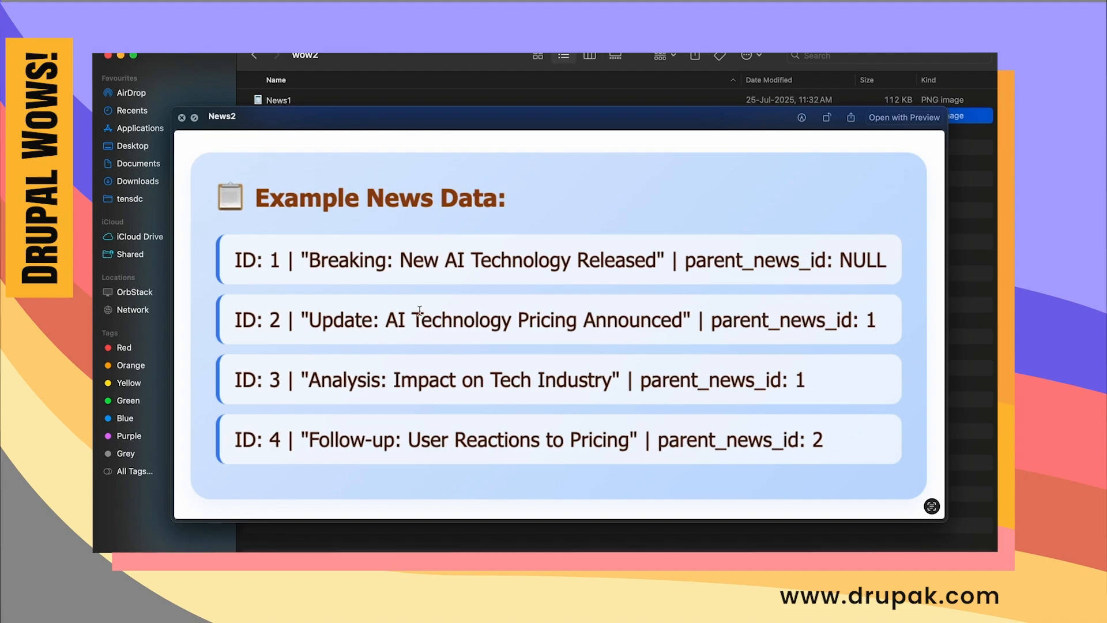
# - Close the News2 image preview, then add a content type named News in Drupal and proceed to its field management
pyautogui.click(182, 118)
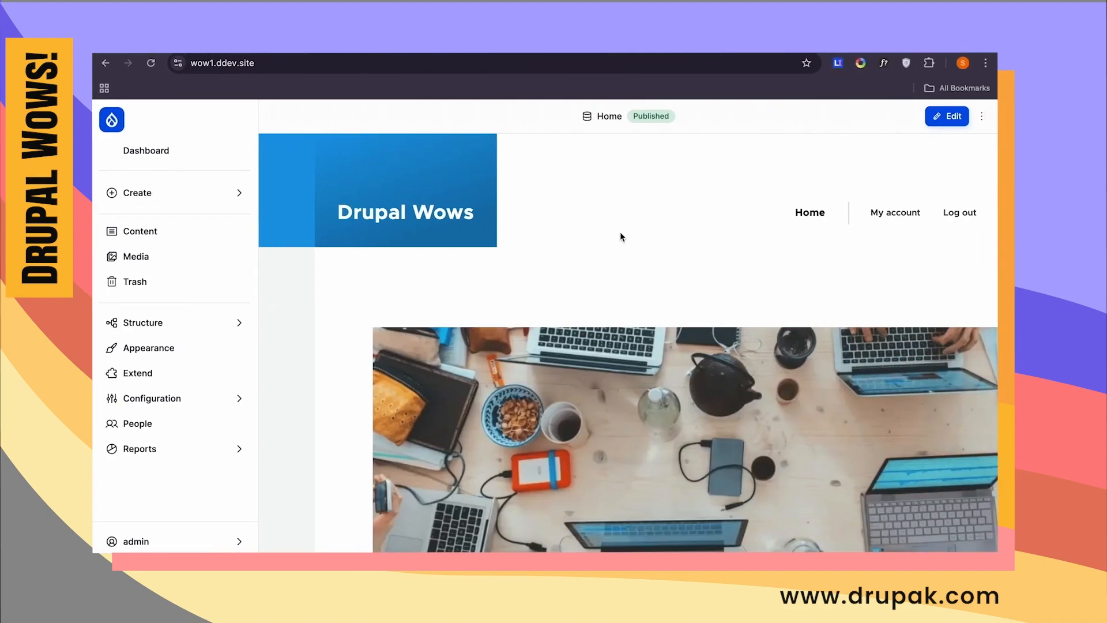
pyautogui.click(224, 323)
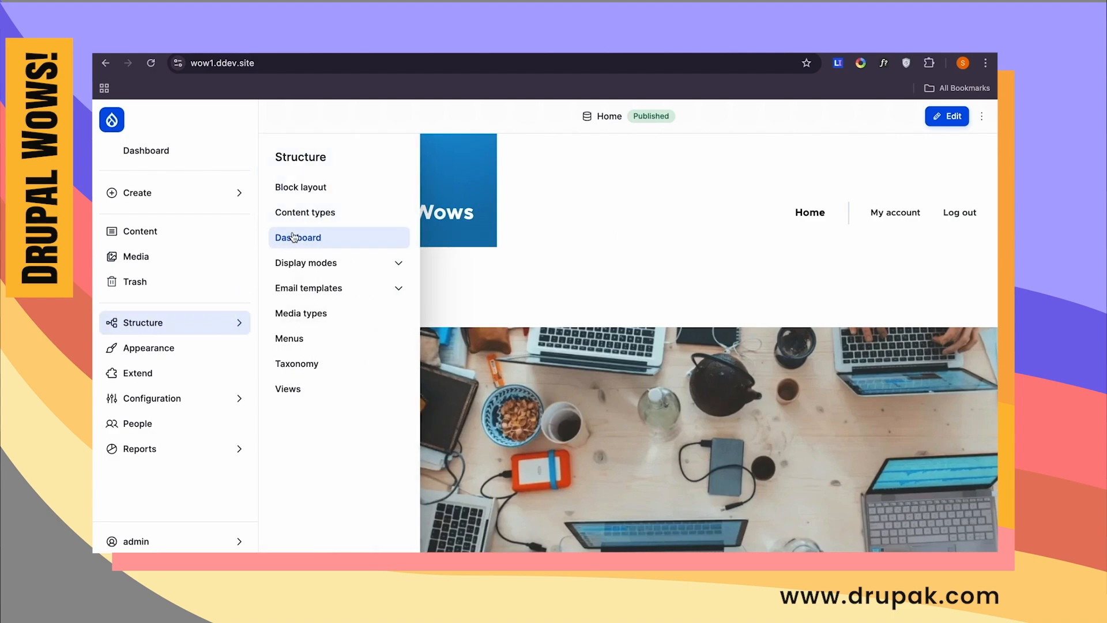
pyautogui.click(317, 213)
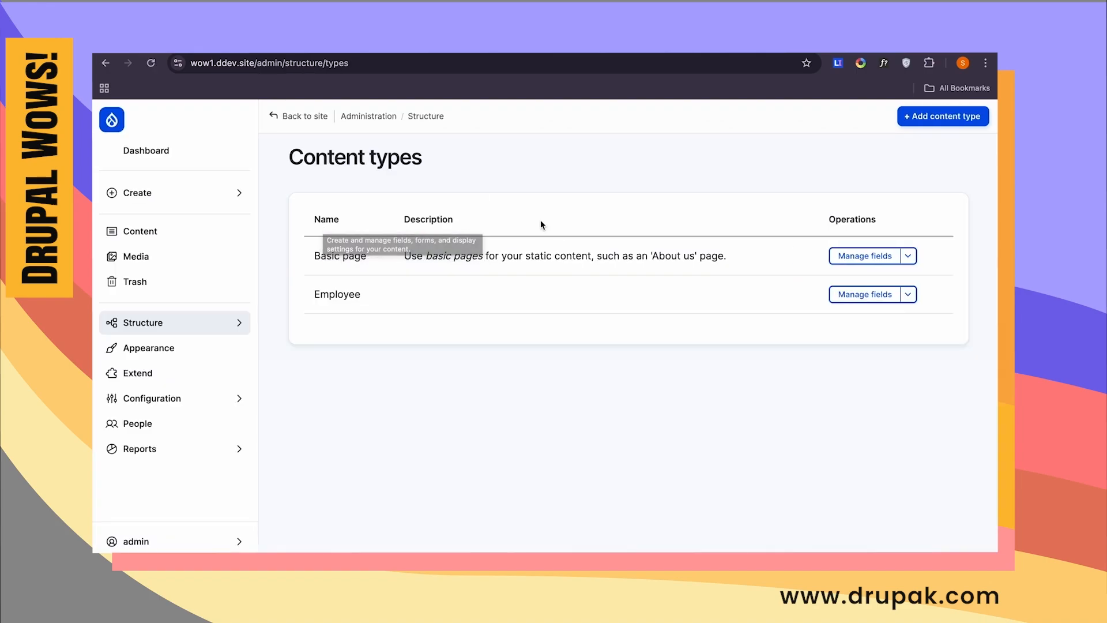
pyautogui.click(943, 115)
pyautogui.click(405, 237)
pyautogui.write('News')
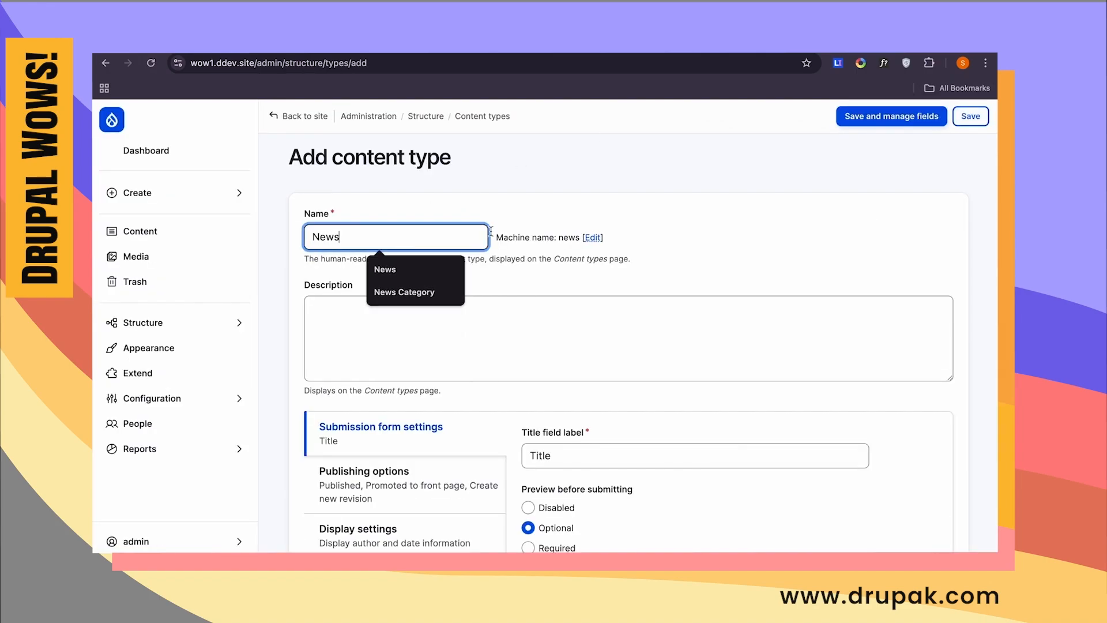
pyautogui.scroll(-4, 625, 312)
pyautogui.press('Return')
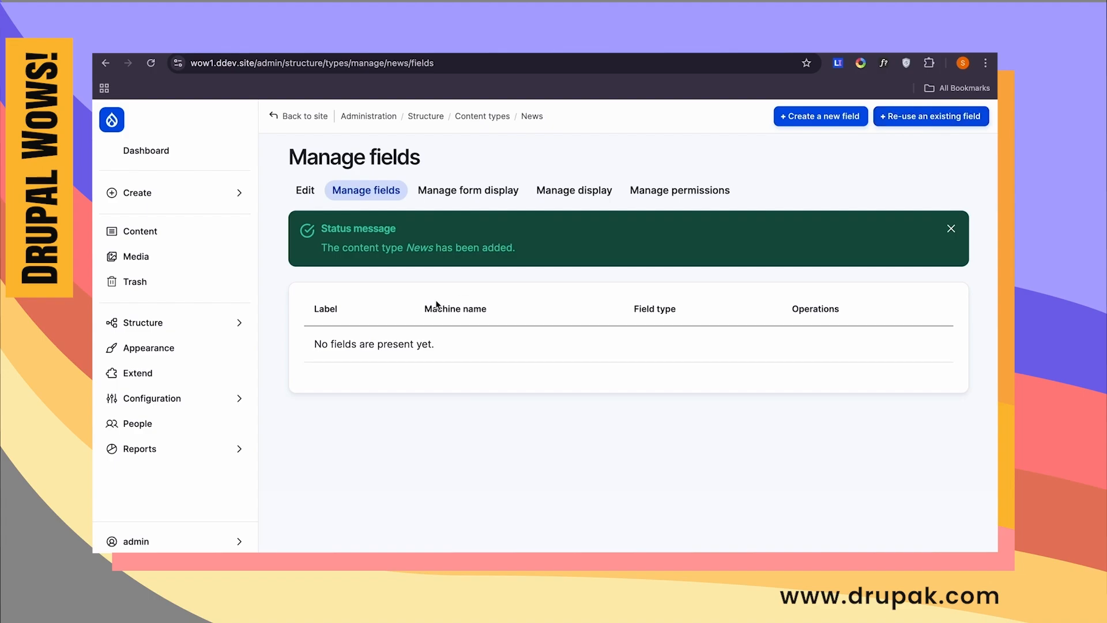
# - Re-use the existing field_content field in the News content type and save its settings
pyautogui.click(906, 116)
pyautogui.scroll(-2, 506, 378)
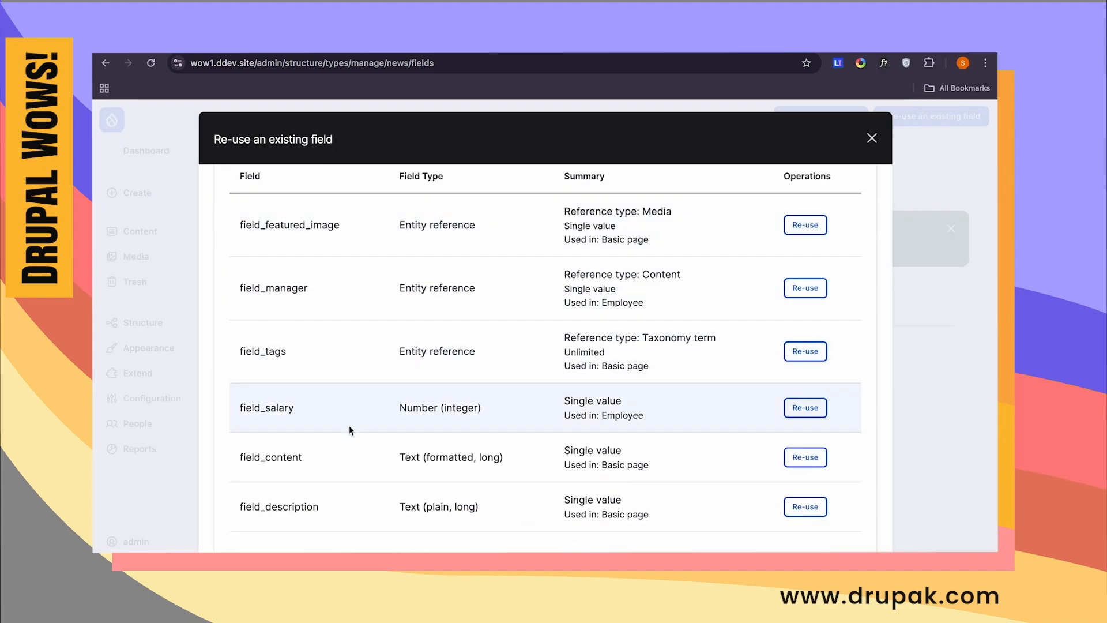
pyautogui.click(805, 461)
pyautogui.scroll(-4, 604, 438)
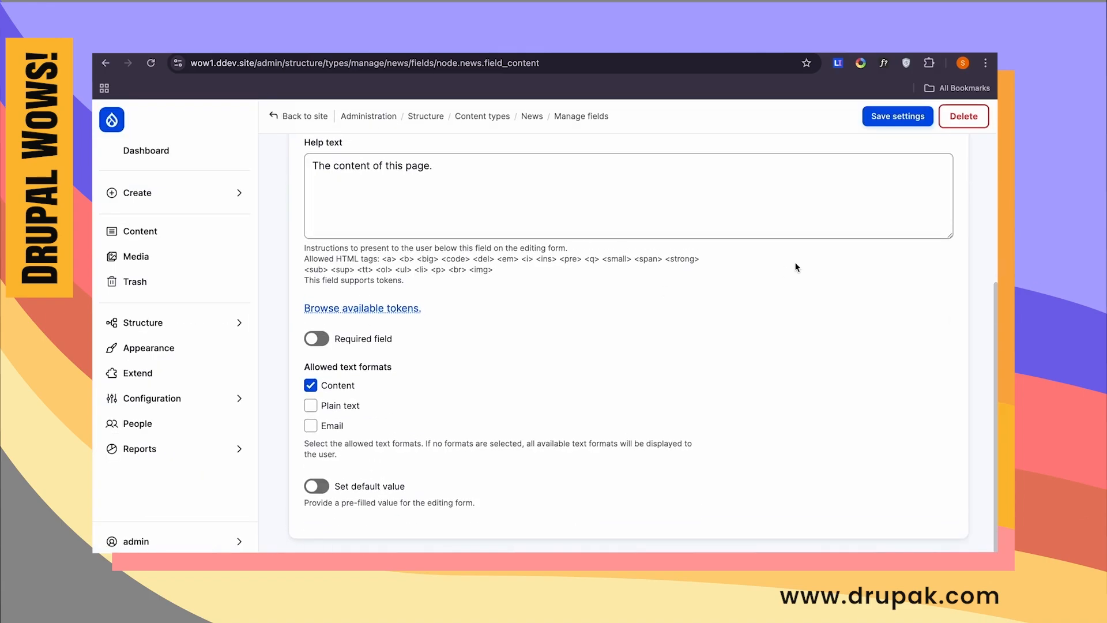
pyautogui.click(902, 116)
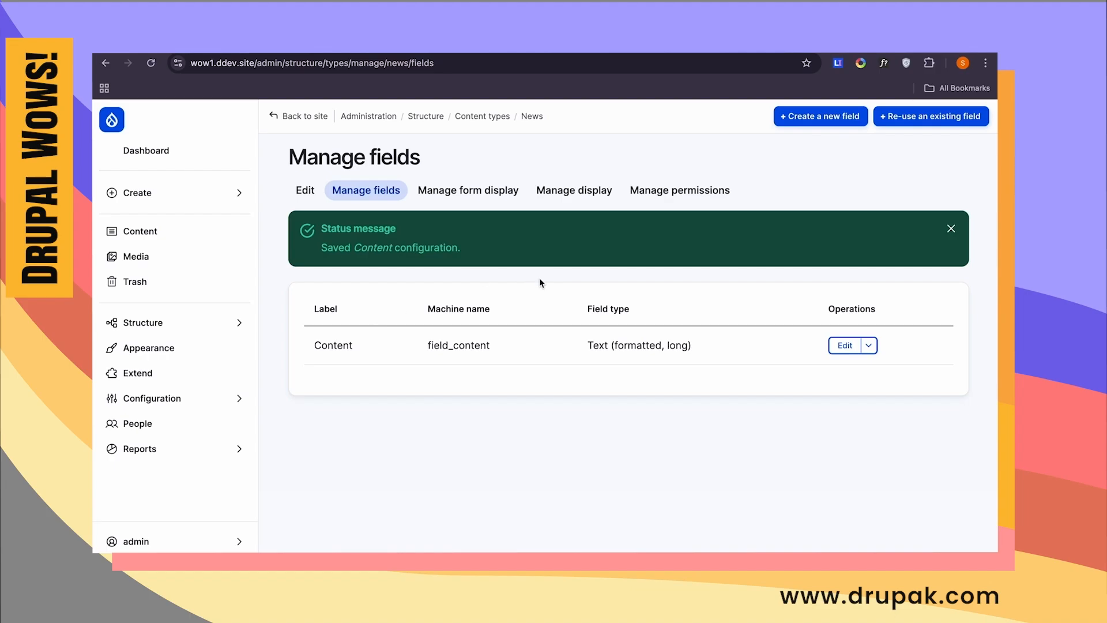
# - Create a new Content reference field labelled "Parent News" for the News content type
pyautogui.click(831, 124)
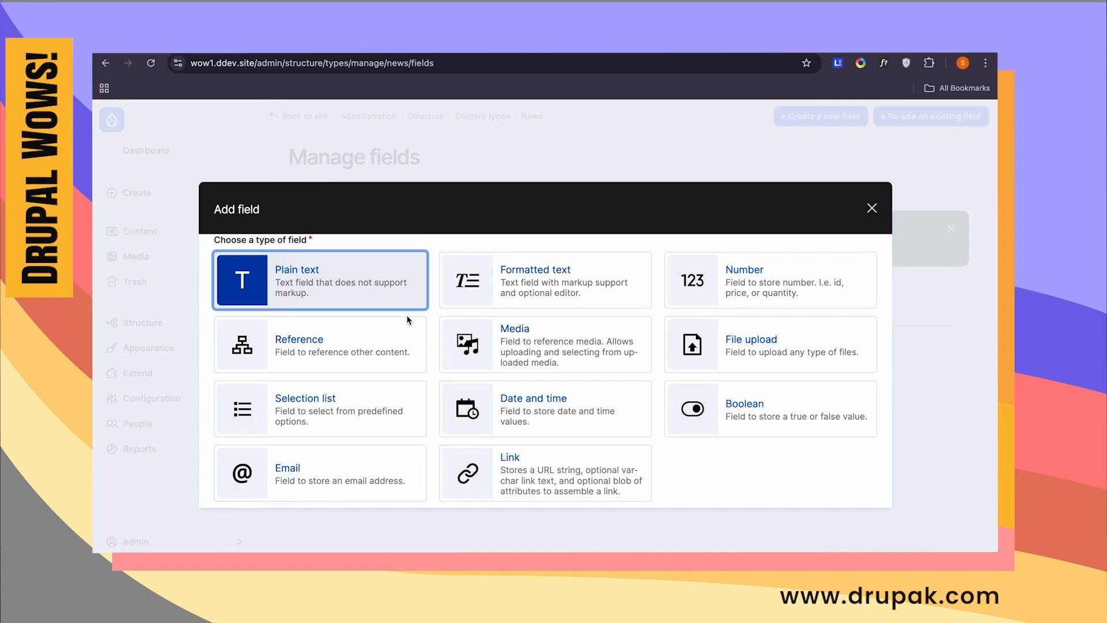
pyautogui.click(372, 349)
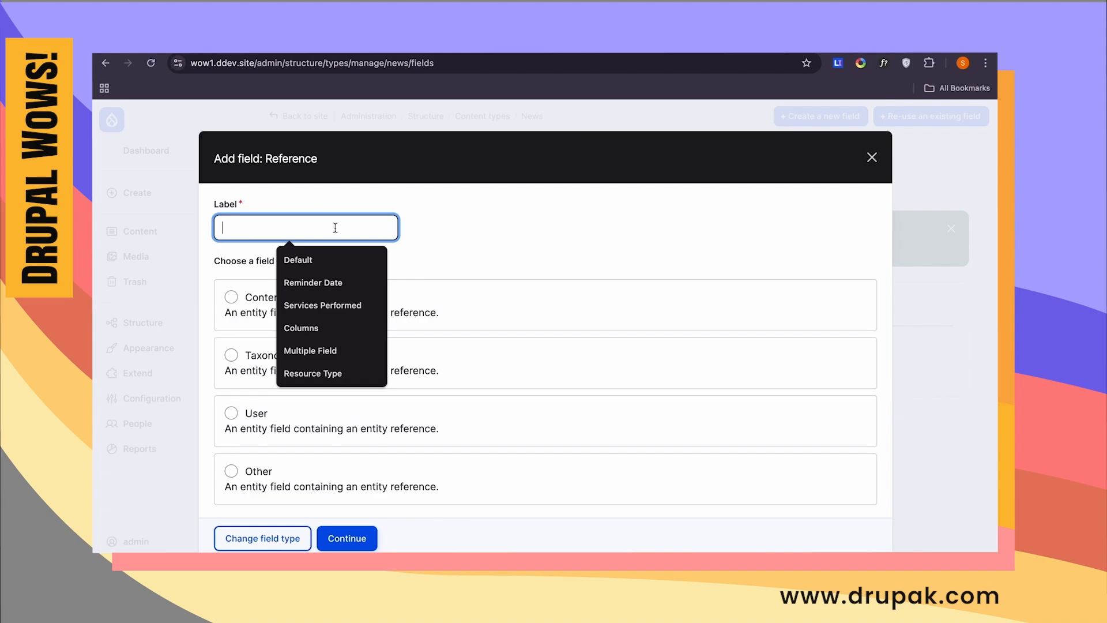
pyautogui.write('Parent')
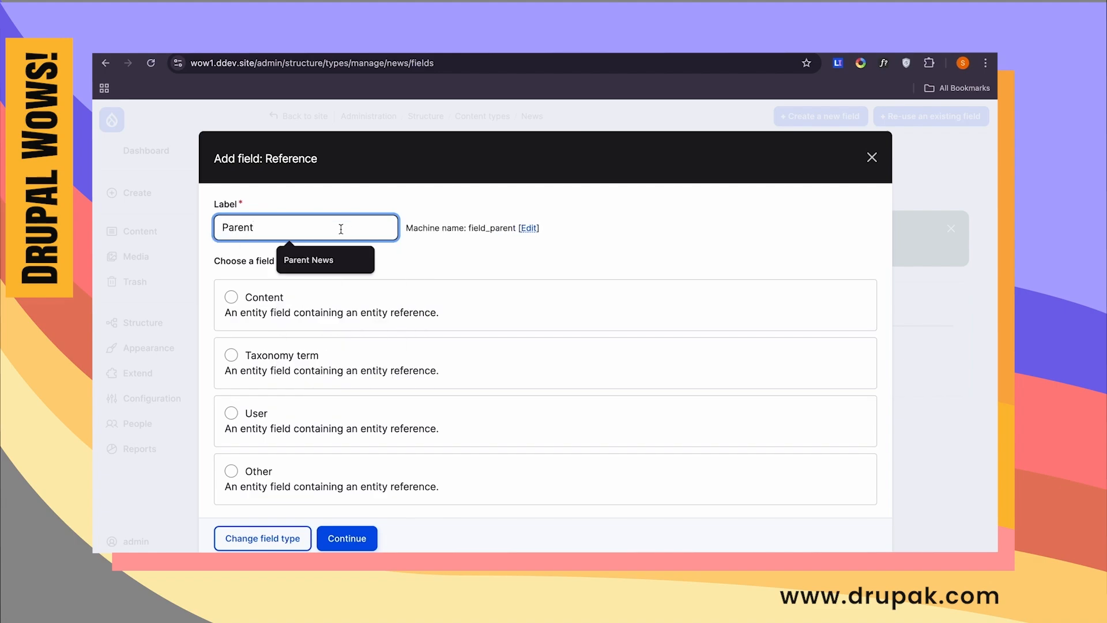
pyautogui.click(310, 258)
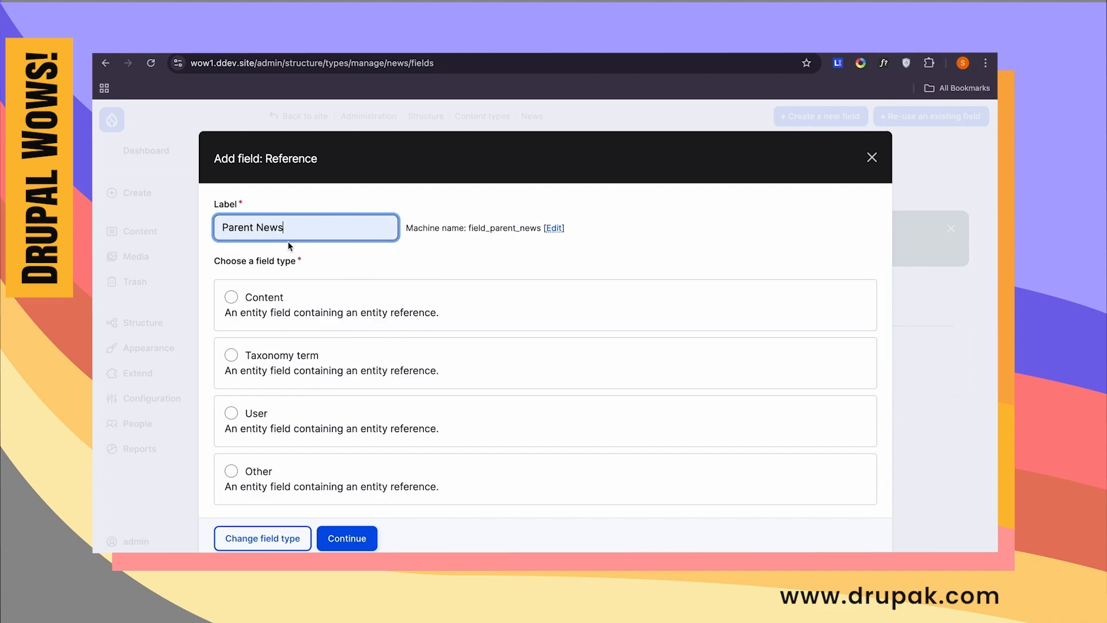
pyautogui.click(259, 301)
pyautogui.click(353, 537)
# - Restrict the Parent News field's references to the News content type and save the field
pyautogui.scroll(-5, 455, 387)
pyautogui.click(249, 460)
pyautogui.scroll(-2, 382, 465)
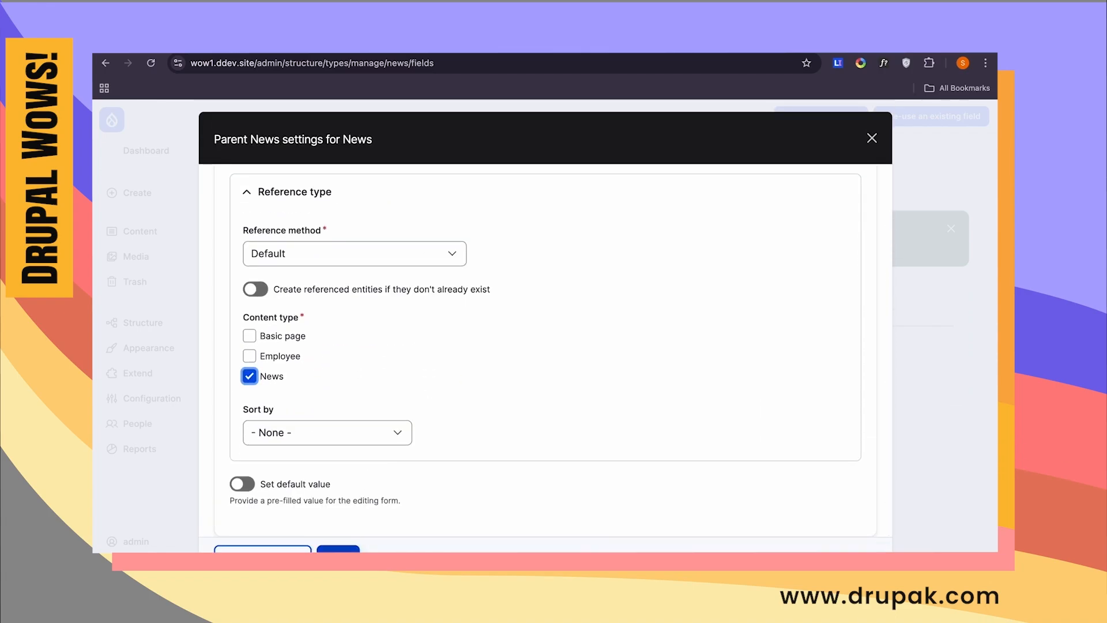
pyautogui.click(338, 548)
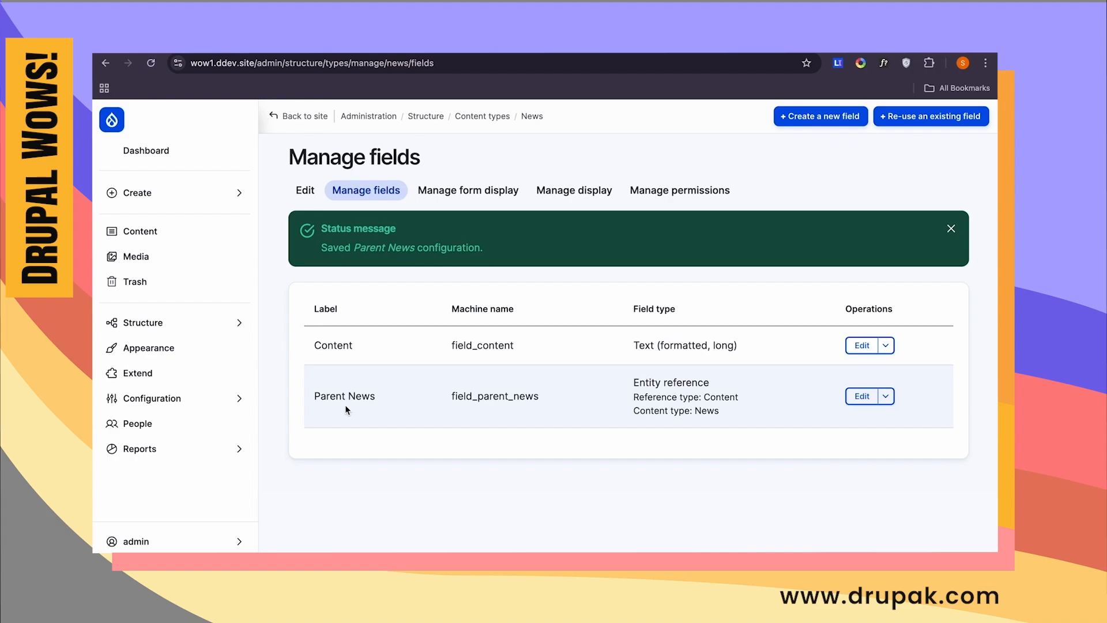
# - Open a blank form for creating a News item
pyautogui.click(138, 192)
pyautogui.click(293, 234)
pyautogui.click(503, 248)
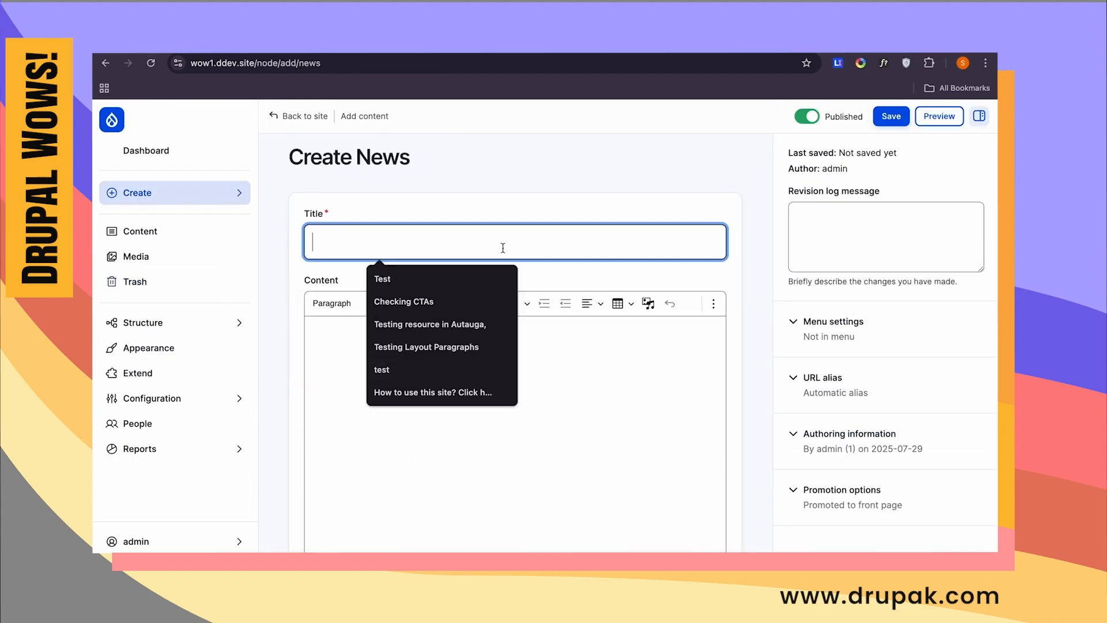
# - Examine the Parent News field on the form by trying a lookup with "a"
pyautogui.scroll(-3, 531, 467)
pyautogui.click(464, 491)
pyautogui.write('a')
pyautogui.press('Return')
pyautogui.click(331, 492)
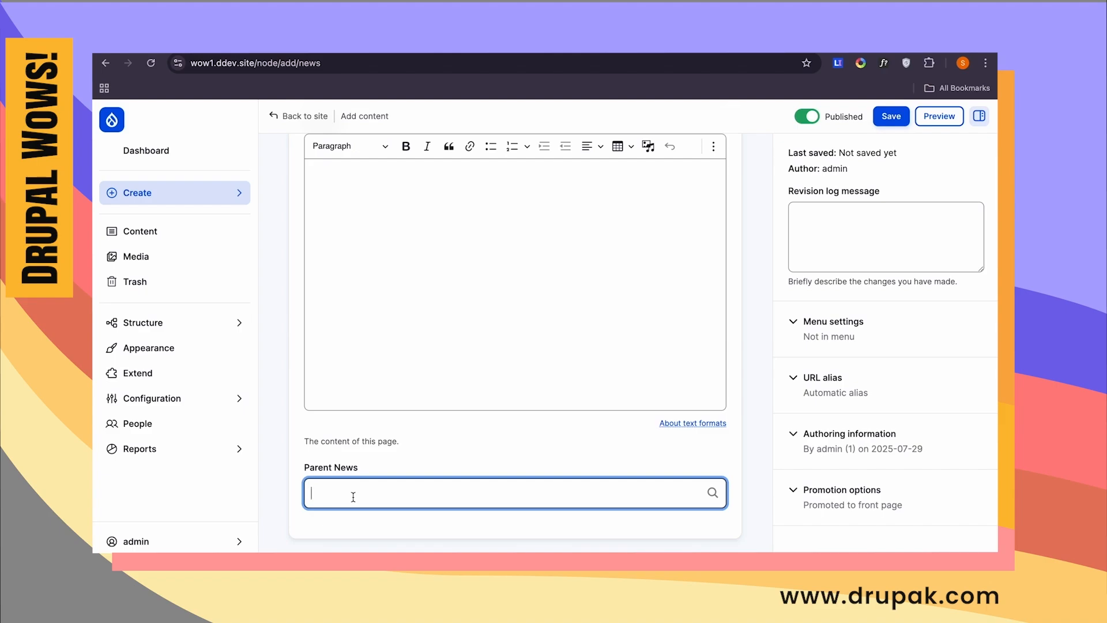
pyautogui.scroll(3, 495, 360)
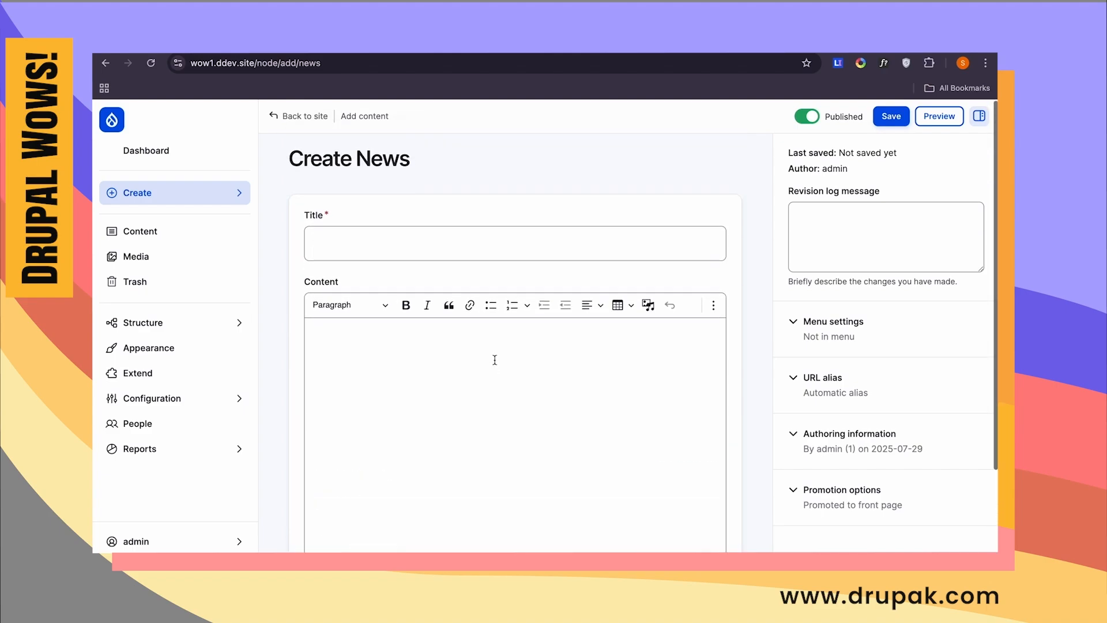
# - Title the news item "Asia Cup Cricket is going to be held in September 2025"
pyautogui.click(396, 243)
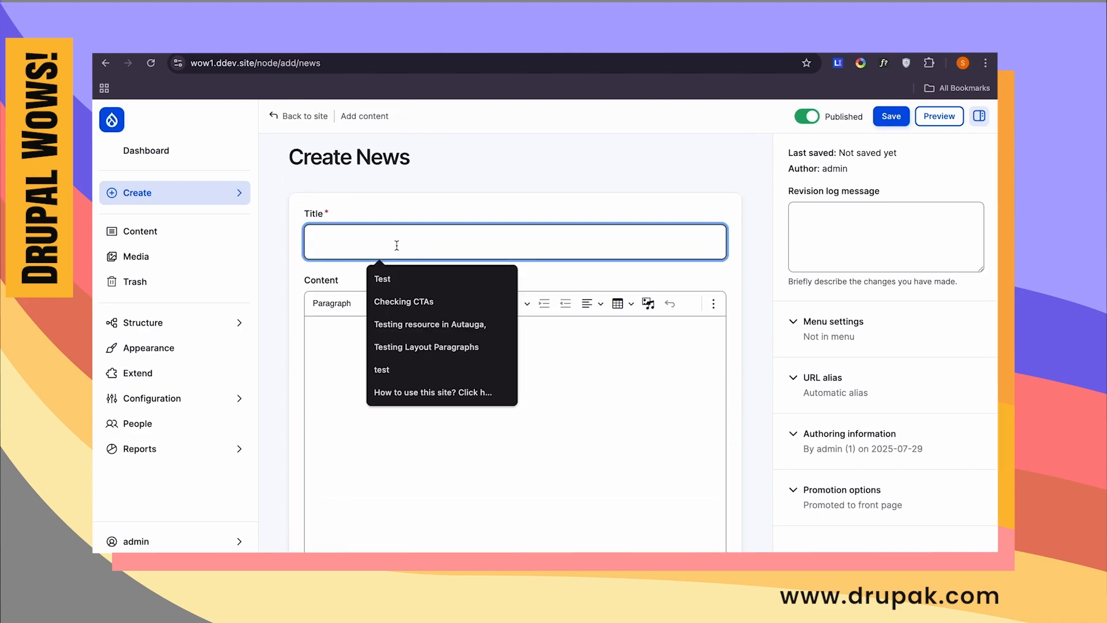
pyautogui.write('Asia Cup is ')
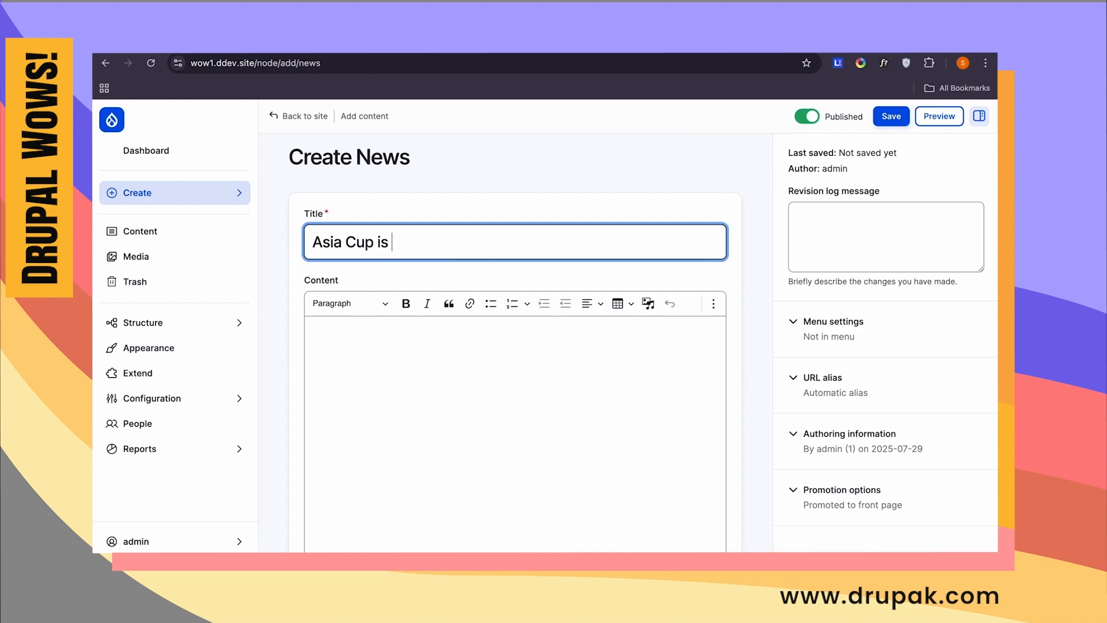
pyautogui.write('going to be held in September 2025')
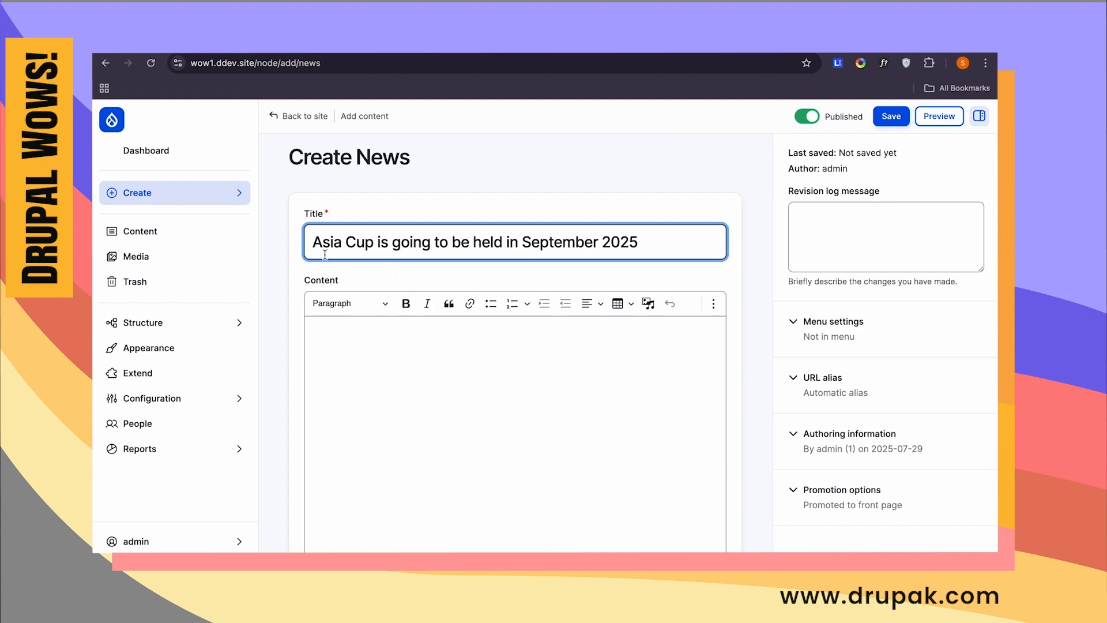
pyautogui.click(373, 243)
pyautogui.write('Cricket')
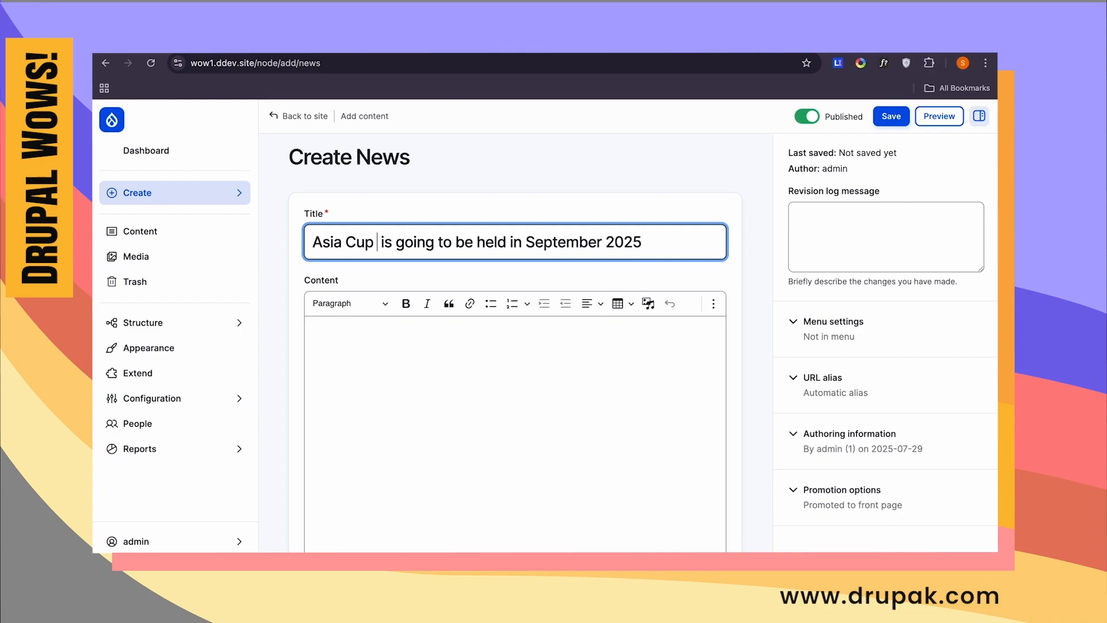
# - Fill the Content body with five generated Classic Lorem Ipsum paragraphs and save the news item
pyautogui.click(838, 63)
pyautogui.click(758, 185)
pyautogui.click(520, 406)
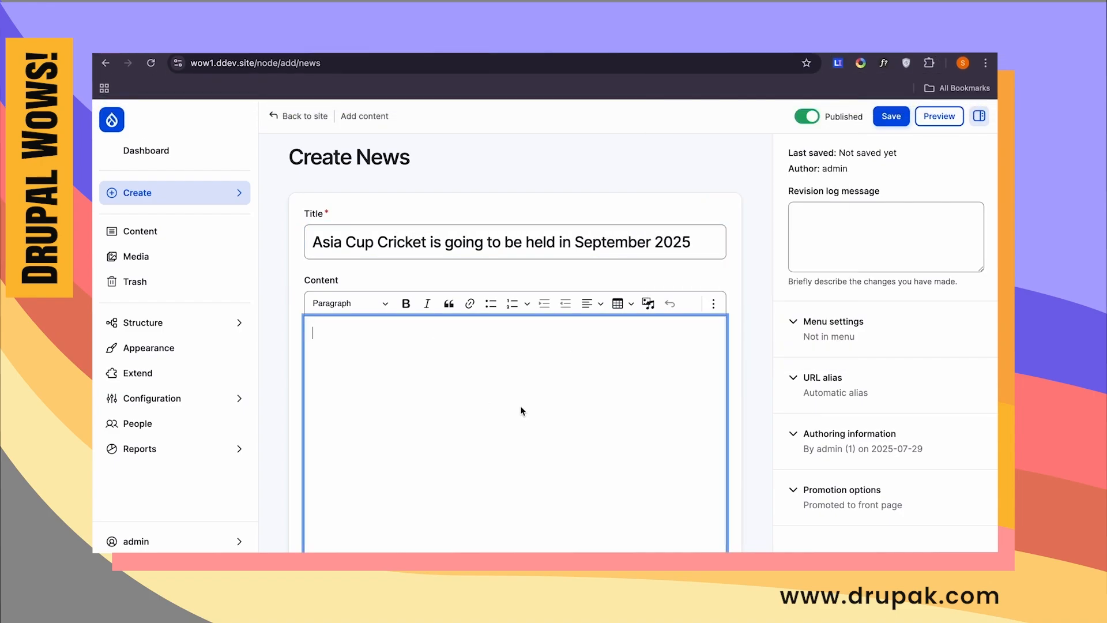
pyautogui.click(838, 63)
pyautogui.click(746, 189)
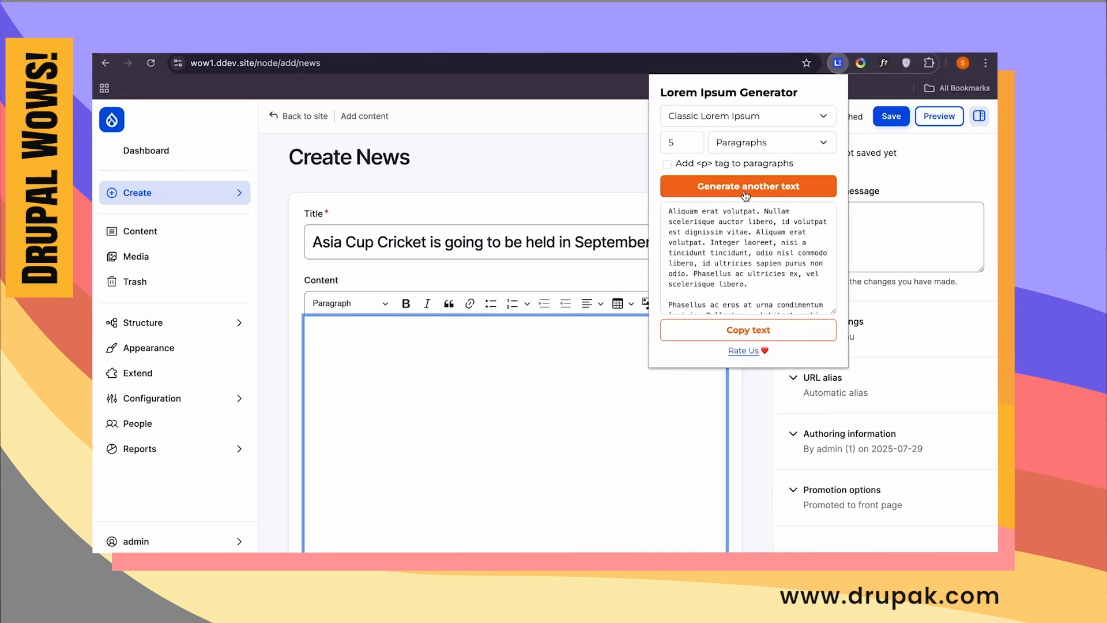
pyautogui.click(733, 332)
pyautogui.hotkey('ctrl', 'v')
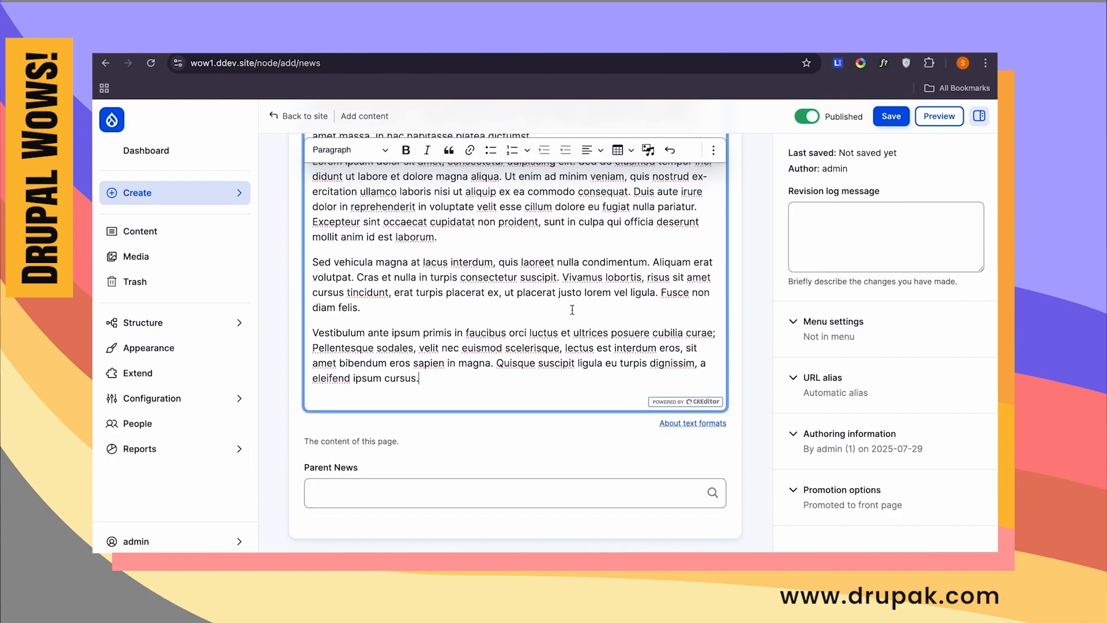
pyautogui.scroll(5, 572, 309)
pyautogui.click(888, 117)
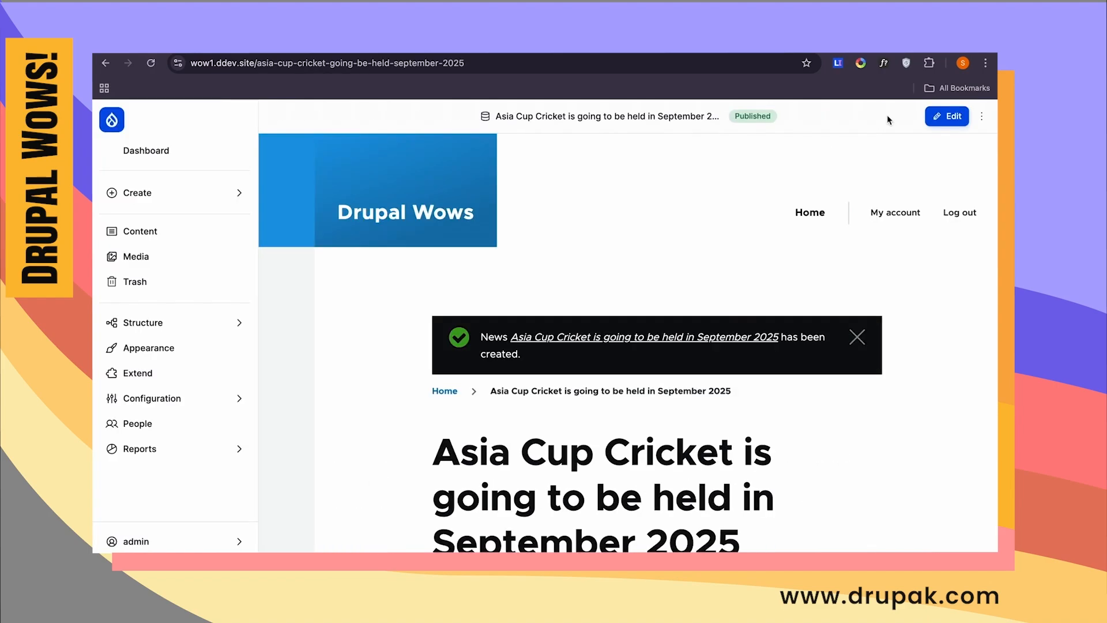
# - Start another News item titled "Pakistan is expected to play 3 matches in it"
pyautogui.click(198, 190)
pyautogui.click(290, 241)
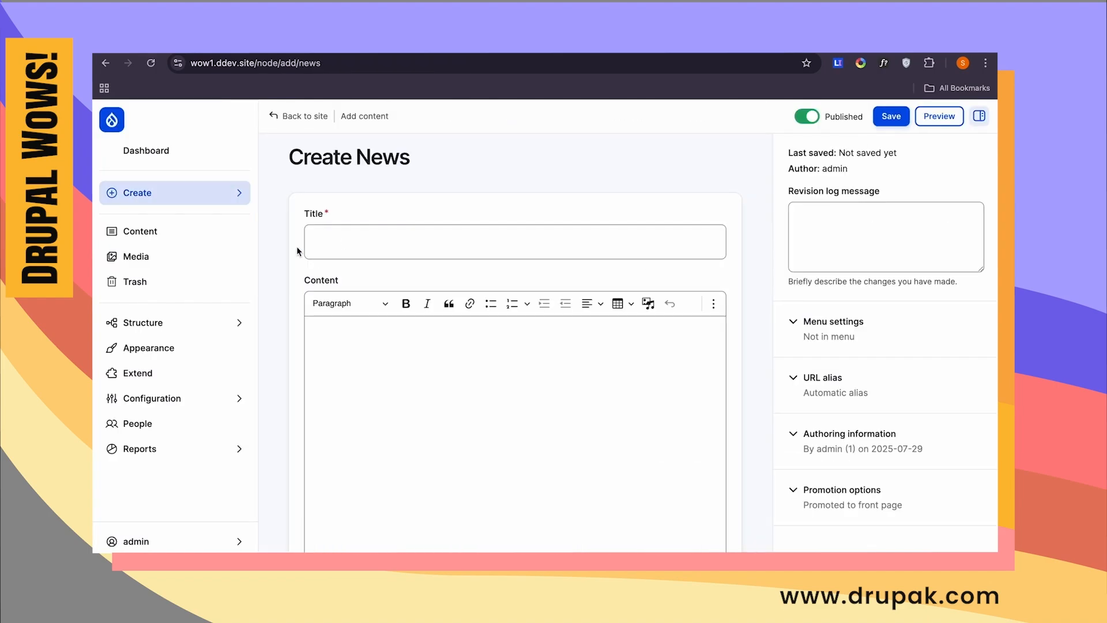
pyautogui.click(371, 255)
pyautogui.write('Pakistan is expecdte')
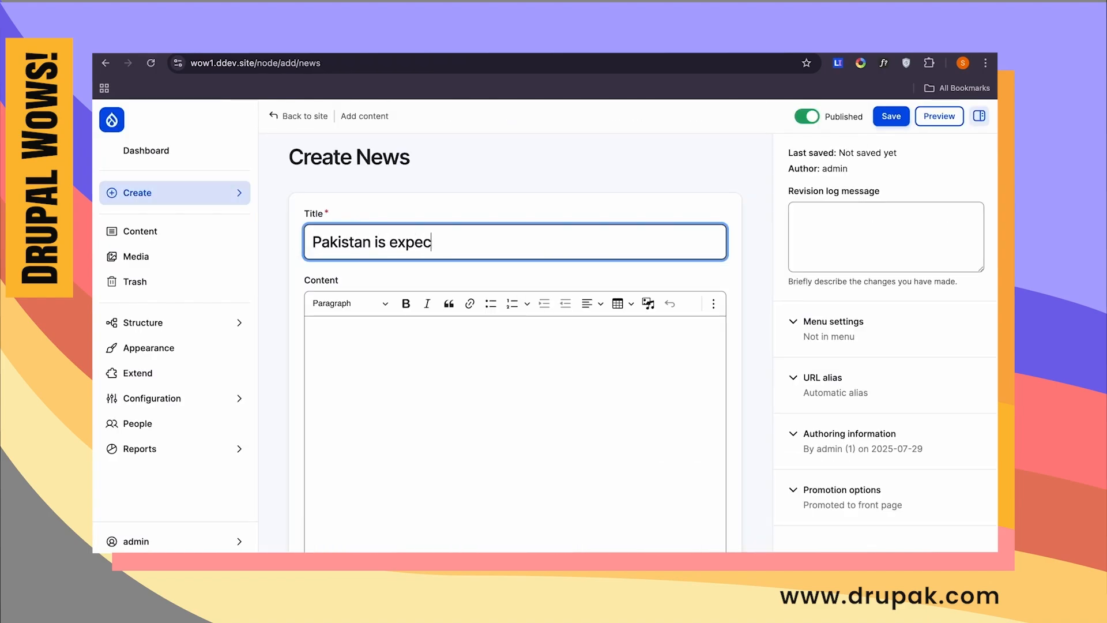
pyautogui.press('BackSpace')
pyautogui.press('BackSpace')
pyautogui.press('BackSpace')
pyautogui.write('ted to play 3 matches in it')
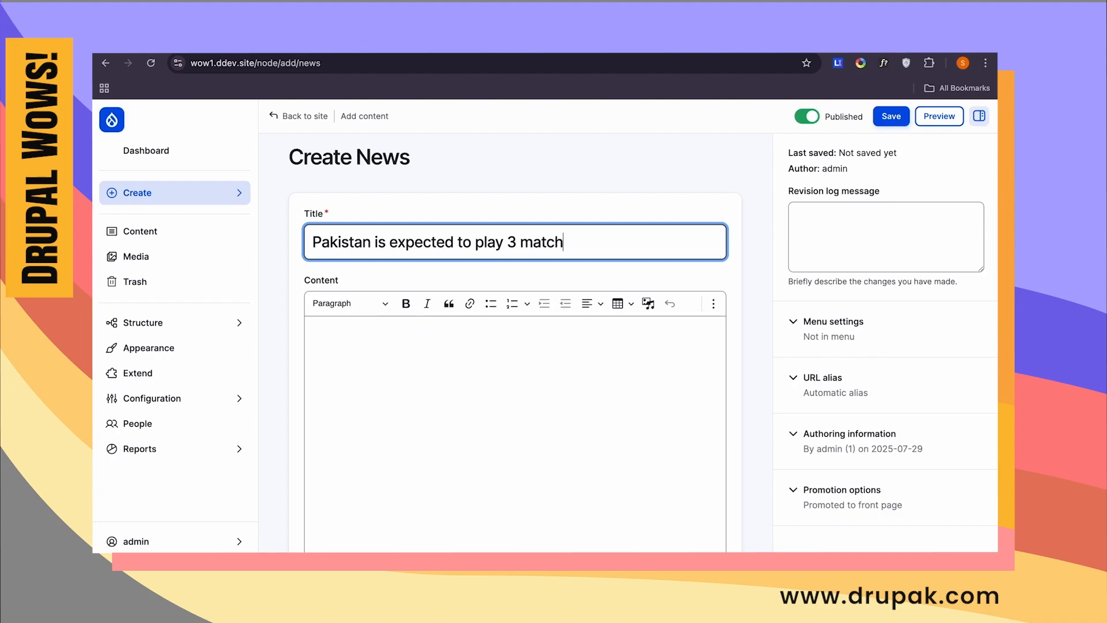
# - Paste the copied lorem ipsum text into the Pakistan item's Content body and delete its opening portion
pyautogui.click(376, 401)
pyautogui.hotkey('ctrl', 'v')
pyautogui.scroll(5, 376, 404)
pyautogui.moveTo(376, 412); pyautogui.dragTo(279, 223)
pyautogui.press('BackSpace')
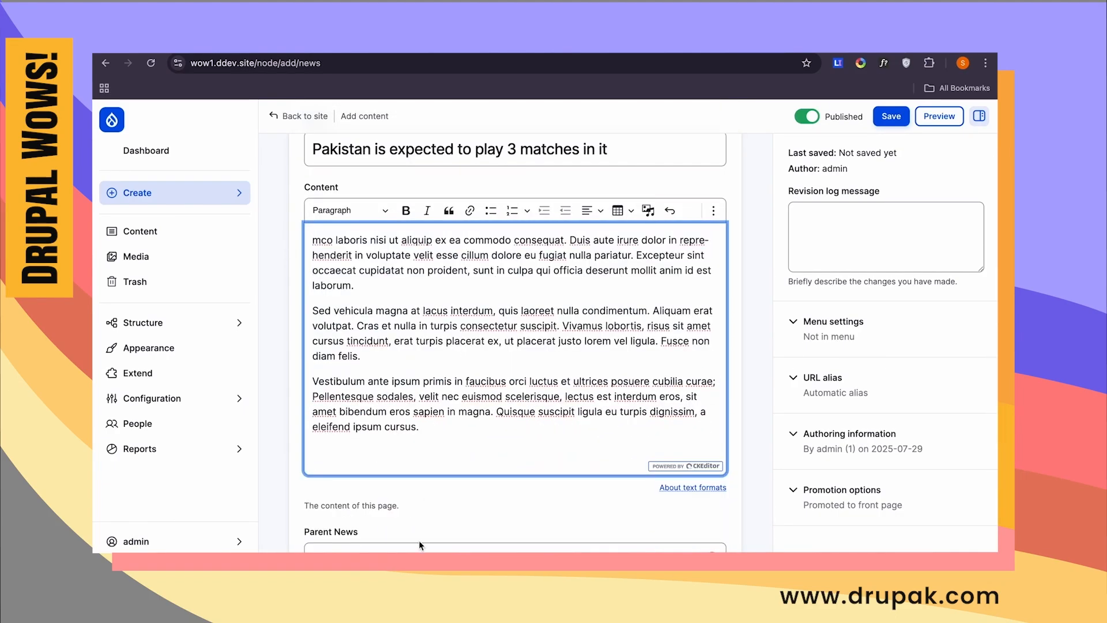
# - Set Parent News to "Asia Cup Cricket is going to be held in September 2025" and save the Pakistan item
pyautogui.click(419, 547)
pyautogui.write('A')
pyautogui.click(431, 526)
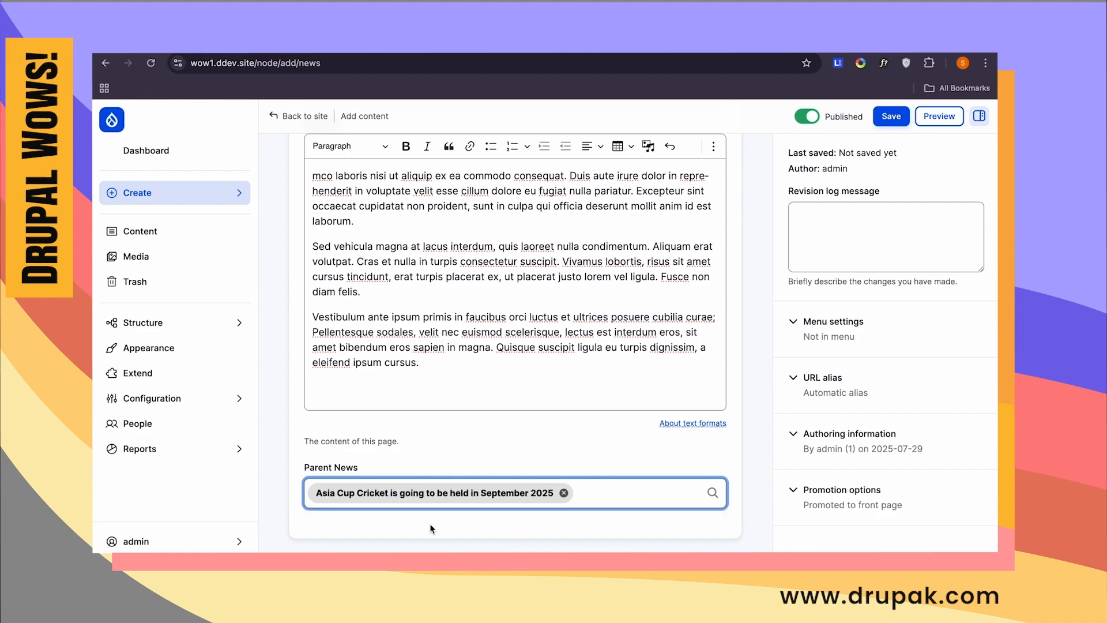
pyautogui.click(887, 122)
# - Start another News item titled "Squad for Asia Cup has been announced"
pyautogui.click(157, 190)
pyautogui.click(293, 237)
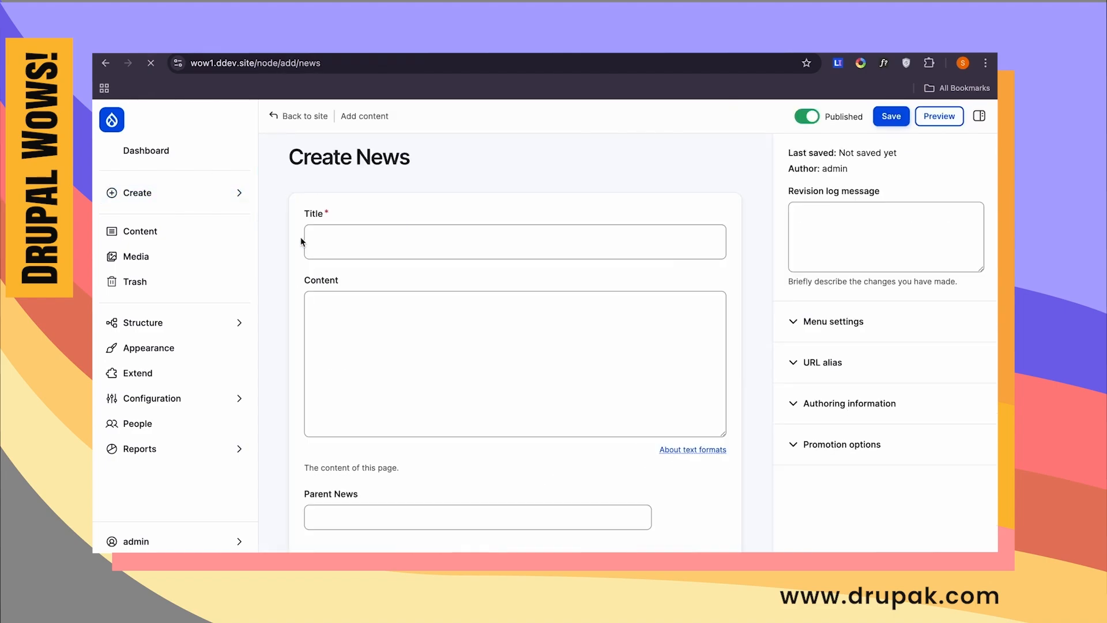
pyautogui.click(370, 240)
pyautogui.write('Squad for Asia Cup has been announced')
# - Paste the lorem ipsum text into the squad item's Content body and remove its opening portion
pyautogui.click(365, 404)
pyautogui.hotkey('ctrl', 'v')
pyautogui.moveTo(366, 399); pyautogui.dragTo(312, 213)
pyautogui.press('super+c')
pyautogui.press('BackSpace')
# - Look up "asi" to set the squad item's Parent News to the Asia Cup Cricket article, and save the item
pyautogui.scroll(-1, 503, 438)
pyautogui.click(502, 494)
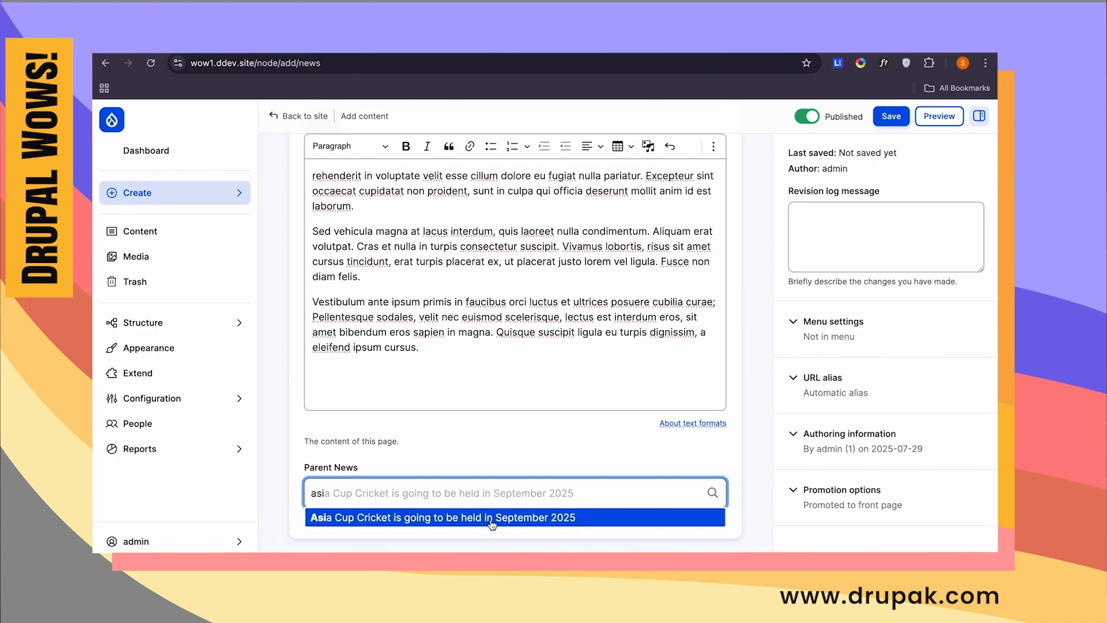
pyautogui.click(492, 517)
pyautogui.click(891, 116)
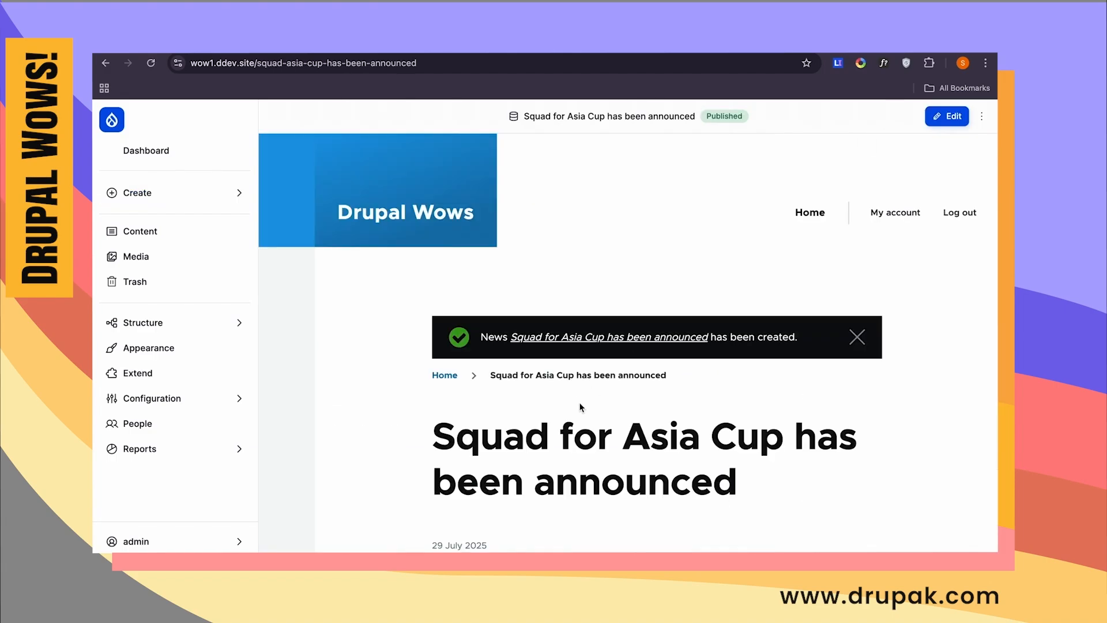
# - Start another News item titled "Wahab Riaz is going to be coach for Pakistan team"
pyautogui.click(151, 193)
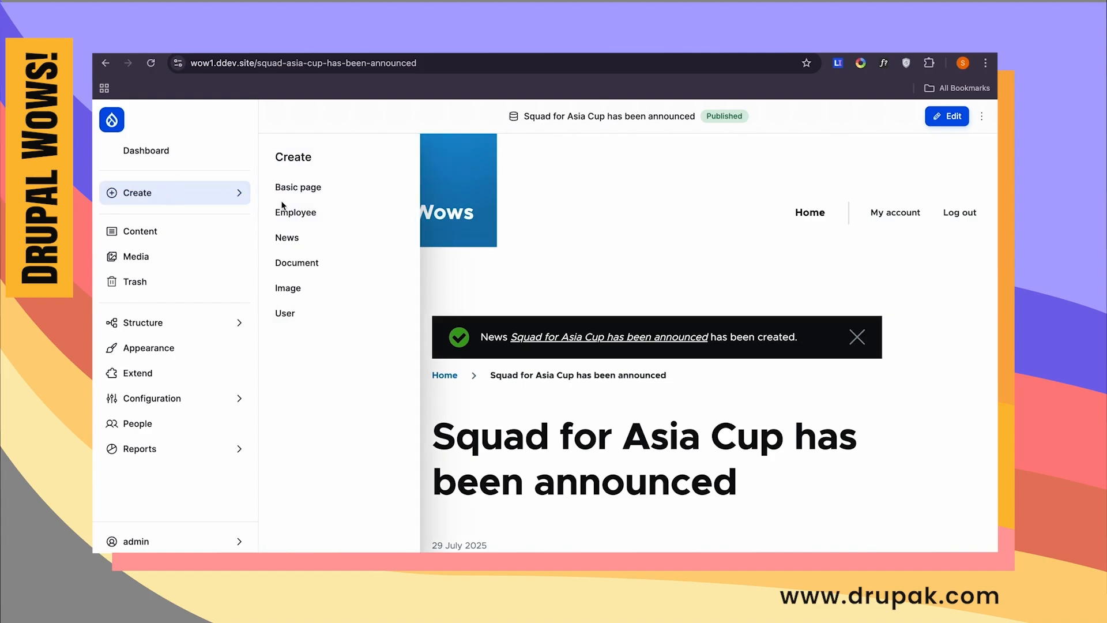
pyautogui.click(297, 238)
pyautogui.click(463, 247)
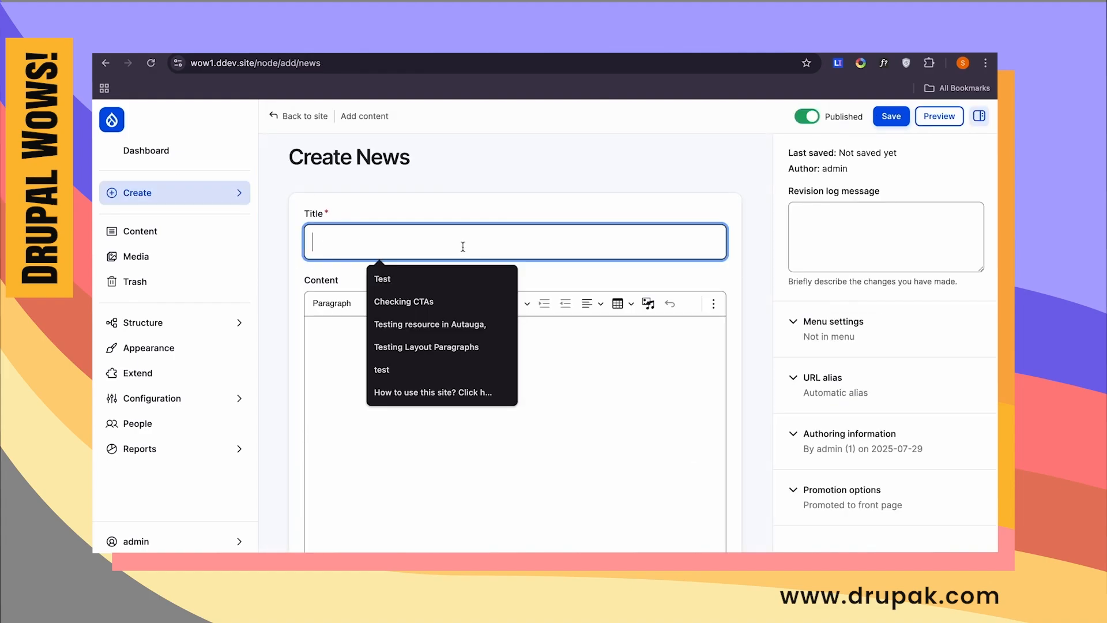
pyautogui.press('capslock')
pyautogui.write('Wahab Riaz is going to be coach for pak')
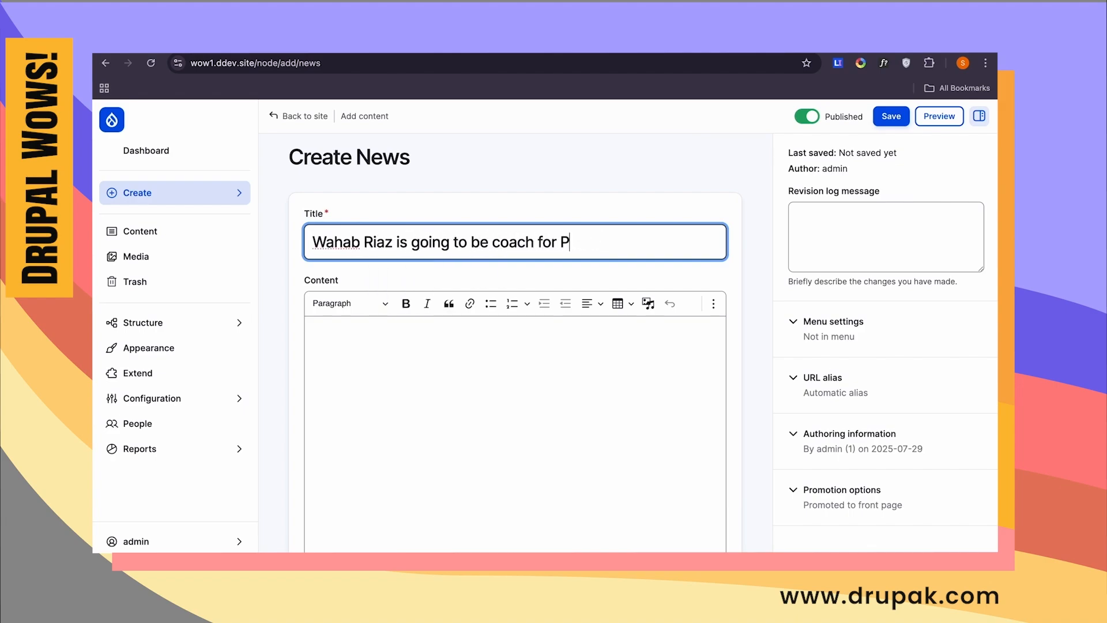
pyautogui.write('akistan team')
# - Paste the lorem ipsum text into the coach item's Content body and remove its opening portion
pyautogui.click(405, 443)
pyautogui.press('super+v')
pyautogui.moveTo(439, 432); pyautogui.dragTo(320, 291)
pyautogui.hotkey('ctrl', 'c')
pyautogui.press('BackSpace')
# - Look up "asia" to set the coach item's Parent News to the Asia Cup Cricket article, and save the item
pyautogui.scroll(-4, 509, 388)
pyautogui.click(474, 494)
pyautogui.write('asia')
pyautogui.click(476, 509)
pyautogui.click(892, 116)
pyautogui.scroll(-3, 758, 297)
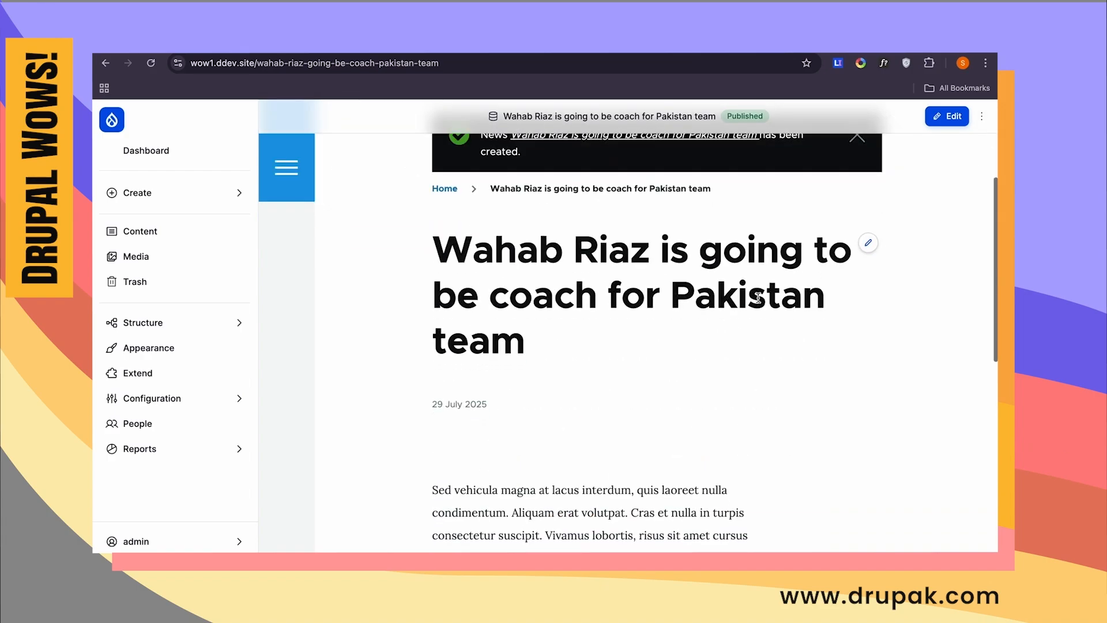
# - Open cnn.com in a new browser tab and return to the Drupal site
pyautogui.hotkey('ctrl', 't')
pyautogui.write('cnn')
pyautogui.press('Return')
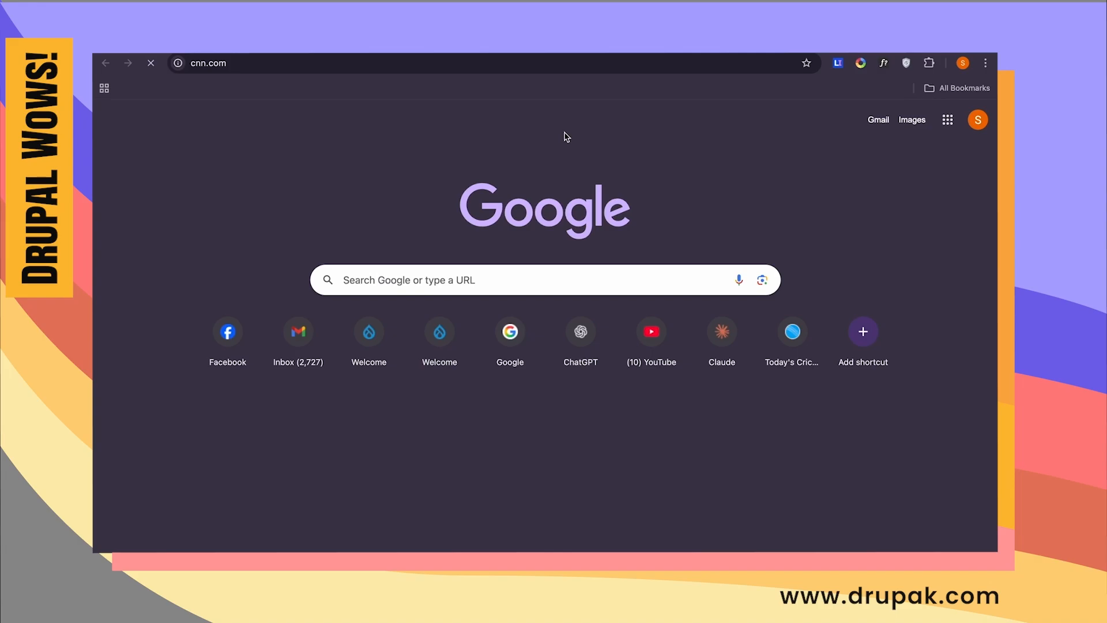
pyautogui.click(254, 46)
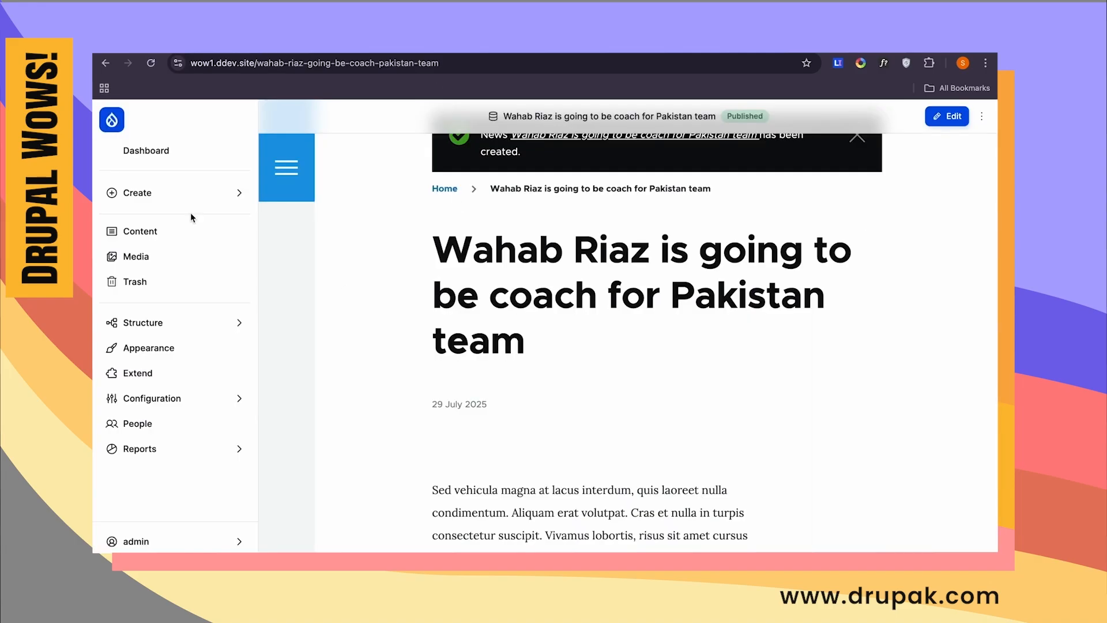
# - Start a News item titled "US Elections" and paste the lorem ipsum text into its Content body
pyautogui.moveTo(208, 194)
pyautogui.click(310, 235)
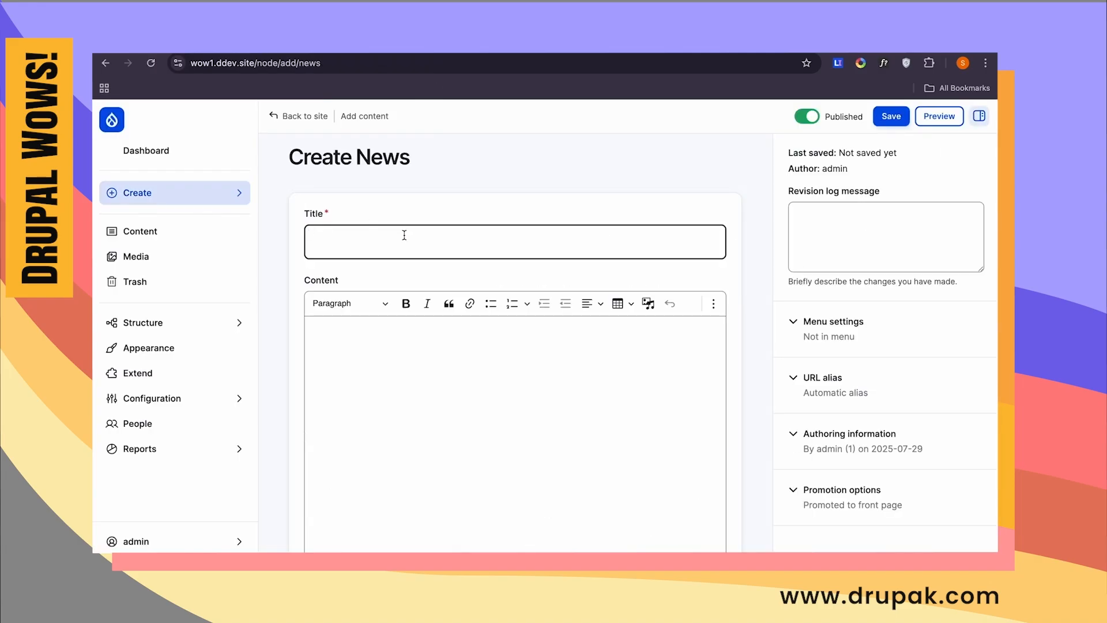
pyautogui.click(402, 234)
pyautogui.write('US Elections')
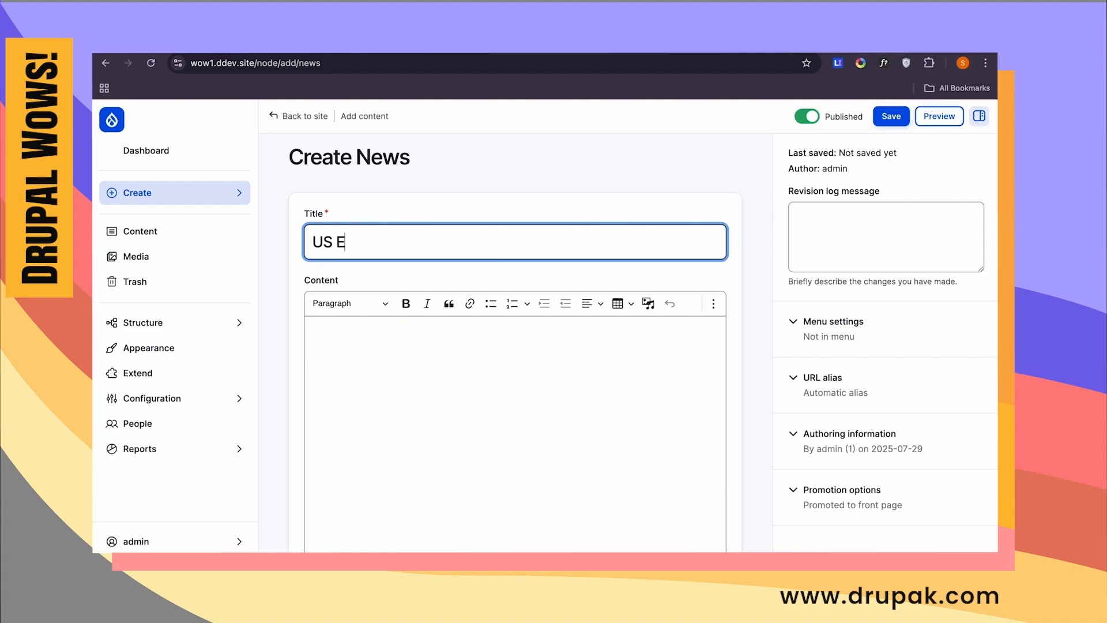
pyautogui.click(448, 379)
pyautogui.hotkey('ctrl', 'v')
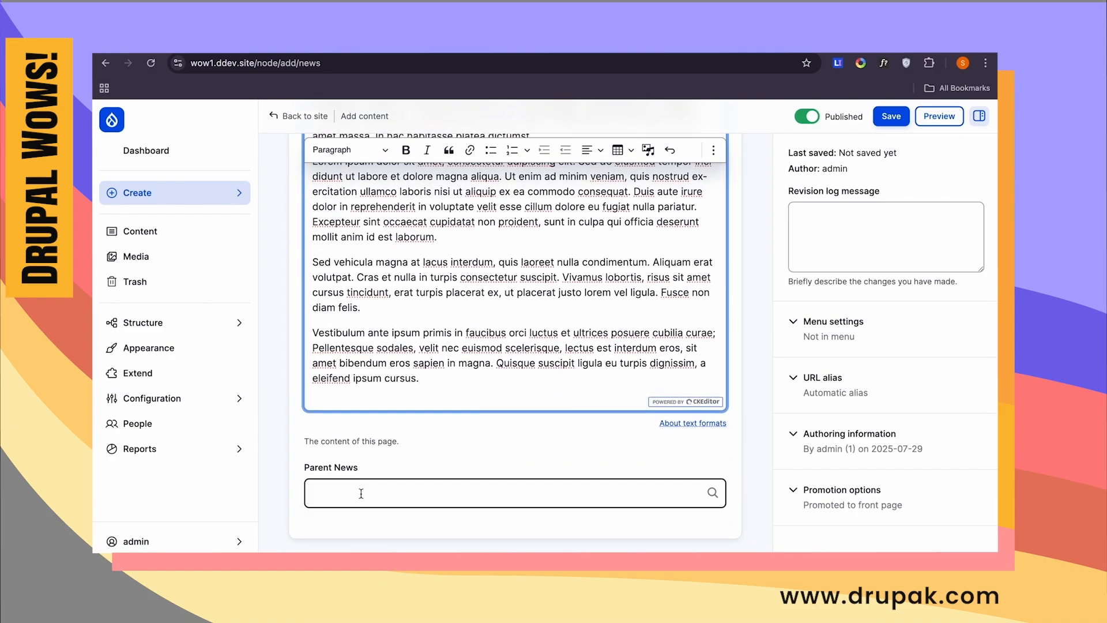
# - Extend the title to "US Elections 2025" and save the item with Parent News left empty
pyautogui.scroll(5, 361, 493)
pyautogui.click(449, 242)
pyautogui.write('2025')
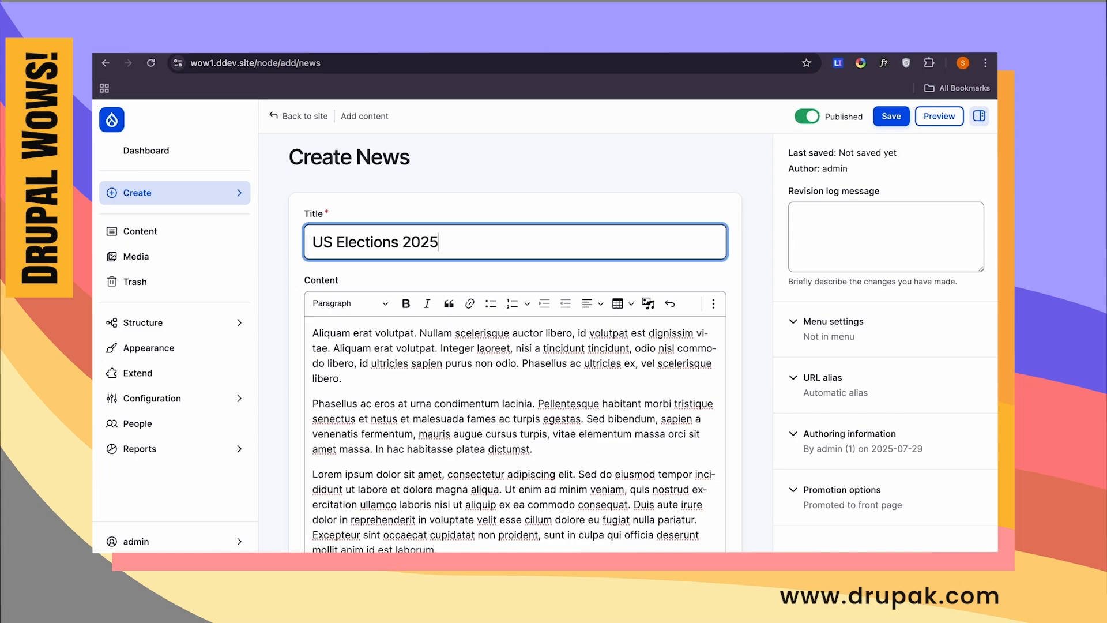
pyautogui.scroll(-5, 376, 410)
pyautogui.click(897, 116)
# - Start a News item titled "Trump is expected to win" and paste the lorem ipsum text as its Content
pyautogui.click(198, 197)
pyautogui.click(323, 235)
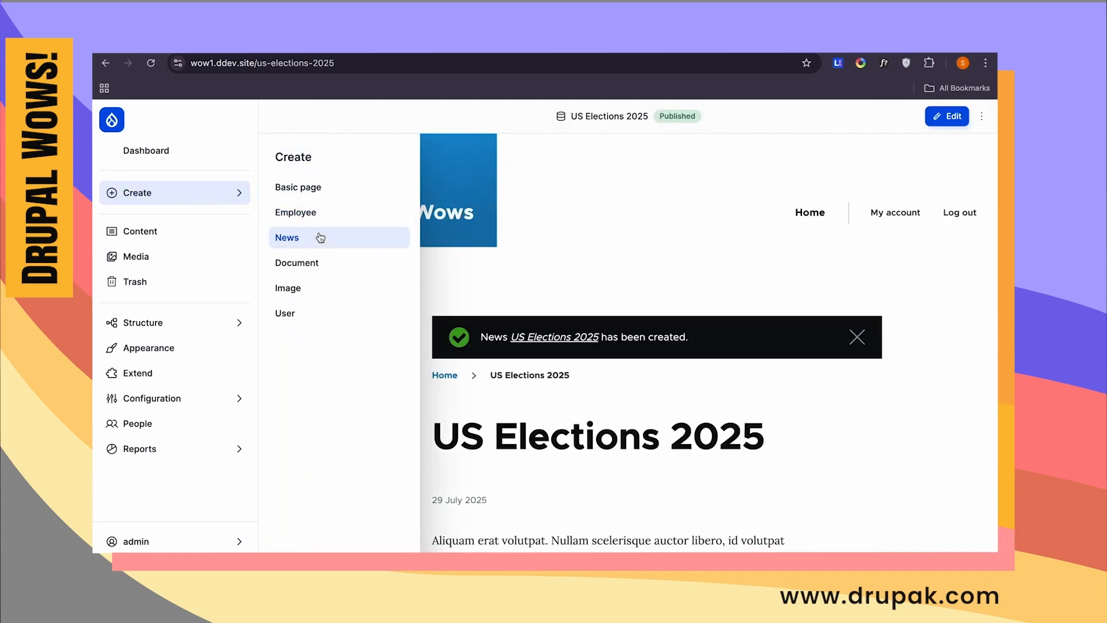
pyautogui.click(370, 248)
pyautogui.write('Trump ')
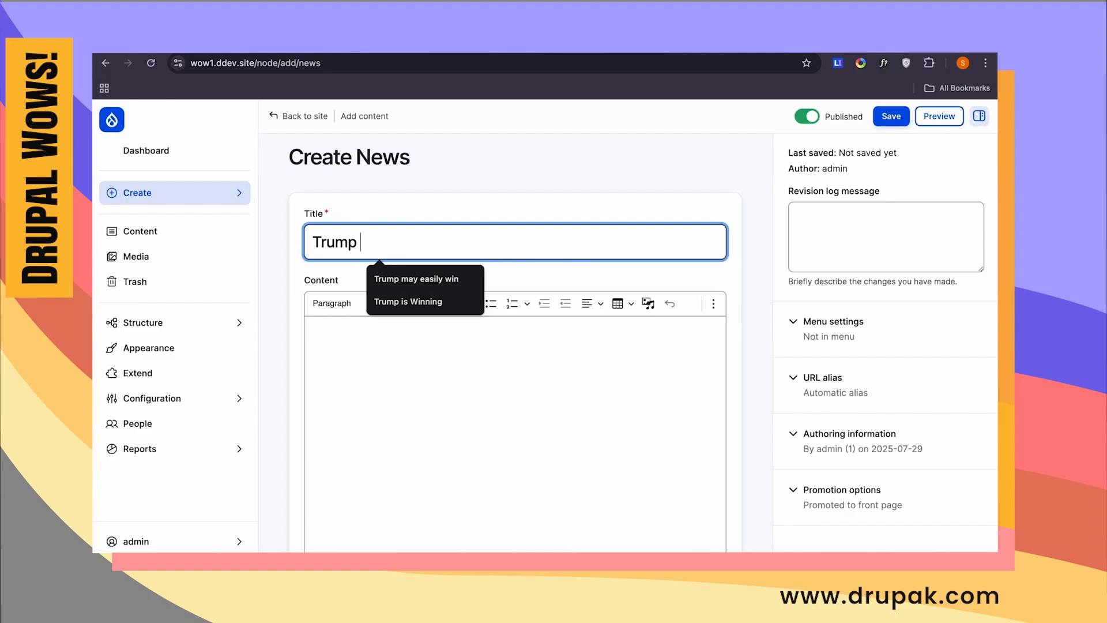
pyautogui.write('is expected to win')
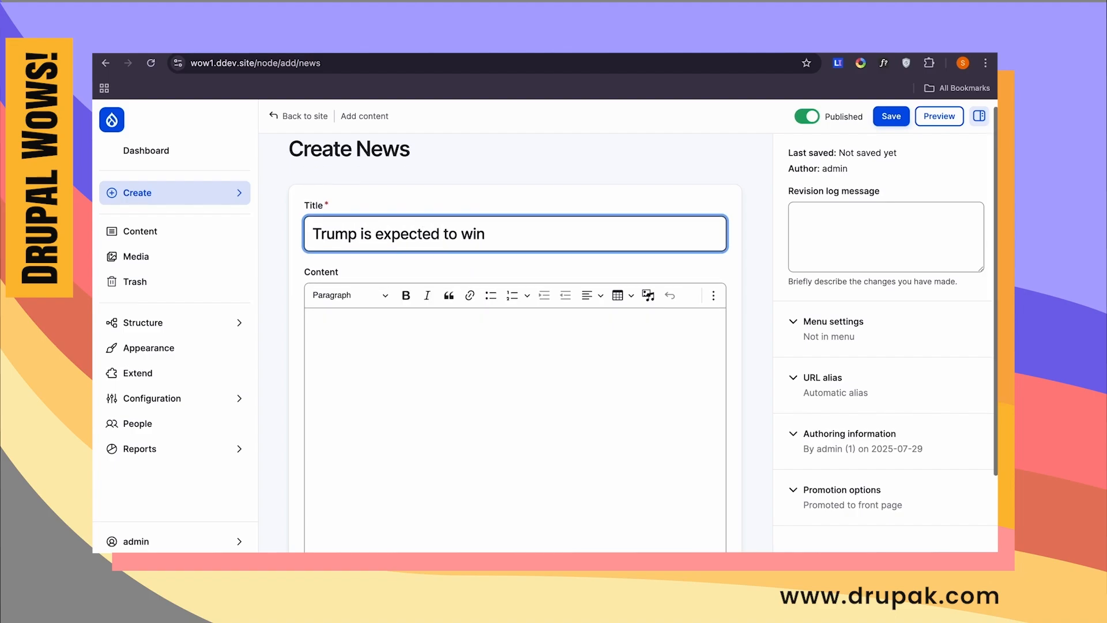
pyautogui.scroll(-3, 358, 311)
pyautogui.click(358, 311)
pyautogui.hotkey('ctrl', 'v')
# - Look up "Us" to set Parent News to "US Elections 2025" and save the "Trump is expected to win" item
pyautogui.scroll(-3, 358, 311)
pyautogui.click(417, 500)
pyautogui.write('Us')
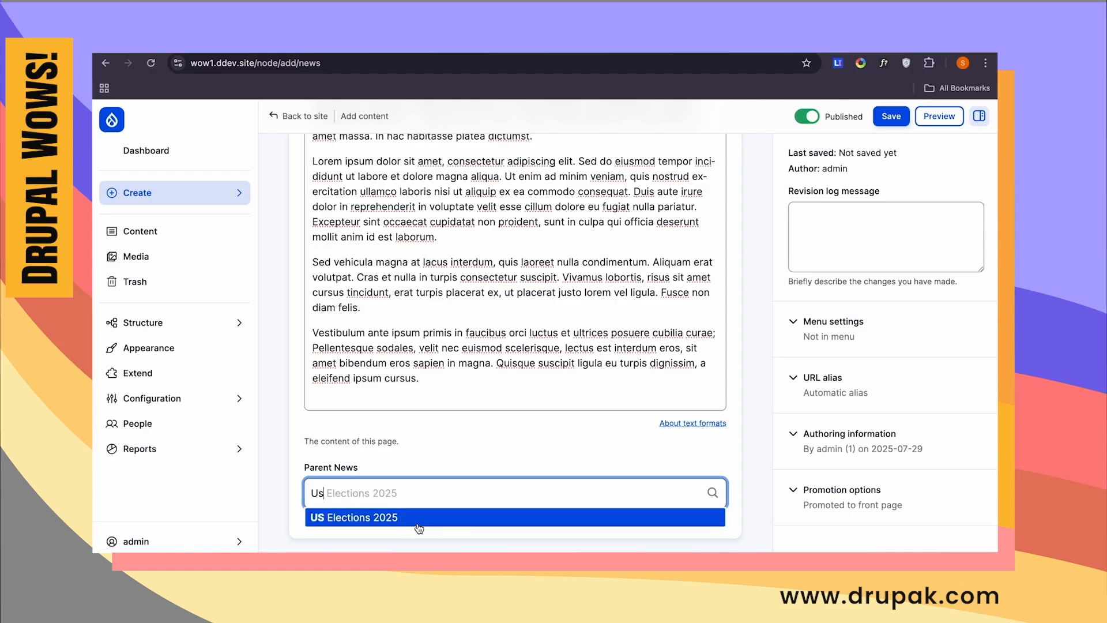
pyautogui.press('Return')
pyautogui.press('Return')
# - Start a News item titled "Trump holds a huge rally" and paste the lorem ipsum text as its Content
pyautogui.click(217, 192)
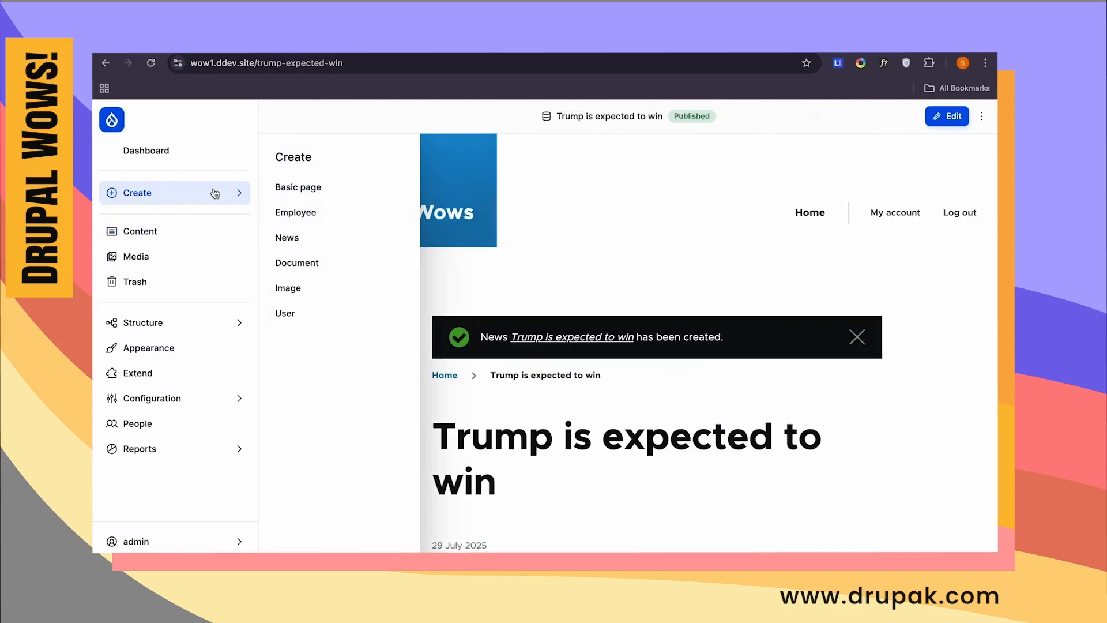
pyautogui.click(225, 236)
pyautogui.click(396, 250)
pyautogui.press('capslock')
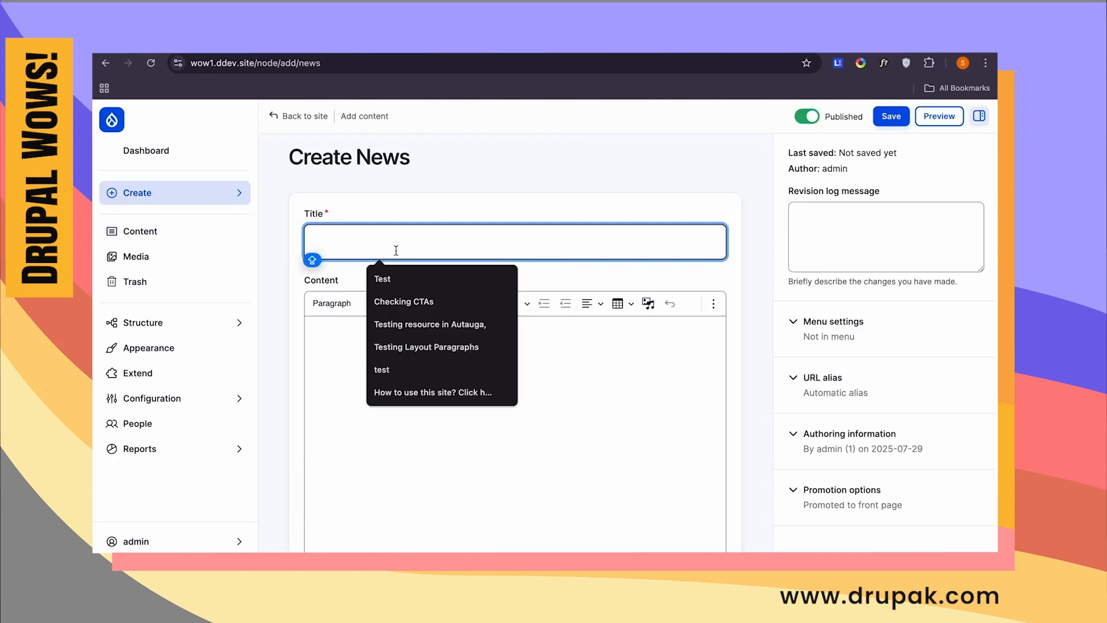
pyautogui.write('Tr')
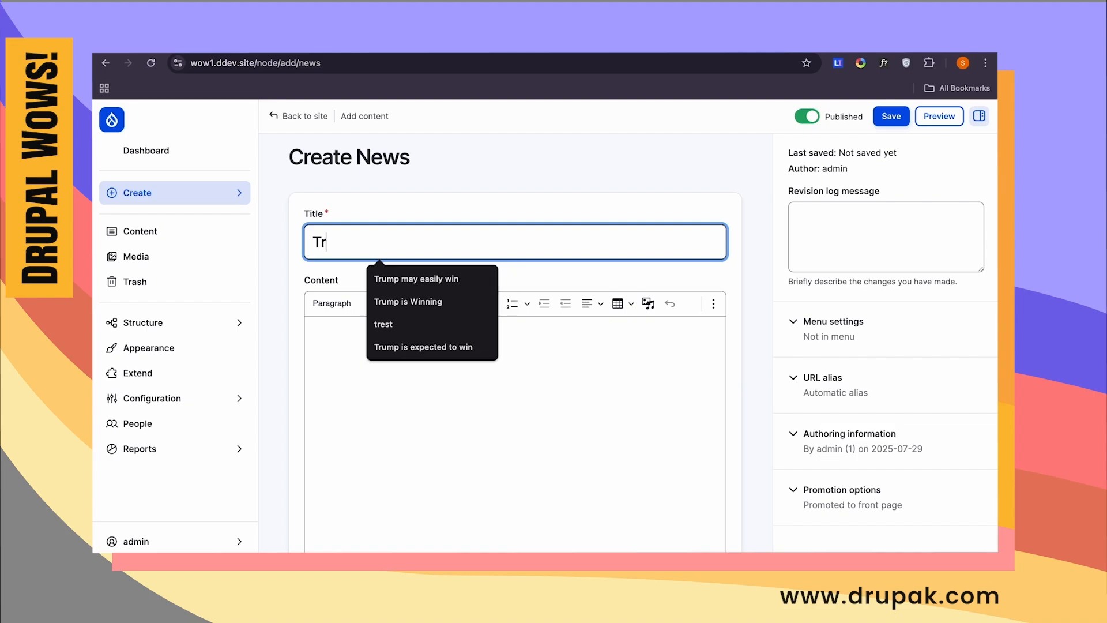
pyautogui.write('ump holds a huge rally')
pyautogui.click(407, 413)
pyautogui.hotkey('ctrl', 'v')
# - Set the huge rally item's Parent News to "US Elections 2025" and save the item
pyautogui.click(407, 493)
pyautogui.write('U')
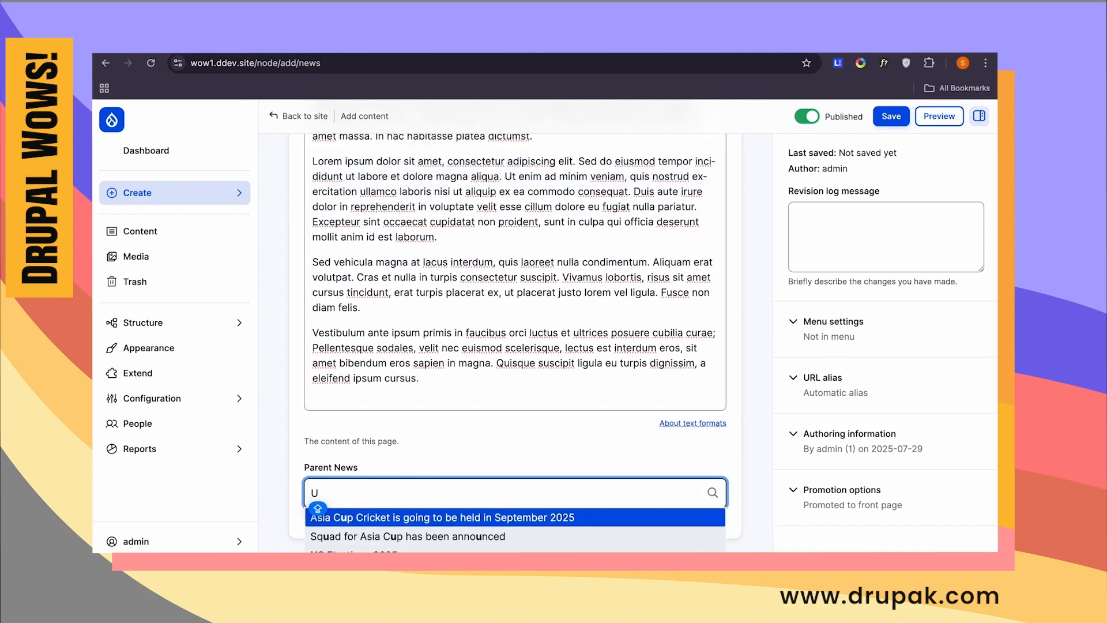
pyautogui.click(411, 547)
pyautogui.click(891, 116)
# - Start a News item titled "Kamala Harris holds a rally in Washington" and paste the lorem ipsum text as its Content
pyautogui.click(213, 196)
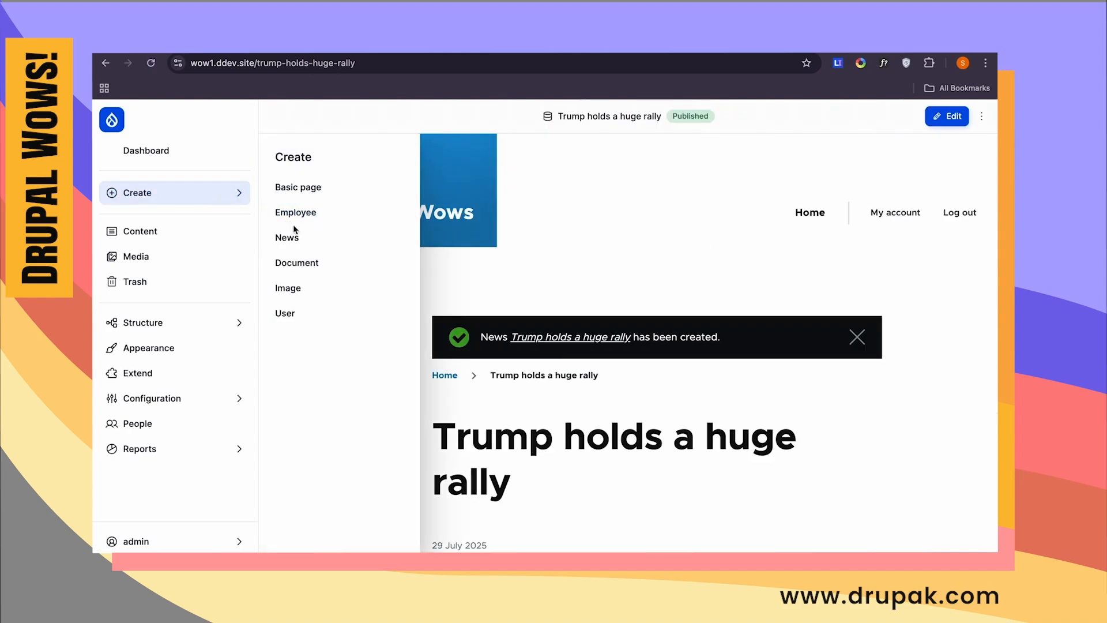
pyautogui.click(292, 235)
pyautogui.click(383, 241)
pyautogui.press('Escape')
pyautogui.press('capslock')
pyautogui.write('Kamala')
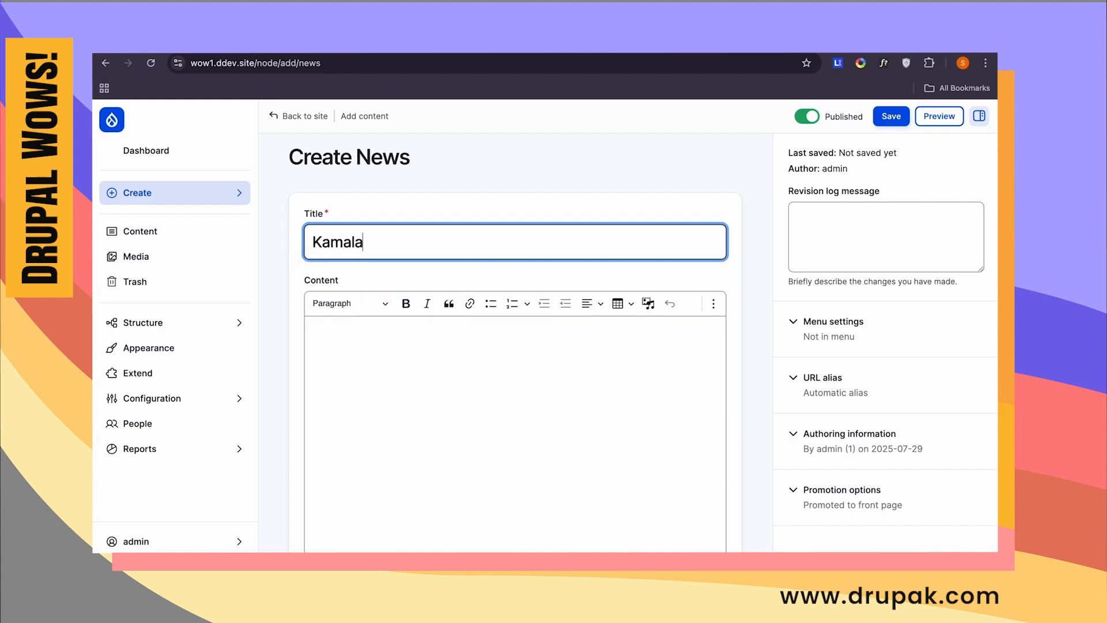
pyautogui.write(' Harris holds a rally in Washing')
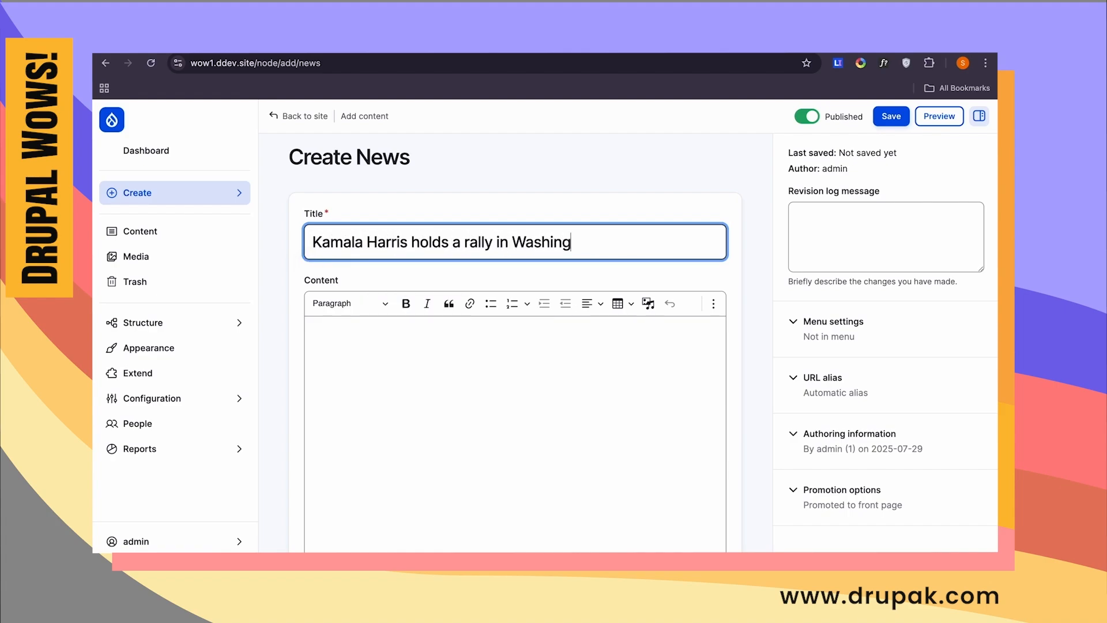
pyautogui.write('ton')
pyautogui.scroll(-10, 407, 518)
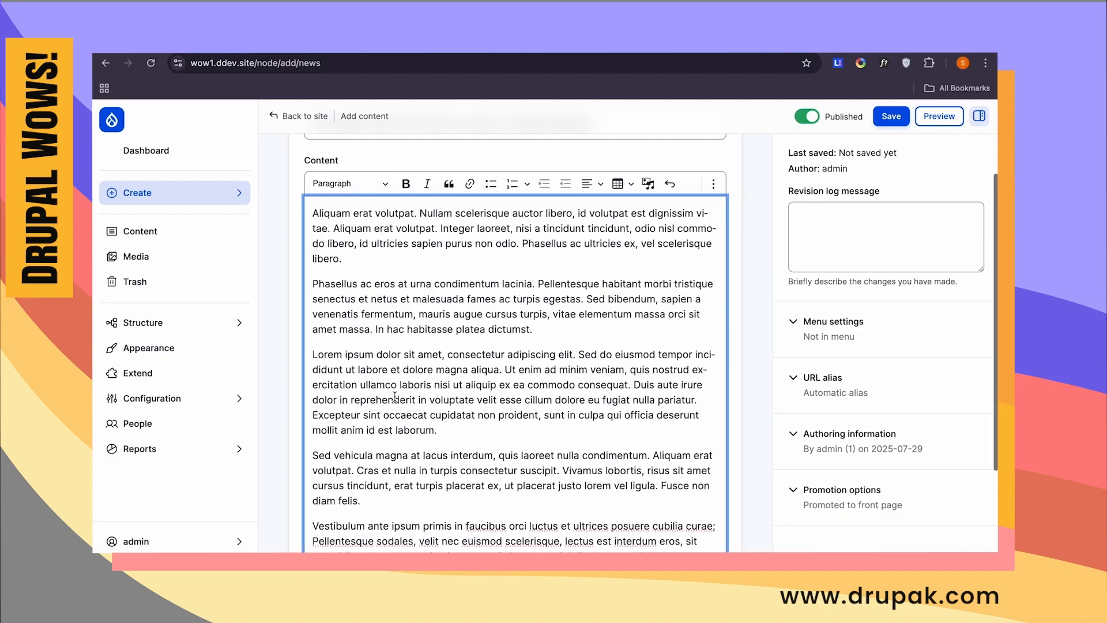
# - Look up "US" to set the Washington rally item's Parent News to "US Elections 2025", and save the item
pyautogui.click(408, 491)
pyautogui.write('US')
pyautogui.click(346, 515)
pyautogui.click(891, 116)
pyautogui.scroll(-1, 585, 349)
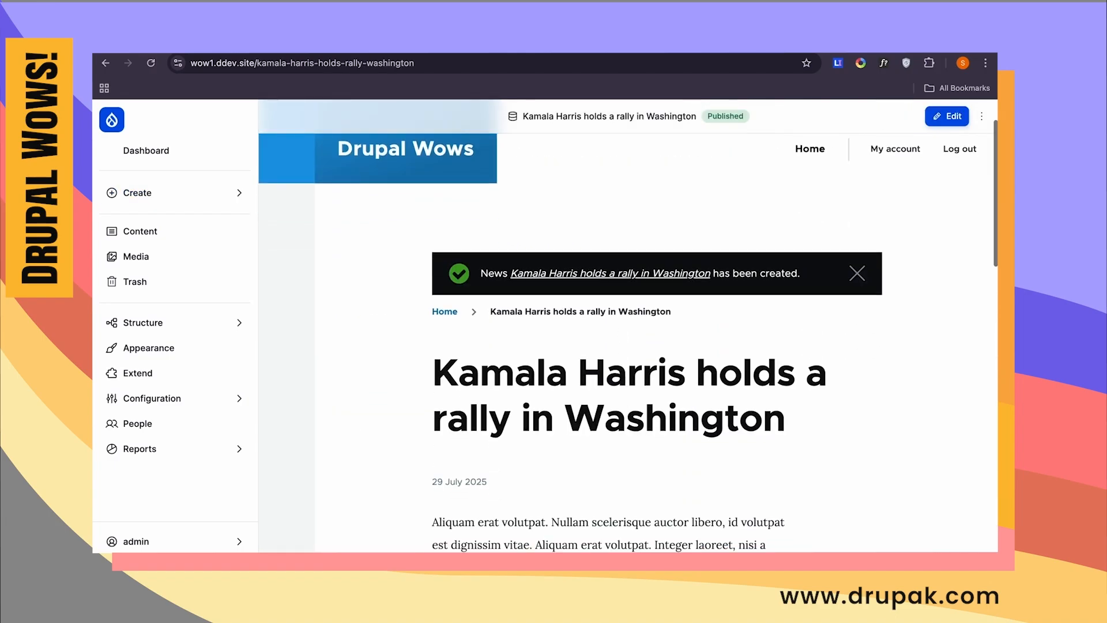
pyautogui.scroll(-4, 622, 352)
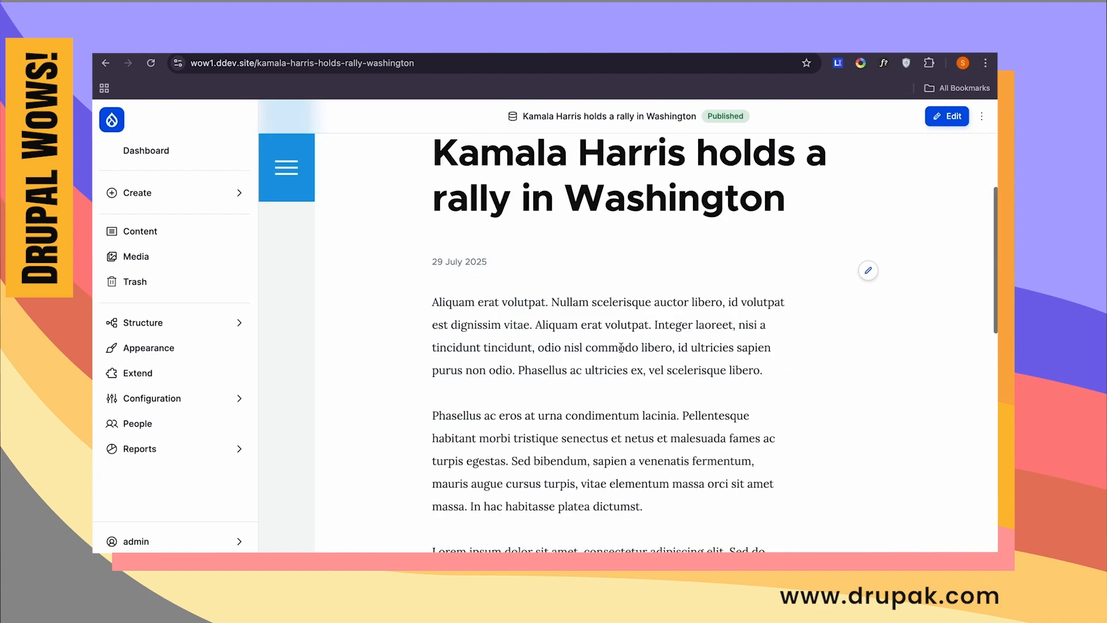
pyautogui.scroll(5, 623, 352)
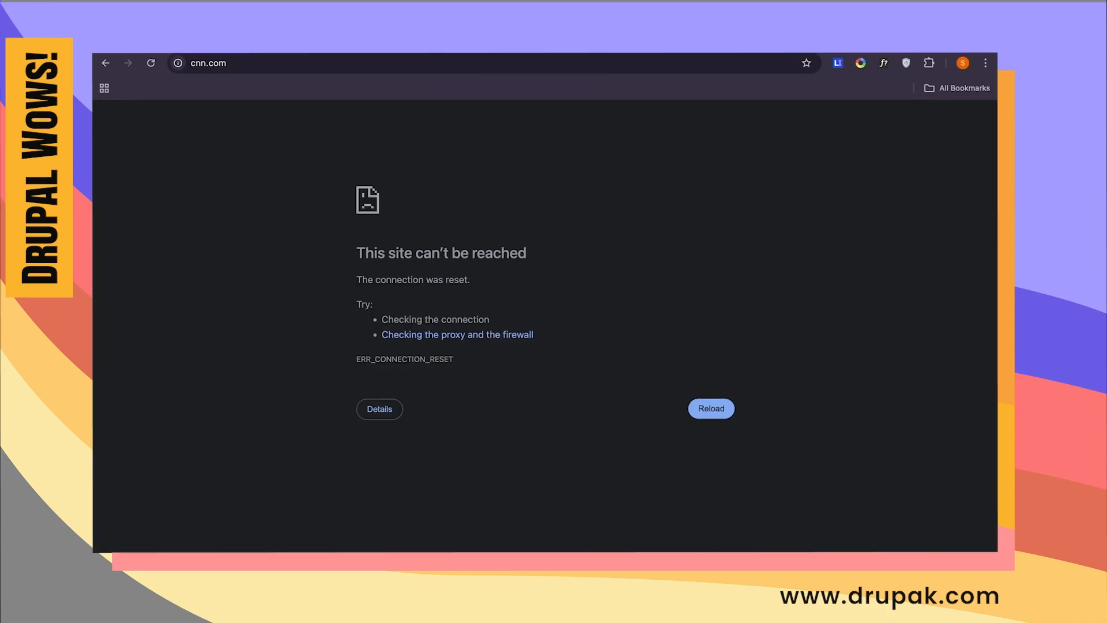
# - Try loading cnn.com again in its browser tab, and return to the Drupal site
pyautogui.click(521, 62)
pyautogui.write('cnn')
pyautogui.press('Return')
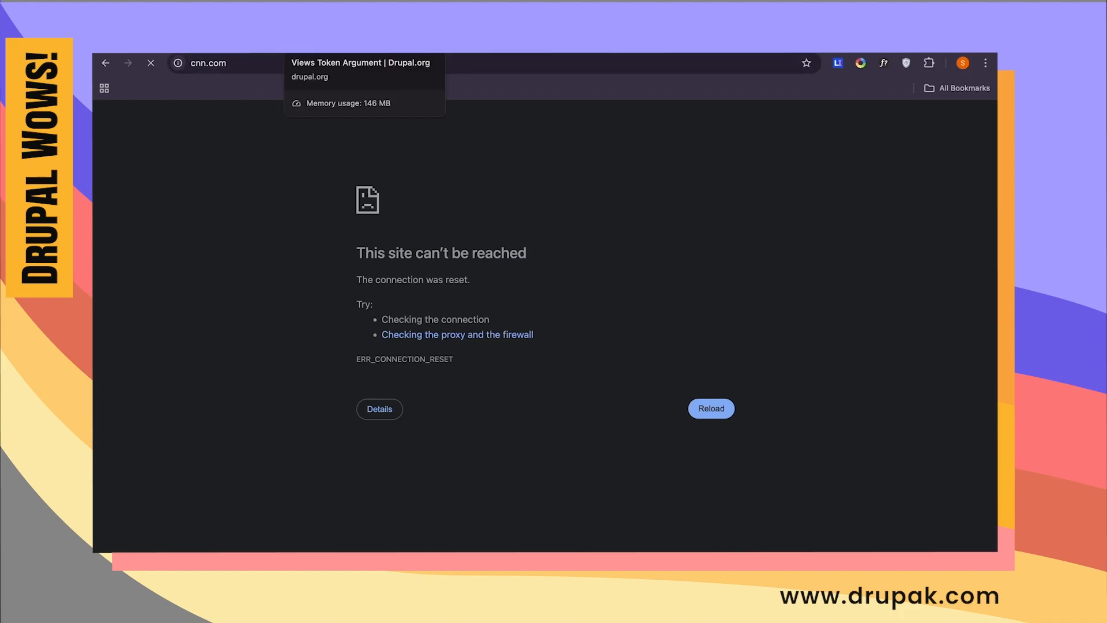
pyautogui.click(334, 43)
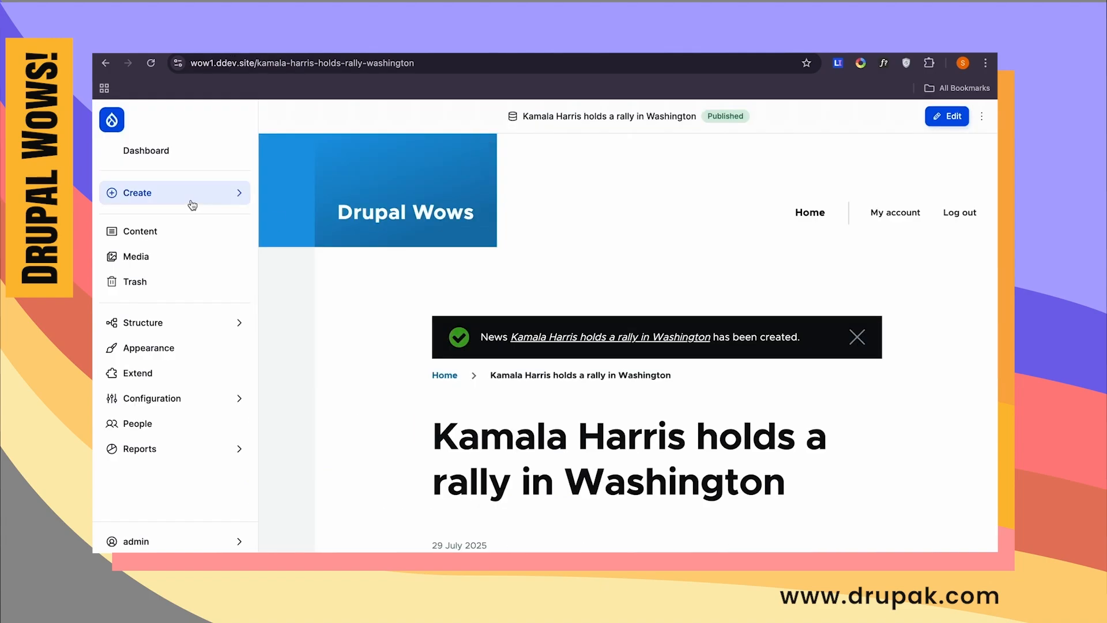
# - Open the "Asia Cup Cricket is going to be held in September 2025" article from the content list and examine its whole page
pyautogui.click(176, 233)
pyautogui.scroll(-6, 388, 294)
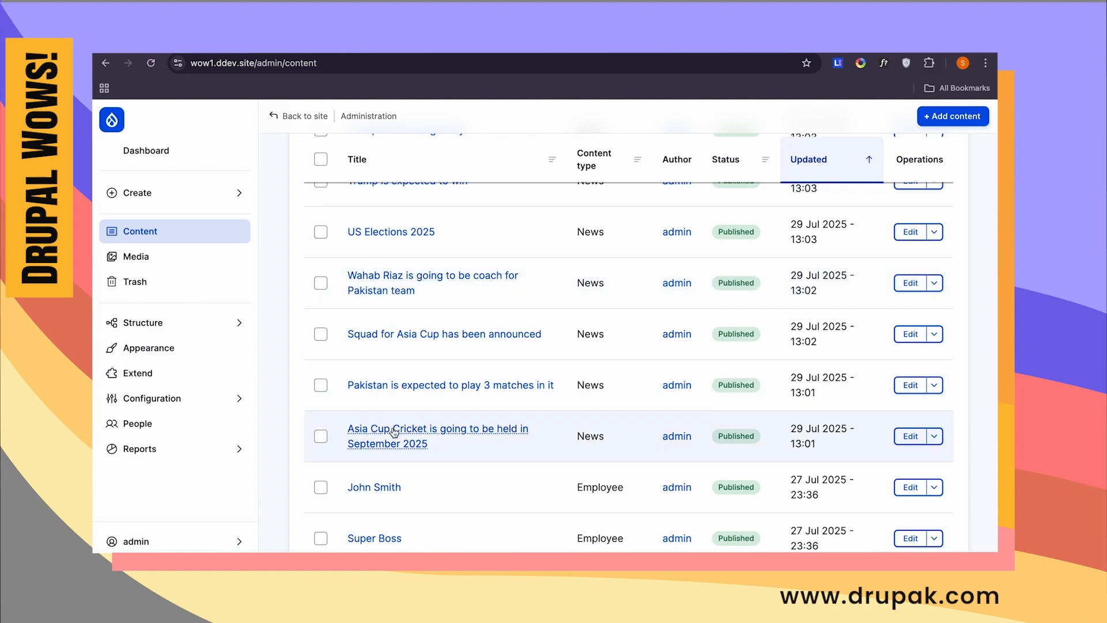
pyautogui.click(428, 431)
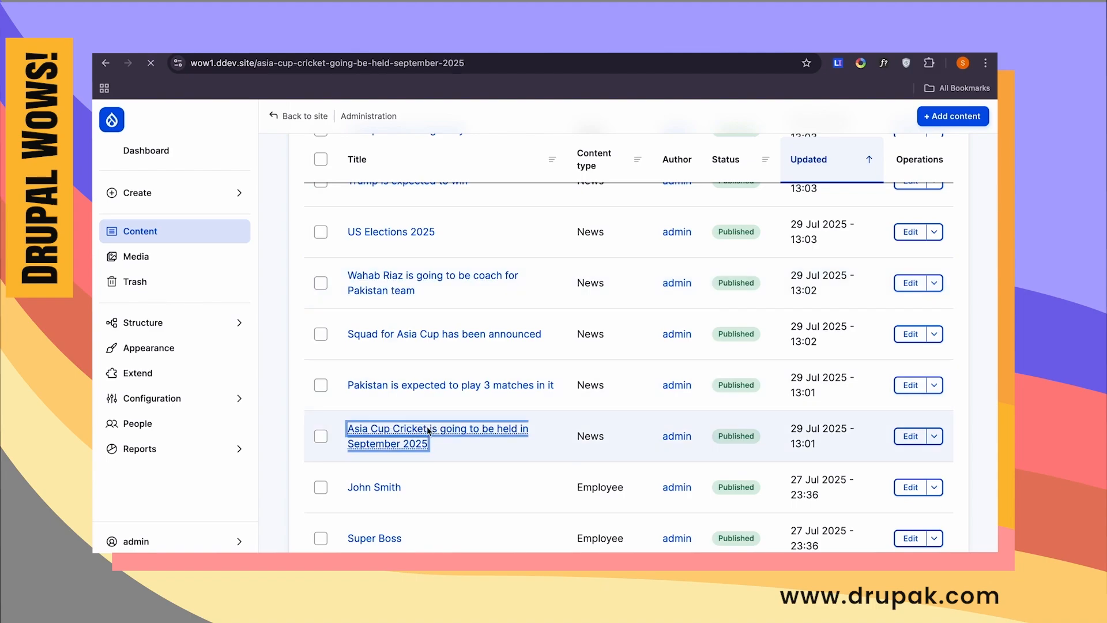
pyautogui.scroll(-4, 427, 426)
pyautogui.scroll(-15, 856, 388)
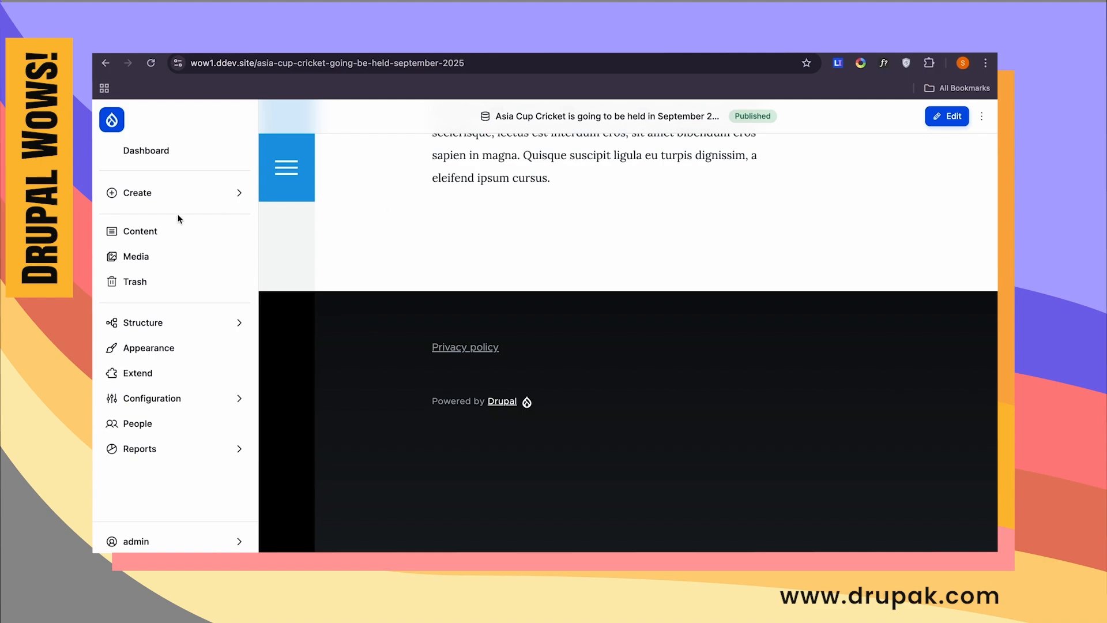
# - Start adding a new view and name it "Related News"
pyautogui.click(209, 187)
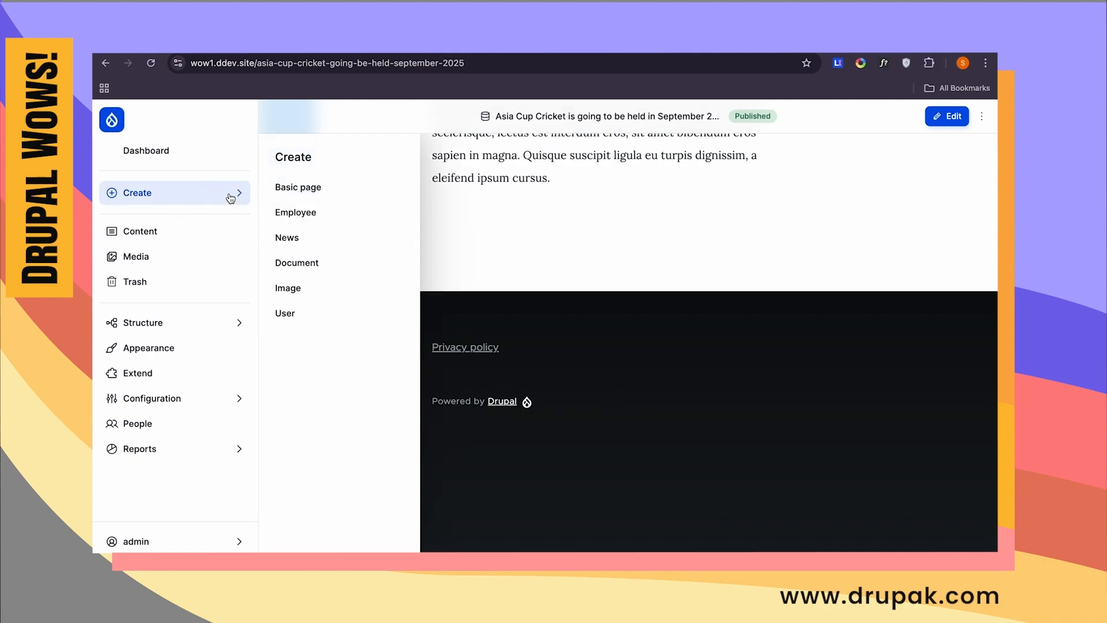
pyautogui.click(227, 325)
pyautogui.click(313, 391)
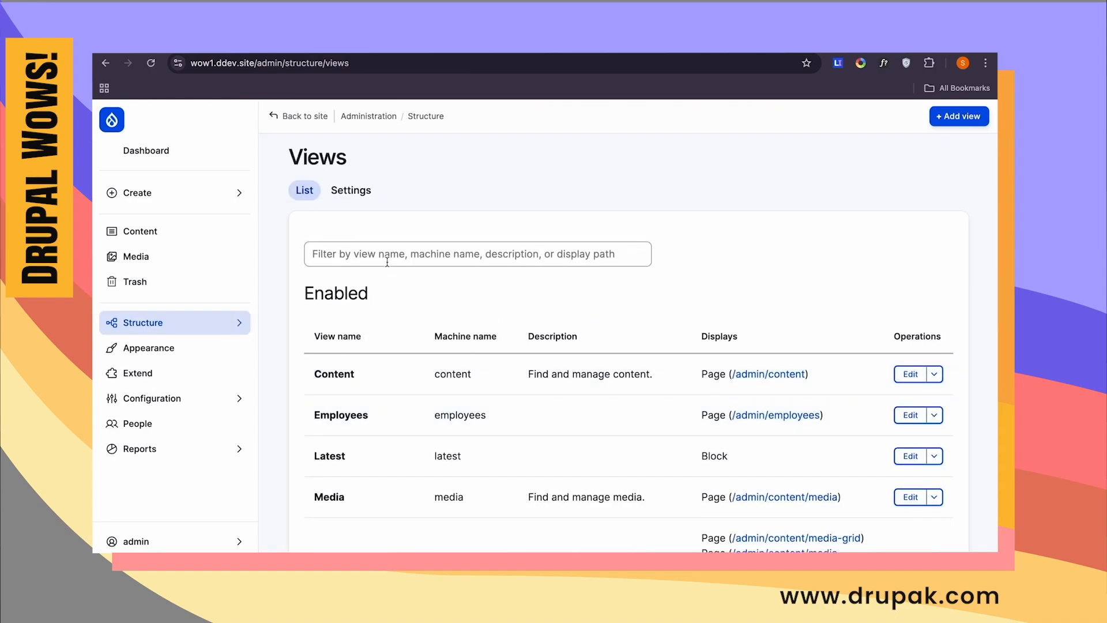
pyautogui.click(950, 126)
pyautogui.click(443, 277)
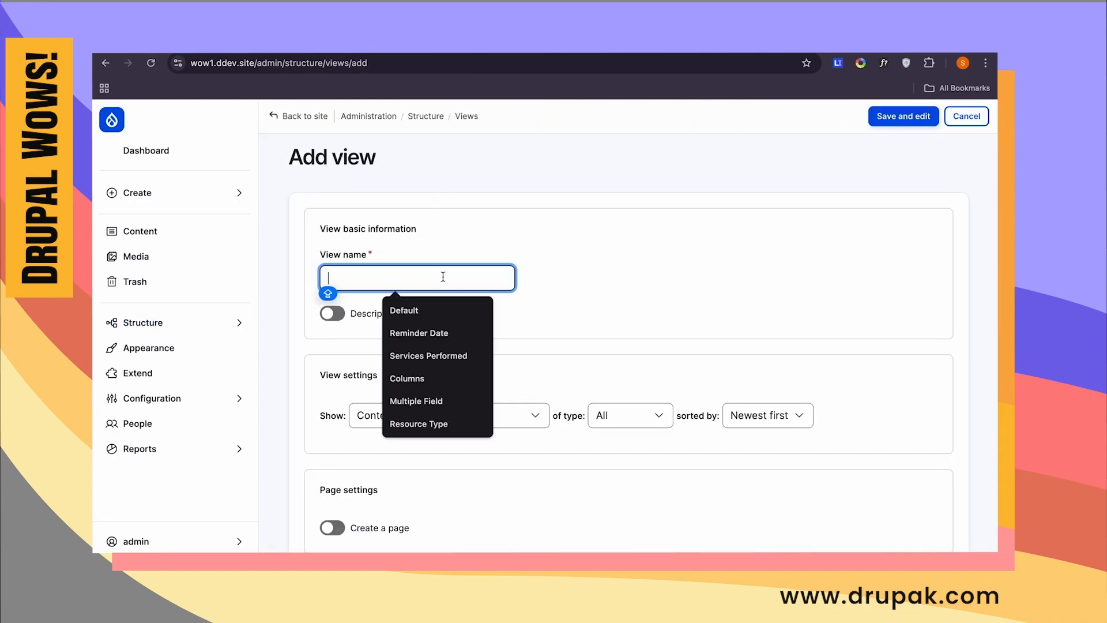
pyautogui.write('Related ')
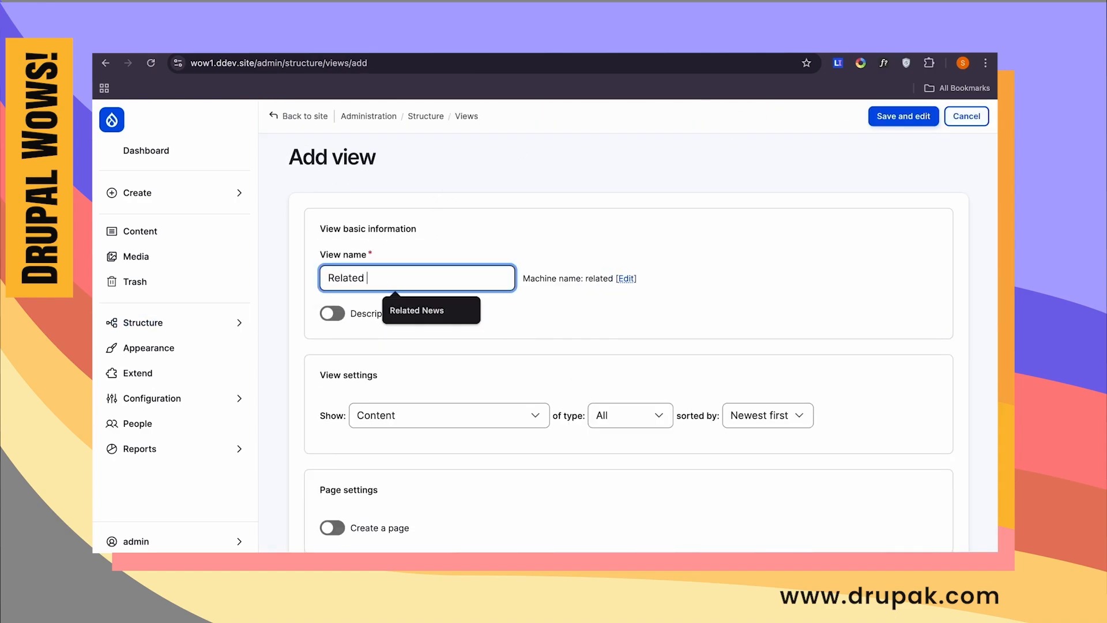
pyautogui.write('News')
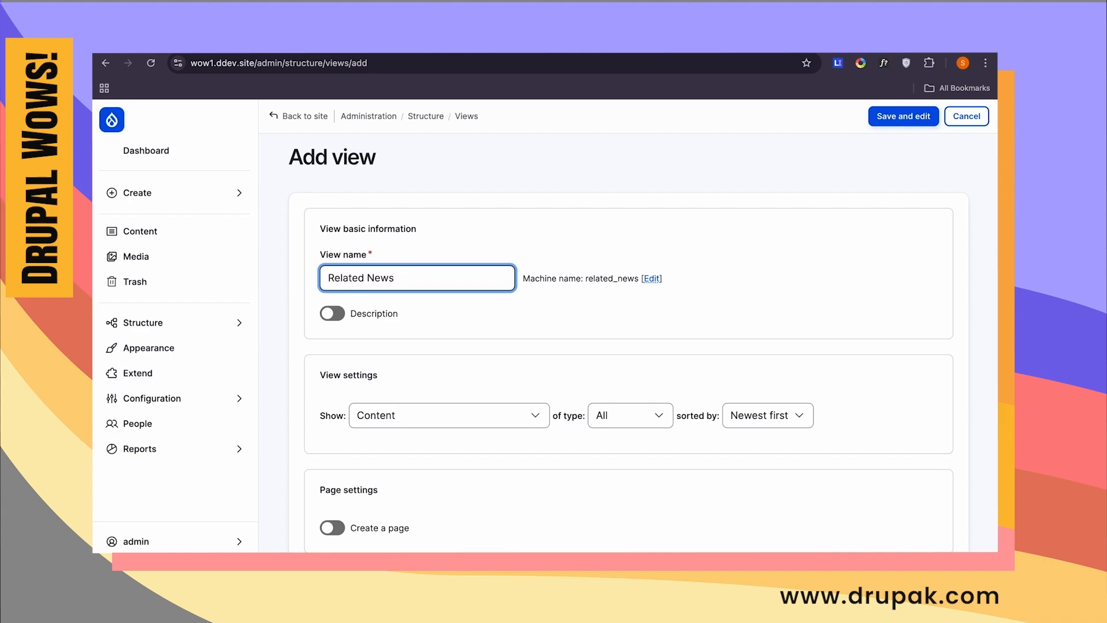
# - Complete the view name as "Related News for Main News" and limit it to content of type News
pyautogui.write(' for Main News')
pyautogui.scroll(-2, 455, 377)
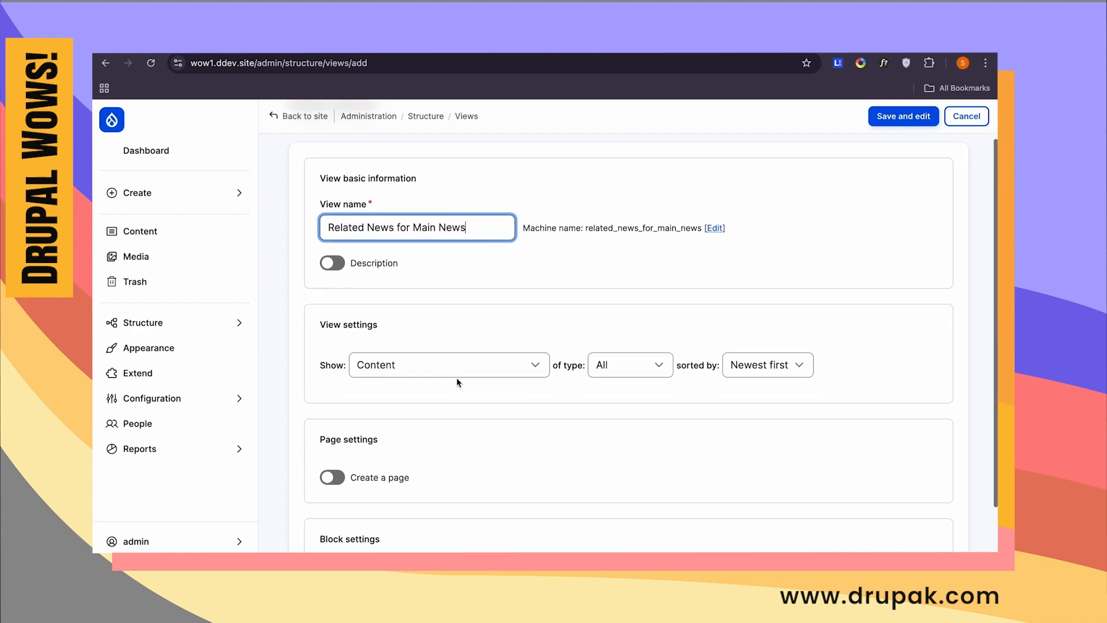
pyautogui.click(594, 360)
pyautogui.click(627, 410)
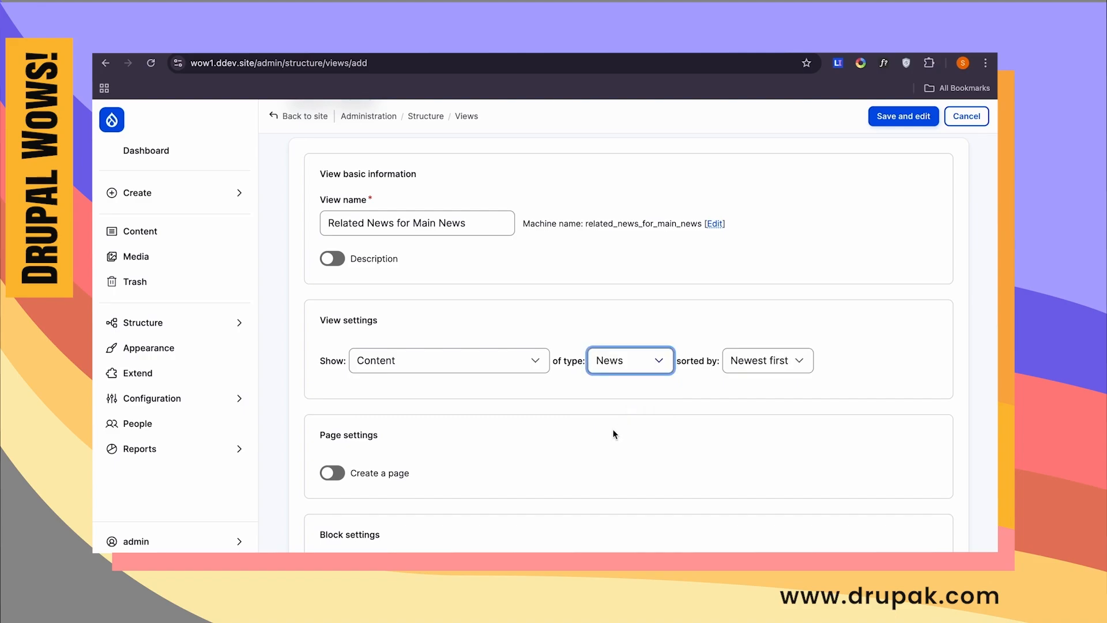
# - Have the view create a block showing 10 items, and create the view for further editing
pyautogui.scroll(-2, 394, 428)
pyautogui.click(332, 481)
pyautogui.scroll(-5, 358, 484)
pyautogui.click(370, 447)
pyautogui.press('BackSpace')
pyautogui.scroll(6, 502, 461)
pyautogui.scroll(-3, 502, 462)
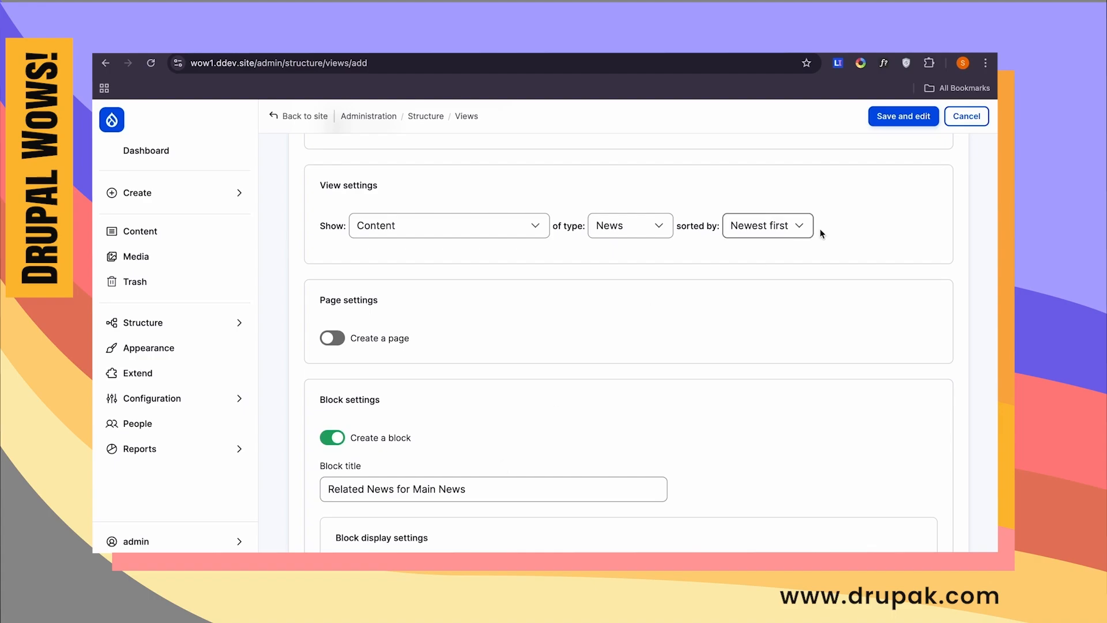
pyautogui.click(891, 118)
# - Add the Parent News field to the view's fields and check each item's parent in the preview
pyautogui.scroll(-15, 577, 275)
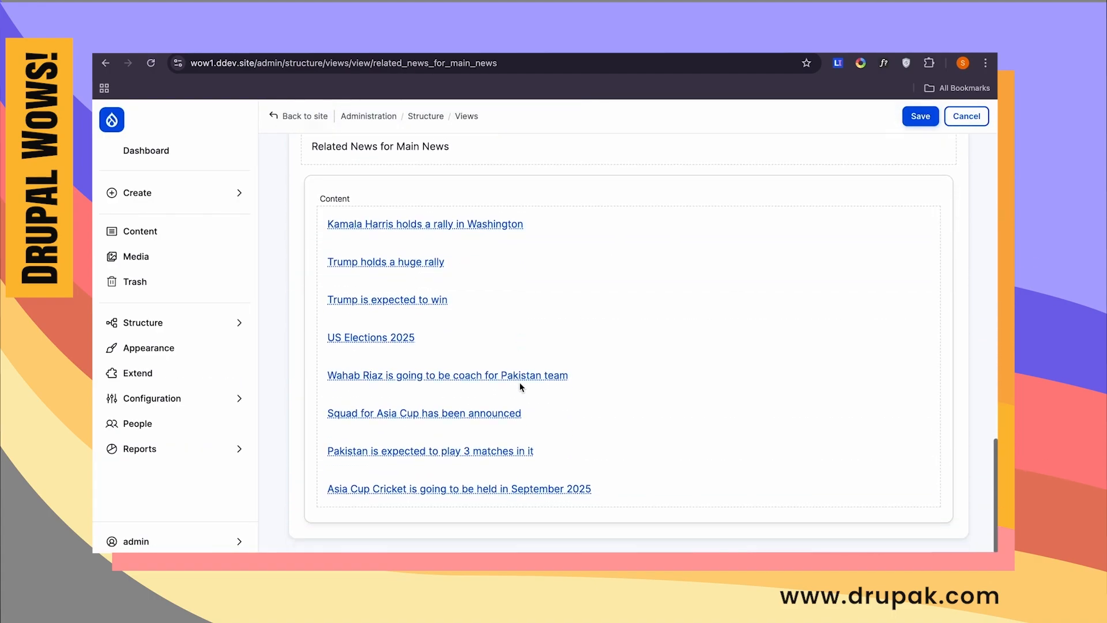
pyautogui.scroll(15, 520, 387)
pyautogui.scroll(2, 520, 387)
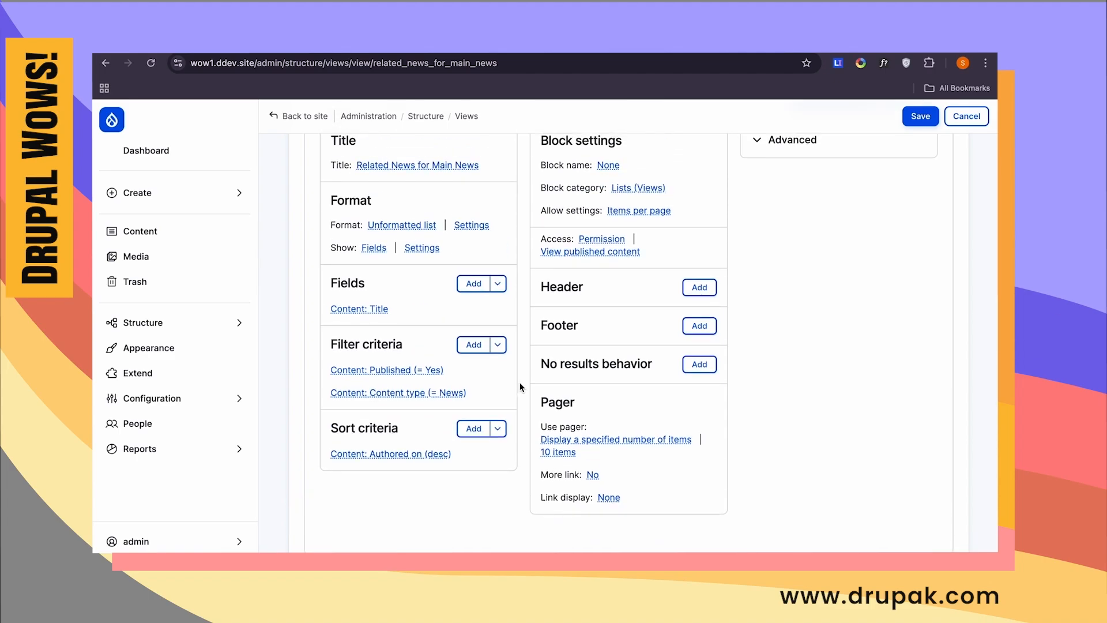
pyautogui.click(476, 284)
pyautogui.write('parent')
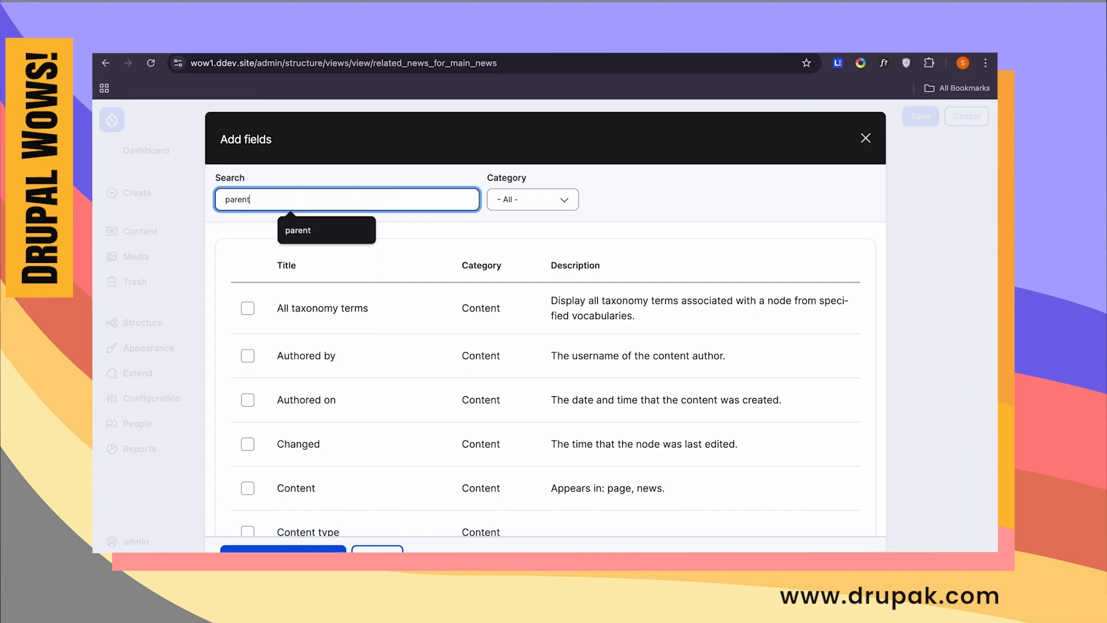
pyautogui.click(247, 304)
pyautogui.click(283, 404)
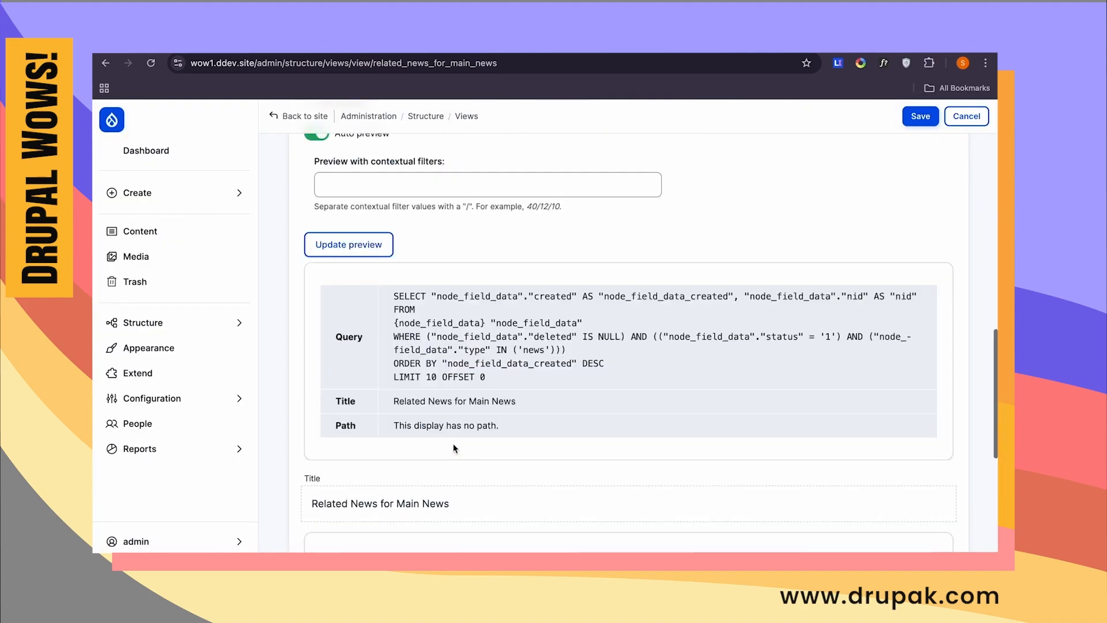
pyautogui.scroll(-5, 453, 448)
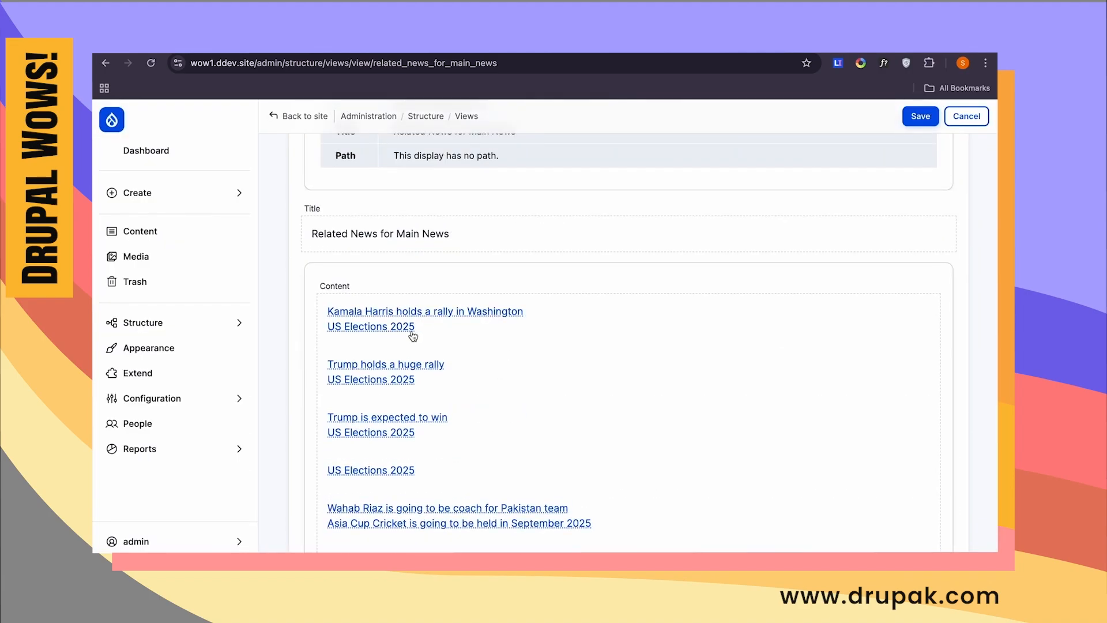
pyautogui.scroll(-3, 406, 339)
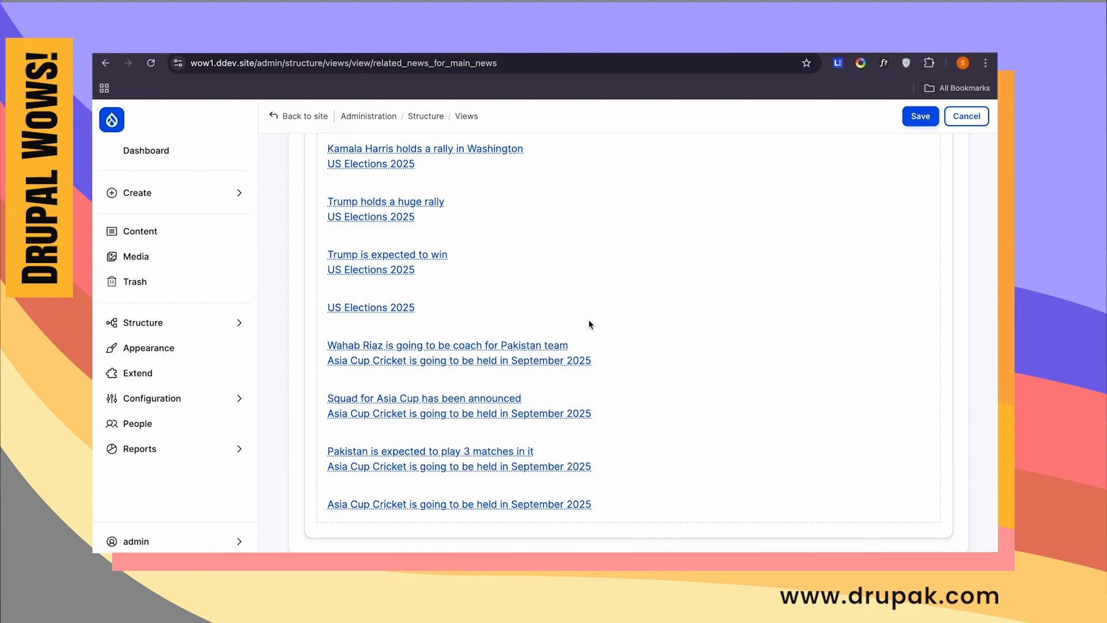
pyautogui.scroll(10, 588, 321)
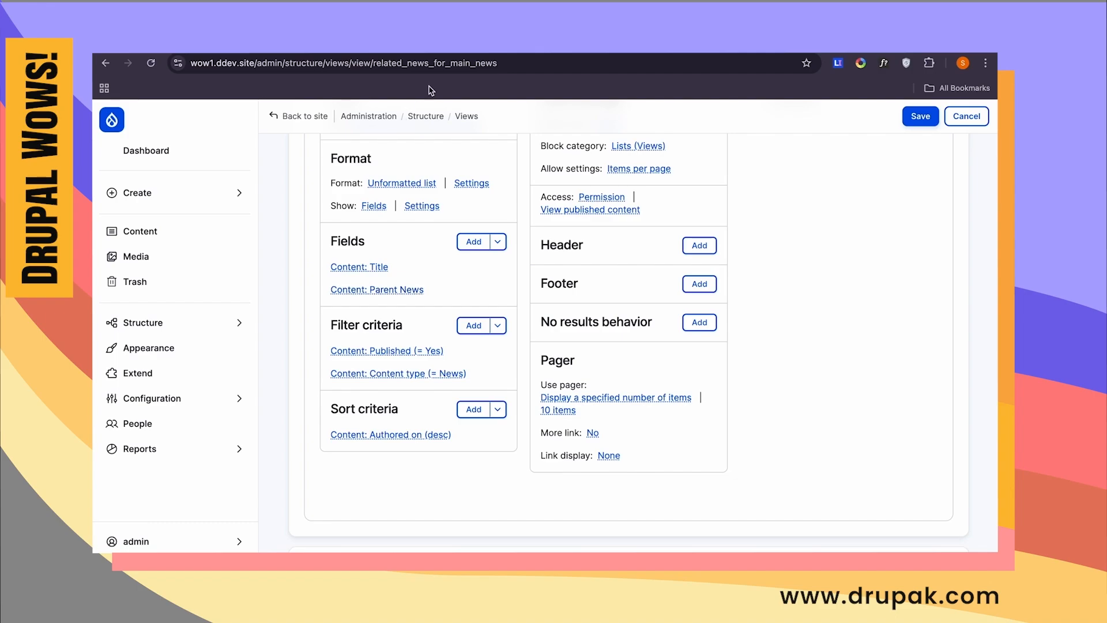
pyautogui.hotkey('ctrl', 'l')
pyautogui.write('get')
pyautogui.press('Return')
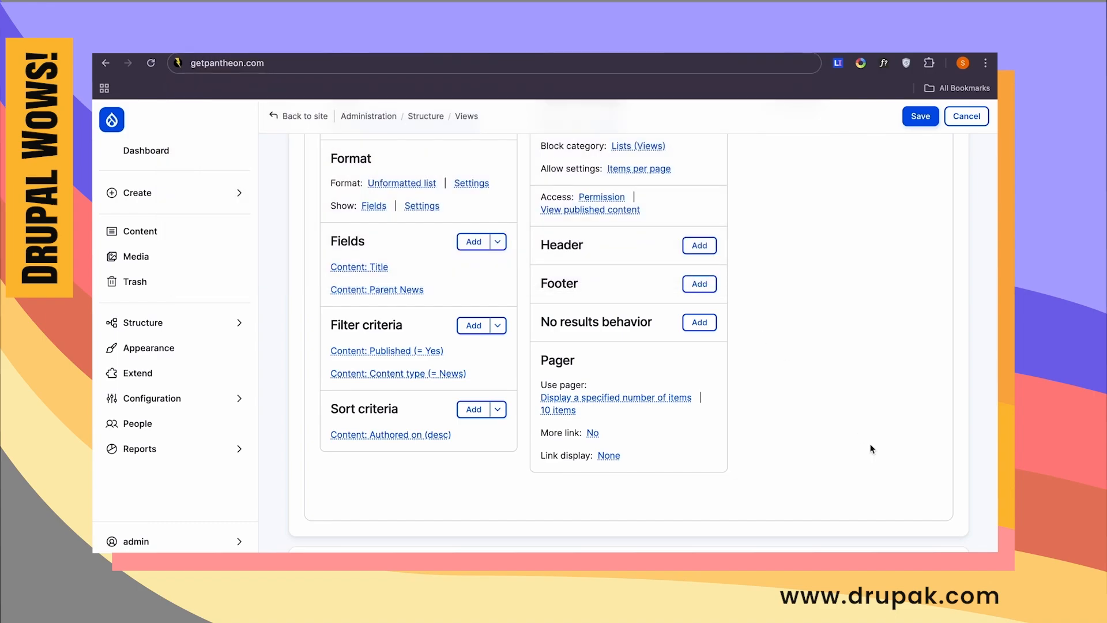
pyautogui.click(151, 63)
# - Expand the view's advanced settings and add a contextual filter on Parent News (field_parent_news)
pyautogui.click(775, 340)
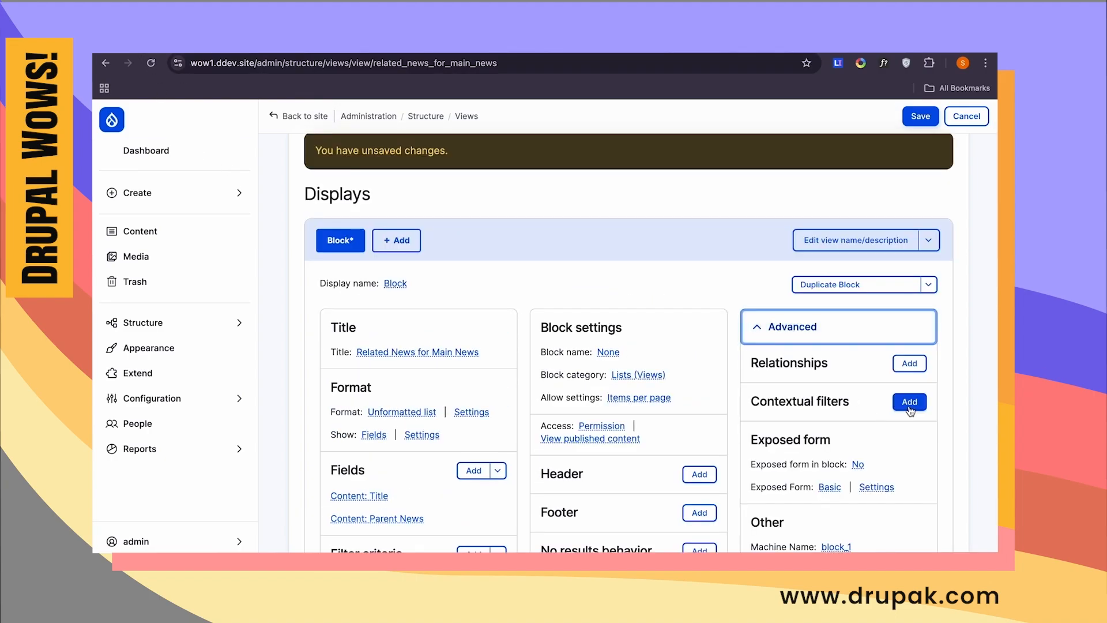
pyautogui.click(909, 400)
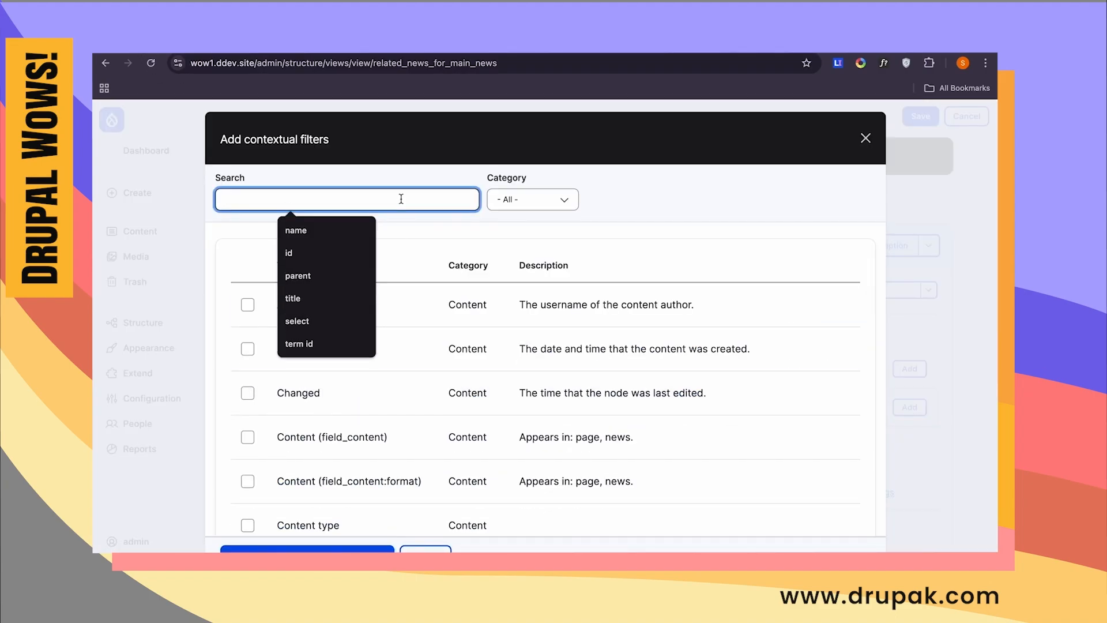
pyautogui.write('parent')
pyautogui.click(358, 302)
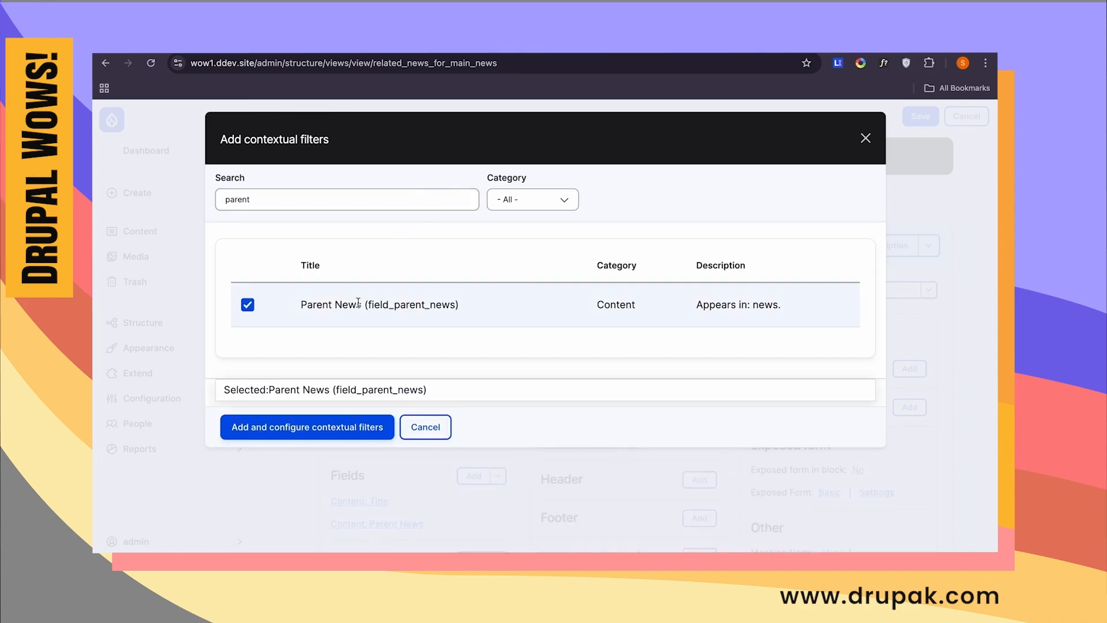
pyautogui.click(345, 432)
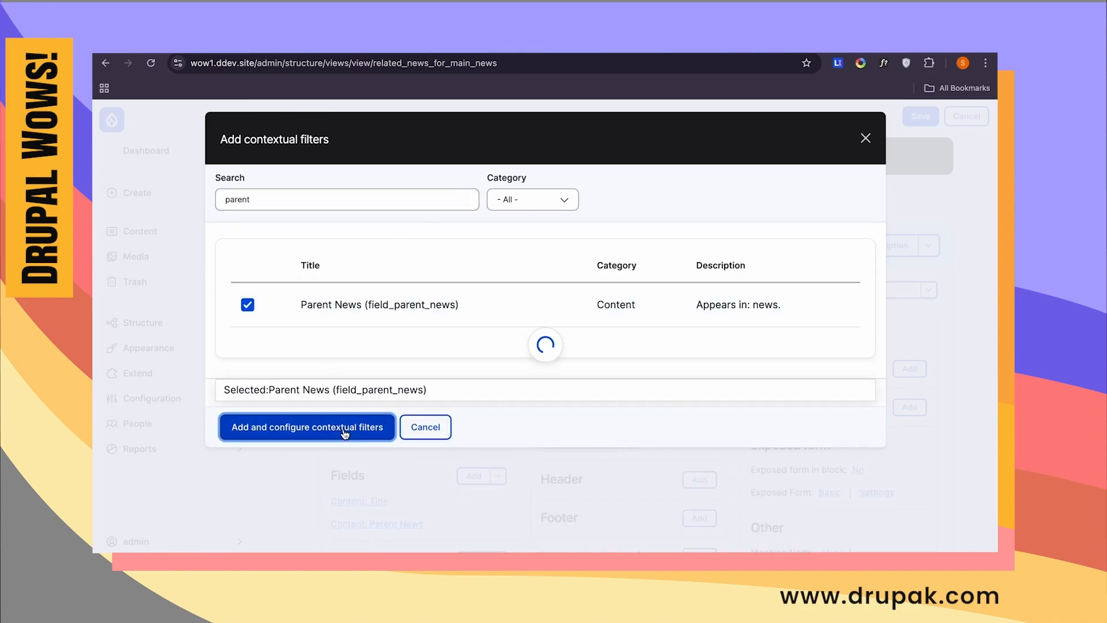
# - Provide a default value of type "Content ID from URL" for the Parent News contextual filter, and apply it
pyautogui.click(317, 325)
pyautogui.click(304, 360)
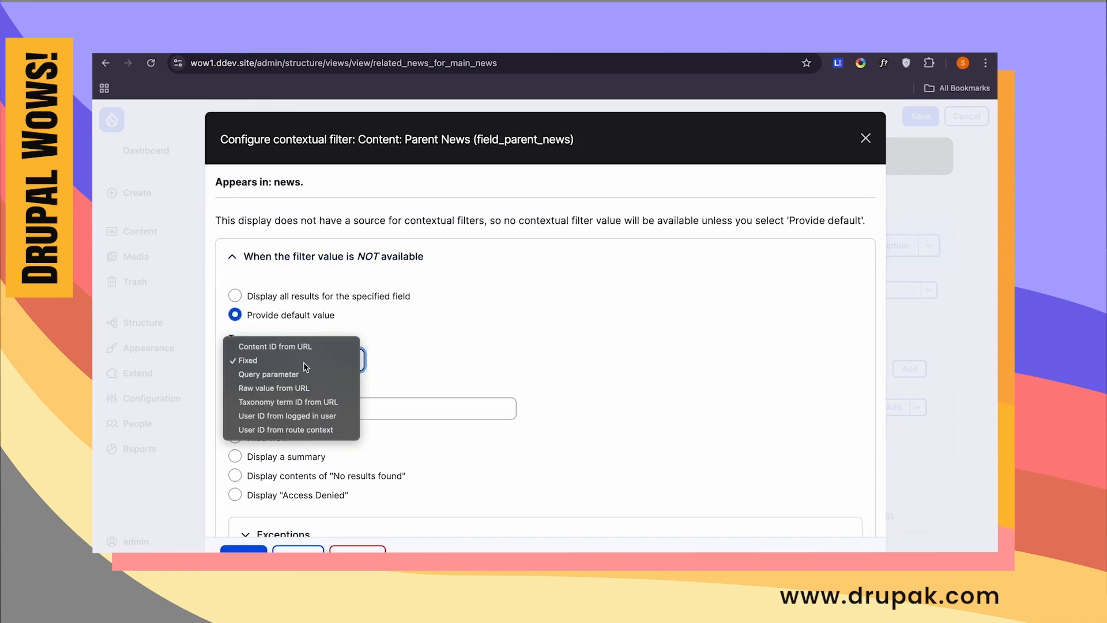
pyautogui.click(291, 348)
pyautogui.click(243, 548)
# - Open the content list in another tab, and preview the view with the contextual filter value 24
pyautogui.scroll(-10, 395, 415)
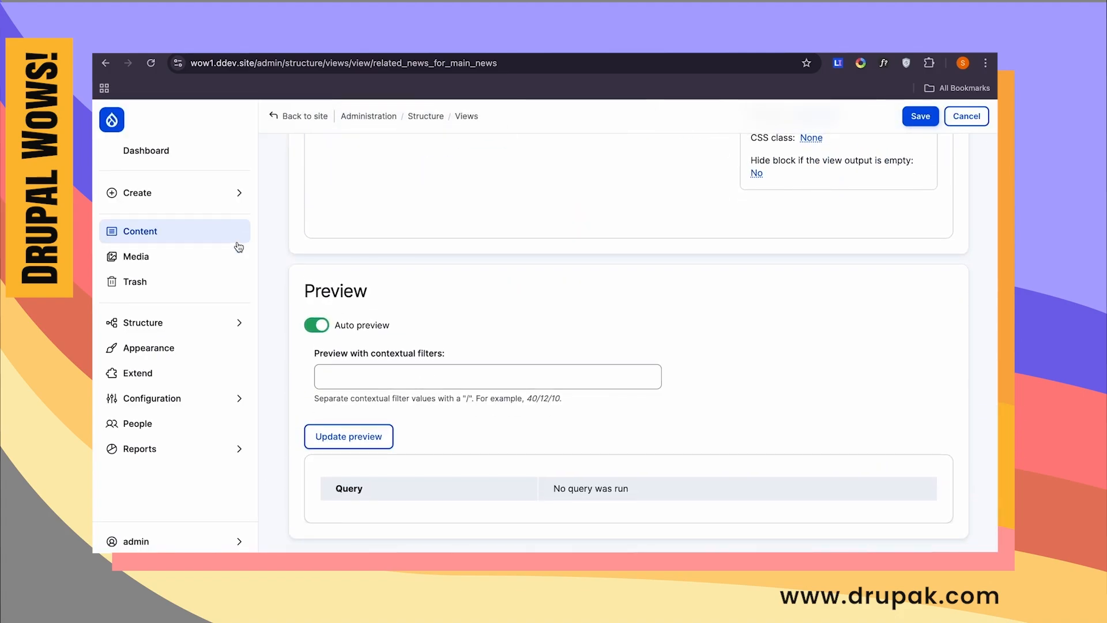
pyautogui.click(200, 241)
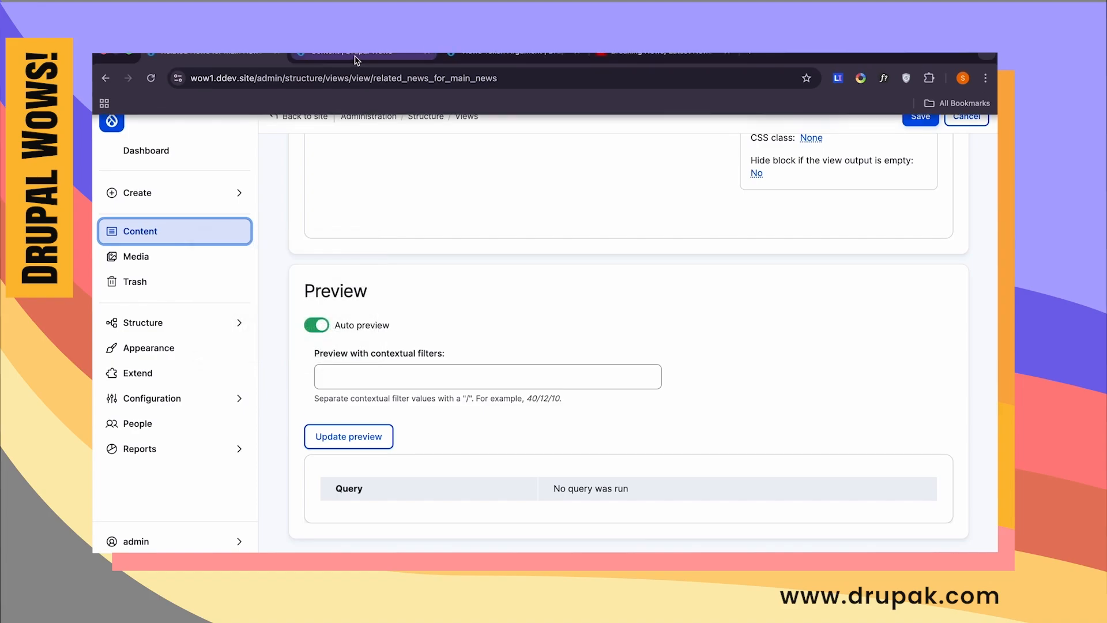
pyautogui.scroll(-5, 540, 378)
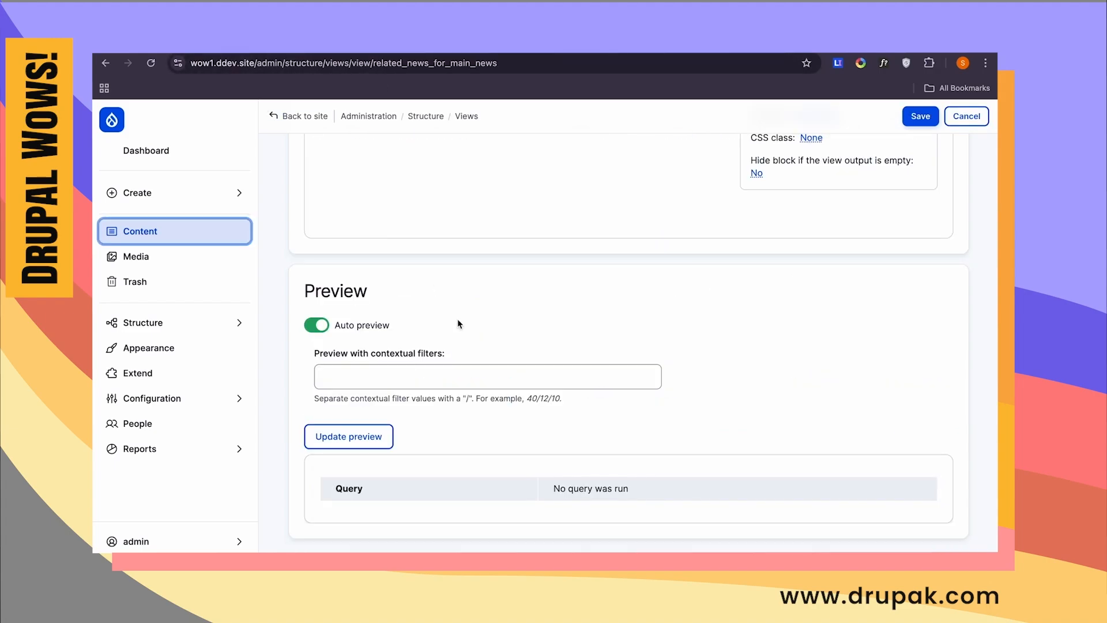
pyautogui.click(441, 370)
pyautogui.write('24')
pyautogui.click(369, 437)
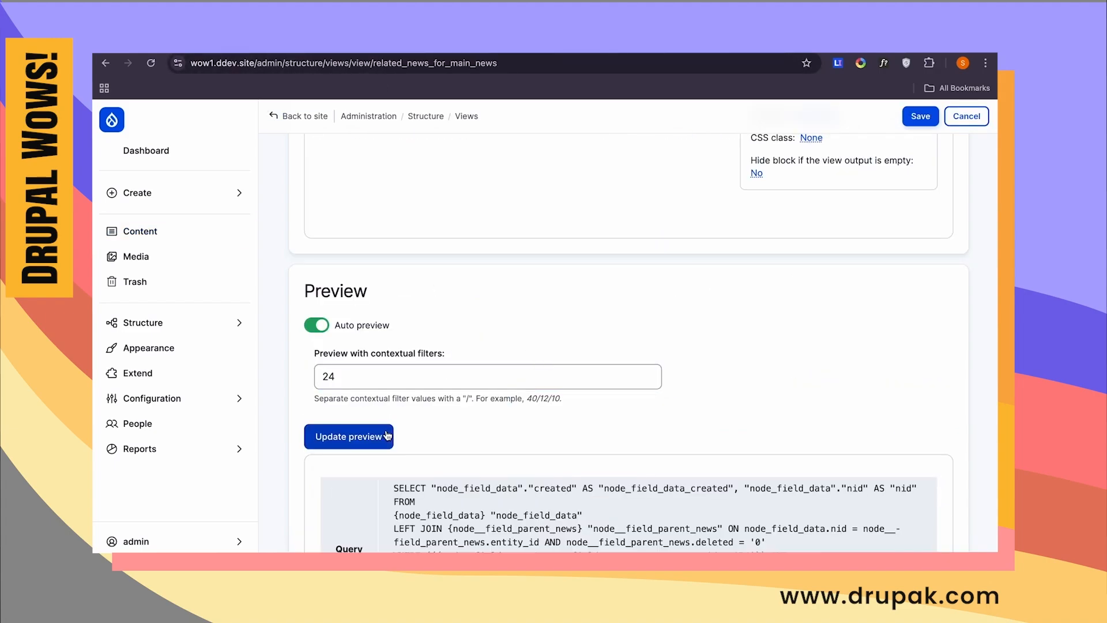
pyautogui.scroll(-5, 403, 461)
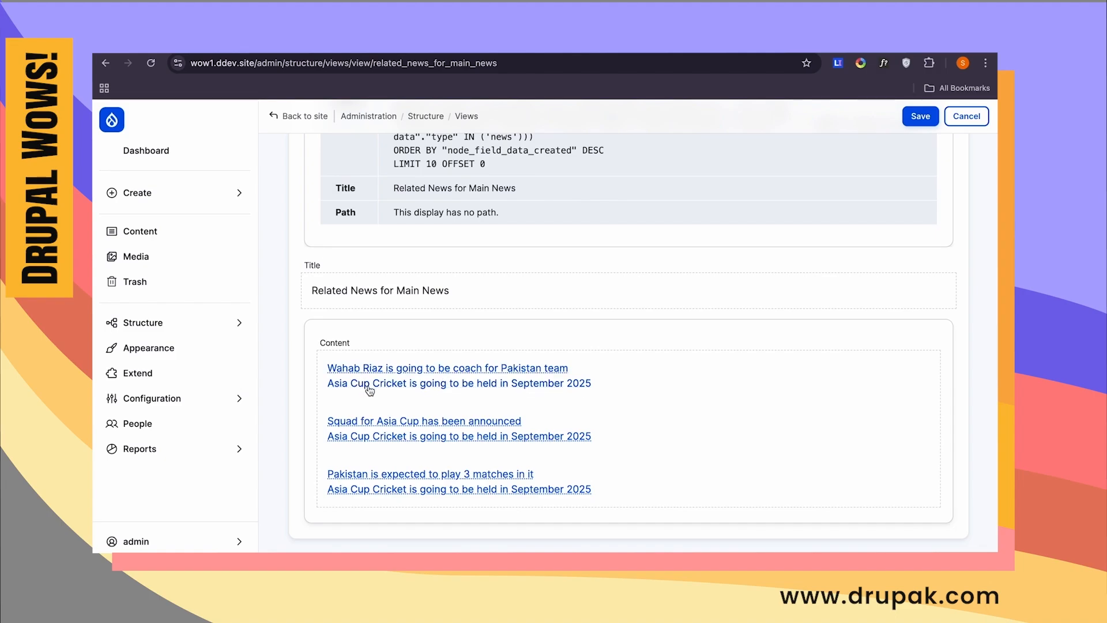
# - Remove the Parent News field from the view, leaving only the title field
pyautogui.scroll(10, 586, 327)
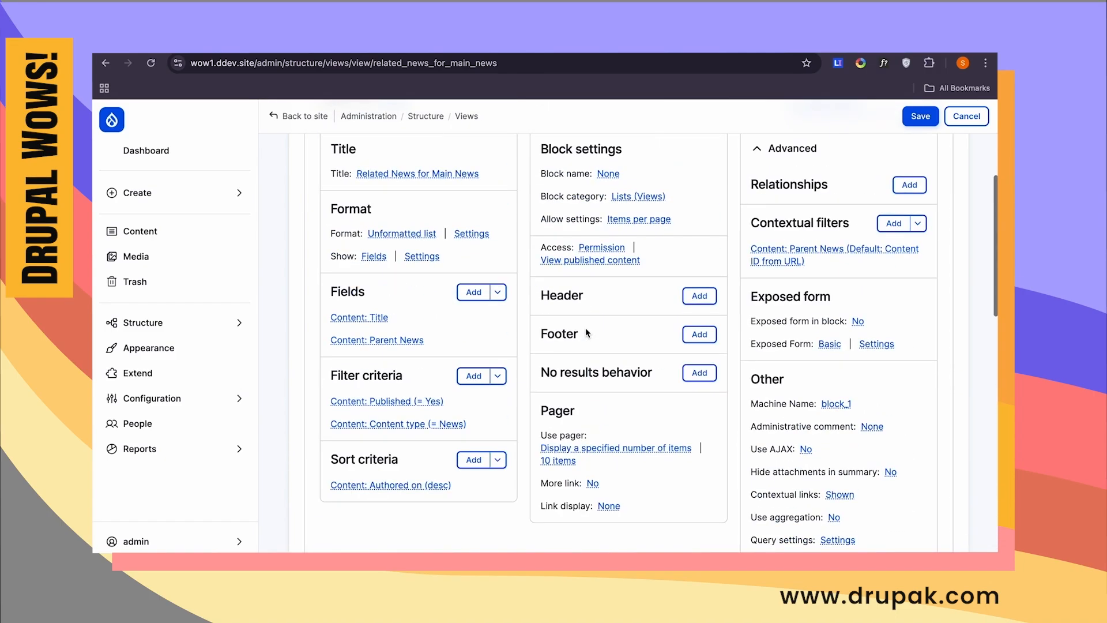
pyautogui.click(392, 340)
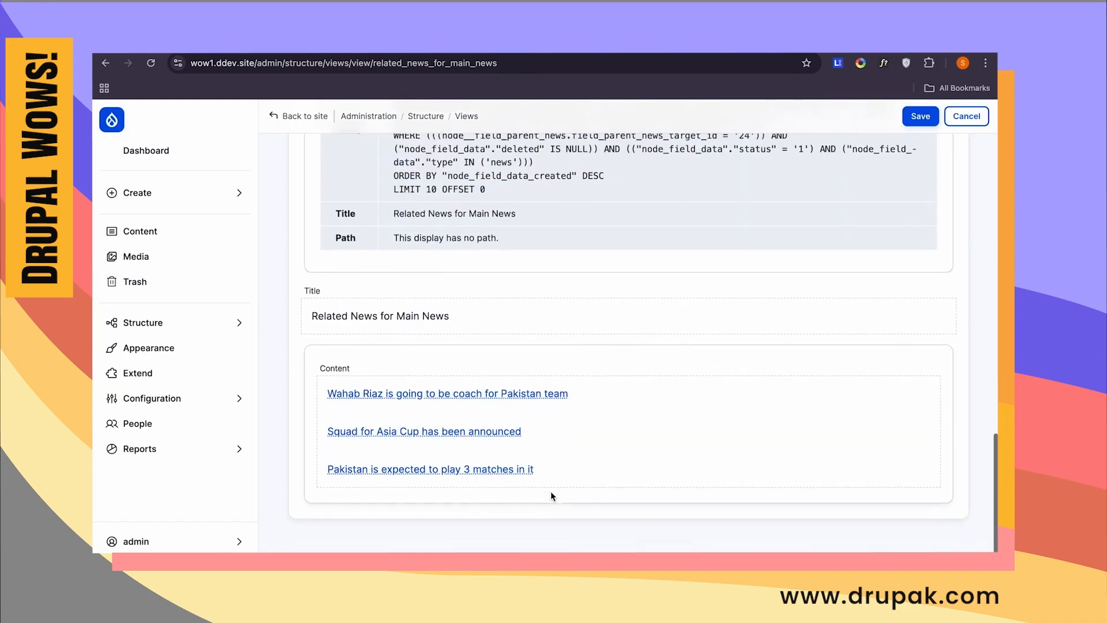
pyautogui.scroll(10, 545, 458)
# - Change the view's format to HTML List with the unordered list type
pyautogui.scroll(5, 540, 443)
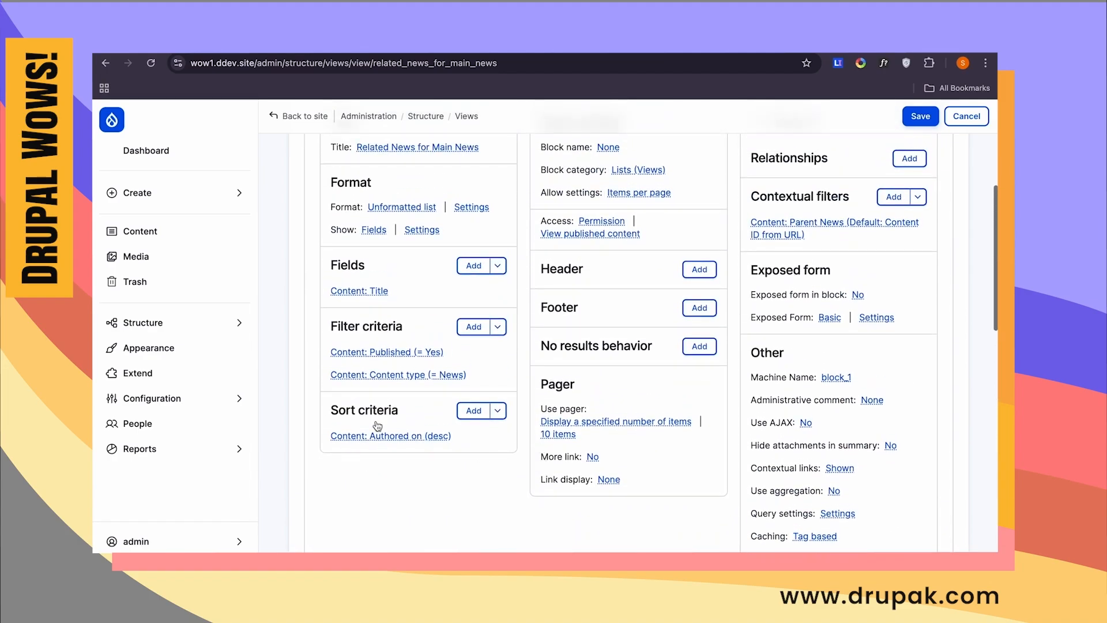
pyautogui.click(385, 213)
pyautogui.click(262, 300)
pyautogui.click(258, 481)
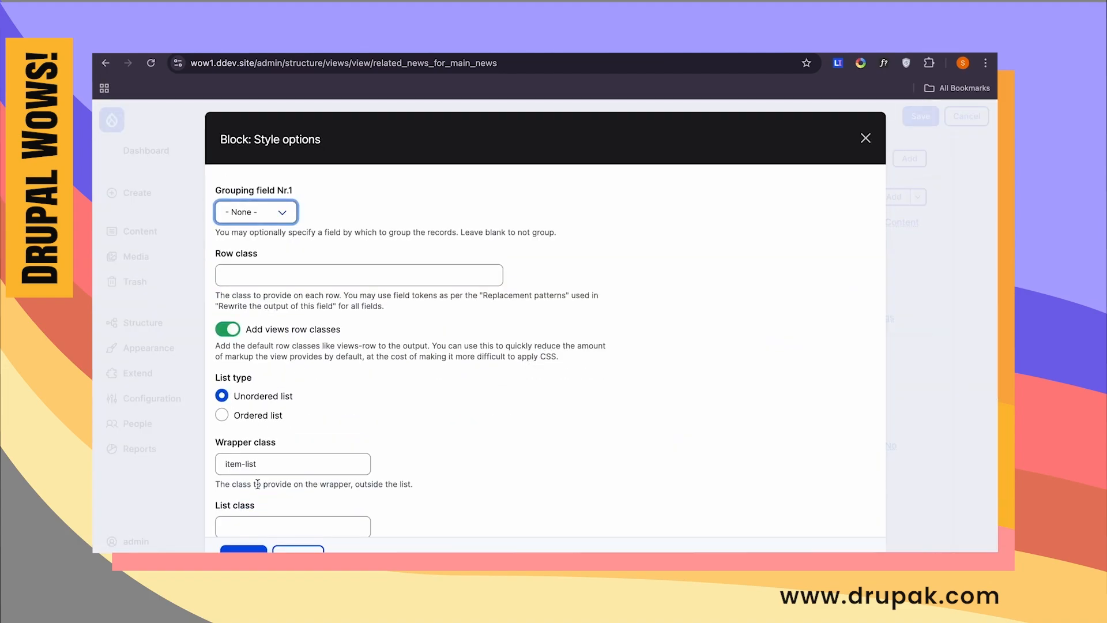
pyautogui.click(243, 548)
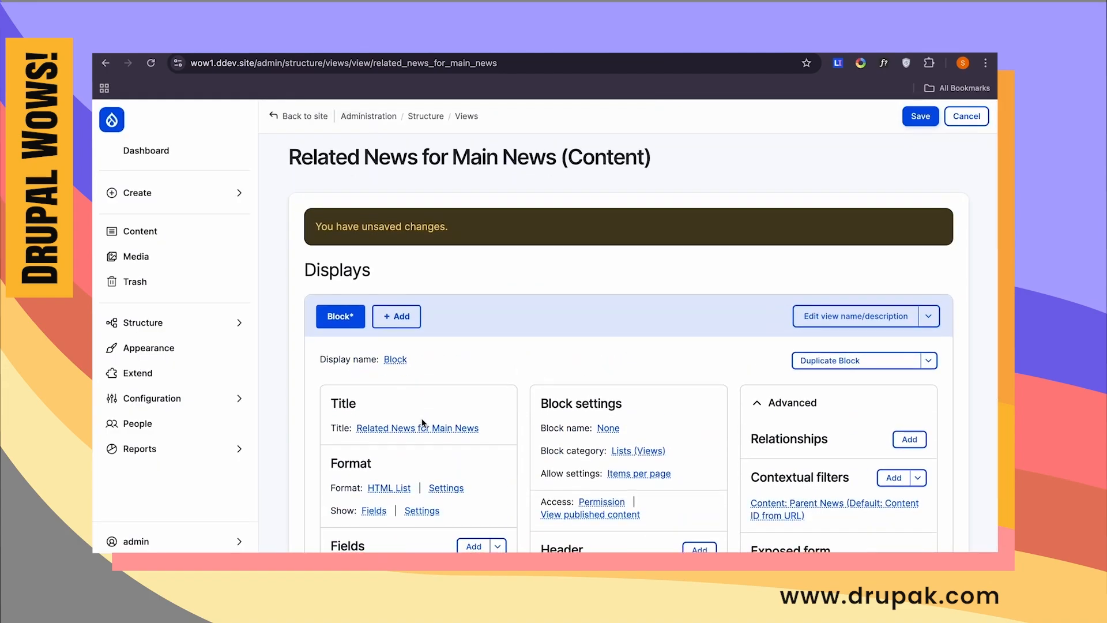
# - Set the block's title to "Related News", check the preview, and save the view
pyautogui.click(423, 427)
pyautogui.moveTo(278, 344)
pyautogui.mouseDown()
pyautogui.moveTo(336, 350)
pyautogui.moveTo(275, 345)
pyautogui.mouseUp()
pyautogui.press('BackSpace')
pyautogui.write('s')
pyautogui.click(243, 431)
pyautogui.scroll(-10, 560, 486)
pyautogui.scroll(-3, 560, 491)
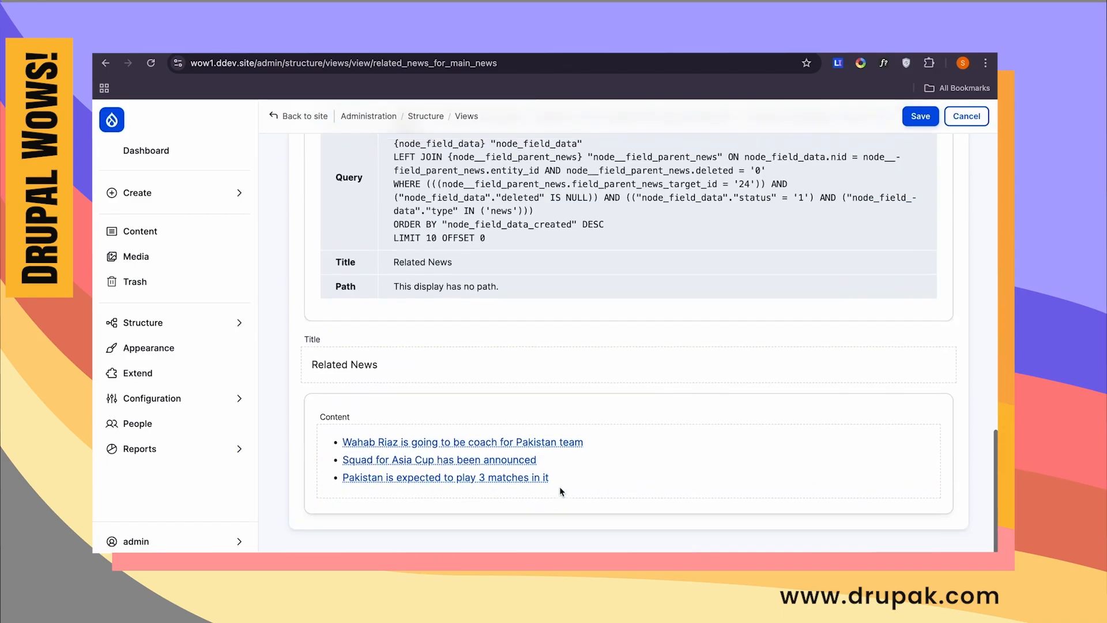
pyautogui.click(920, 116)
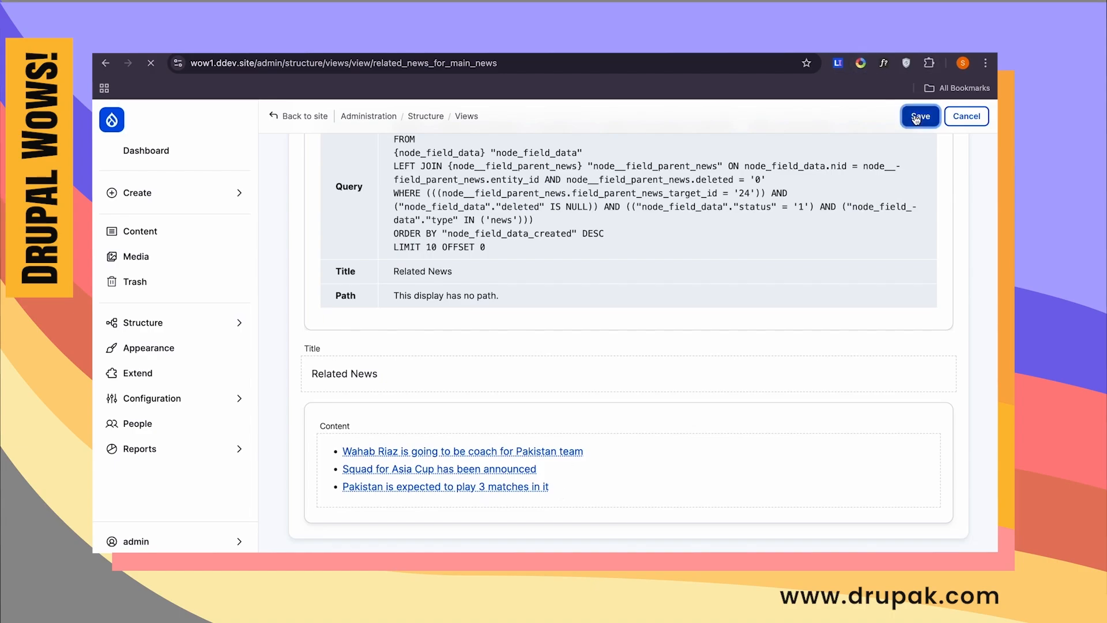
# - Open the site's block layout page from the saved view
pyautogui.scroll(-3, 757, 279)
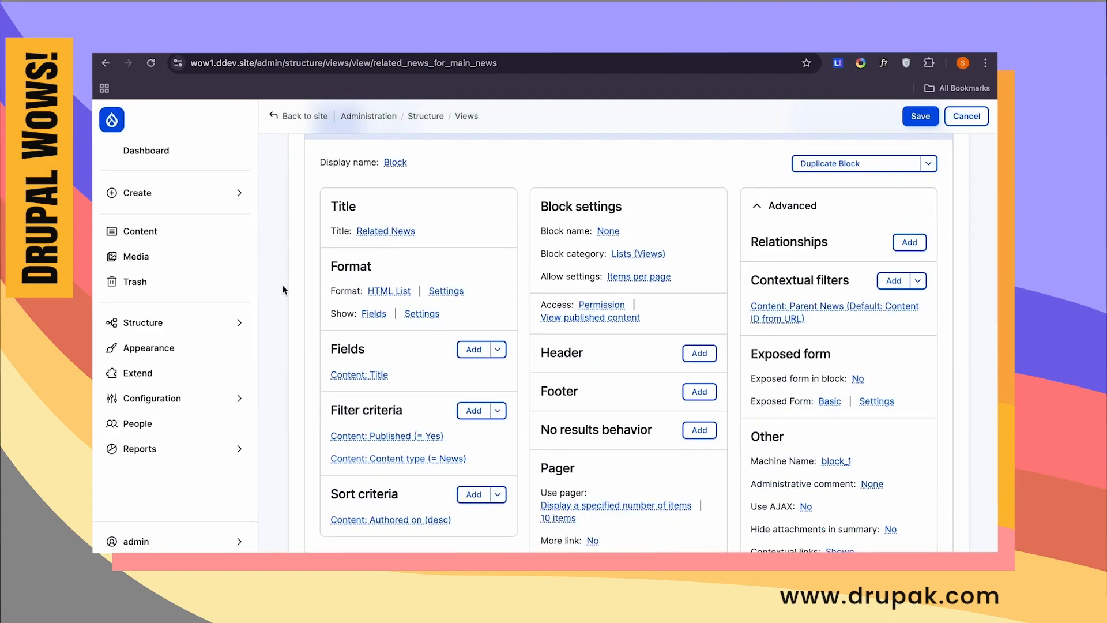
pyautogui.click(173, 322)
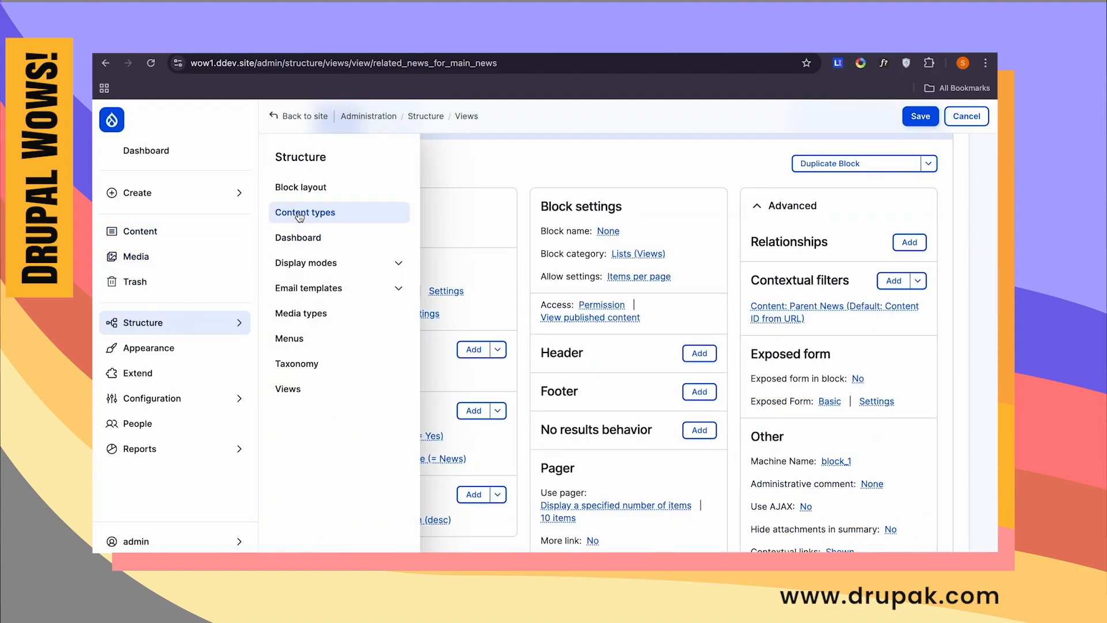
pyautogui.rightClick(323, 193)
pyautogui.click(323, 190)
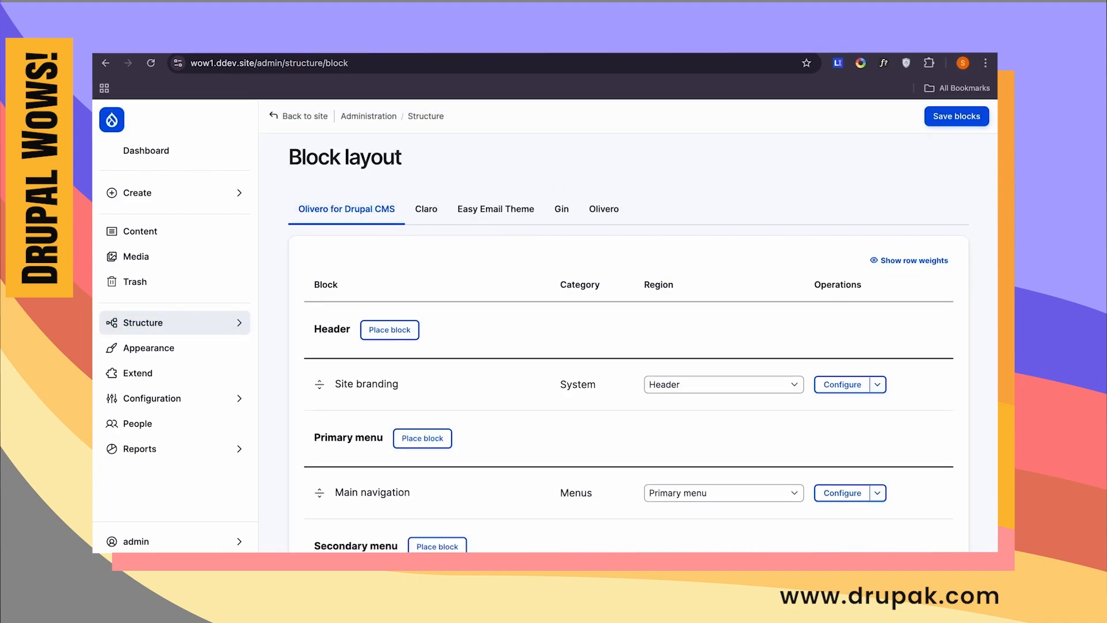
# - Find the Related News for Main News block and place it in the Content Below region
pyautogui.scroll(-15, 603, 301)
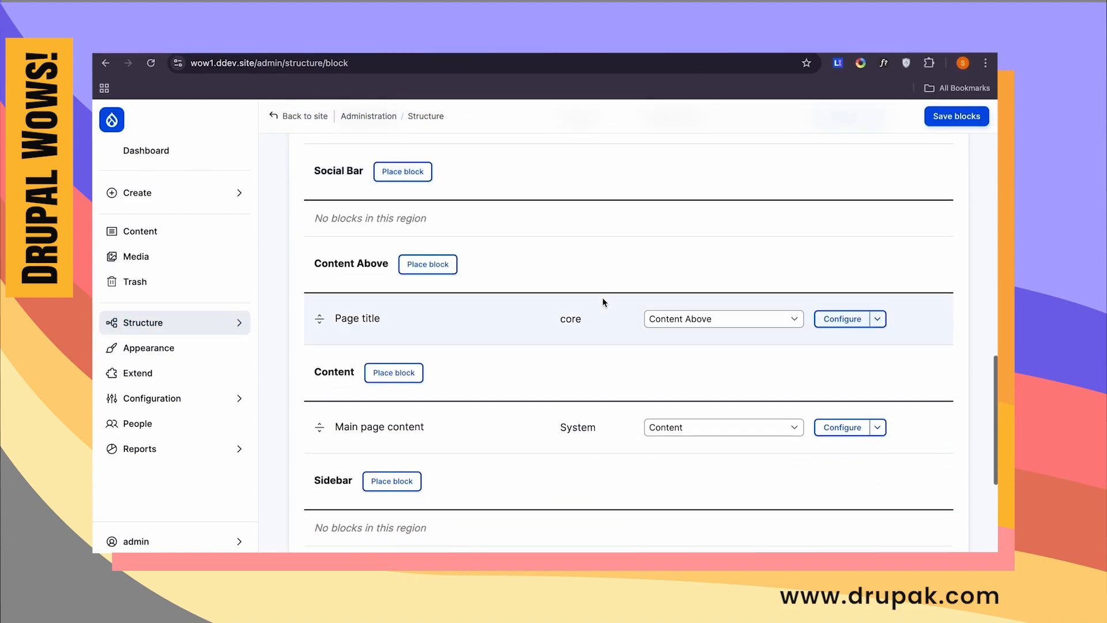
pyautogui.scroll(-2, 603, 301)
pyautogui.click(425, 354)
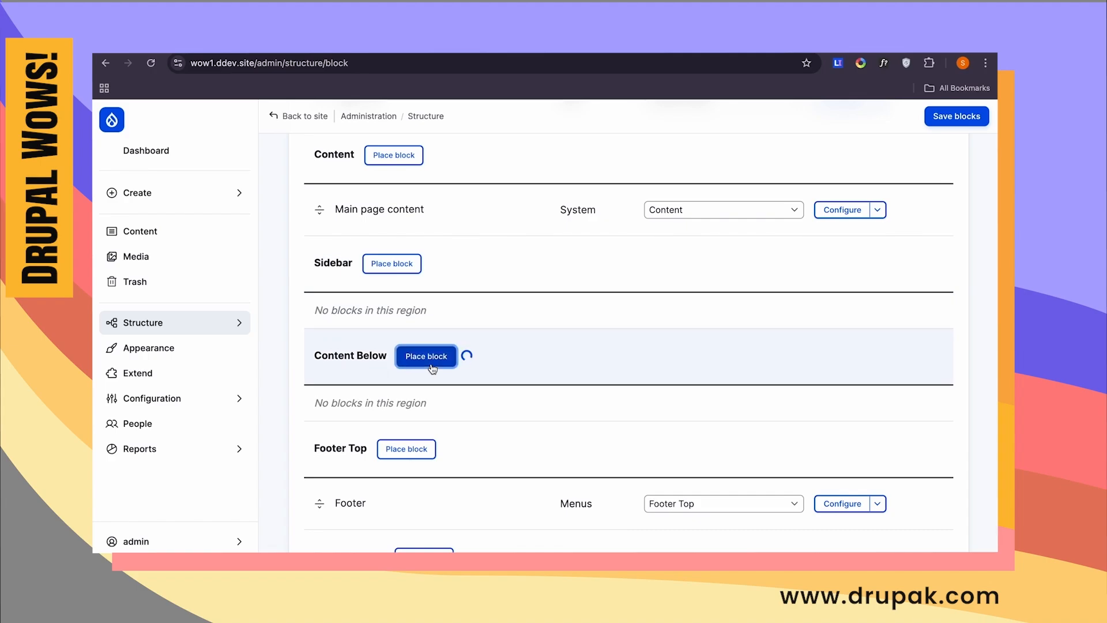
pyautogui.write('related')
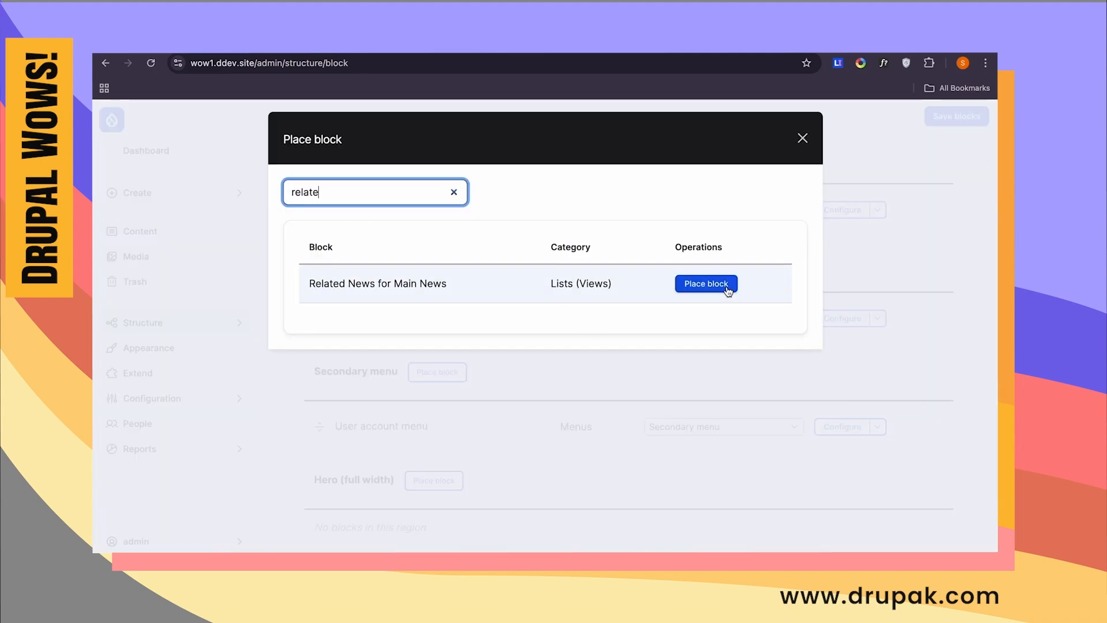
pyautogui.click(724, 289)
# - Restrict the block's visibility to the News content type and save the block
pyautogui.scroll(-3, 359, 420)
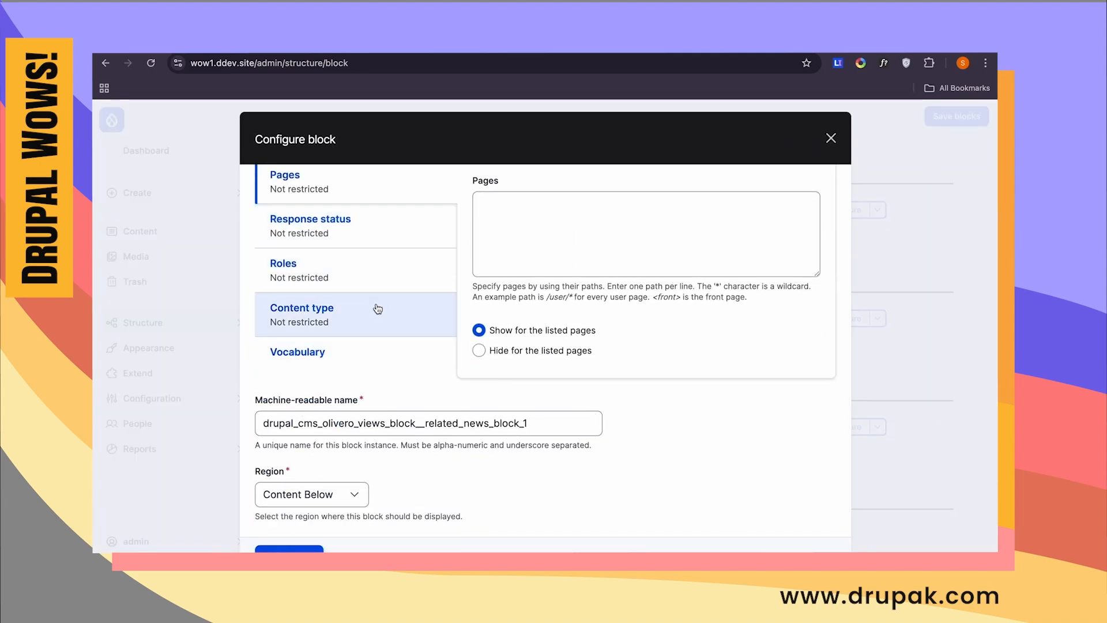
pyautogui.click(445, 315)
pyautogui.click(487, 254)
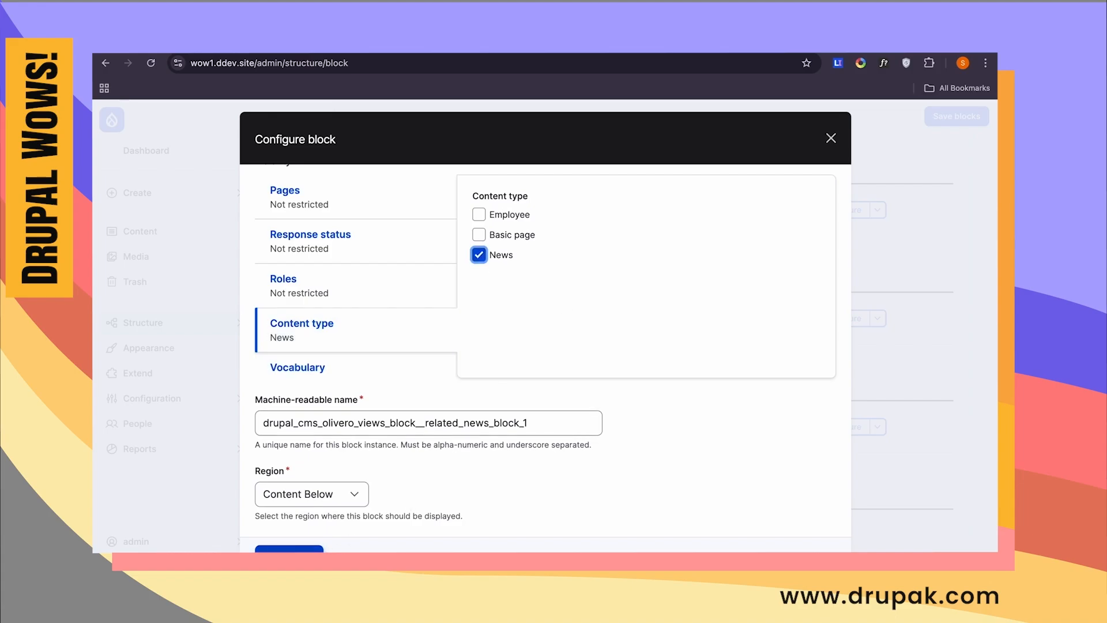
pyautogui.click(289, 548)
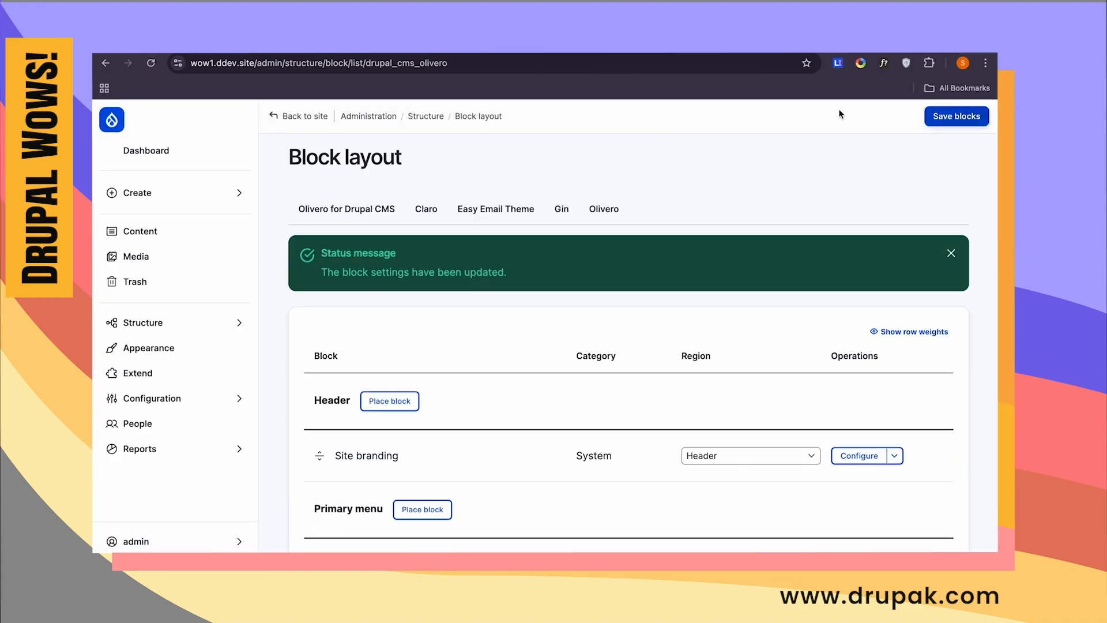
# - Open the "Asia Cup Cricket is going to be held in September 2025" article and check its Related News block
pyautogui.click(185, 238)
pyautogui.scroll(-4, 431, 312)
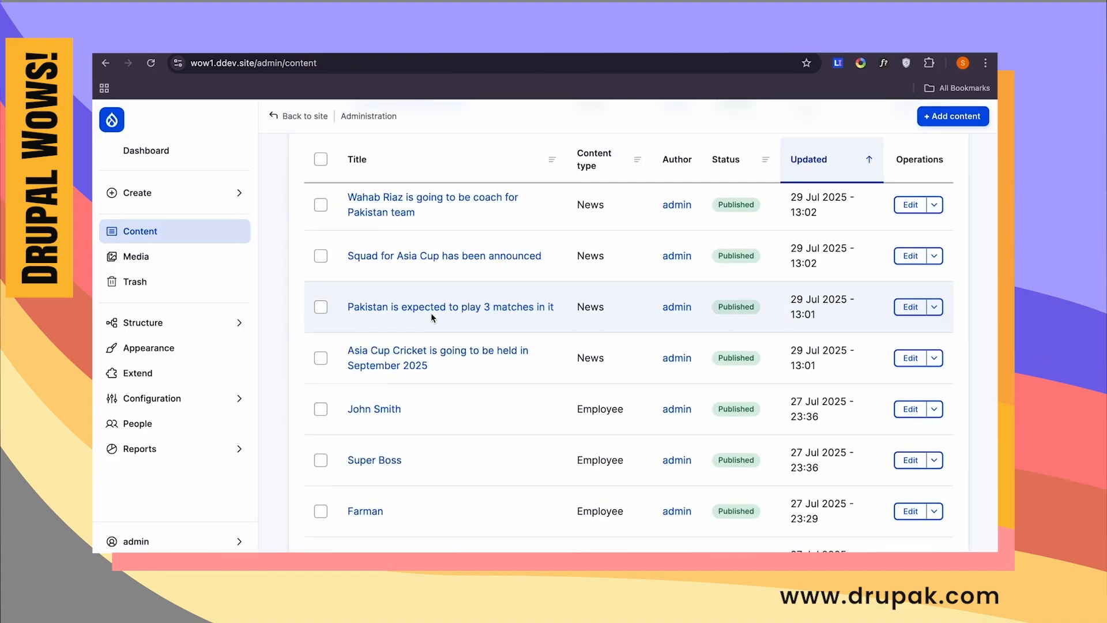
pyautogui.click(403, 373)
pyautogui.scroll(-10, 403, 371)
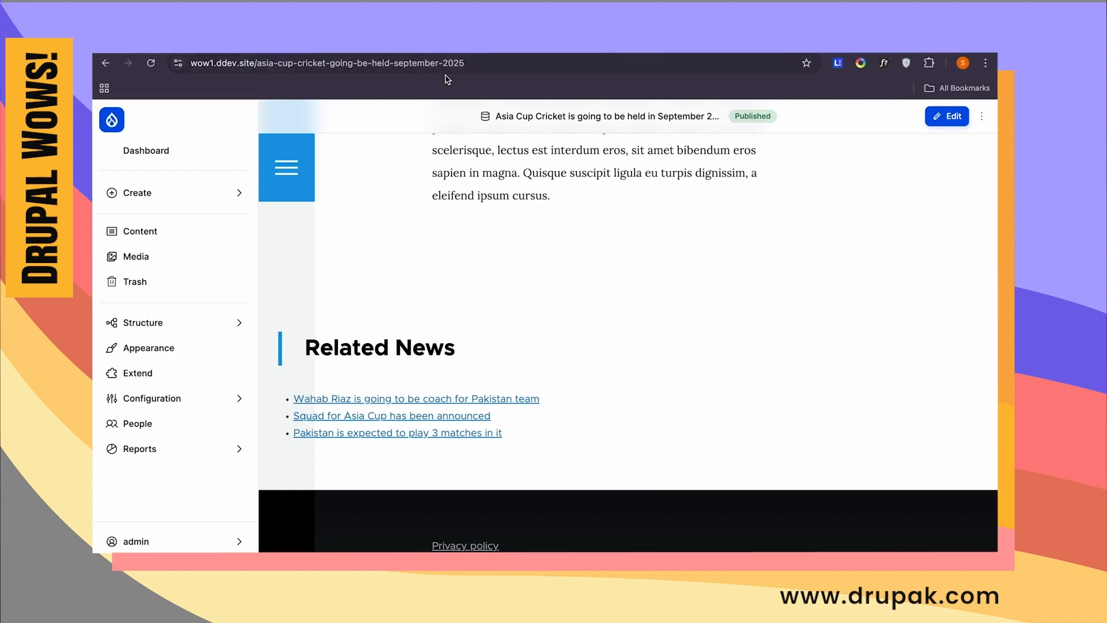
# - Return to the content list and open the "US Elections 2025" article
pyautogui.click(217, 199)
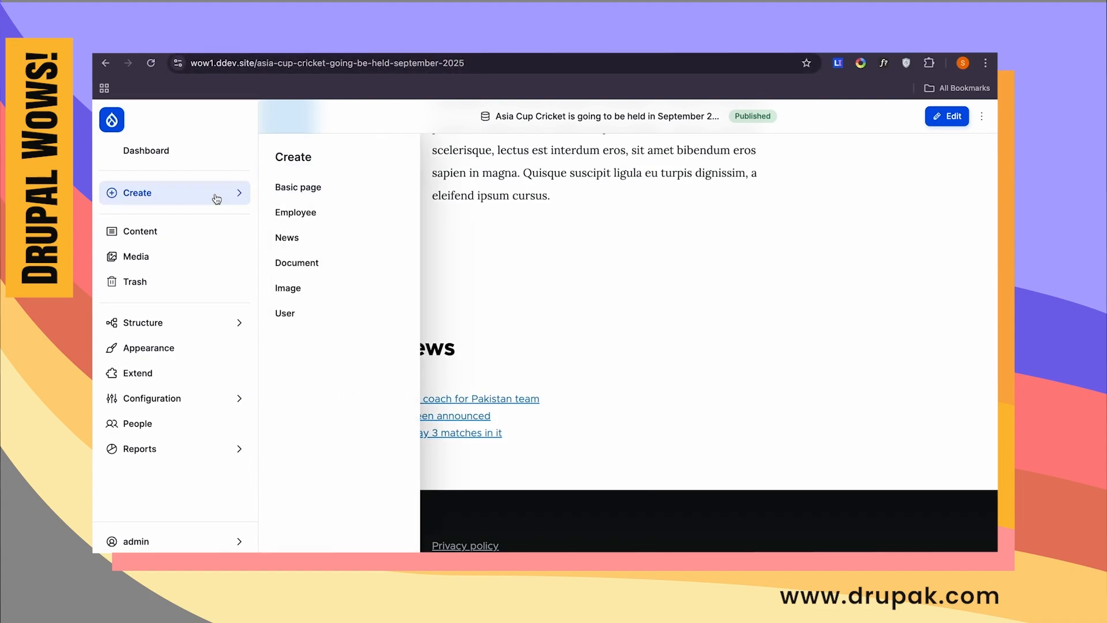
pyautogui.click(192, 233)
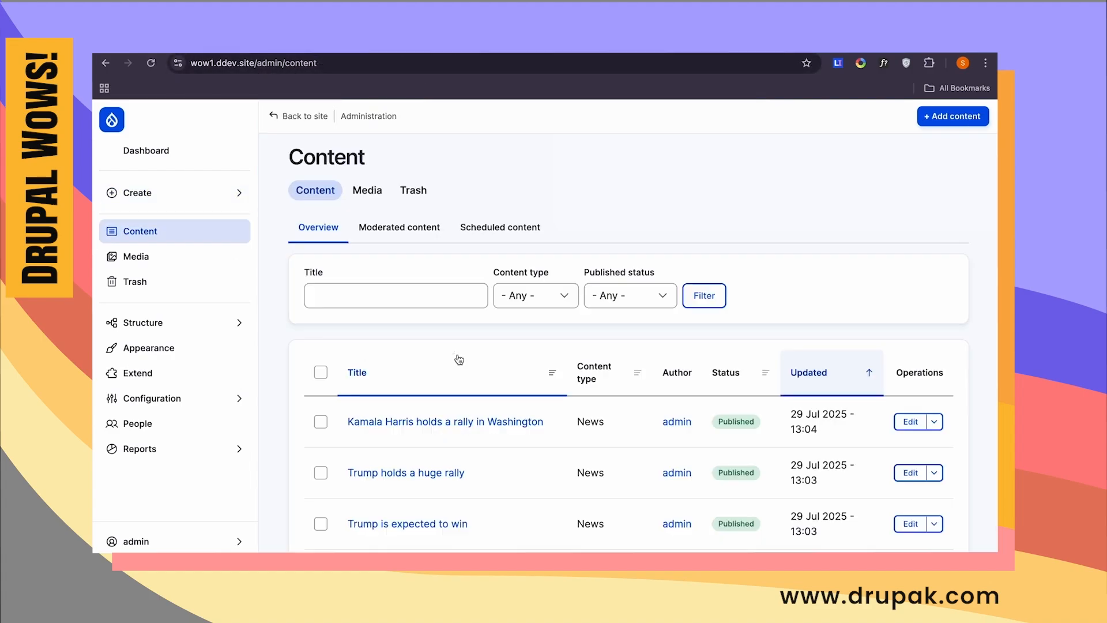
pyautogui.scroll(-10, 458, 354)
pyautogui.scroll(7, 458, 354)
pyautogui.scroll(-4, 458, 354)
pyautogui.scroll(2, 458, 354)
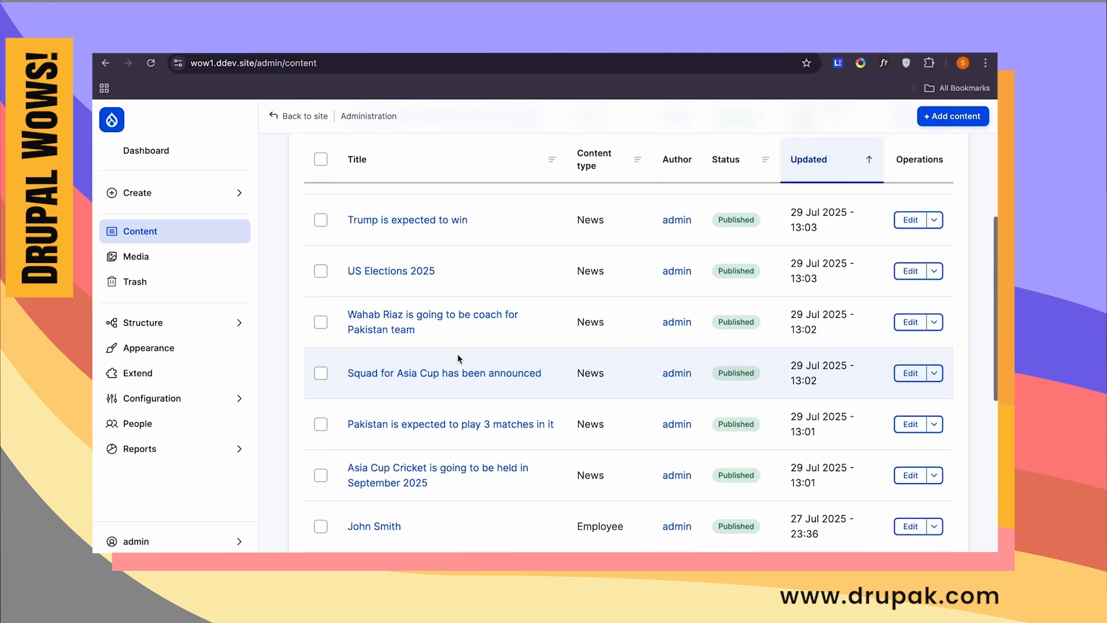
pyautogui.click(380, 291)
# - Examine the US Elections 2025 page and the Related News list below its body text
pyautogui.scroll(-15, 584, 275)
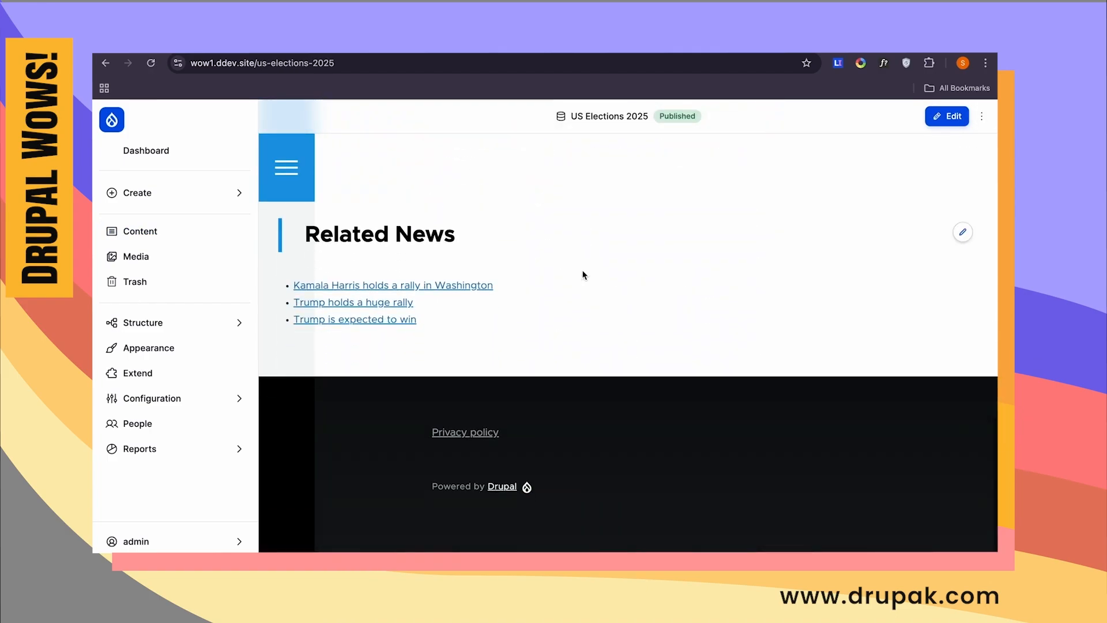
pyautogui.scroll(2, 507, 254)
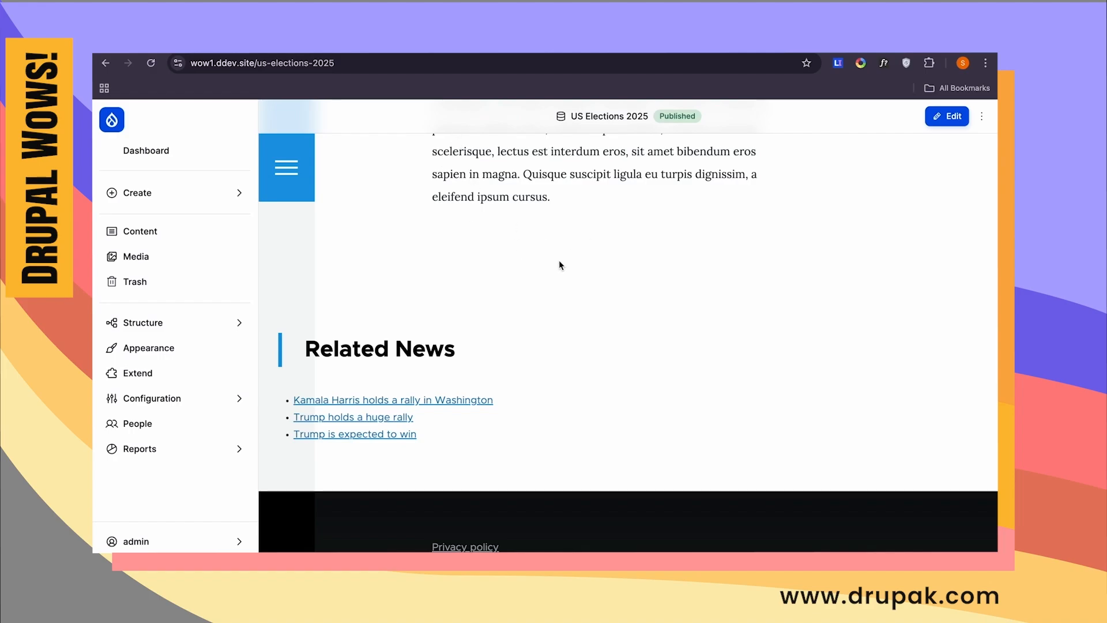
pyautogui.scroll(15, 560, 262)
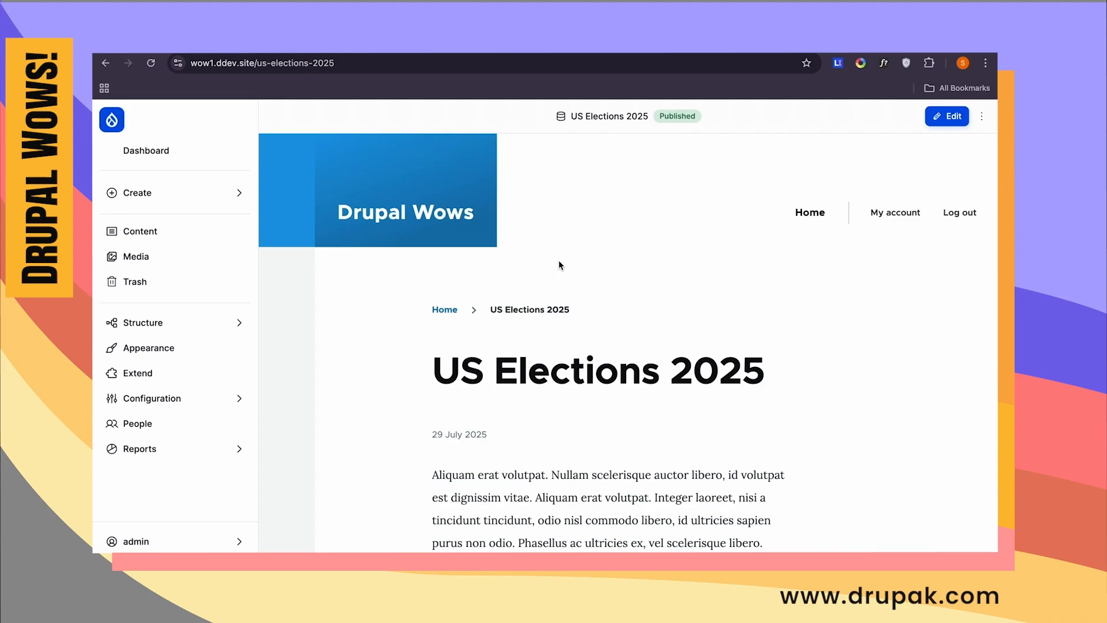
pyautogui.scroll(-15, 559, 265)
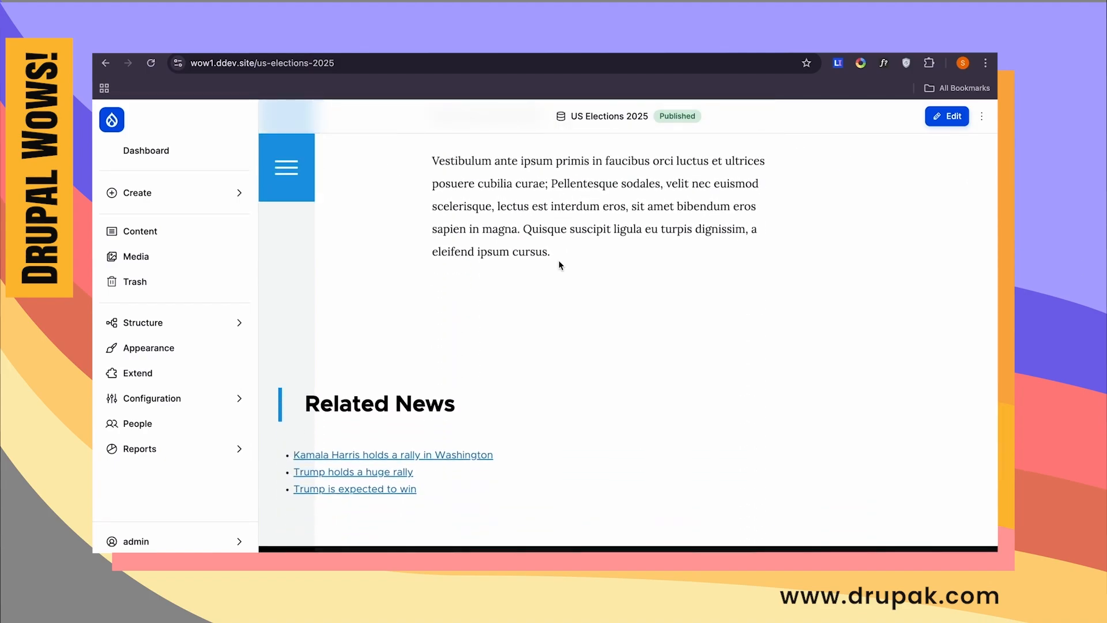
pyautogui.tripleClick(363, 408)
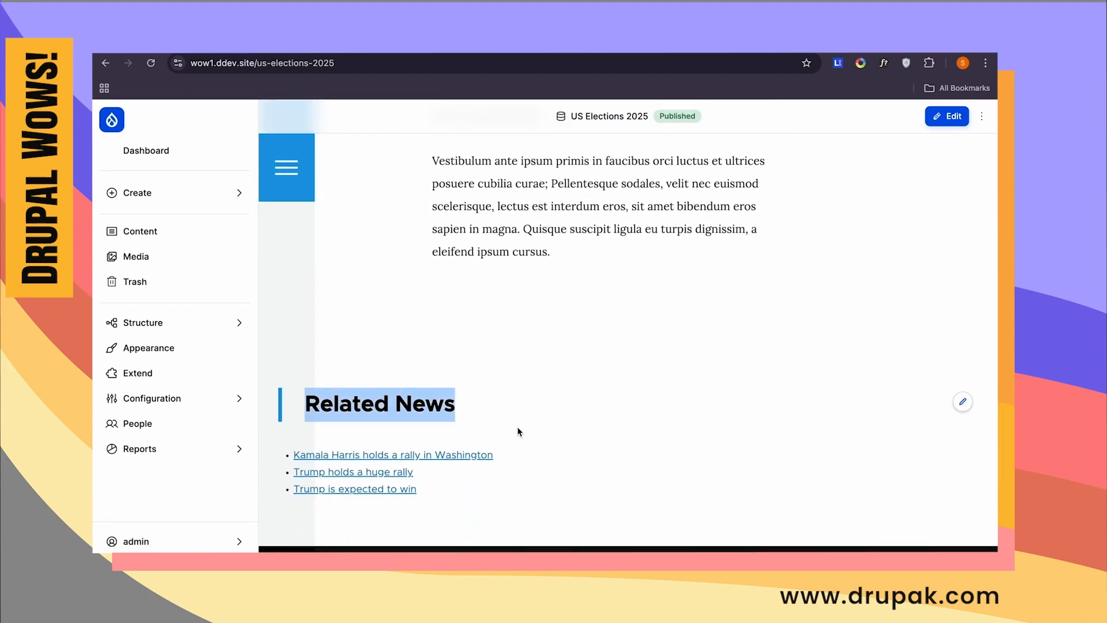
pyautogui.click(505, 454)
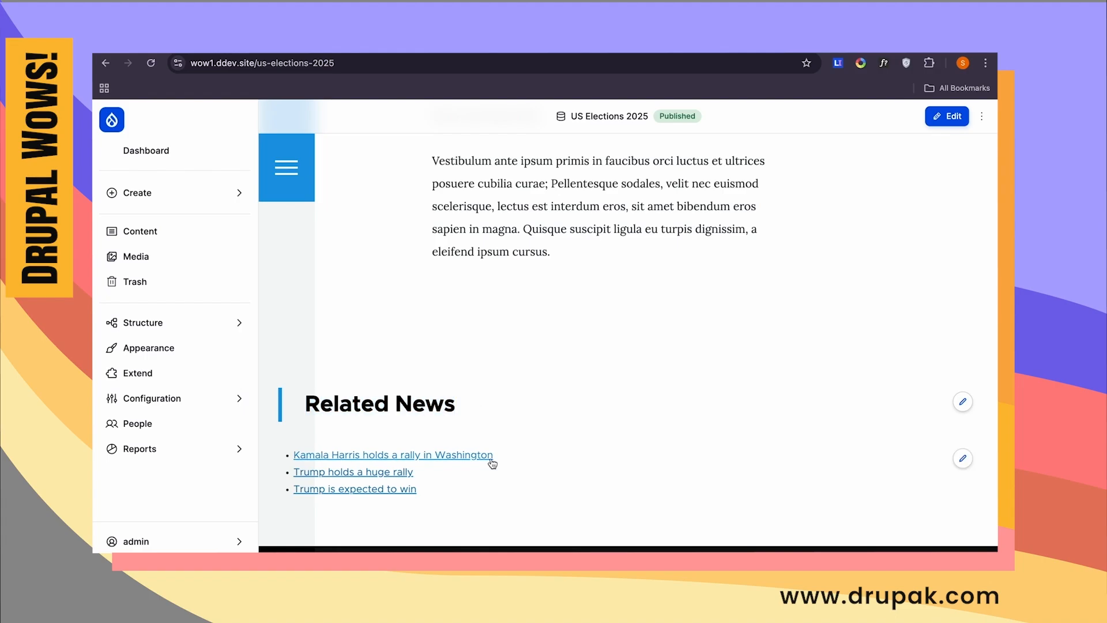
# - Open "Kamala Harris holds a rally in Washington" from the related news list and examine its page
pyautogui.click(487, 456)
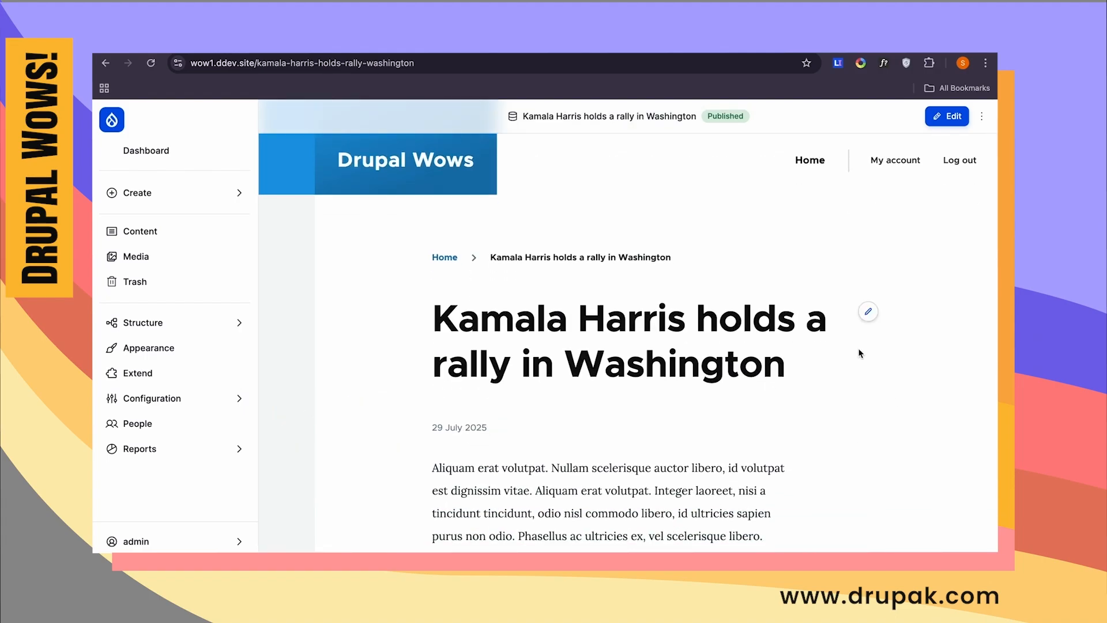
pyautogui.scroll(-1, 964, 416)
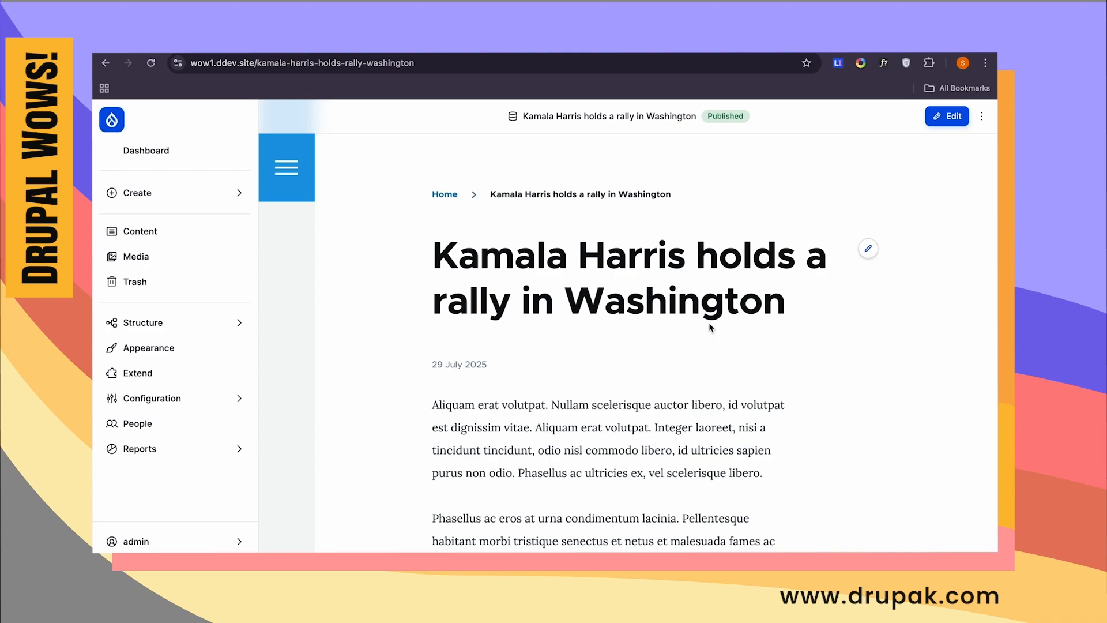
pyautogui.tripleClick(530, 253)
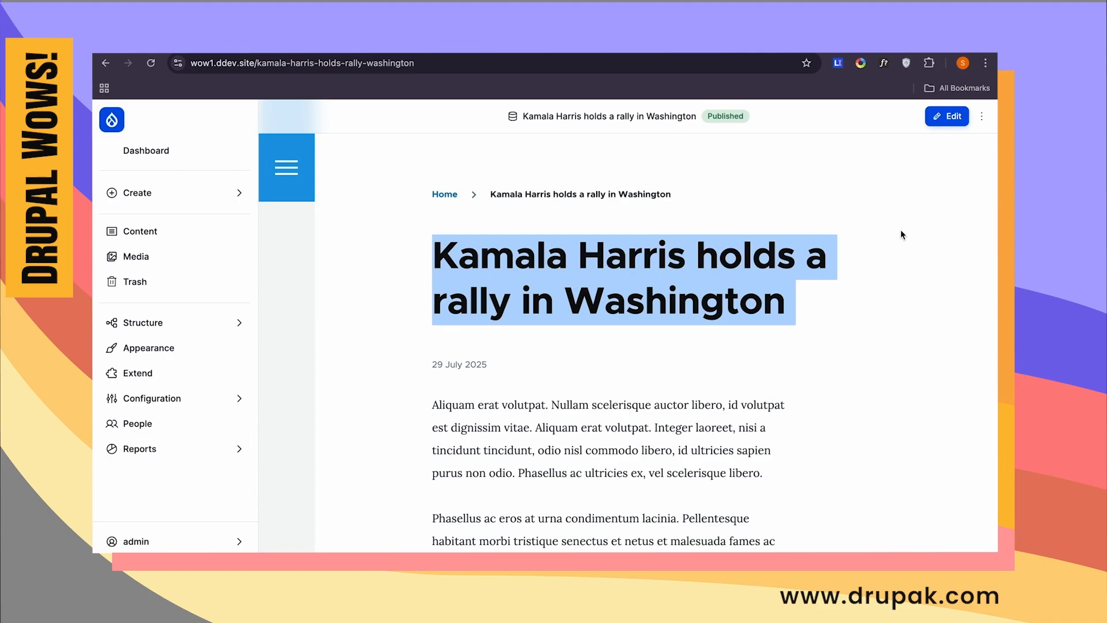
# - Start a new view named "News" that shows content of type News
pyautogui.click(223, 333)
pyautogui.click(288, 389)
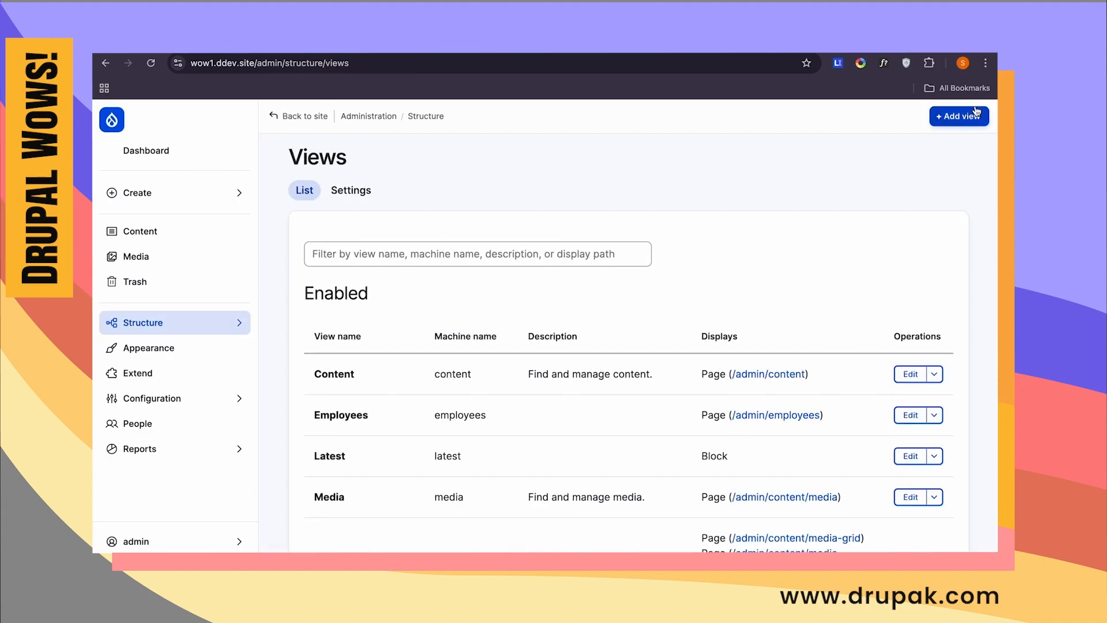
pyautogui.click(959, 115)
pyautogui.click(442, 287)
pyautogui.write('News')
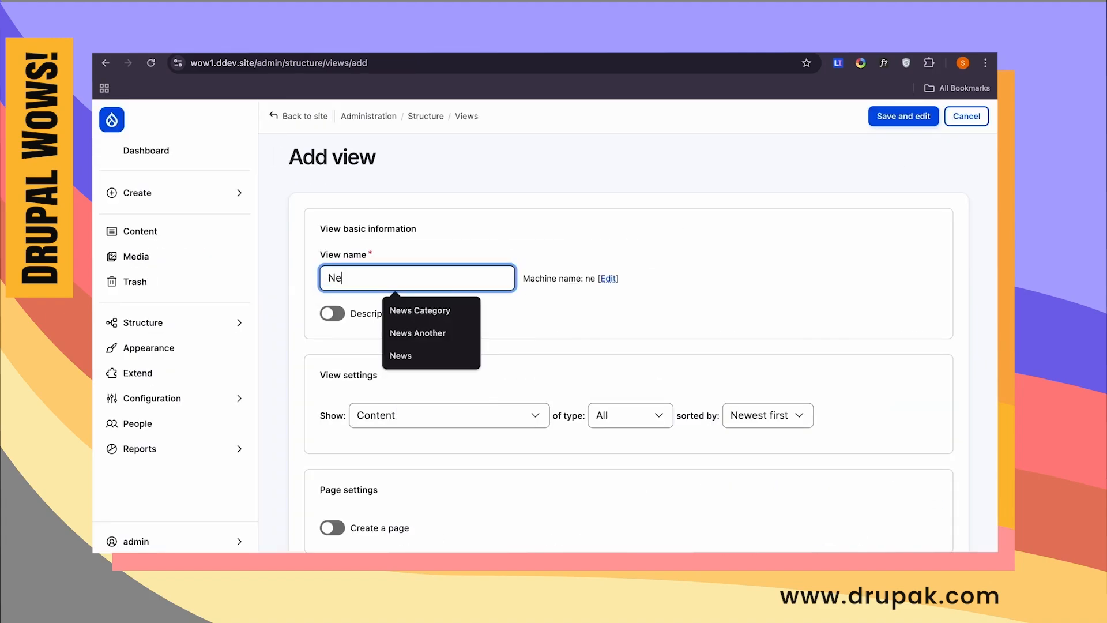
pyautogui.click(774, 268)
pyautogui.click(648, 420)
pyautogui.click(638, 466)
# - Create a block titled "Parent News" with 5 items per block for the view, and save it for editing
pyautogui.scroll(-3, 638, 465)
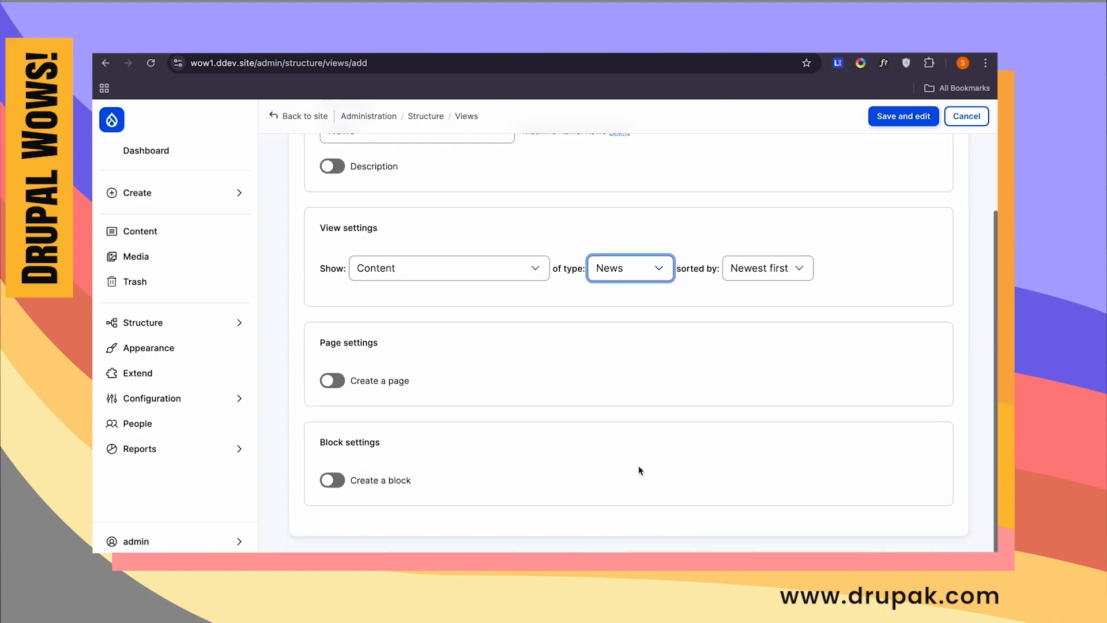
pyautogui.click(351, 489)
pyautogui.doubleClick(379, 535)
pyautogui.write('Parent Ne')
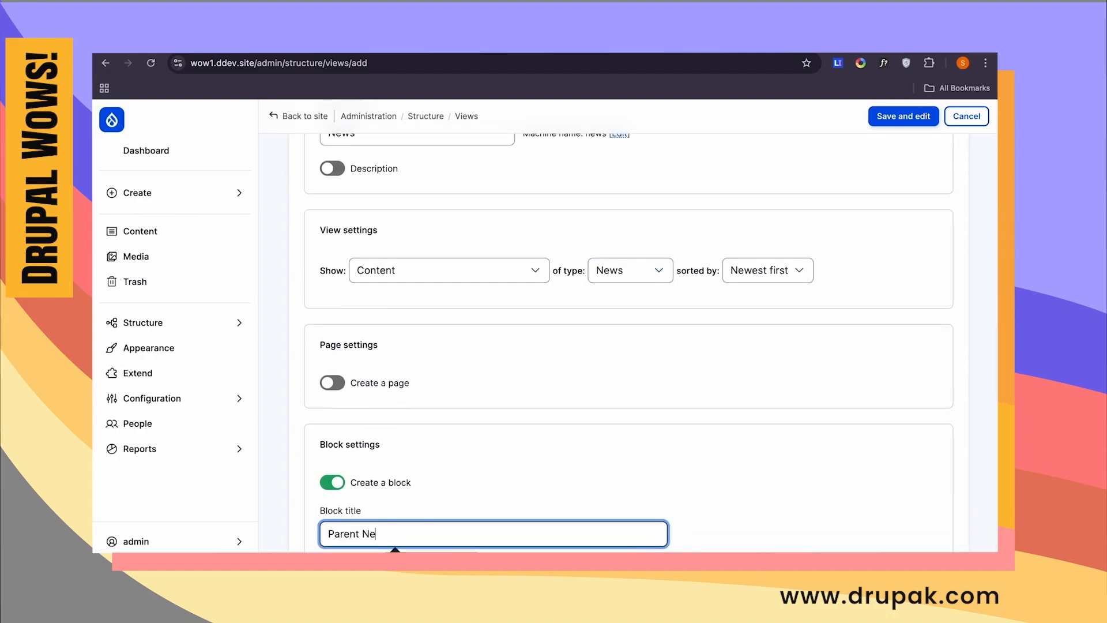
pyautogui.write('ws')
pyautogui.scroll(-5, 424, 493)
pyautogui.click(381, 450)
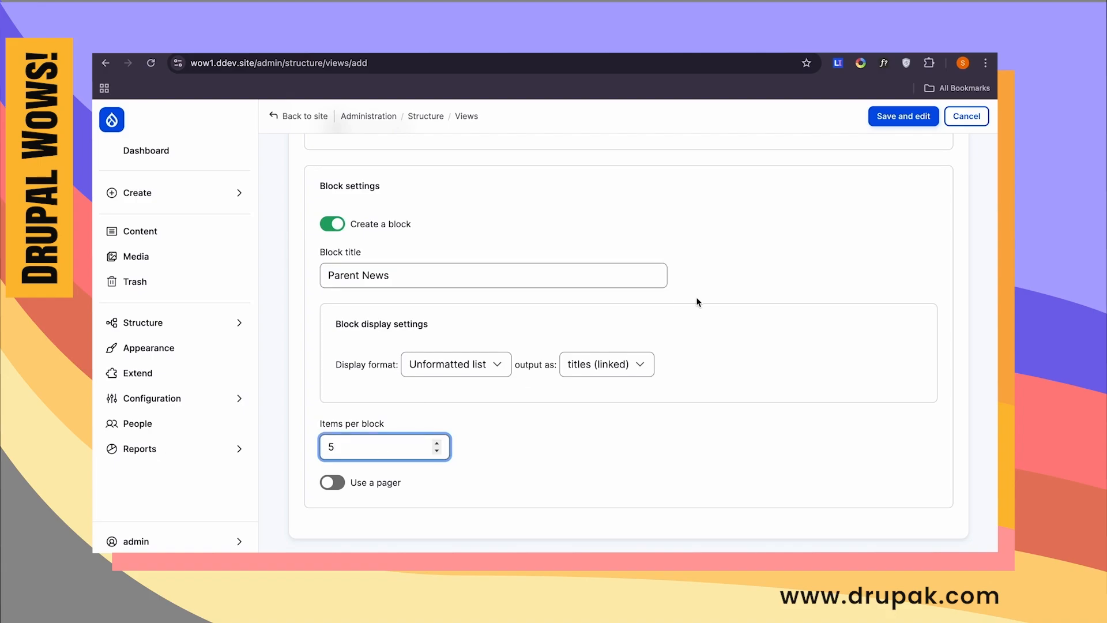
pyautogui.click(916, 122)
# - Rename the block display as "Parent News" and check the view's preview
pyautogui.click(396, 382)
pyautogui.doubleClick(326, 324)
pyautogui.write('Parent News')
pyautogui.click(243, 442)
pyautogui.scroll(-3, 493, 450)
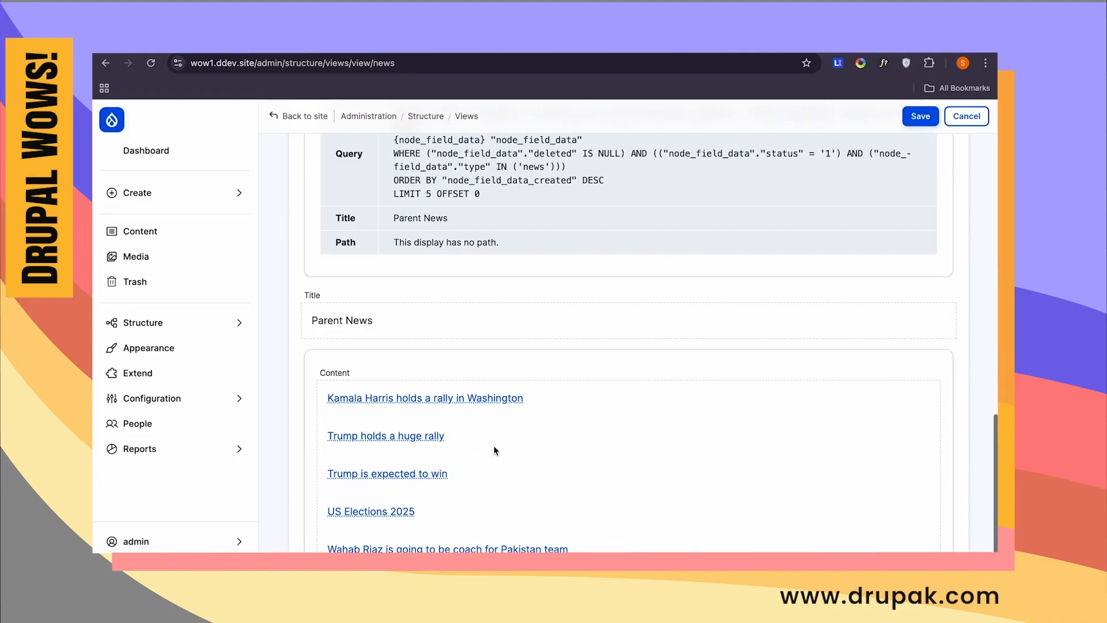
pyautogui.scroll(3, 493, 450)
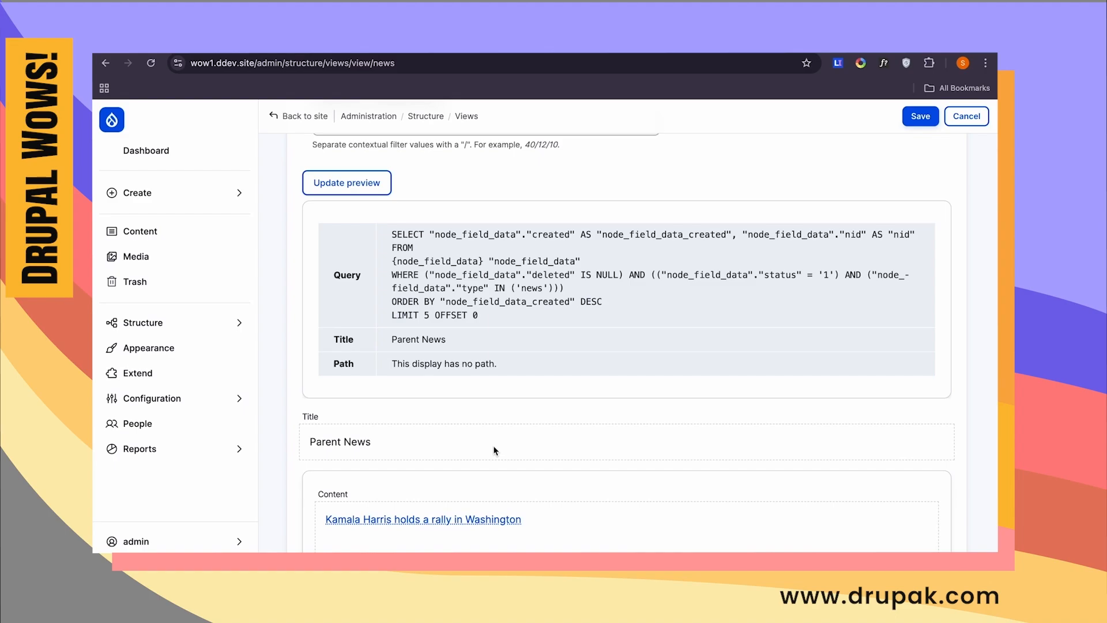
# - Add the Parent News field to the view with its default settings and check the preview
pyautogui.scroll(9, 493, 445)
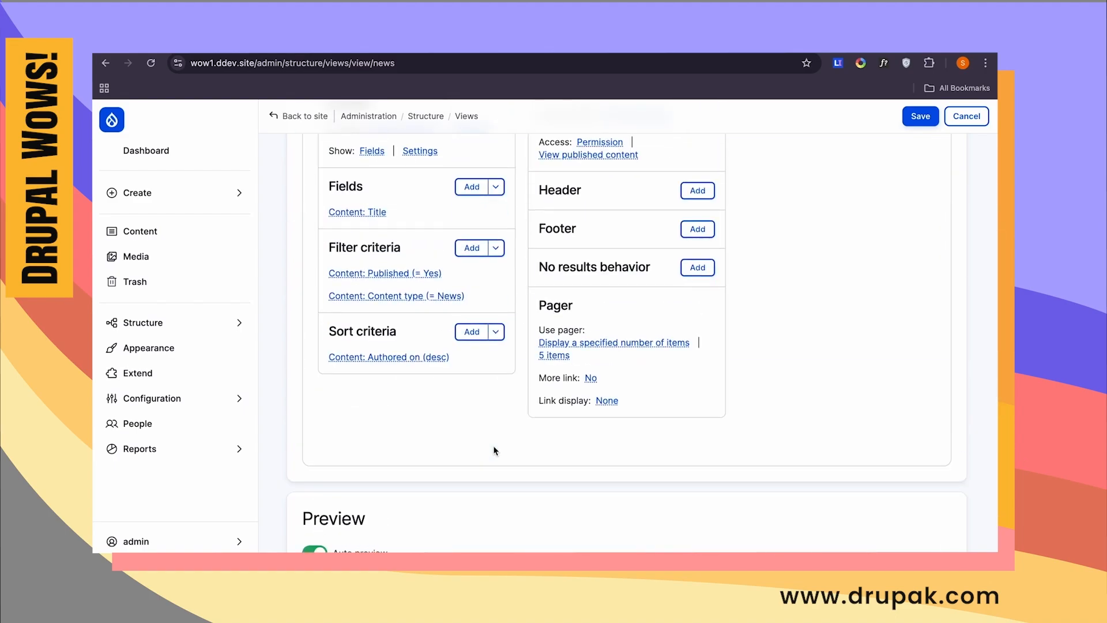
pyautogui.click(471, 369)
pyautogui.click(375, 196)
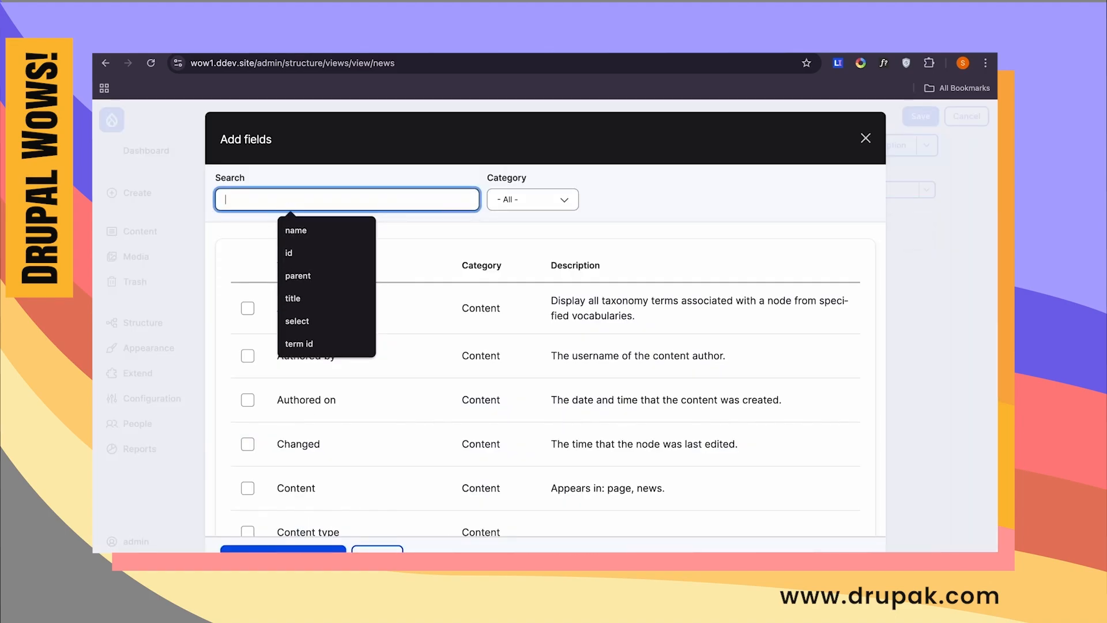
pyautogui.write('parent')
pyautogui.click(247, 301)
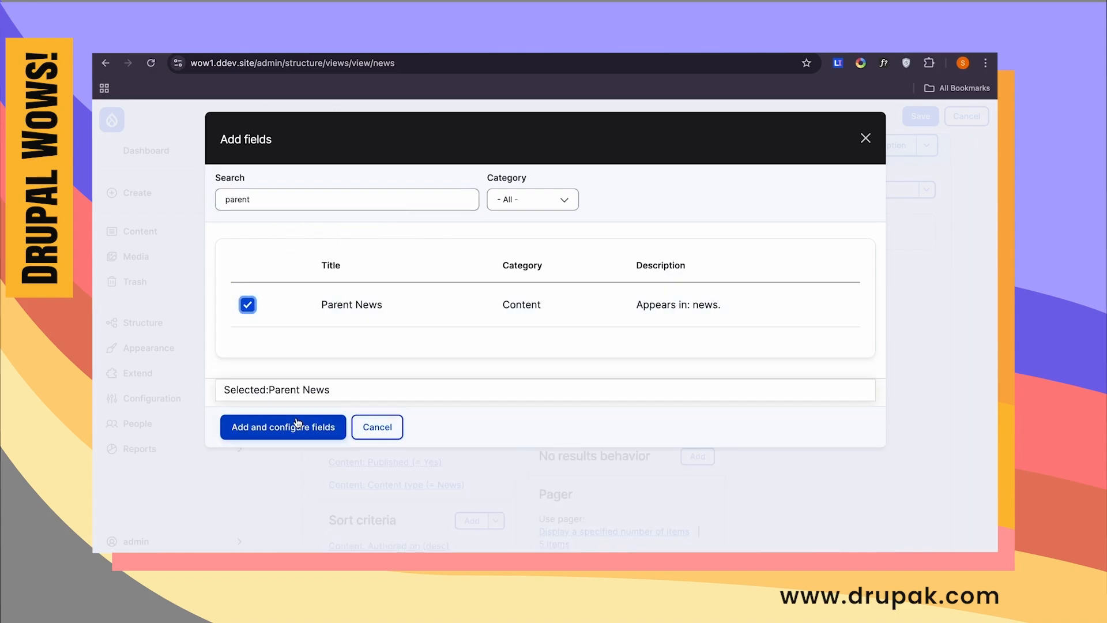
pyautogui.click(297, 424)
pyautogui.click(243, 549)
pyautogui.scroll(-10, 443, 513)
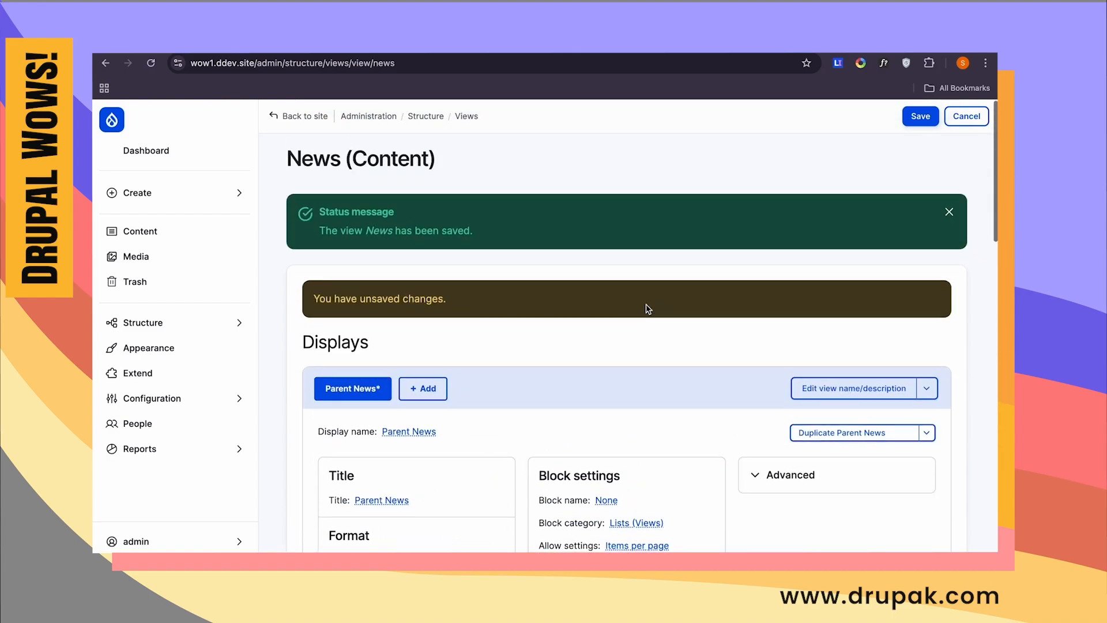
# - Search the contextual filters for "id" and add the content ID filter to the Parent News block display
pyautogui.scroll(-5, 646, 303)
pyautogui.scroll(1, 646, 304)
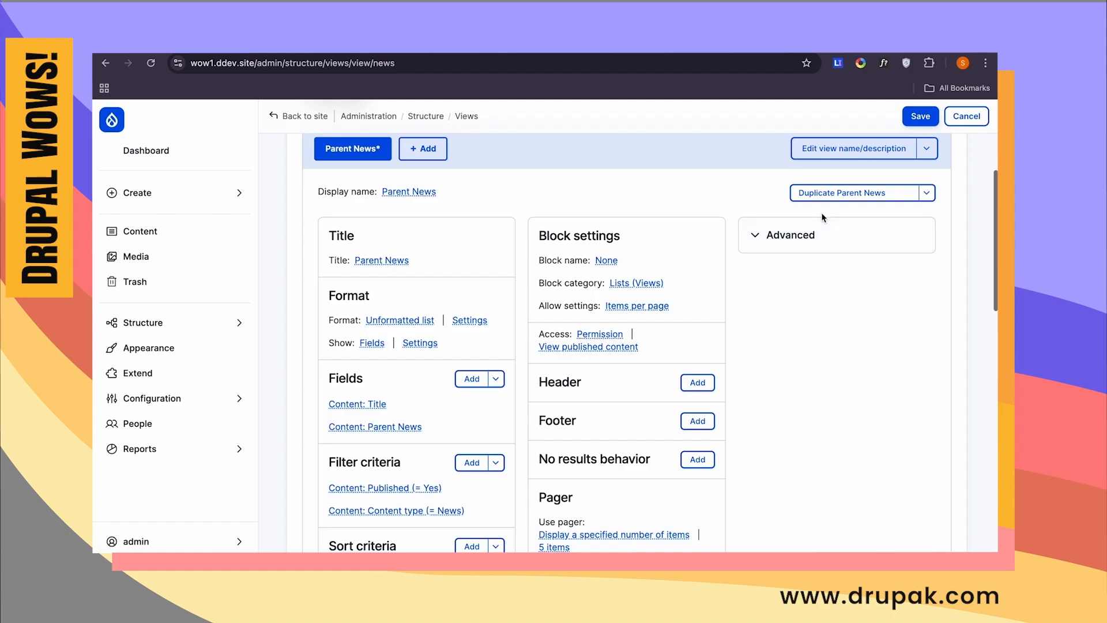
pyautogui.click(821, 234)
pyautogui.click(907, 310)
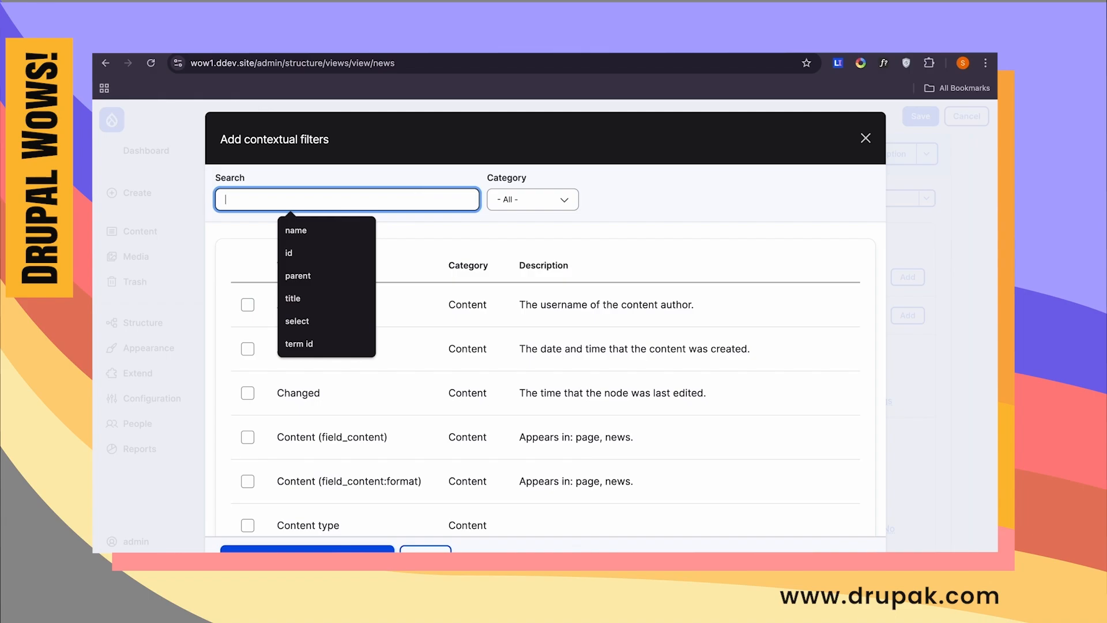
pyautogui.write('url')
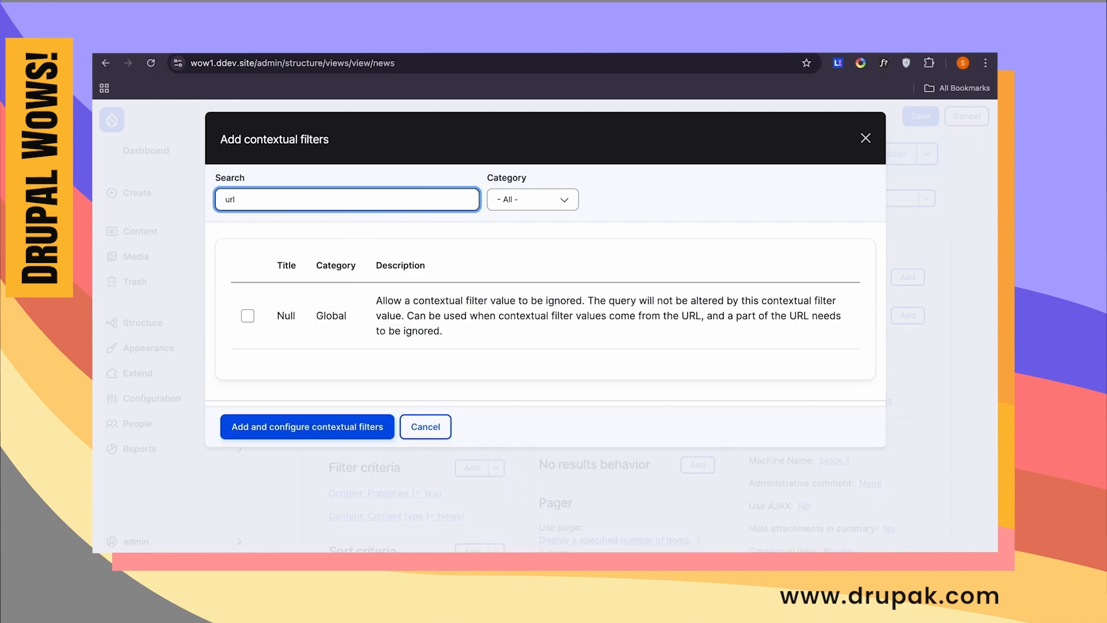
pyautogui.press('BackSpace')
pyautogui.press('BackSpace')
pyautogui.press('BackSpace')
pyautogui.write('id')
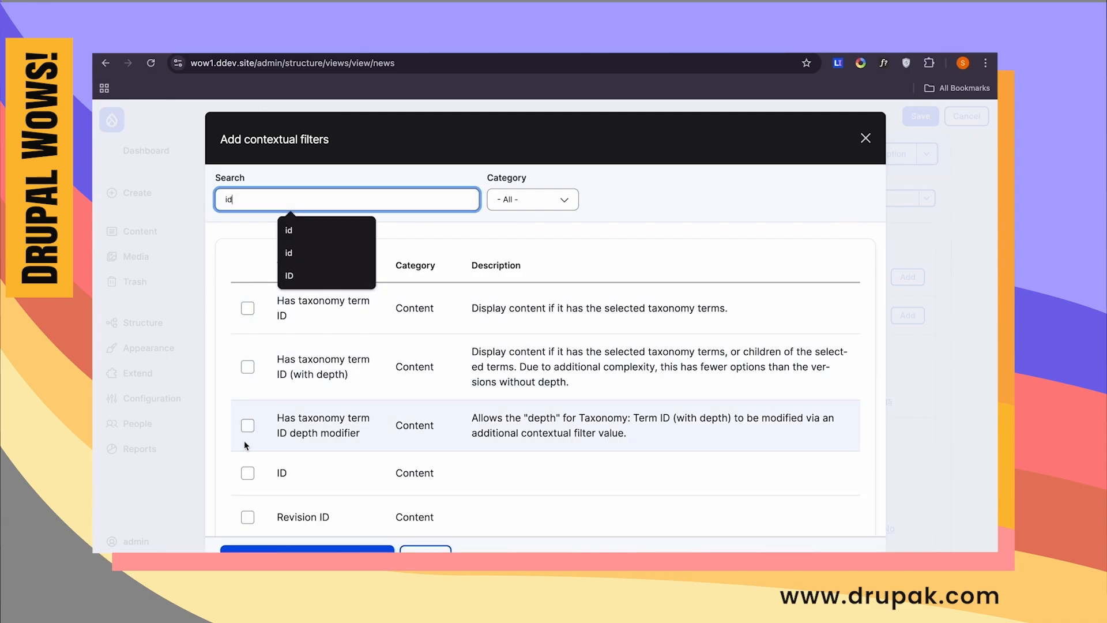
pyautogui.click(247, 472)
pyautogui.click(307, 549)
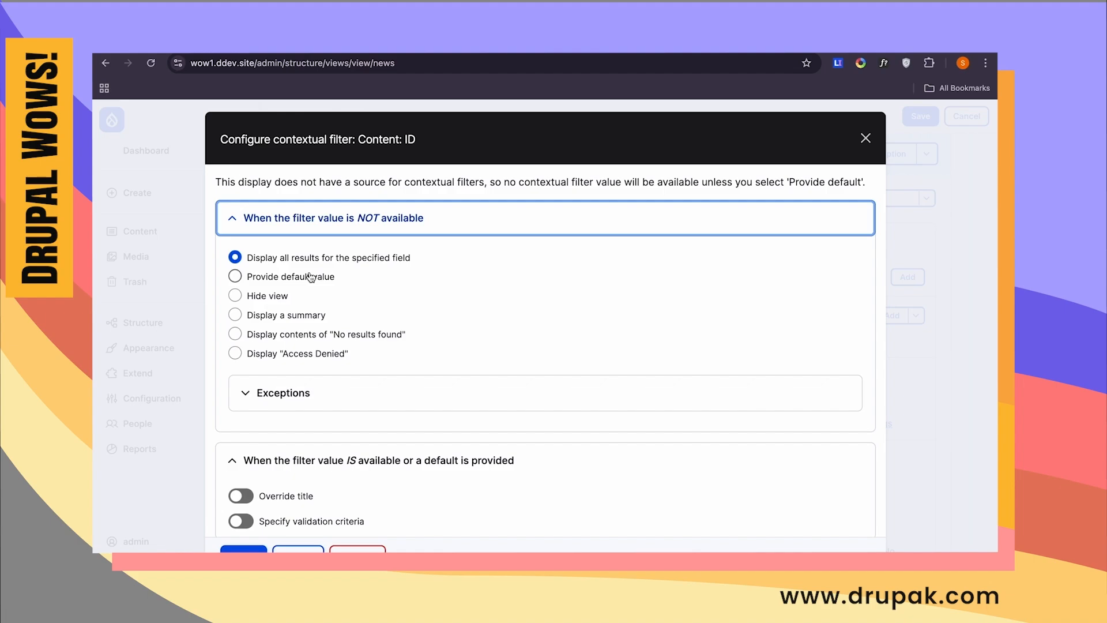
# - Configure the ID contextual filter to provide the default value "Content ID from URL" and apply it
pyautogui.click(311, 277)
pyautogui.click(315, 323)
pyautogui.click(287, 308)
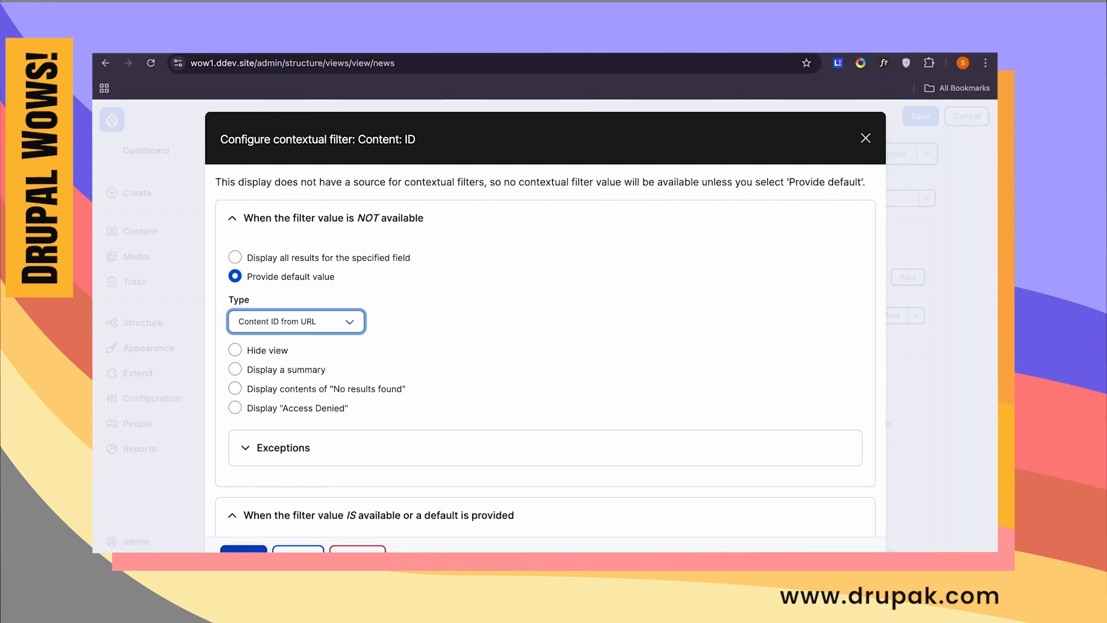
pyautogui.click(243, 549)
pyautogui.scroll(-1, 404, 396)
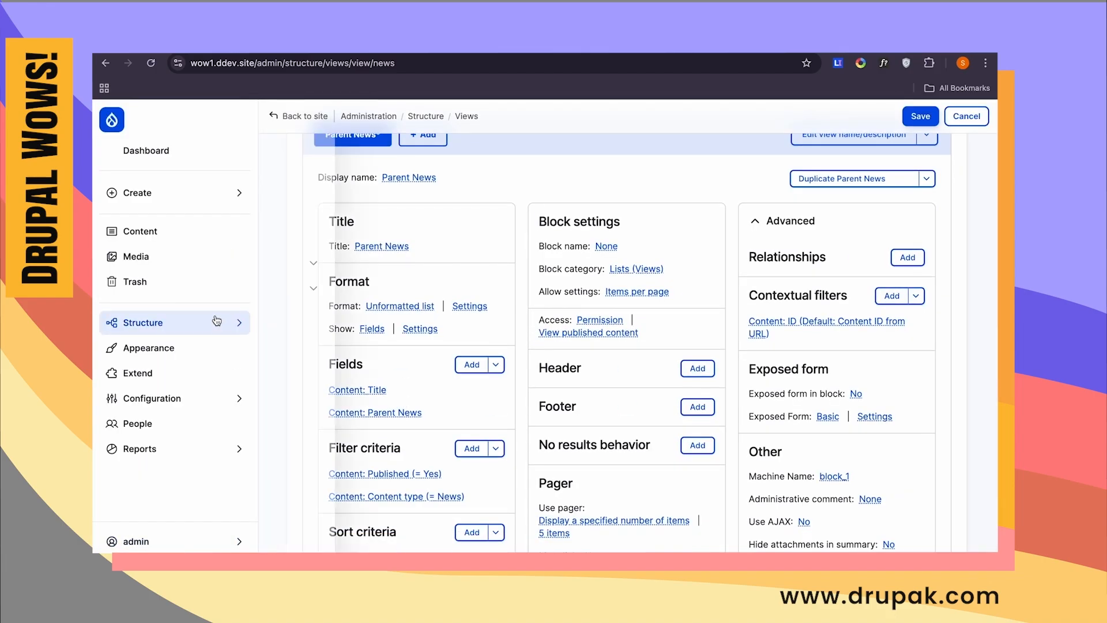
# - Open the content list in a separate tab to look up a child article's ID, and return to the News view
pyautogui.rightClick(164, 231)
pyautogui.click(201, 242)
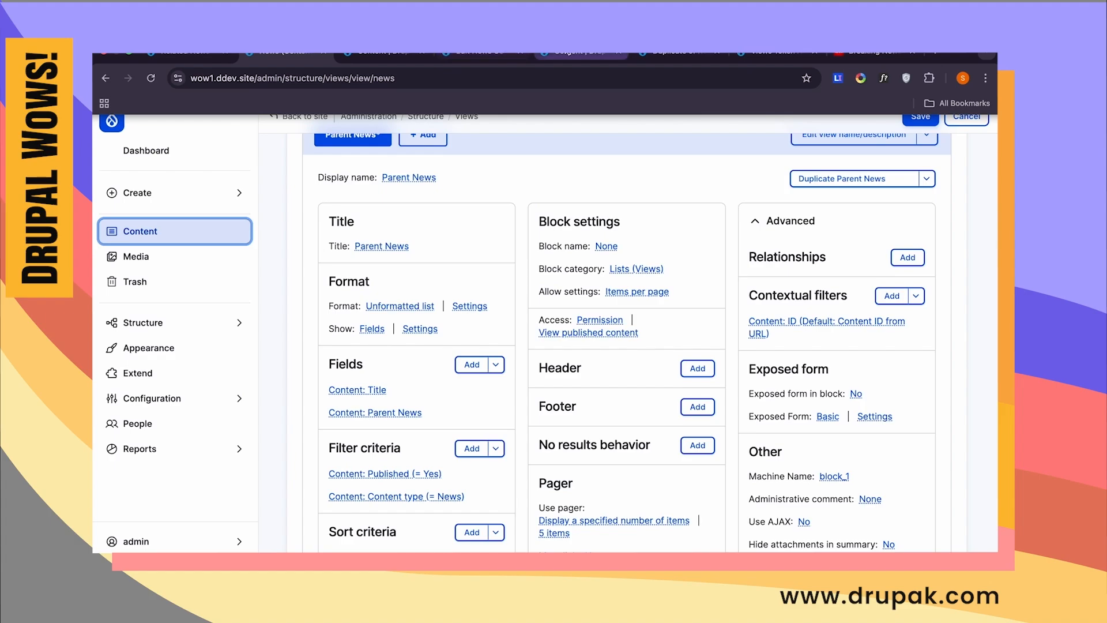
pyautogui.click(569, 53)
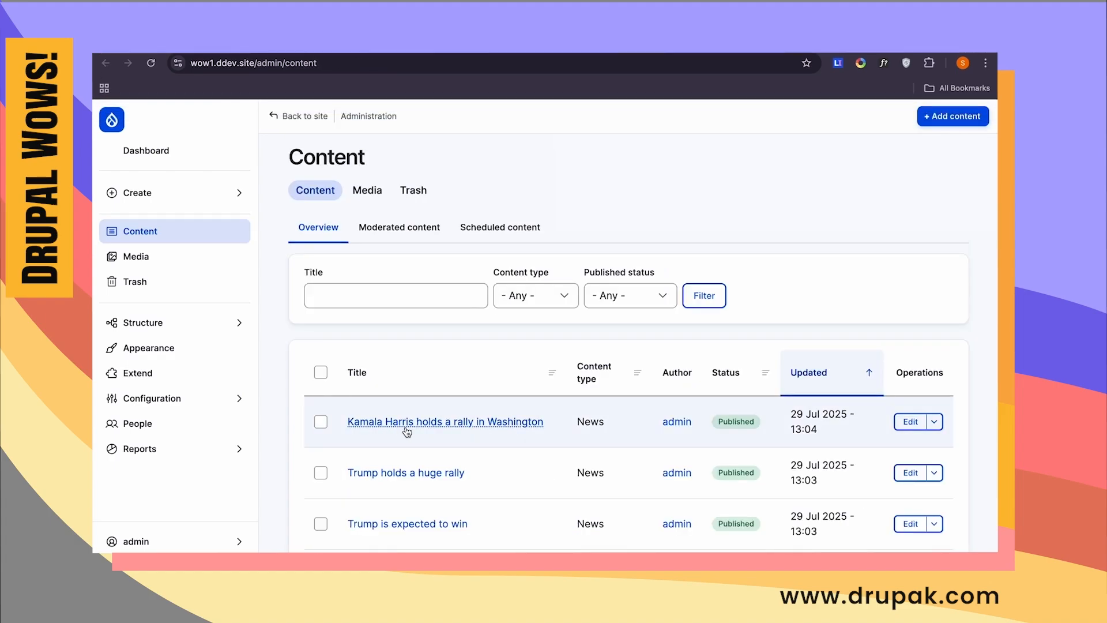
pyautogui.click(363, 53)
pyautogui.click(473, 53)
# - Preview the Parent News display with the contextual filter value 31 and examine its output
pyautogui.scroll(-6, 424, 278)
pyautogui.click(433, 543)
pyautogui.write('32')
pyautogui.scroll(-3, 483, 482)
pyautogui.click(483, 481)
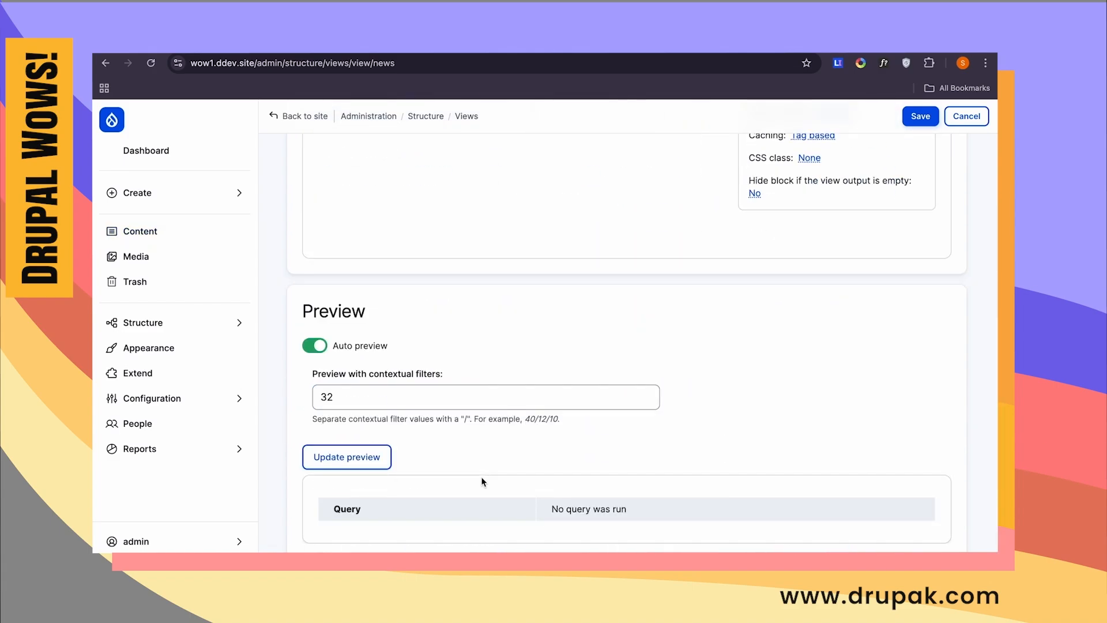
pyautogui.click(376, 408)
pyautogui.press('BackSpace')
pyautogui.write('1')
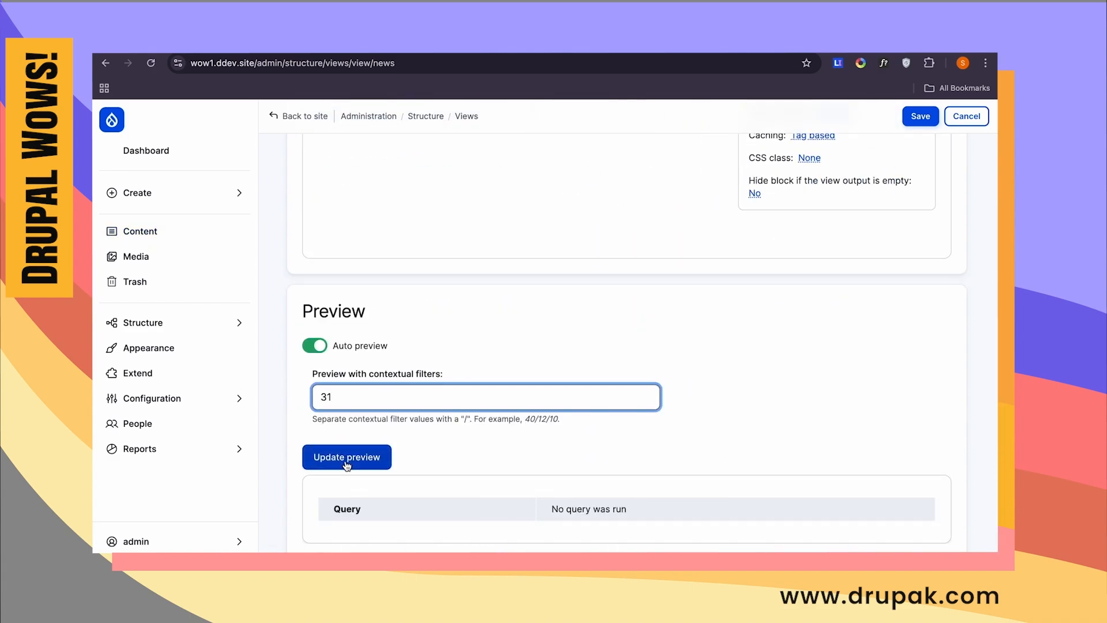
pyautogui.click(346, 461)
pyautogui.scroll(-5, 375, 461)
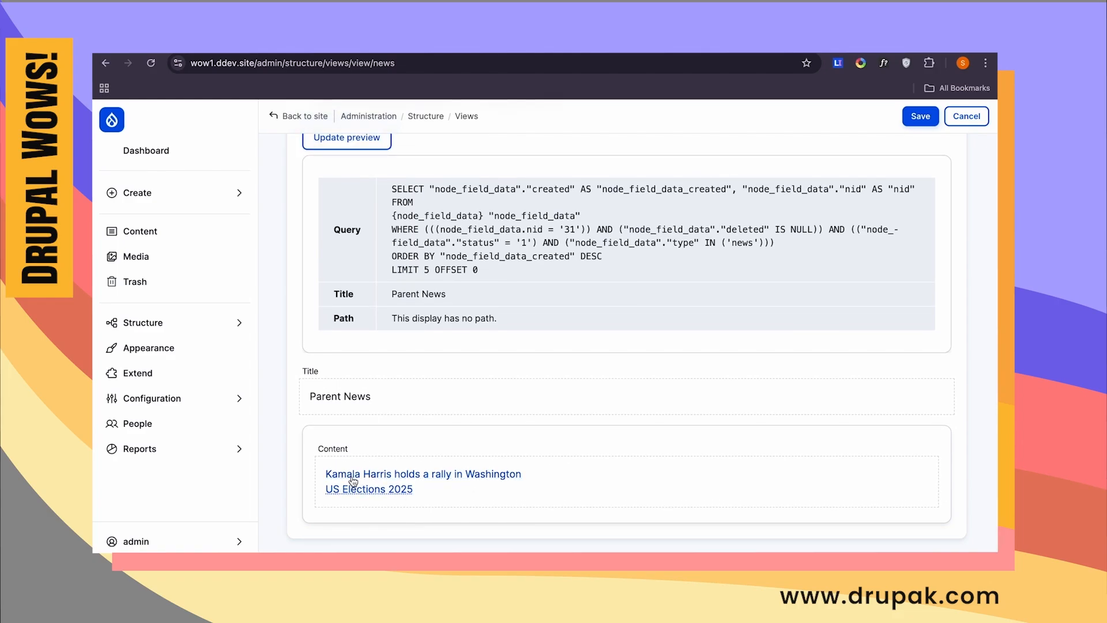
# - Remove the Title field from the Parent News display and check the preview
pyautogui.scroll(15, 521, 379)
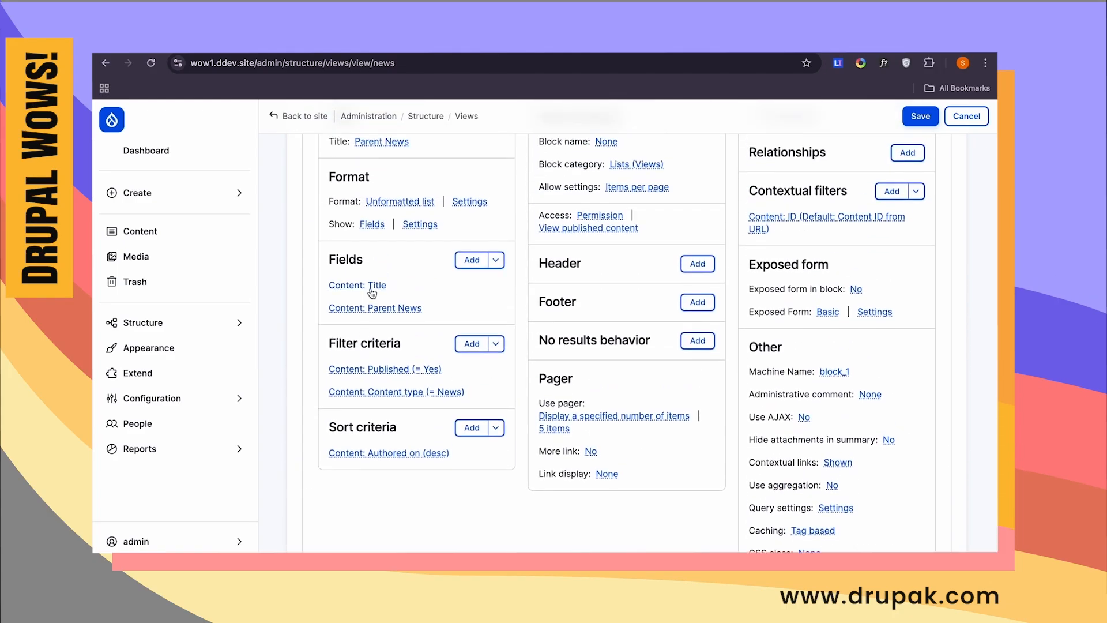
pyautogui.click(350, 290)
pyautogui.click(356, 548)
pyautogui.scroll(-12, 486, 451)
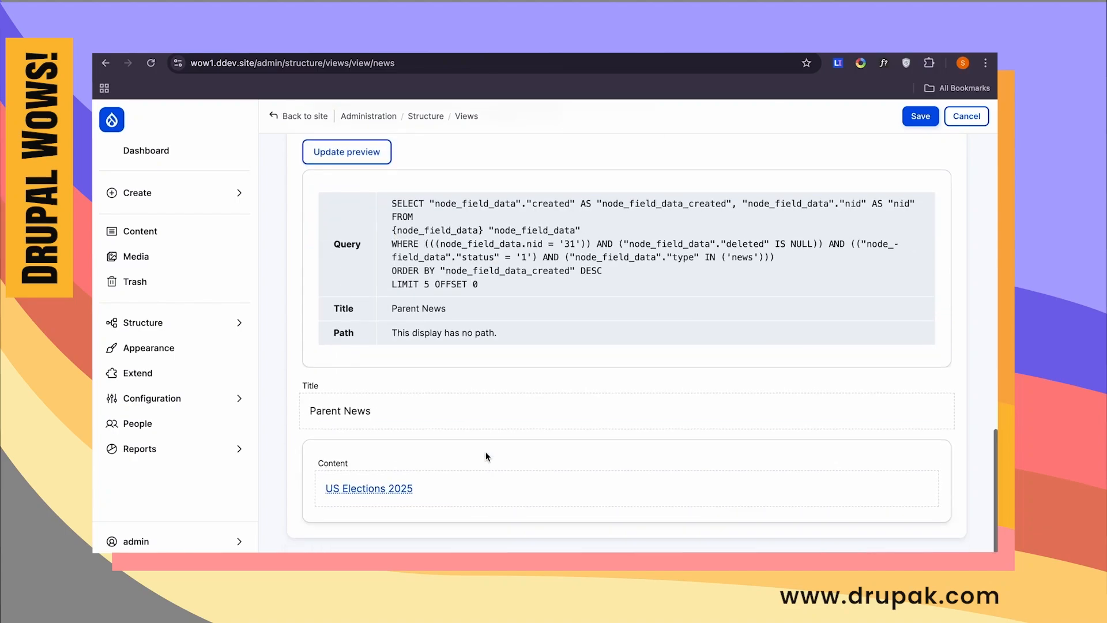
pyautogui.scroll(10, 436, 489)
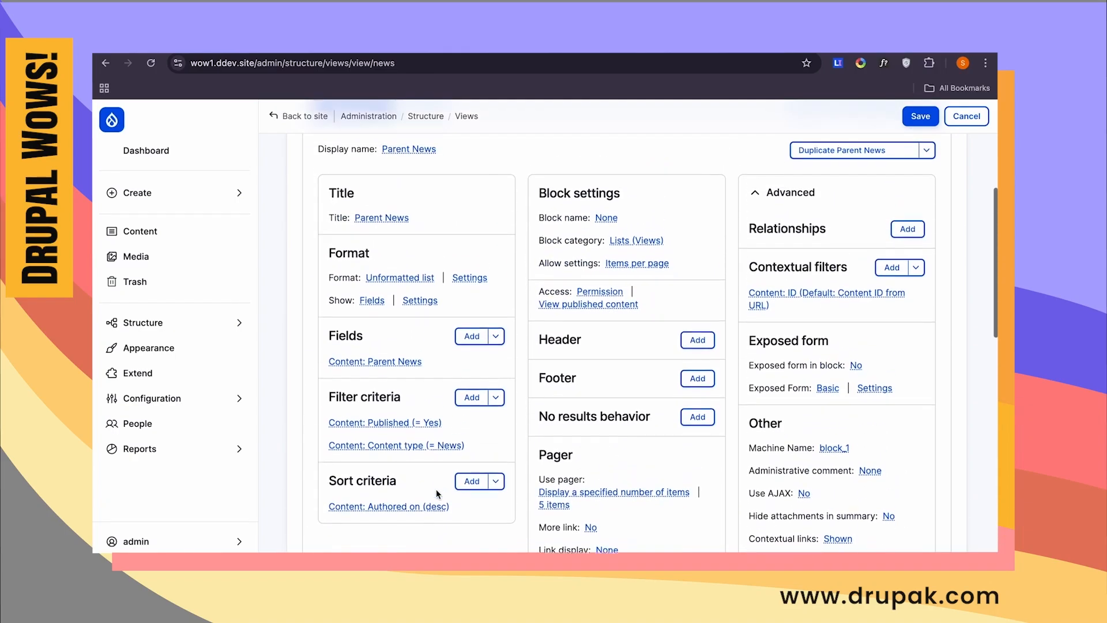
# - Save the News view and check its preview again with the contextual filter value 31
pyautogui.click(919, 117)
pyautogui.scroll(-10, 556, 301)
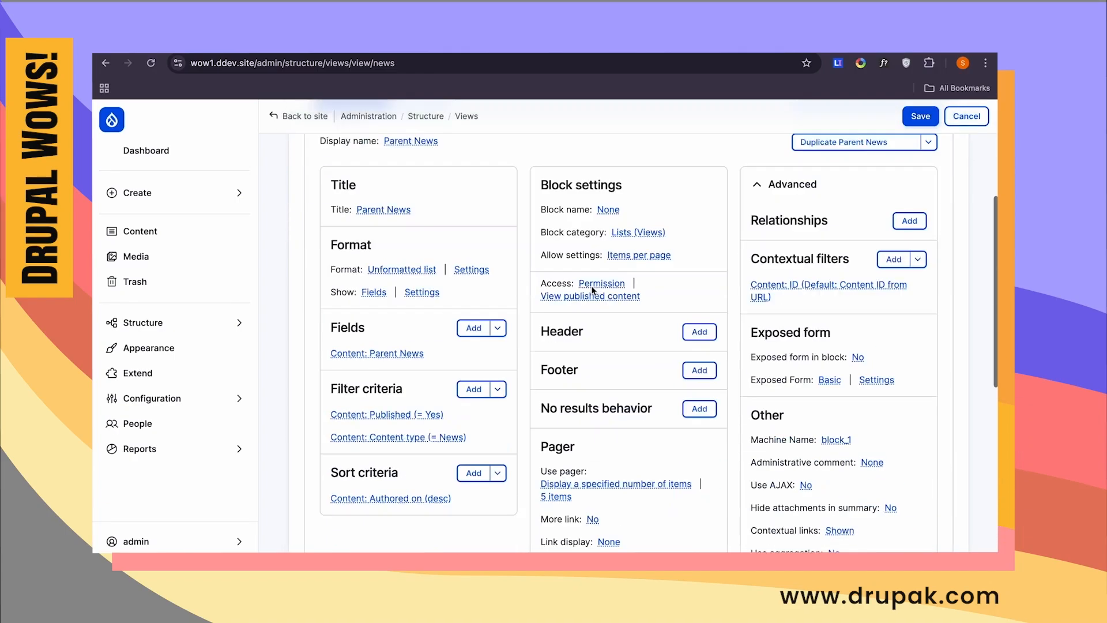
pyautogui.click(430, 407)
pyautogui.click(545, 447)
pyautogui.click(415, 407)
pyautogui.write('31')
pyautogui.click(348, 462)
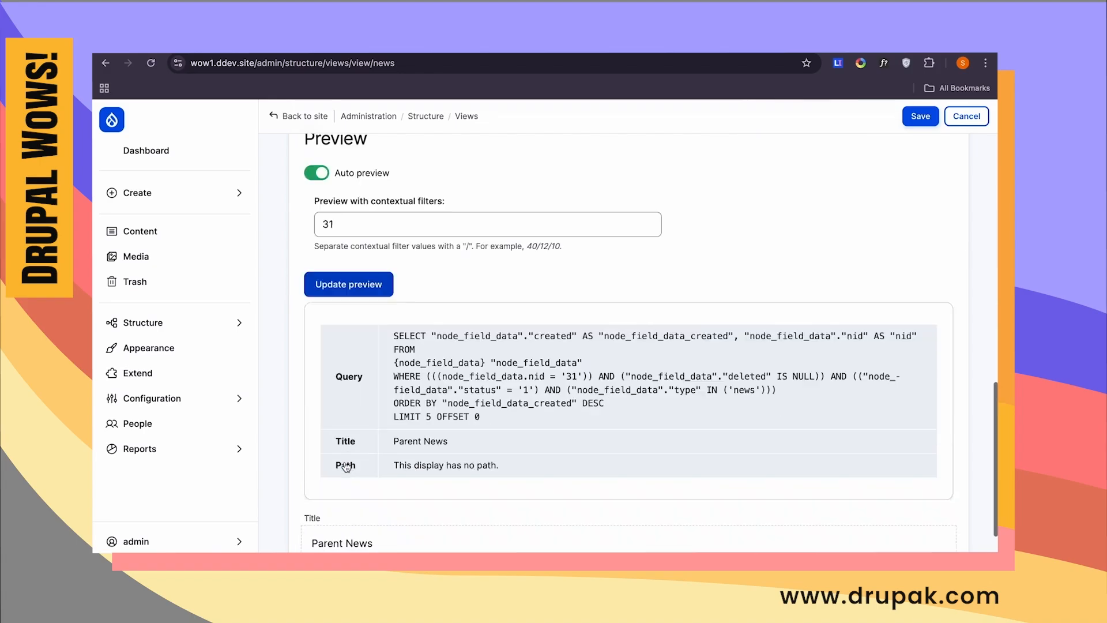
pyautogui.click(920, 116)
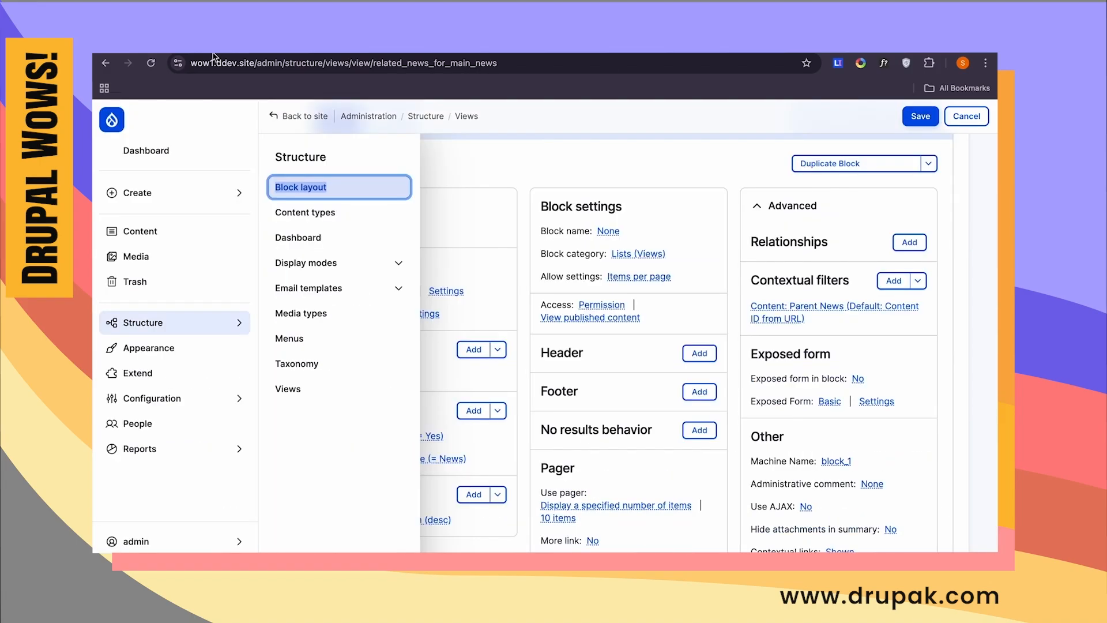
# - Place the "News: Parent News" block in the Sidebar region of the block layout and save the blocks
pyautogui.click(306, 187)
pyautogui.scroll(-5, 423, 284)
pyautogui.scroll(-5, 423, 284)
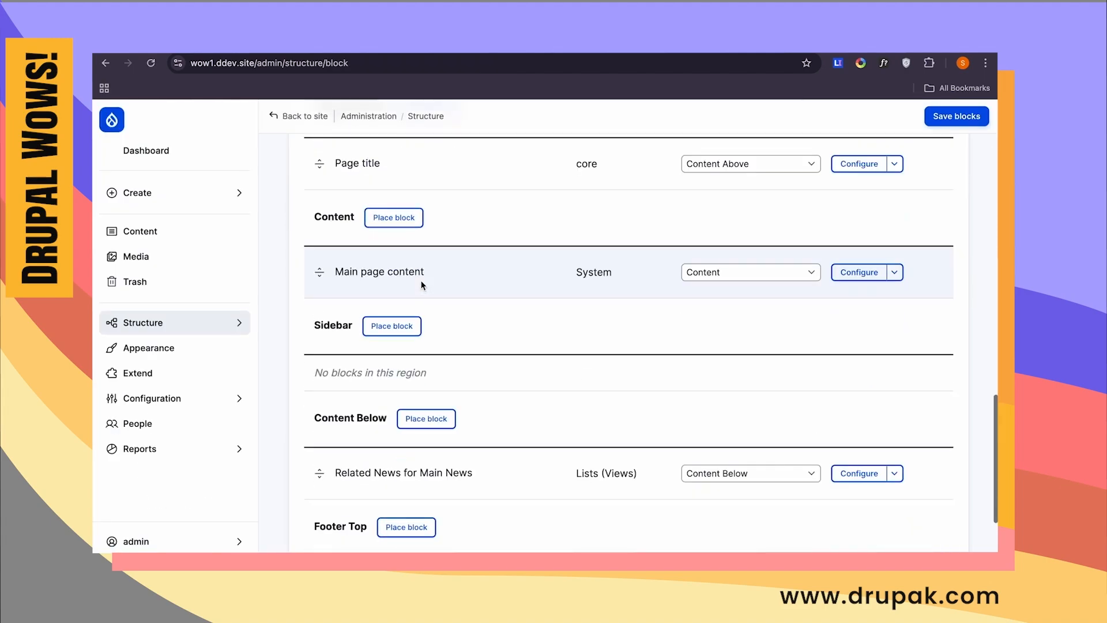
pyautogui.scroll(7, 423, 285)
pyautogui.scroll(10, 422, 284)
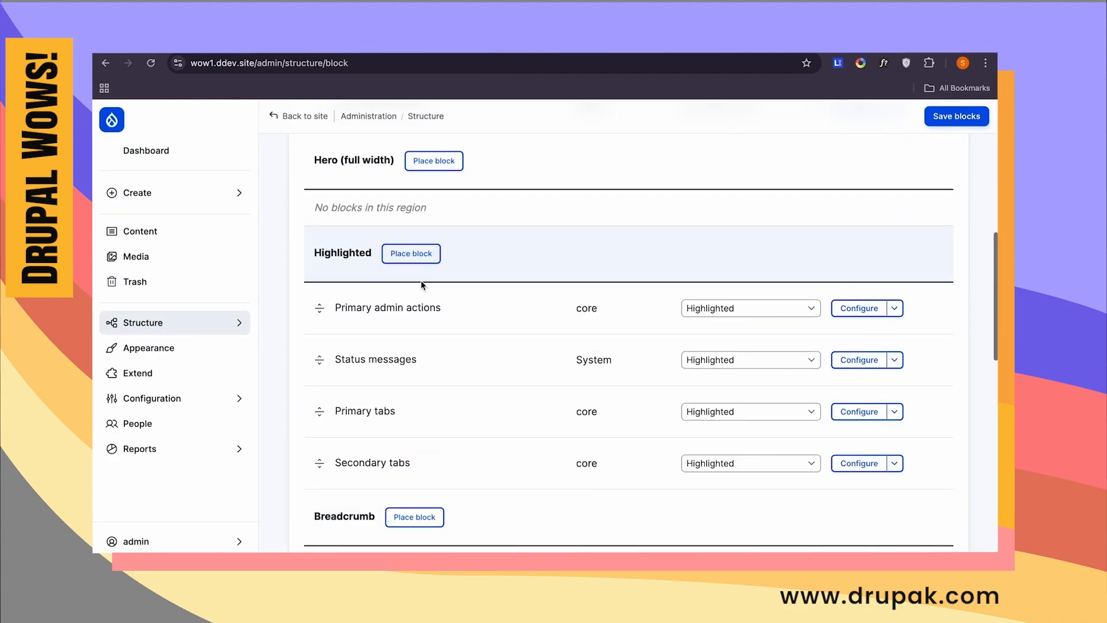
pyautogui.scroll(-15, 424, 286)
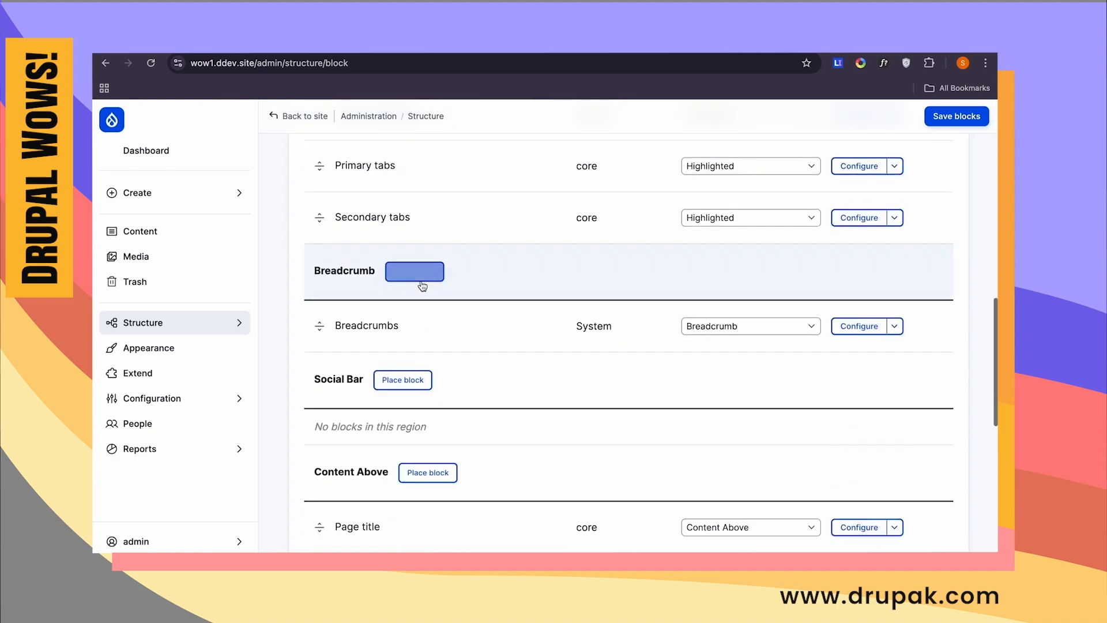
pyautogui.click(382, 385)
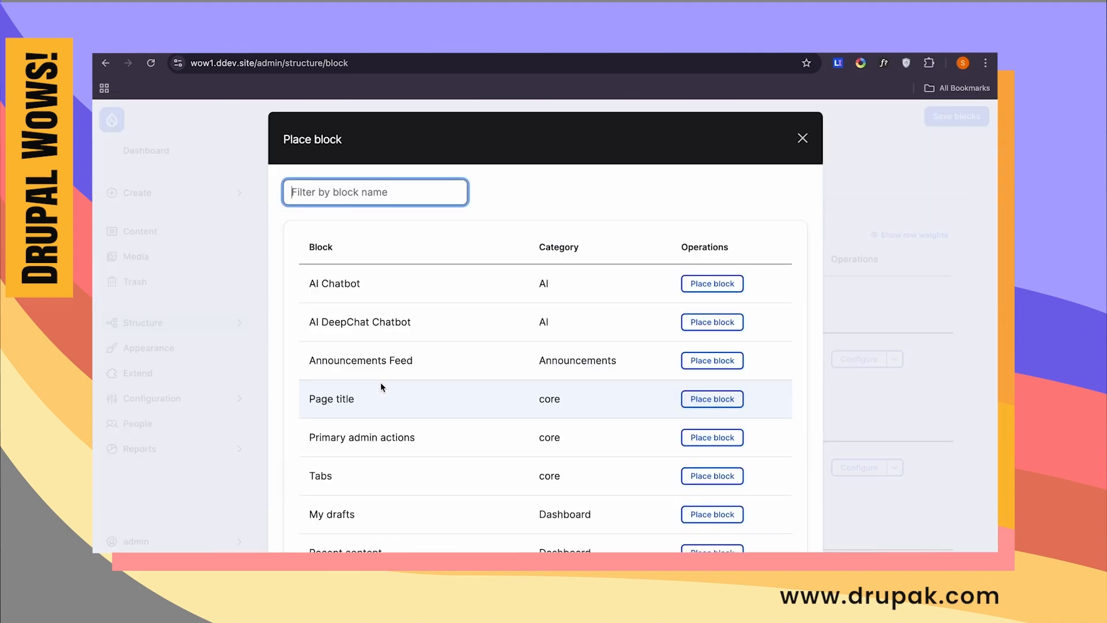
pyautogui.click(409, 192)
pyautogui.write('parent')
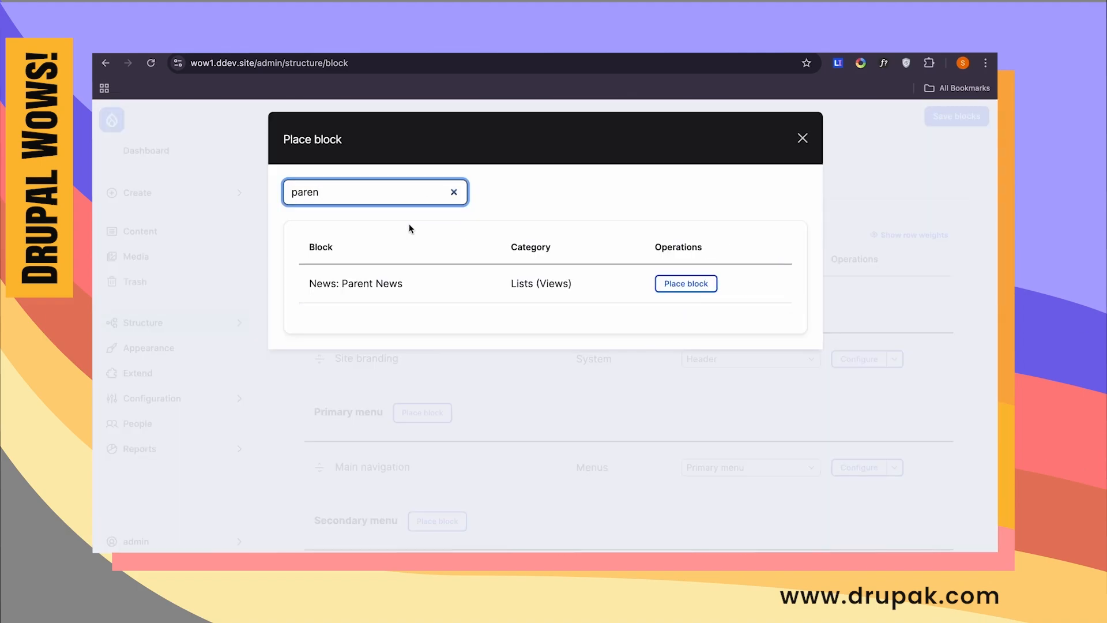
pyautogui.click(682, 286)
pyautogui.scroll(-5, 390, 385)
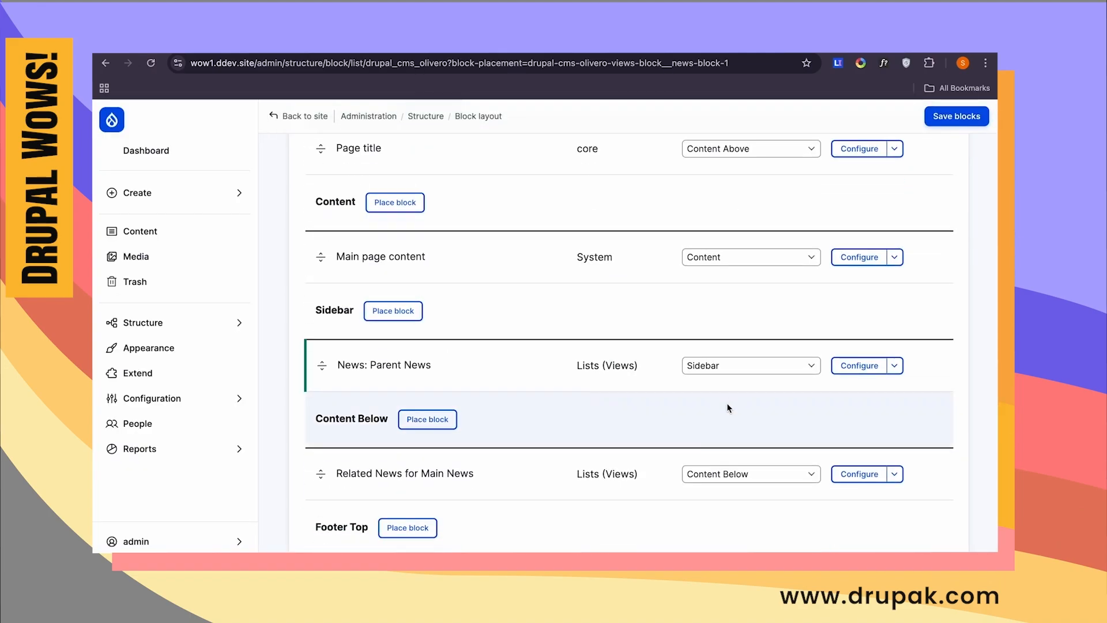
pyautogui.click(955, 116)
# - Open the article "Kamala Harris holds a rally in Washington" to check its Parent News block, and return to the content list
pyautogui.click(175, 228)
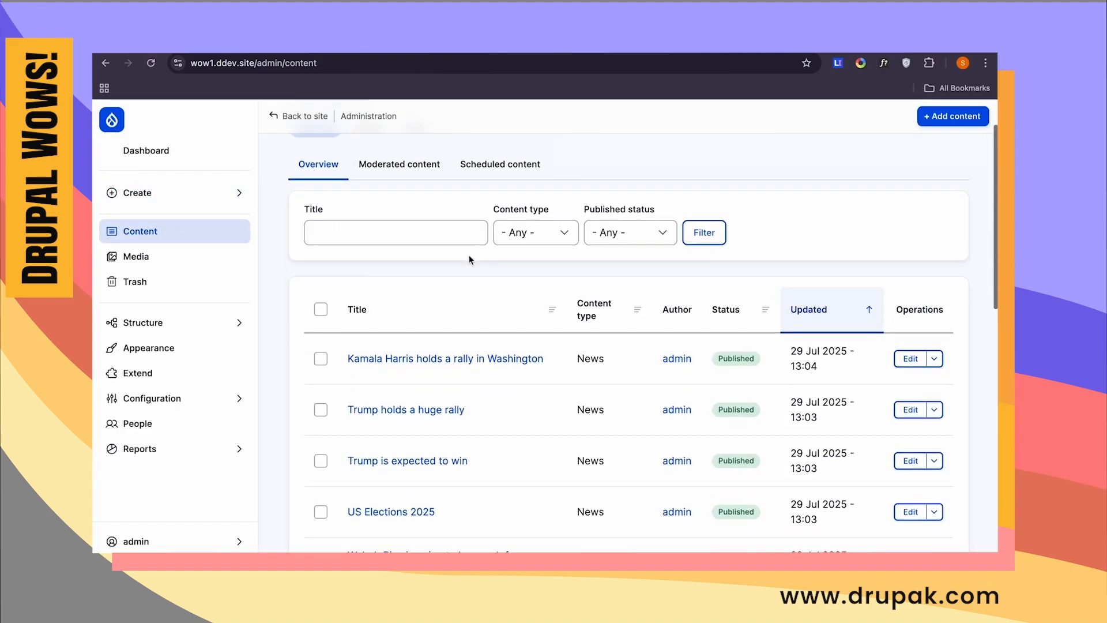
pyautogui.click(444, 364)
pyautogui.rightClick(455, 360)
pyautogui.click(819, 441)
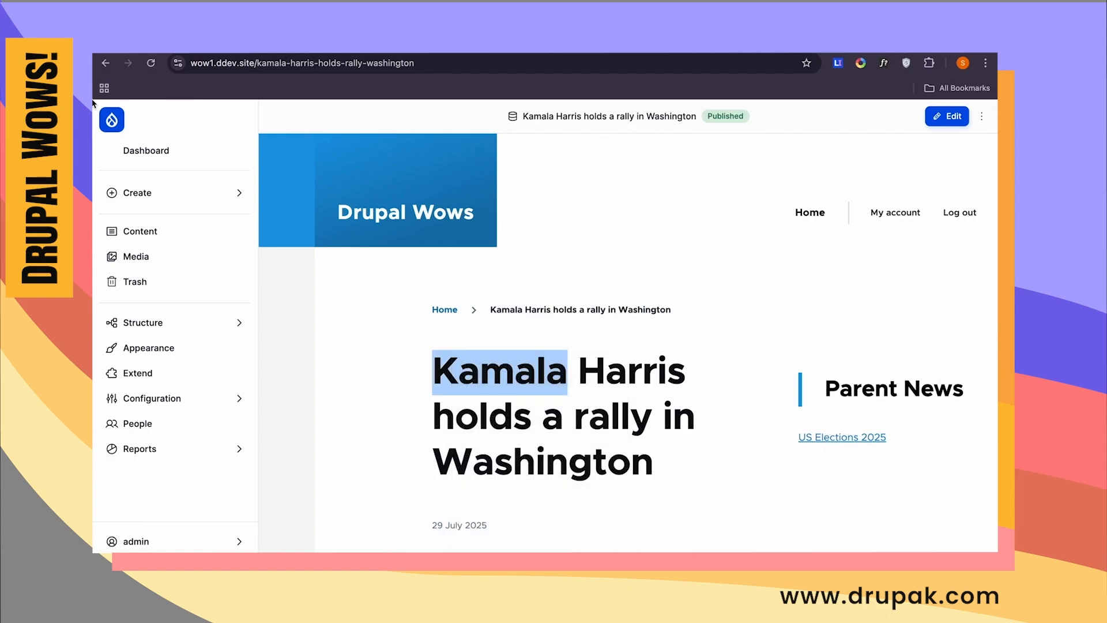
pyautogui.click(104, 65)
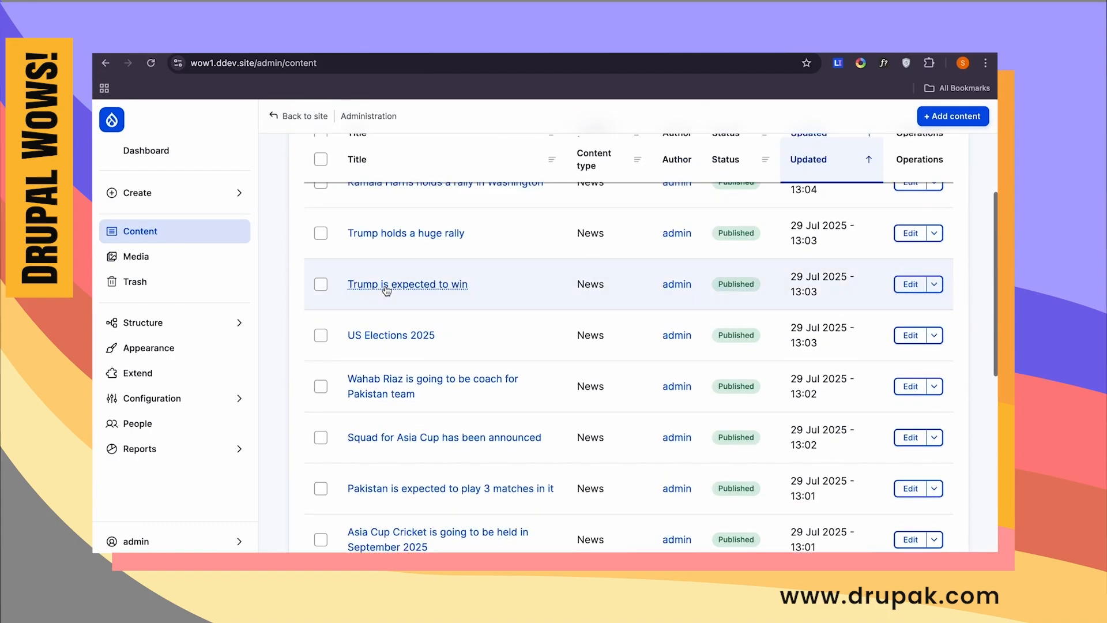
# - Open the article "Trump holds a huge rally" and examine its Parent News block and URL path
pyautogui.click(414, 234)
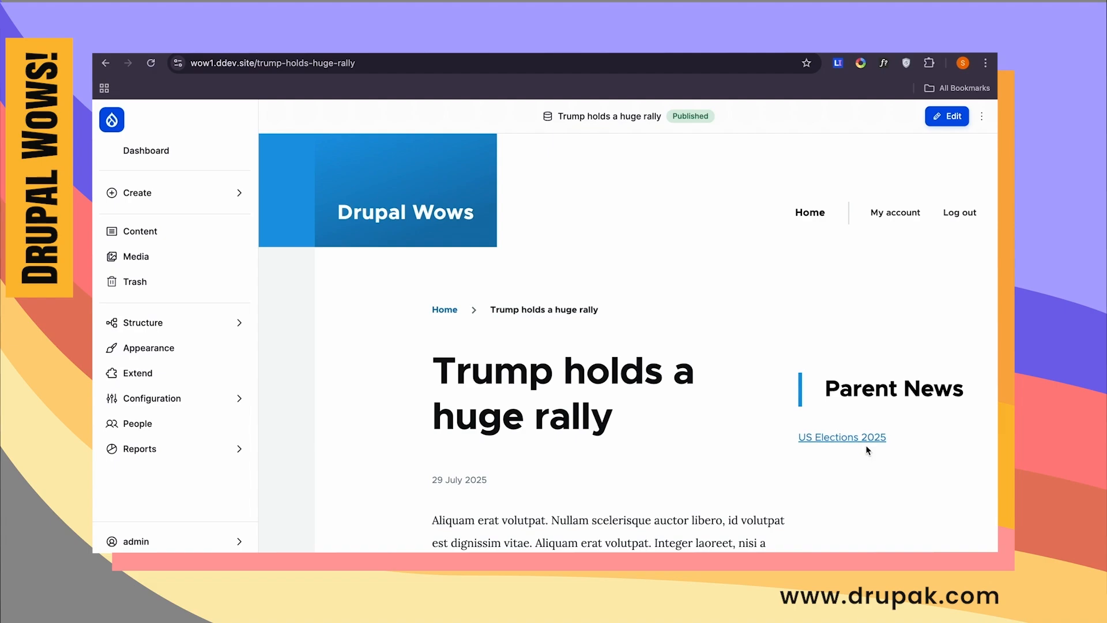
pyautogui.moveTo(258, 63); pyautogui.dragTo(378, 72)
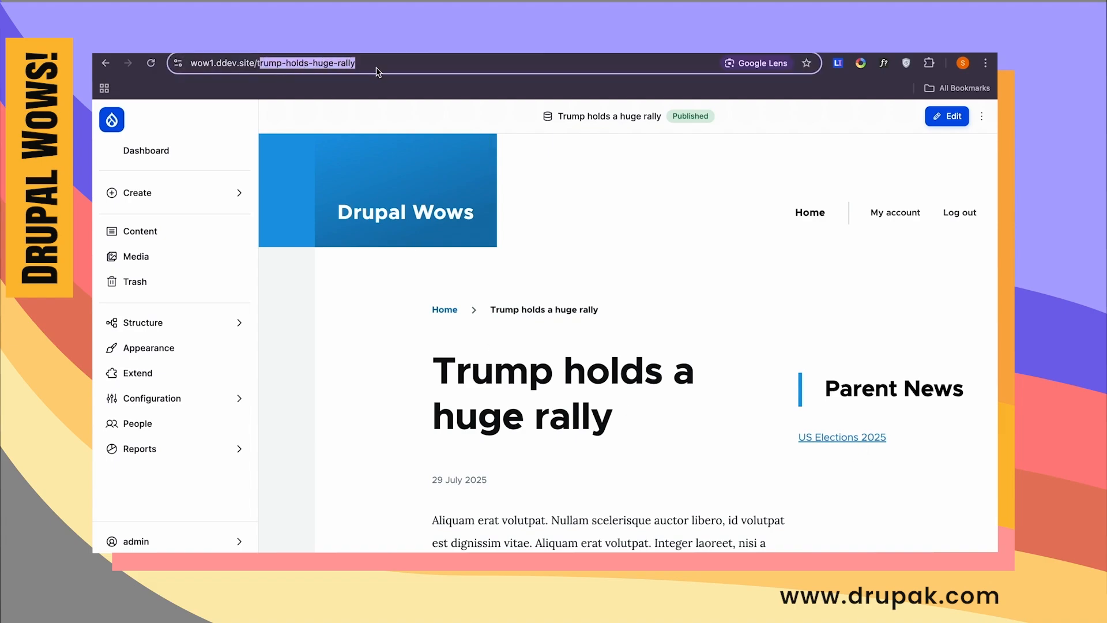
pyautogui.doubleClick(298, 63)
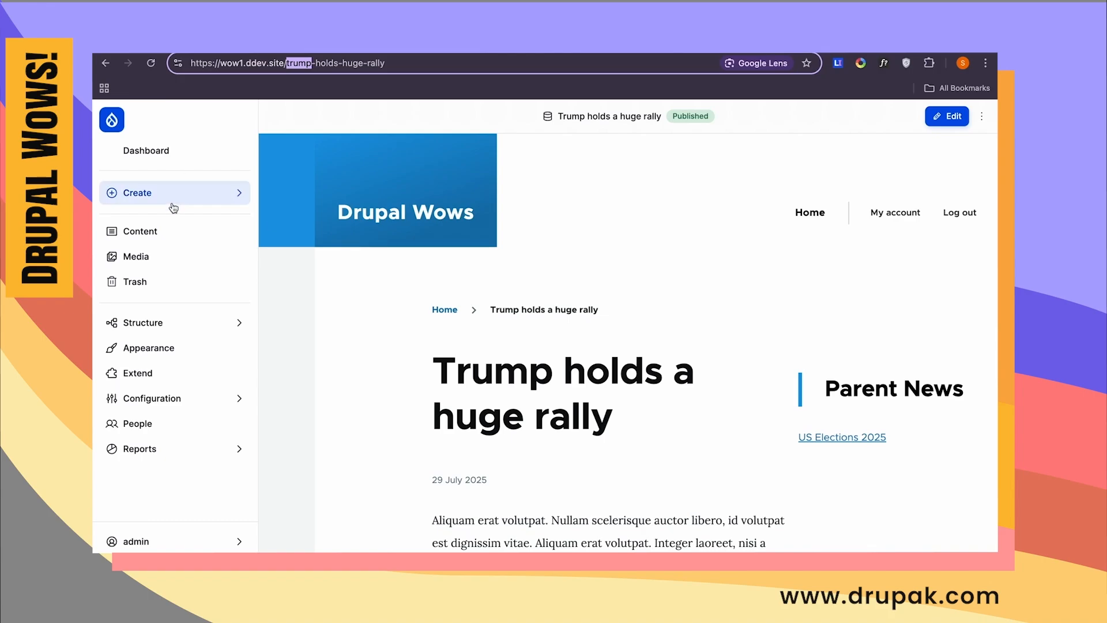
# - Open the article "Wahab Riaz is going to be coach for Pakistan team" from the content list and check its Parent News block
pyautogui.click(238, 231)
pyautogui.scroll(2, 442, 298)
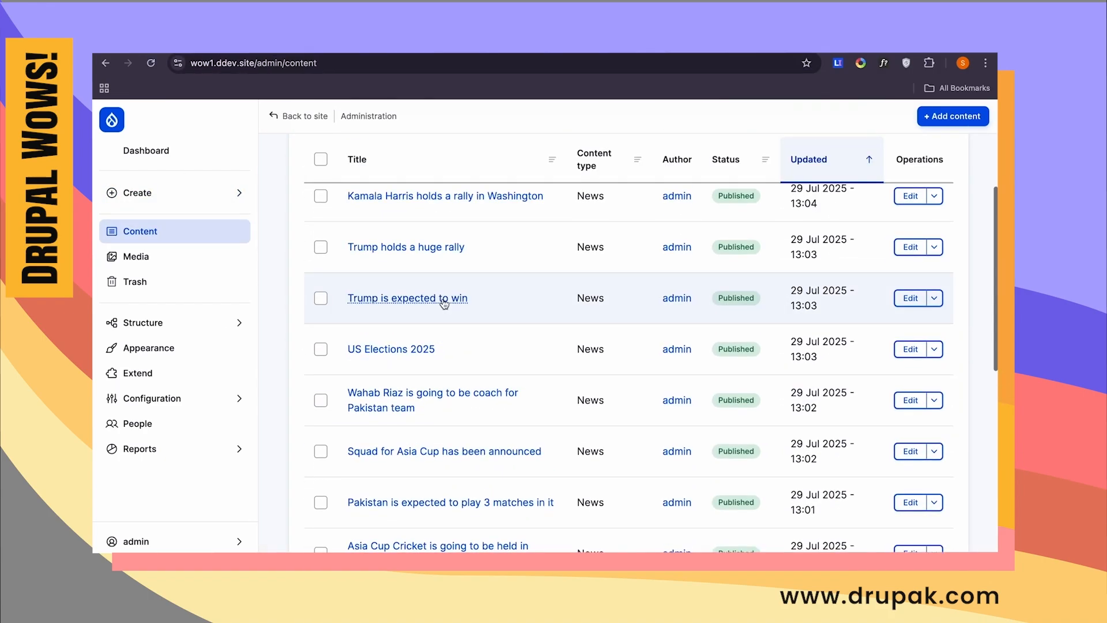
pyautogui.click(420, 389)
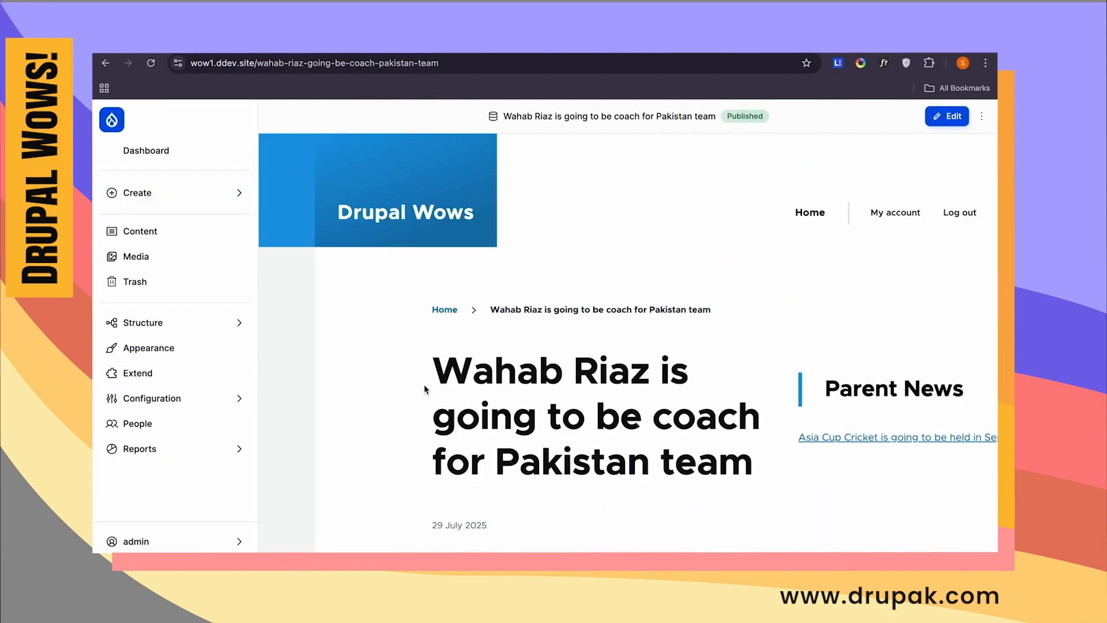
pyautogui.hscroll(2, 934, 455)
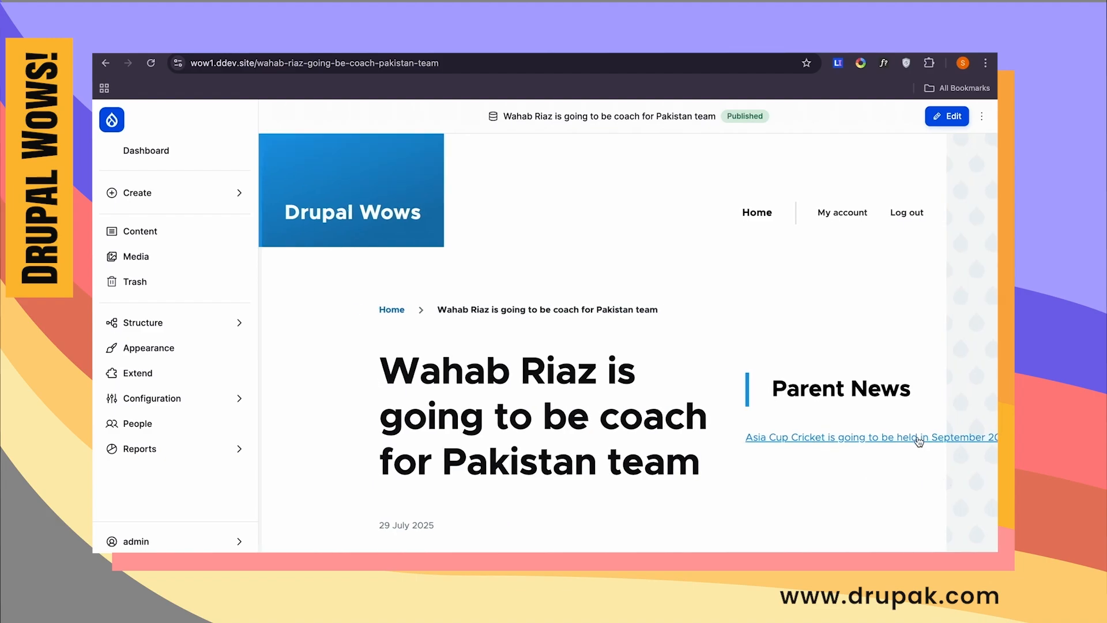
# - Follow the parent link to the Asia Cup article, check its Related News, and open "Pakistan is expected to play 3 matches in it"
pyautogui.click(918, 441)
pyautogui.scroll(-10, 746, 465)
pyautogui.scroll(3, 623, 469)
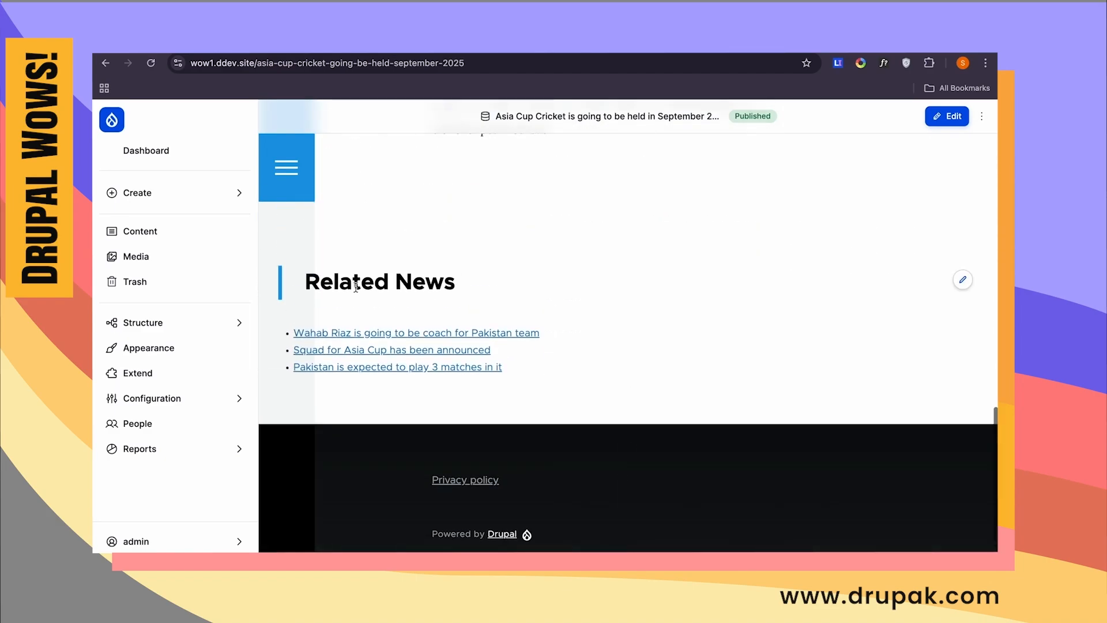
pyautogui.click(386, 367)
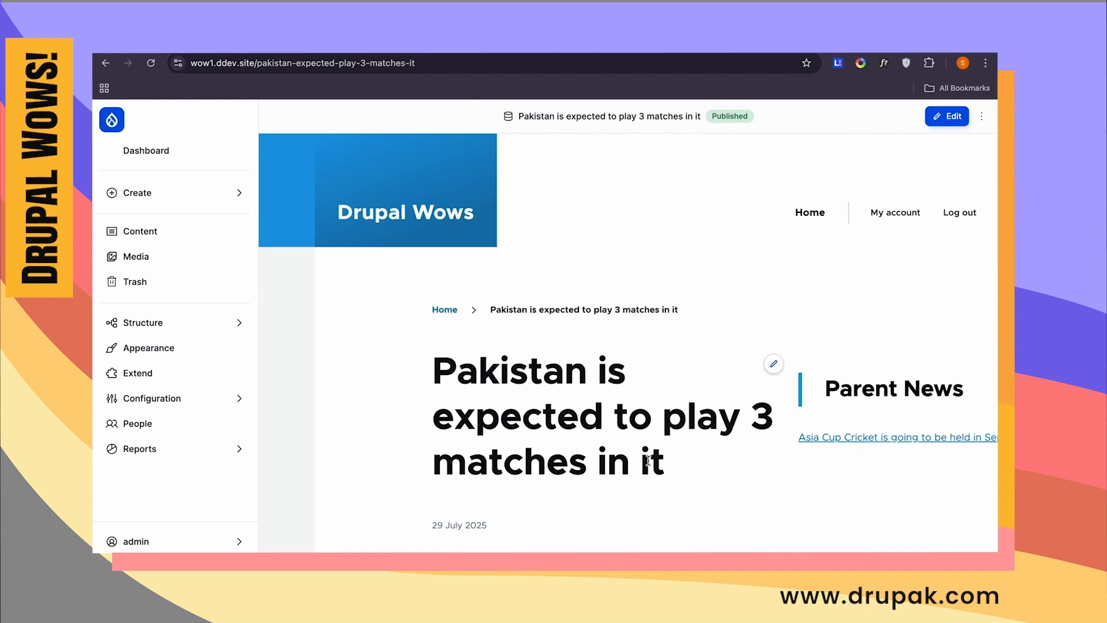
# - Check the article's title, follow its Parent News link to the Asia Cup article, and review the Related News list there
pyautogui.moveTo(441, 364); pyautogui.dragTo(658, 464)
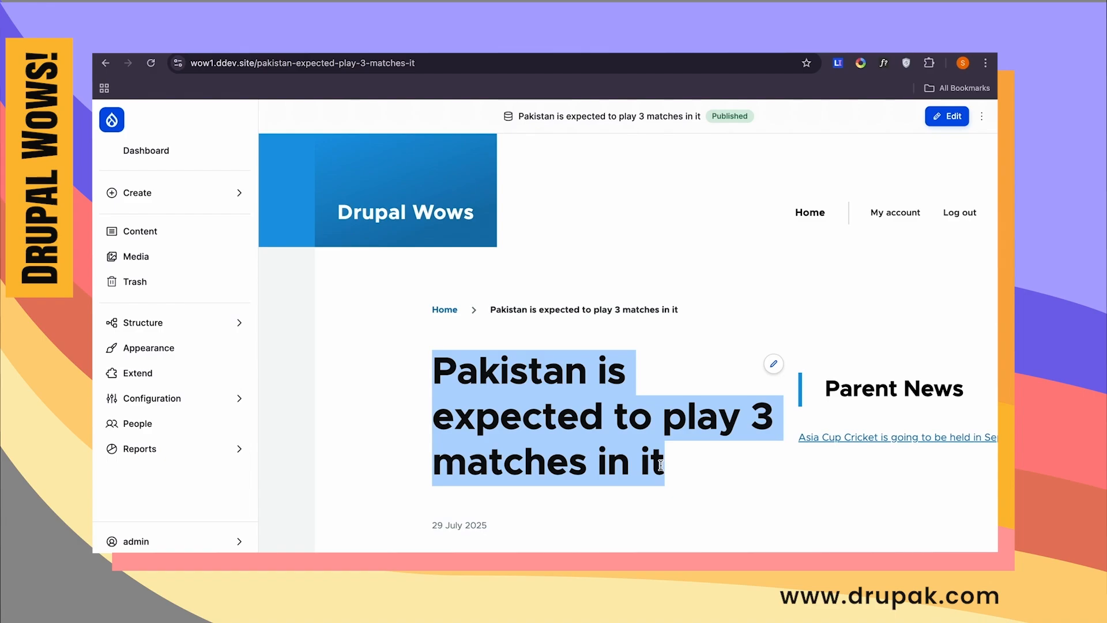
pyautogui.click(844, 438)
pyautogui.scroll(-5, 295, 297)
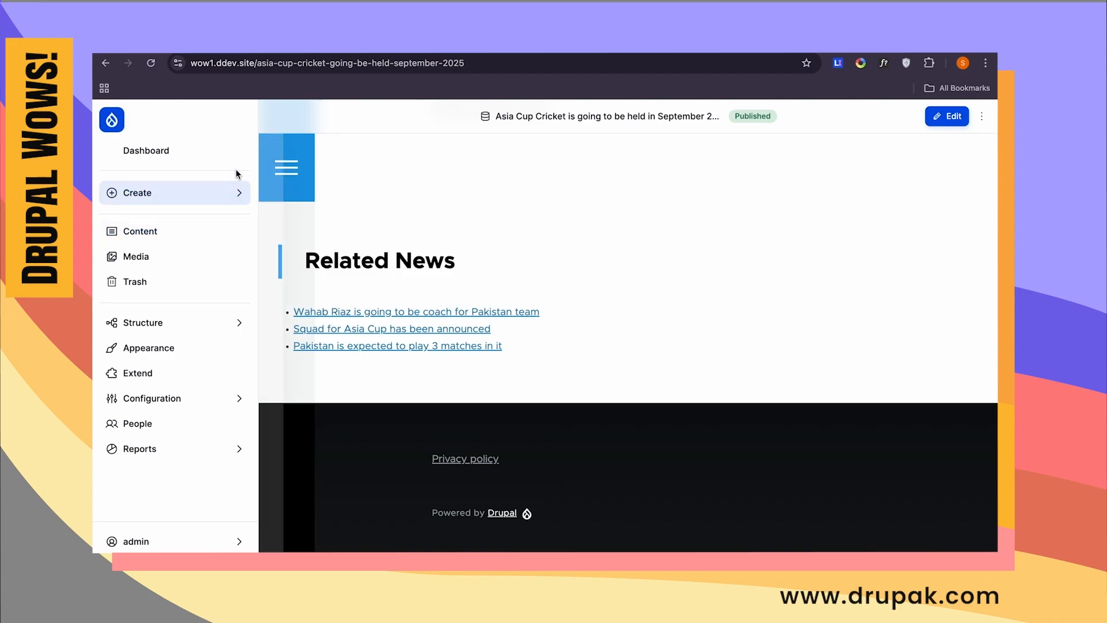
# - Search the site's views for "news" and open the News view for editing
pyautogui.click(208, 326)
pyautogui.click(291, 389)
pyautogui.click(478, 254)
pyautogui.write('news')
pyautogui.click(910, 373)
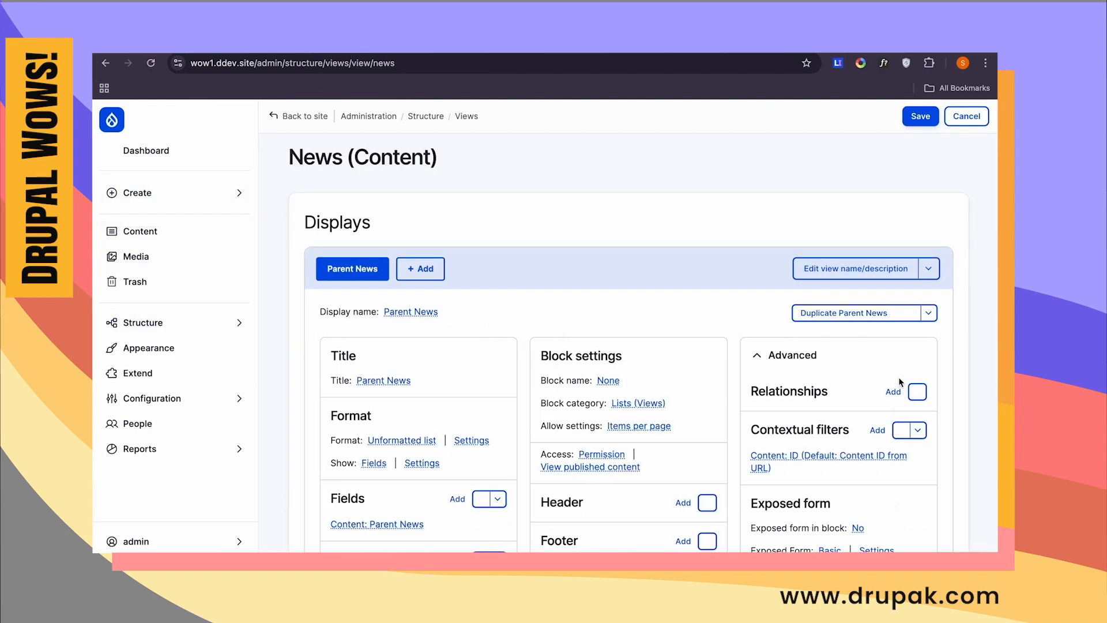
# - Add a new block display to the News view and set its administrative name to "Sibling News"
pyautogui.click(428, 269)
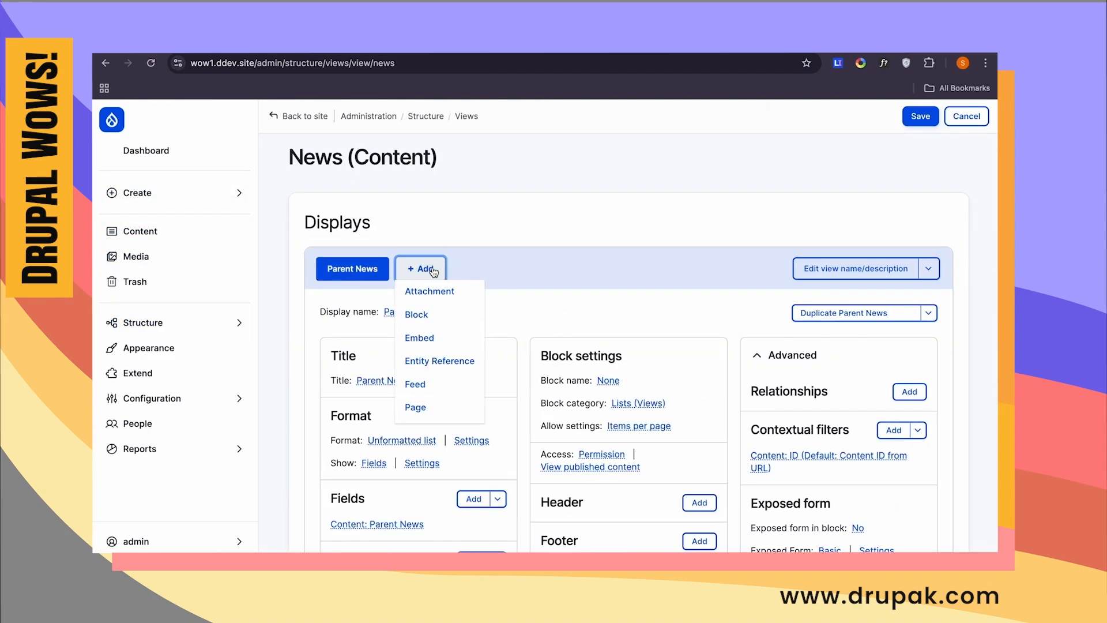
pyautogui.click(435, 316)
pyautogui.scroll(-1, 412, 382)
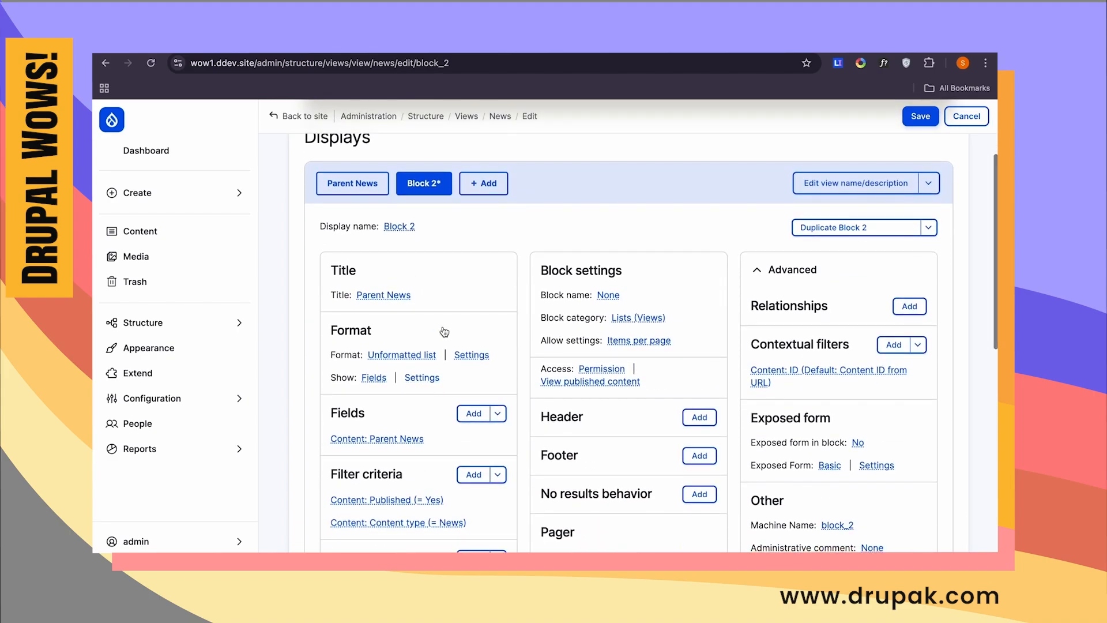
pyautogui.click(399, 226)
pyautogui.hotkey('ctrl', 'a')
pyautogui.write('Sib')
pyautogui.press('Return')
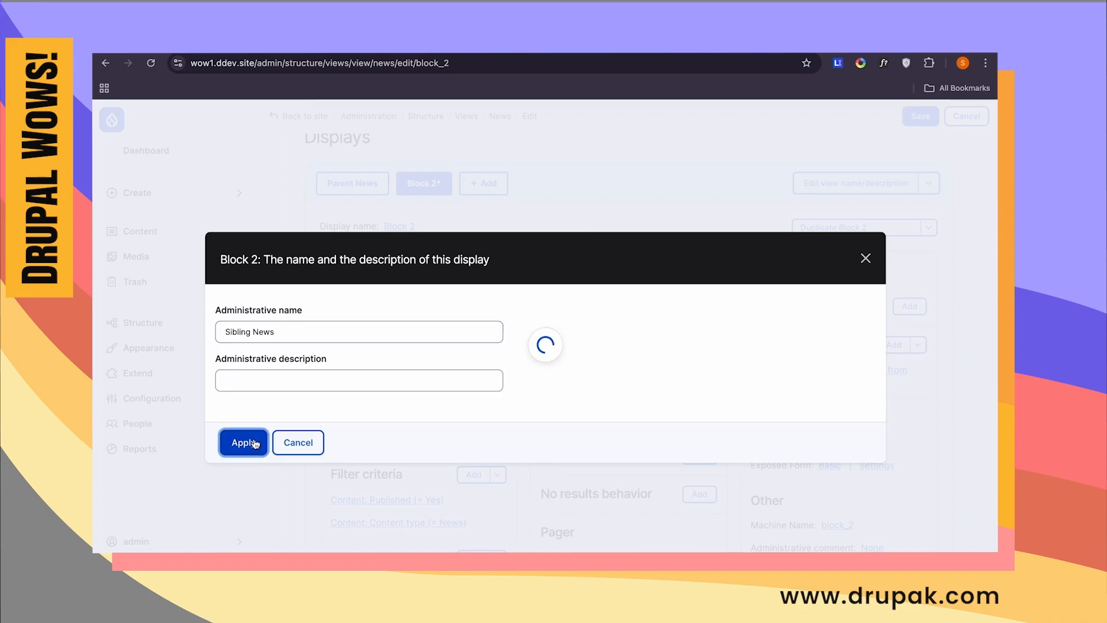
# - Override the title for this block only and set it to "Sibling News"
pyautogui.click(375, 294)
pyautogui.click(266, 299)
pyautogui.click(276, 317)
pyautogui.click(296, 375)
pyautogui.hotkey('ctrl', 'a')
pyautogui.write('Sibling News')
pyautogui.click(266, 299)
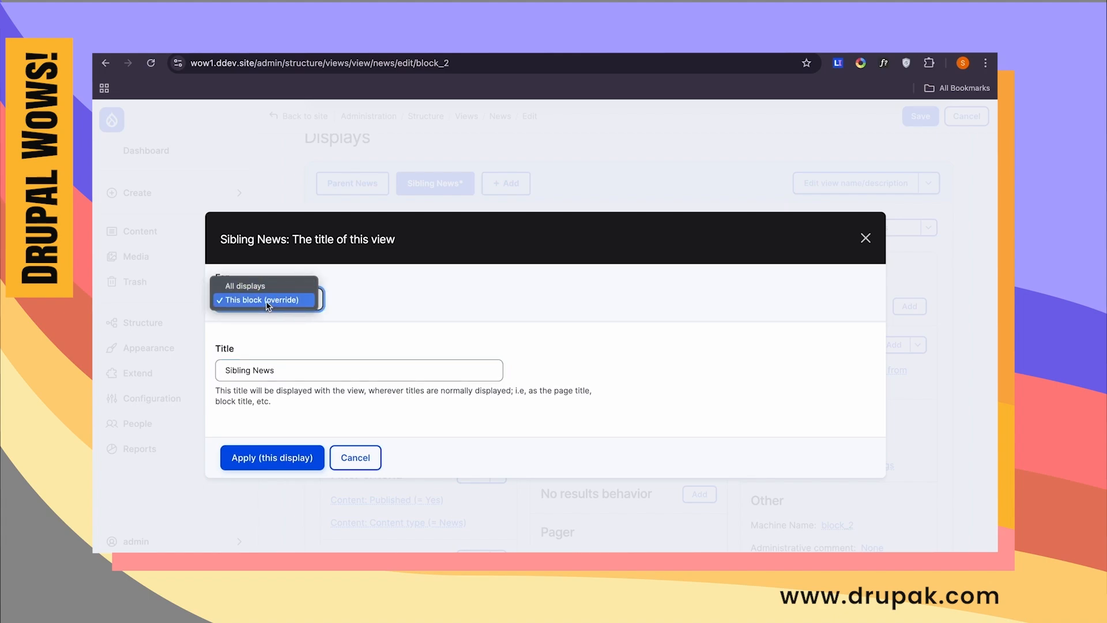
pyautogui.click(410, 296)
pyautogui.click(289, 460)
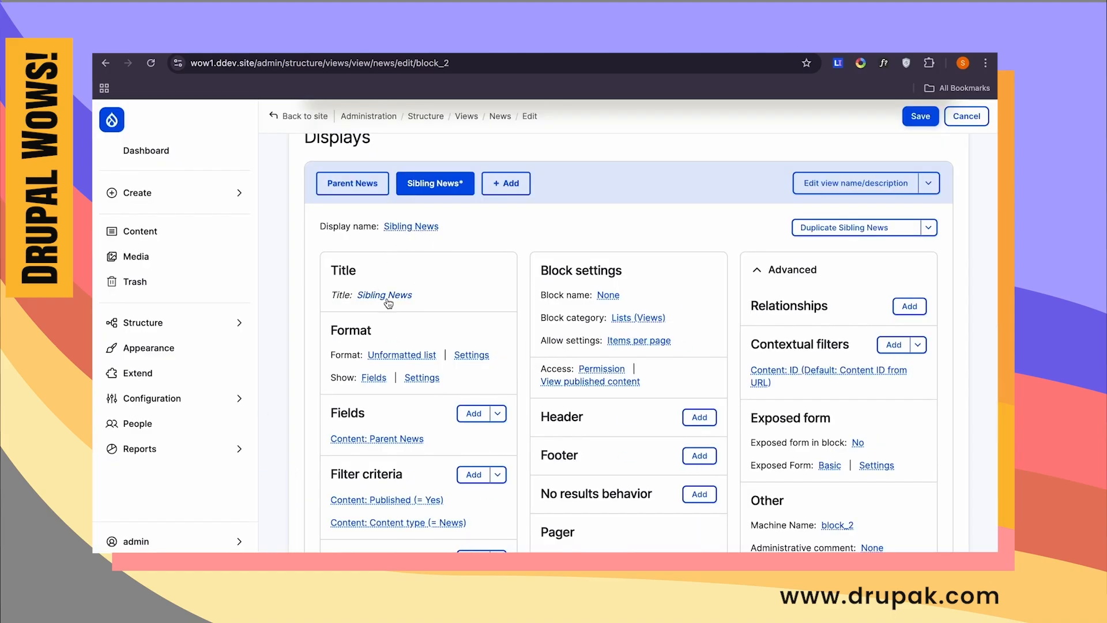
# - Check the display scope options of the Sibling News title and the settings of the Parent News field
pyautogui.click(388, 302)
pyautogui.click(288, 301)
pyautogui.click(380, 321)
pyautogui.click(371, 460)
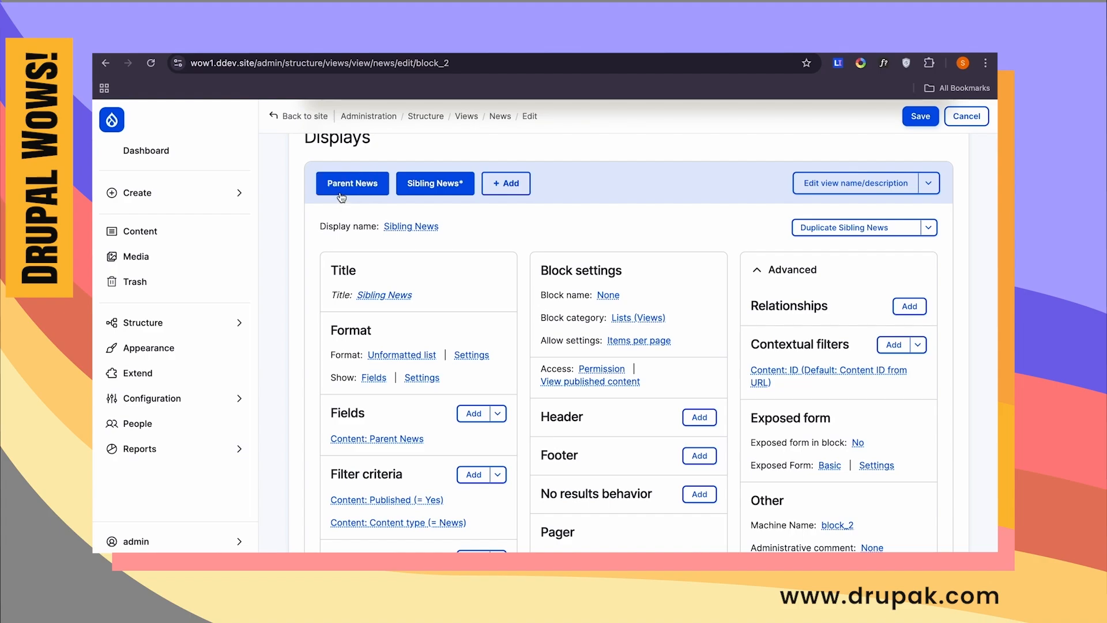
pyautogui.scroll(-1, 478, 285)
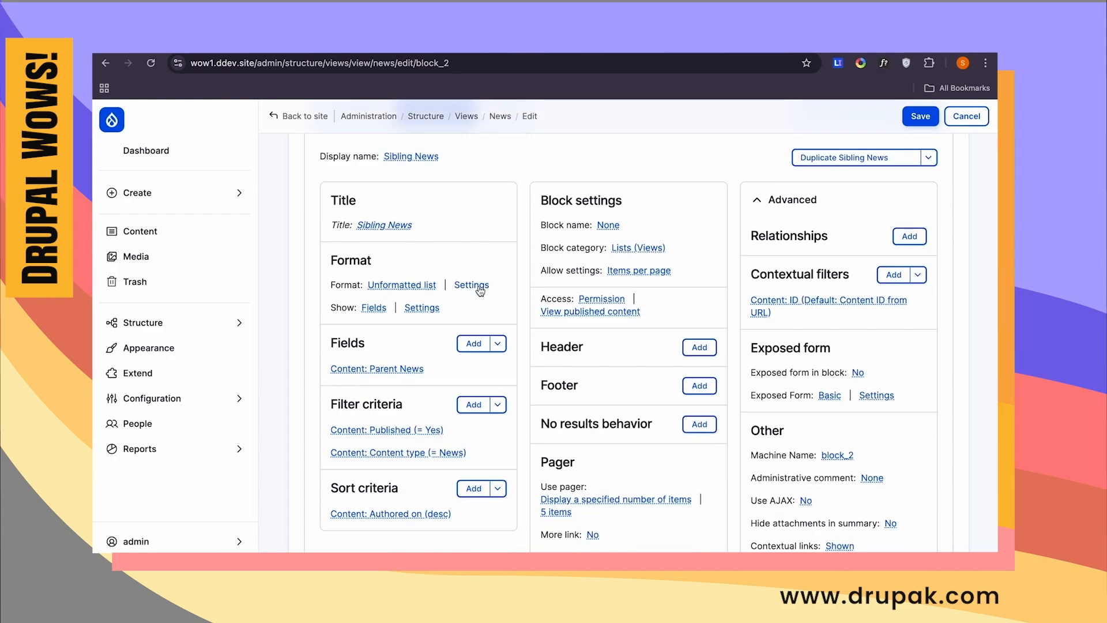
pyautogui.click(401, 371)
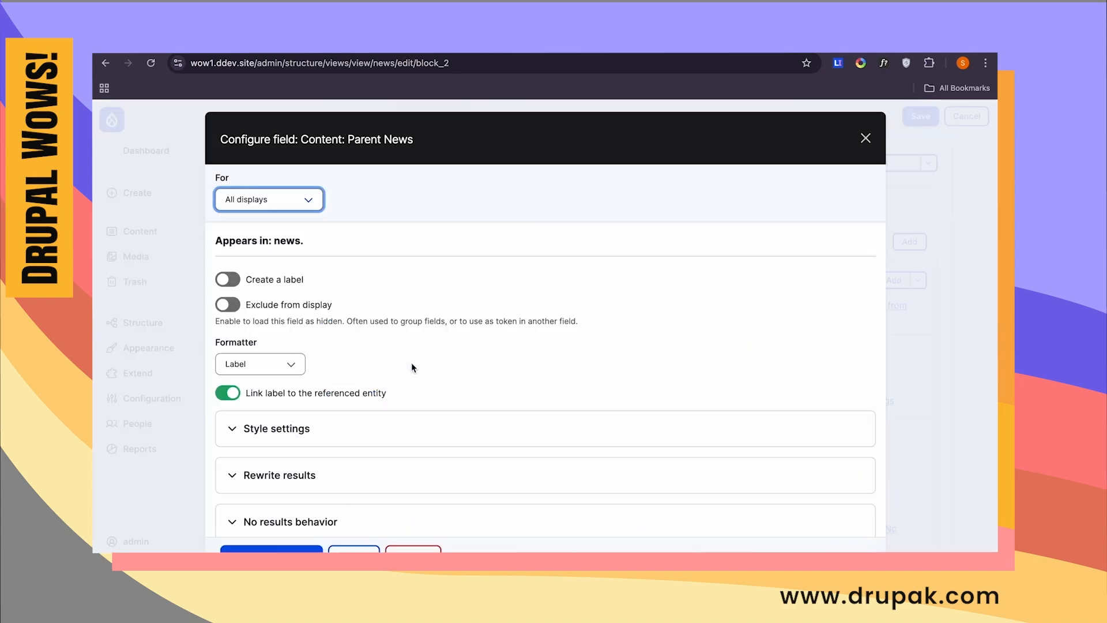
pyautogui.click(865, 138)
# - Add the Content "Title" field to the Sibling News display, overriding the fields for this block only
pyautogui.click(473, 348)
pyautogui.click(268, 198)
pyautogui.click(267, 222)
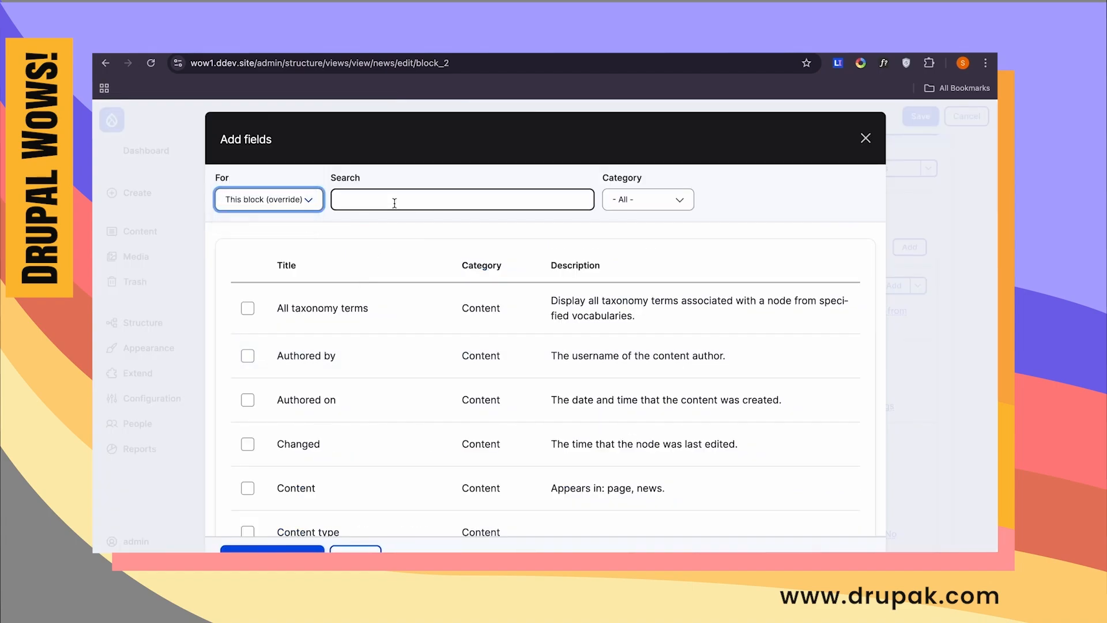
pyautogui.click(395, 203)
pyautogui.write('Title')
pyautogui.click(247, 304)
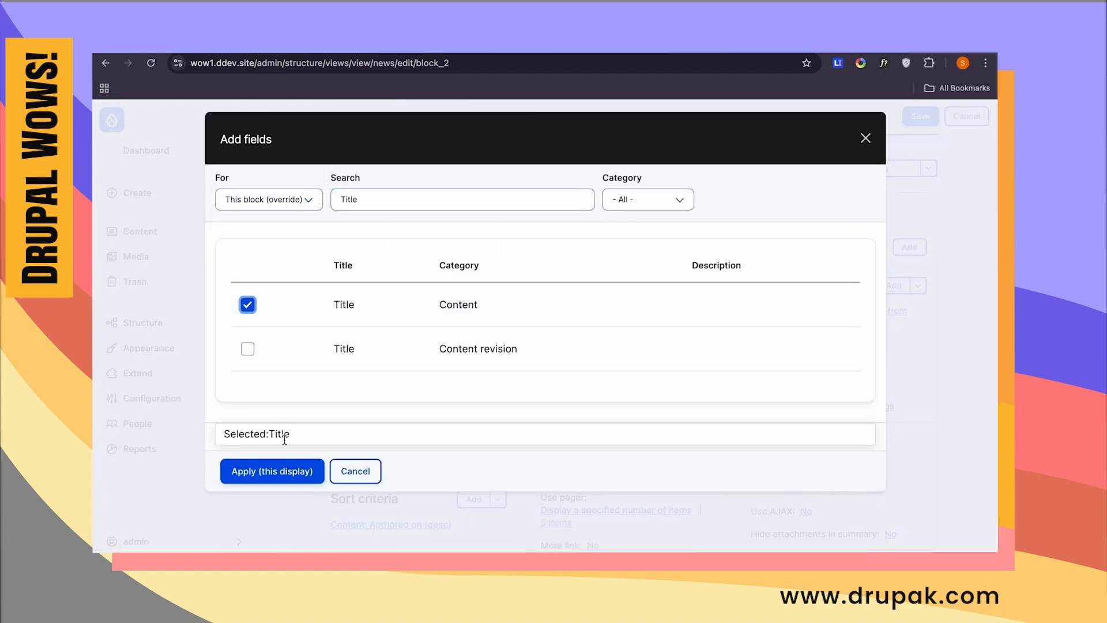
pyautogui.click(296, 472)
pyautogui.scroll(-1, 298, 474)
pyautogui.click(288, 549)
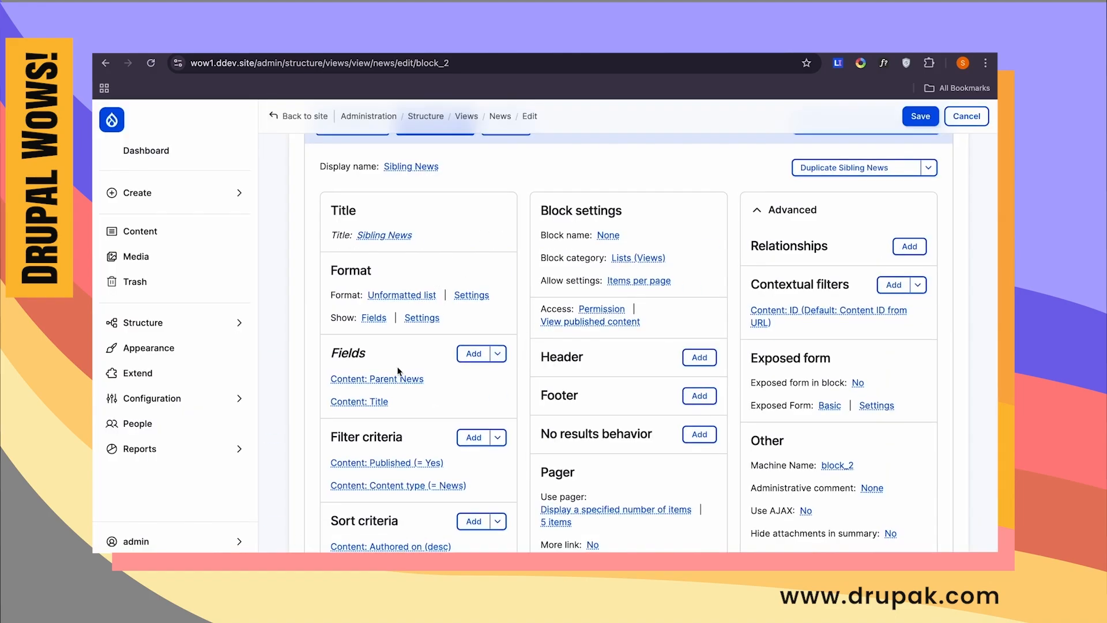
# - Remove the "Content: ID" contextual filter from the Sibling News block only, and look at the view preview
pyautogui.scroll(-1, 438, 363)
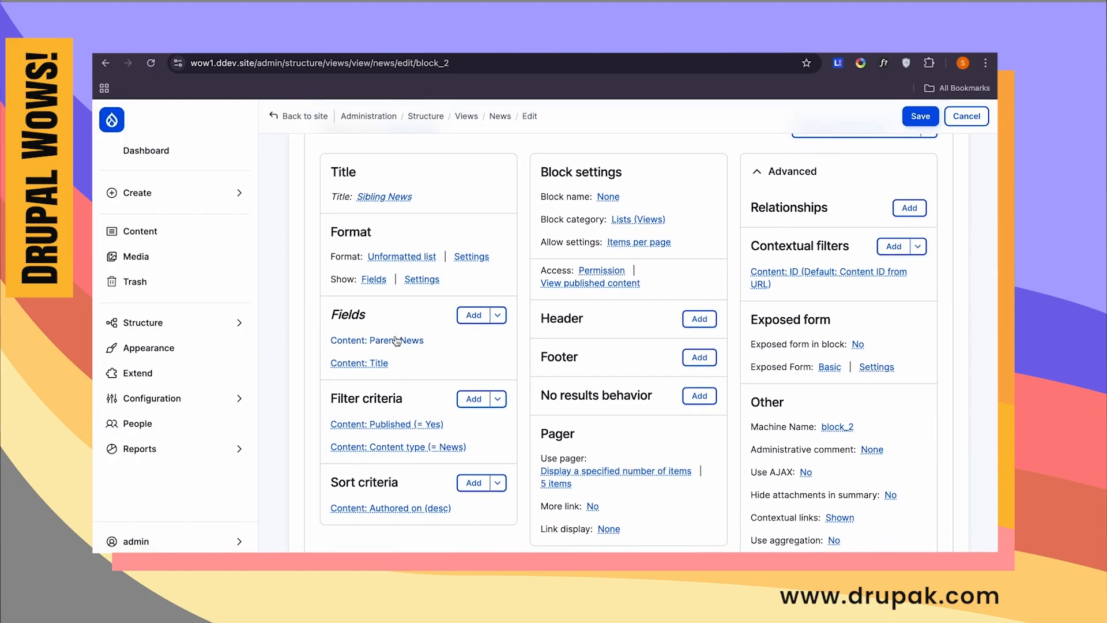
pyautogui.scroll(-10, 502, 343)
pyautogui.scroll(8, 430, 375)
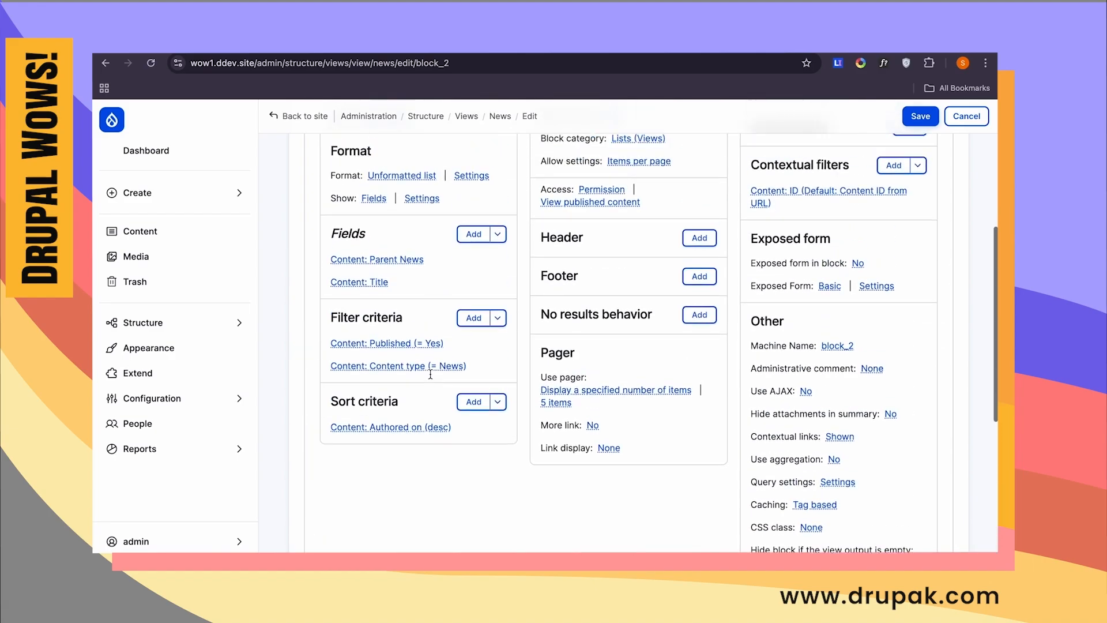
pyautogui.scroll(1, 430, 375)
pyautogui.click(778, 229)
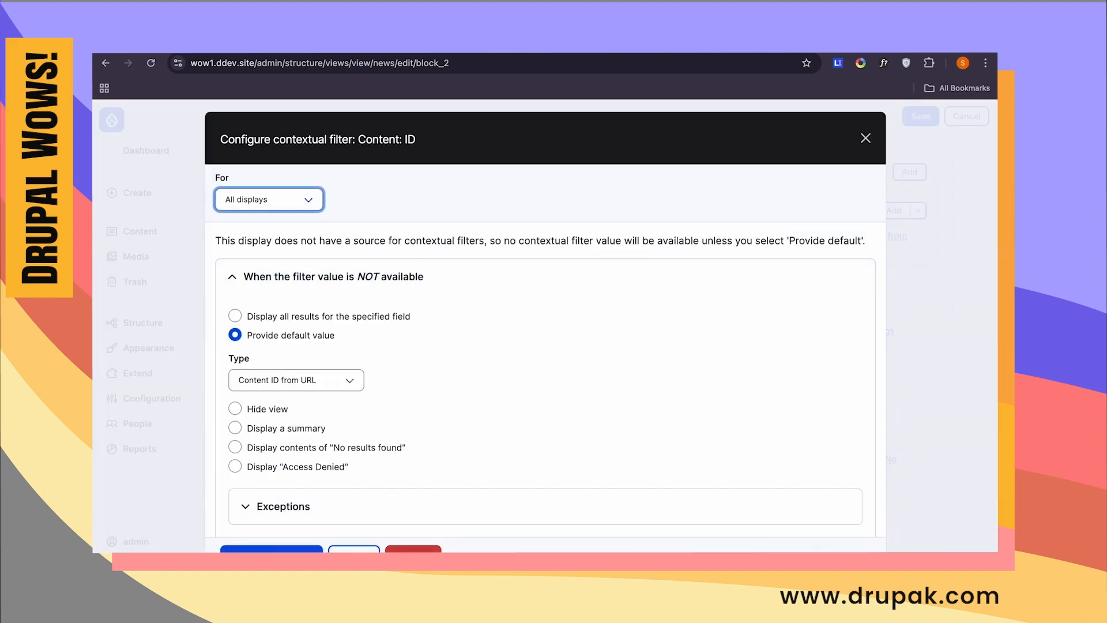
pyautogui.click(268, 199)
pyautogui.click(259, 213)
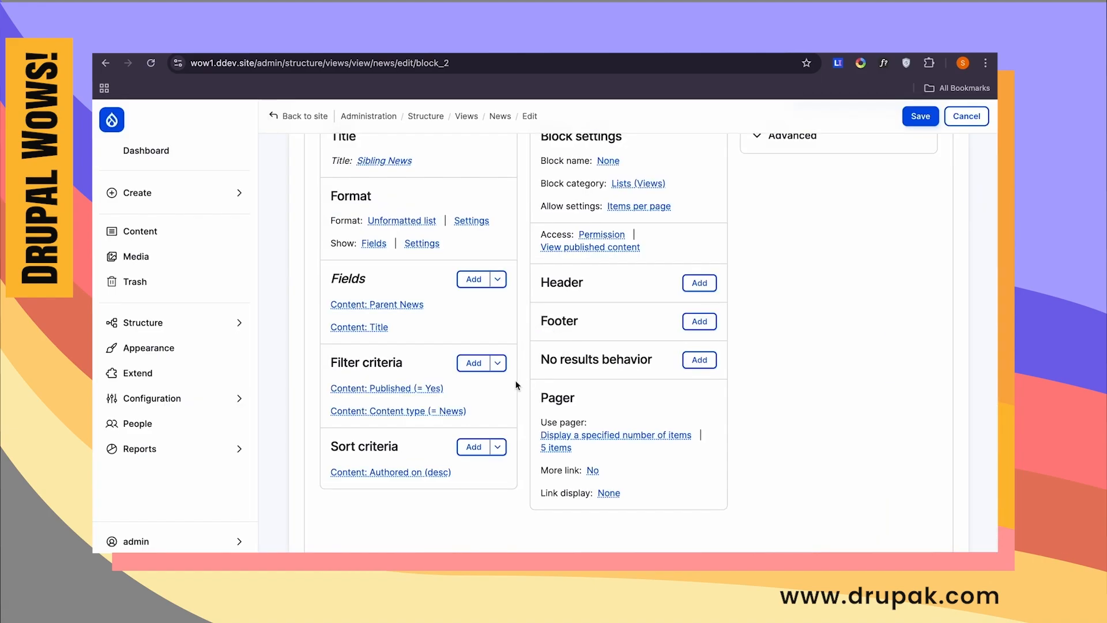
pyautogui.scroll(-15, 532, 376)
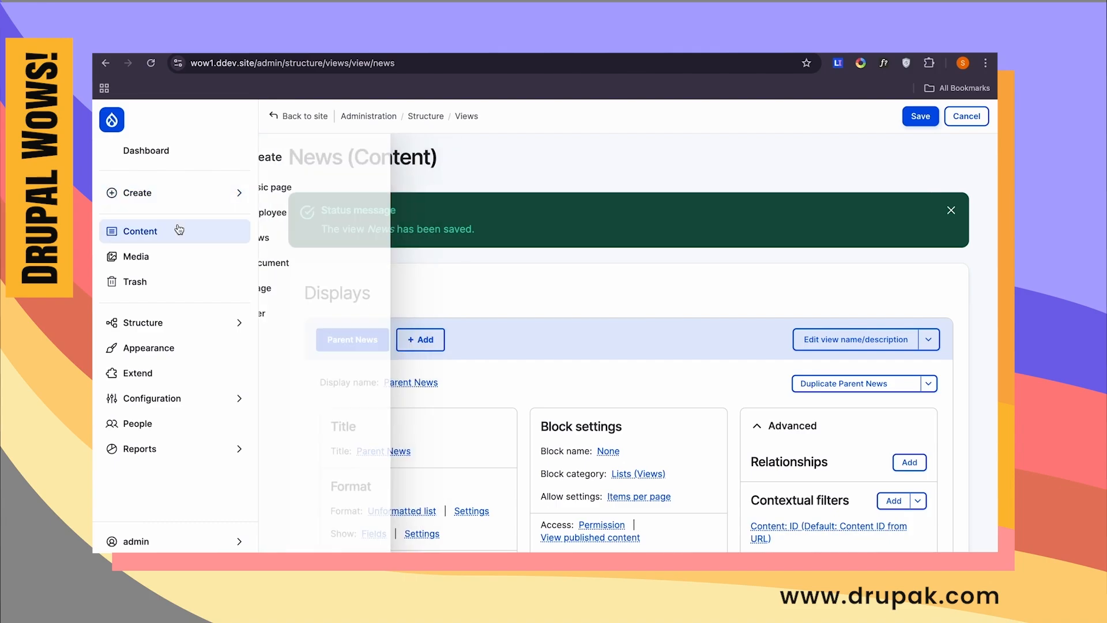
# - Open the article "Kamala Harris holds a rally in Washington" from the content list and look at its Parent News field
pyautogui.click(180, 229)
pyautogui.click(402, 424)
pyautogui.scroll(-15, 402, 424)
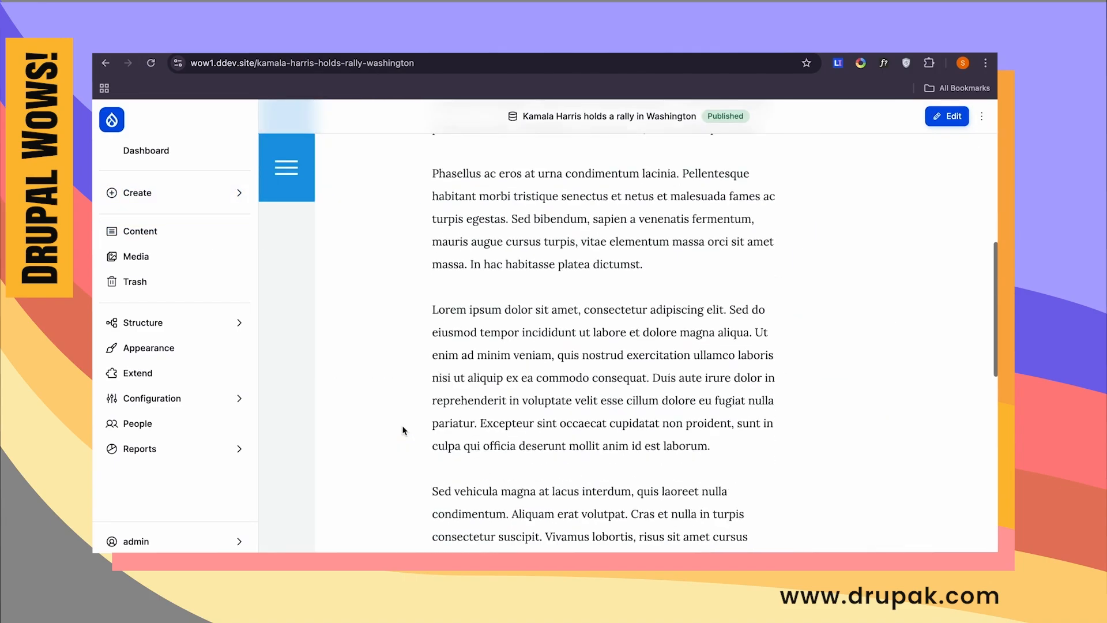
pyautogui.scroll(1, 403, 427)
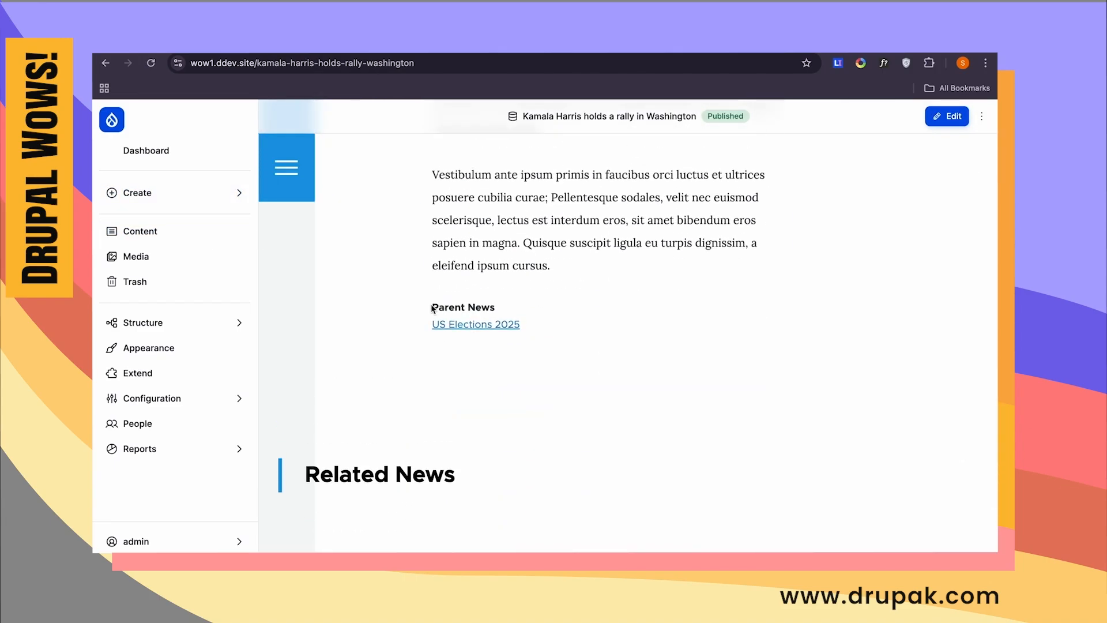
pyautogui.scroll(12, 629, 297)
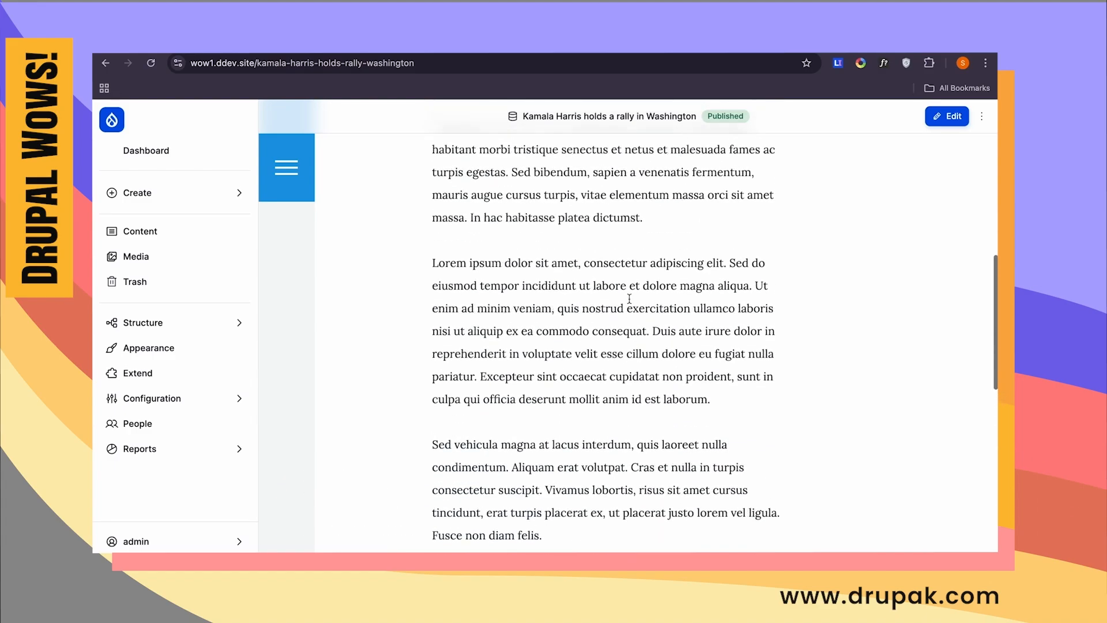
# - Compare the Kamala Harris article's URL path with its Parent News reference, "US Elections 2025"
pyautogui.doubleClick(323, 64)
pyautogui.scroll(-4, 527, 324)
pyautogui.scroll(-8, 527, 324)
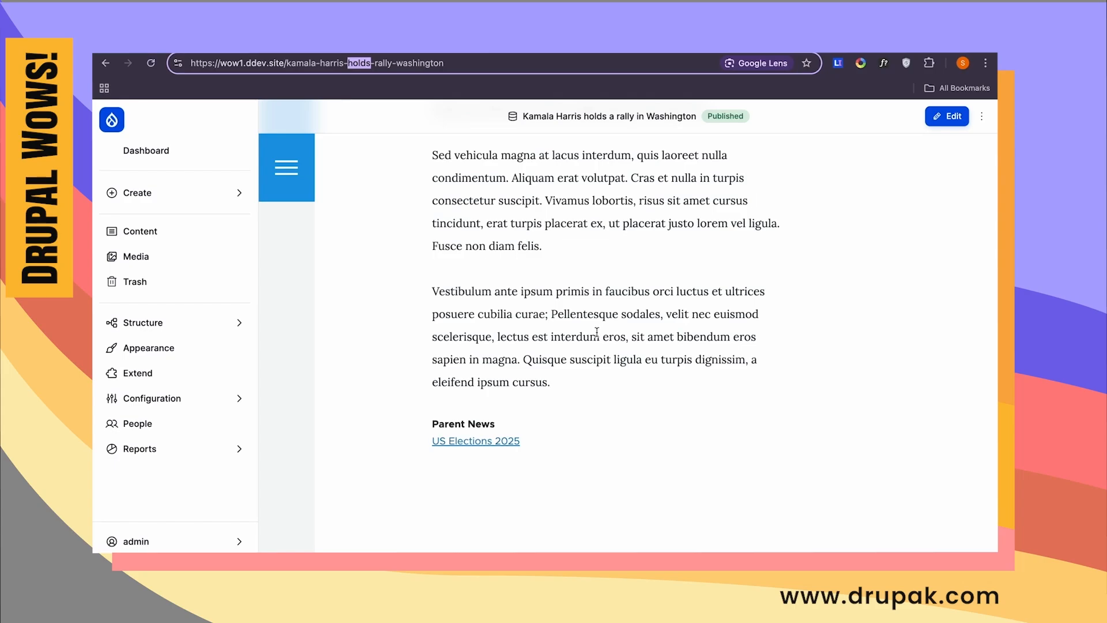
pyautogui.moveTo(533, 443); pyautogui.dragTo(430, 445)
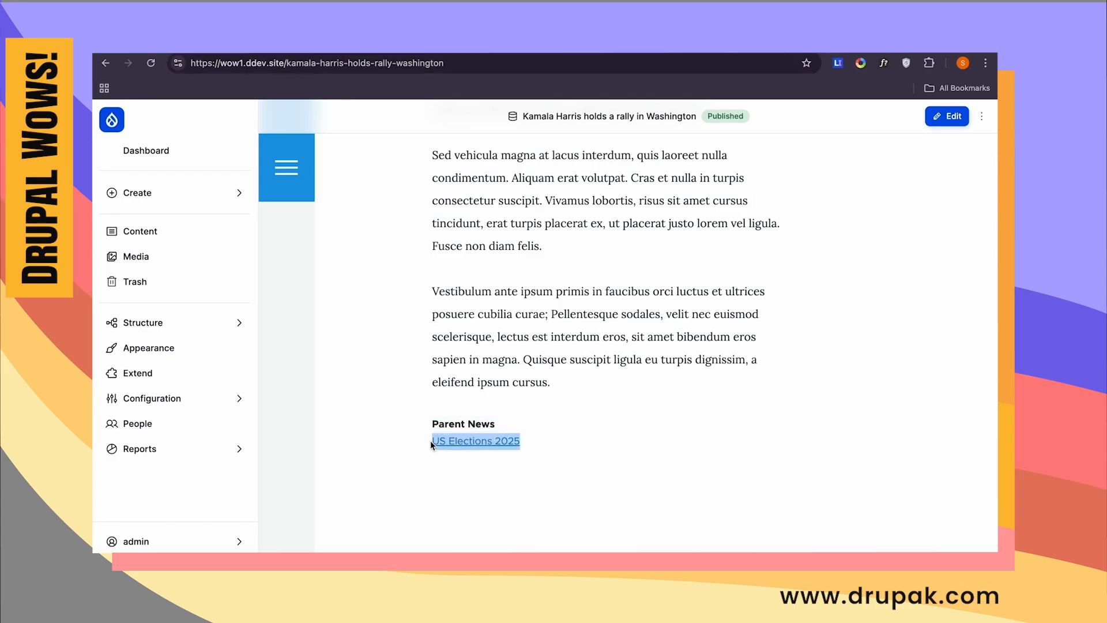
pyautogui.scroll(5, 430, 441)
pyautogui.moveTo(287, 63); pyautogui.dragTo(489, 93)
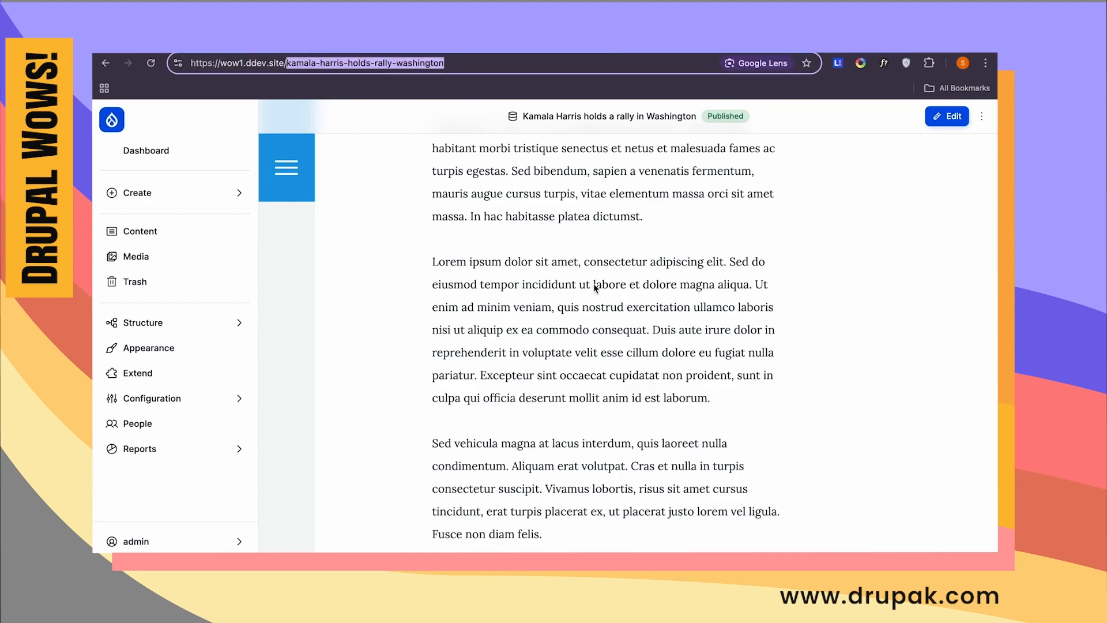
pyautogui.scroll(10, 593, 283)
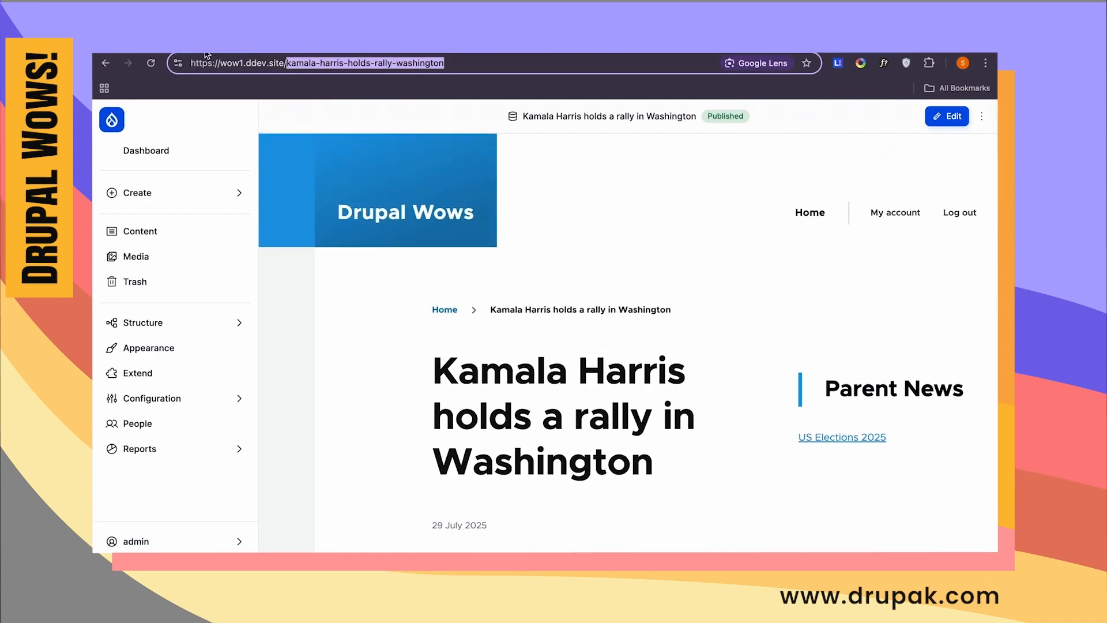
pyautogui.scroll(-10, 527, 296)
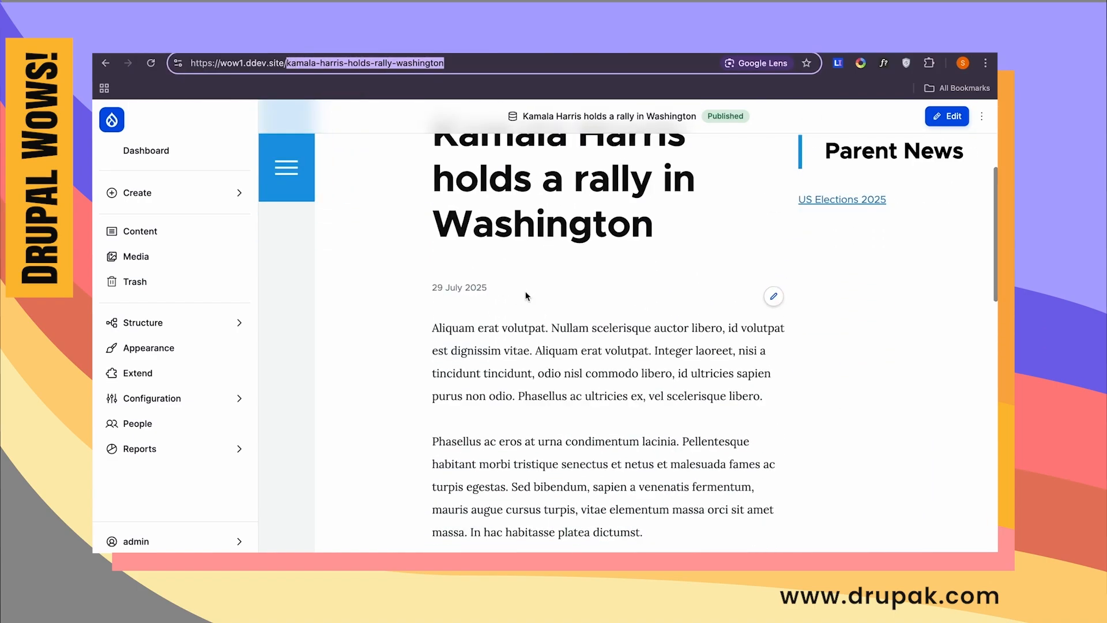
pyautogui.scroll(-8, 526, 296)
pyautogui.click(477, 415)
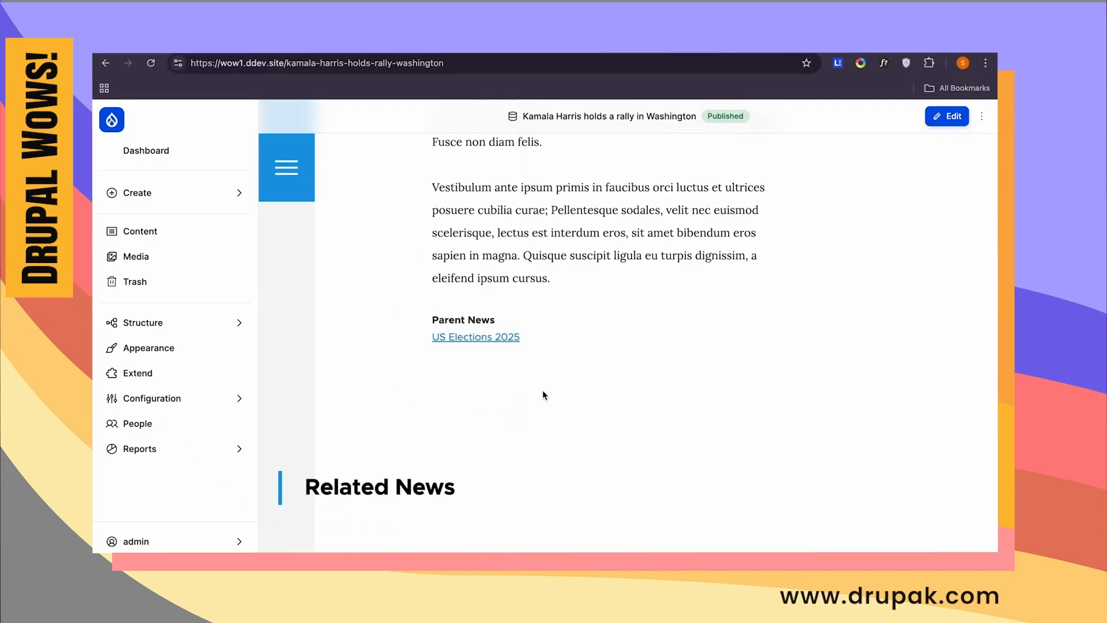
pyautogui.scroll(10, 576, 277)
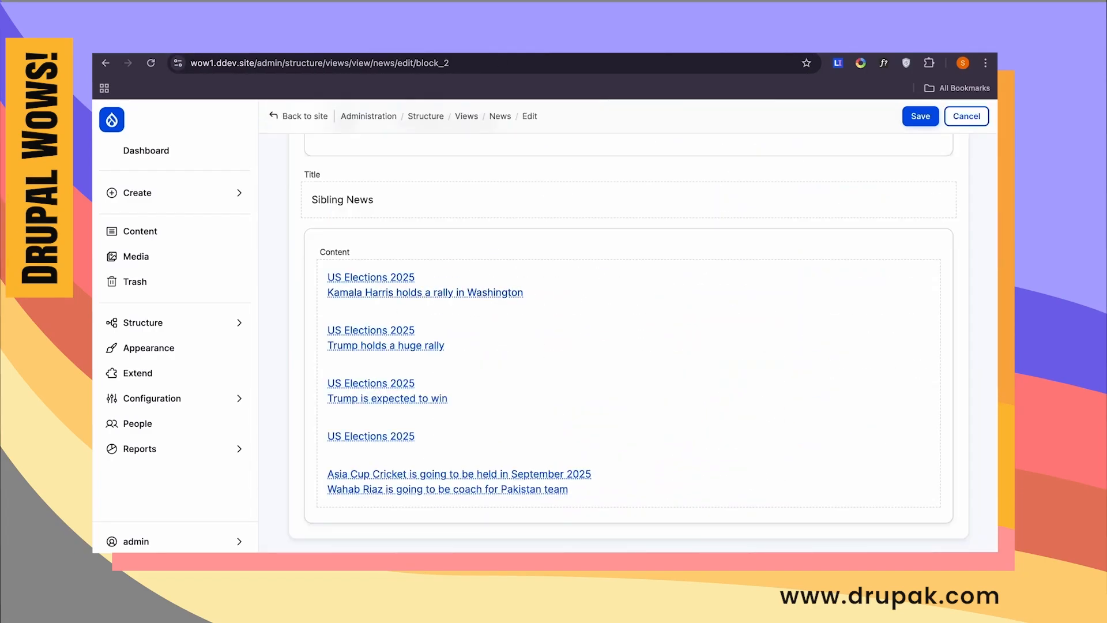
# - Switch to the Views Token Argument module page on drupal.org and highlight the module's name
pyautogui.moveTo(490, 54)
pyautogui.click(772, 52)
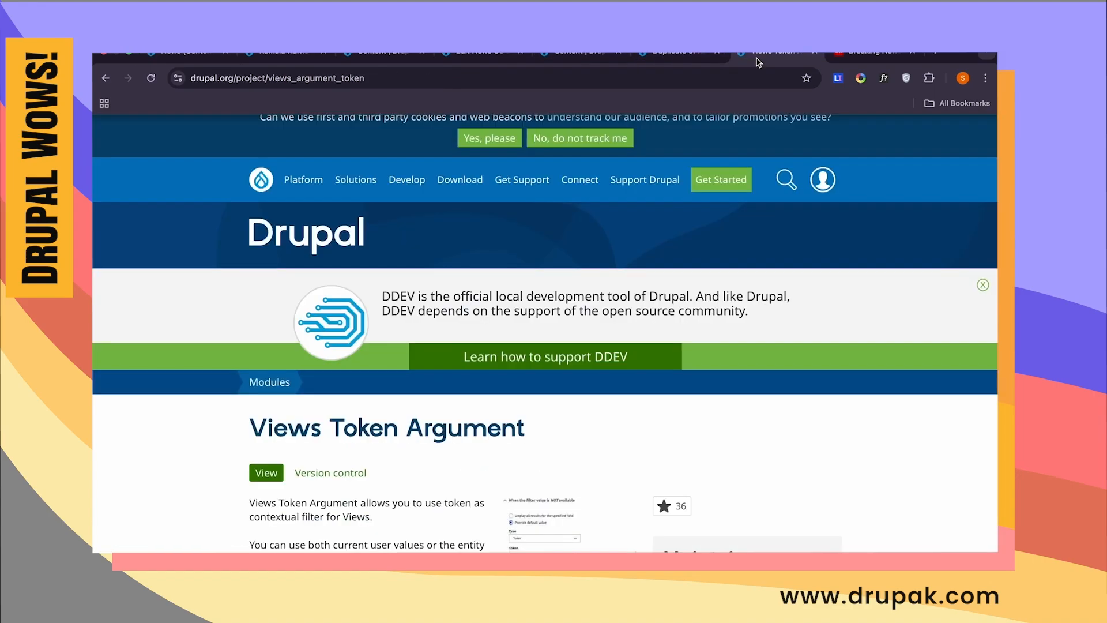
pyautogui.tripleClick(485, 430)
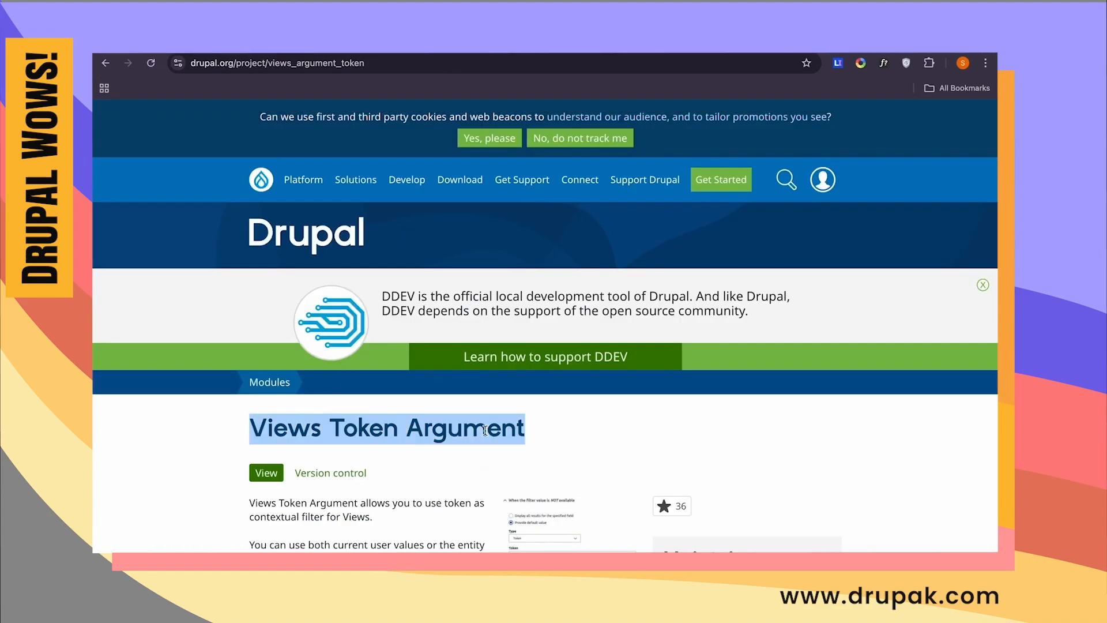
# - Switch back to the News view and add the "Parent News (field_parent_news)" contextual filter to the Sibling News block only
pyautogui.click(236, 56)
pyautogui.scroll(12, 530, 257)
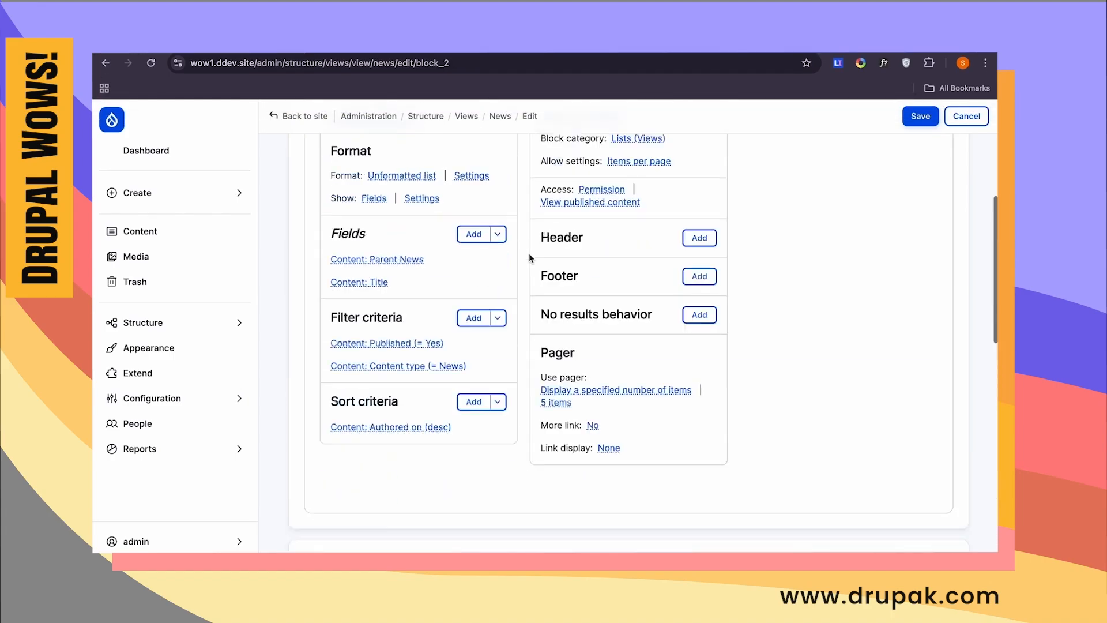
pyautogui.scroll(-1, 529, 258)
pyautogui.click(743, 314)
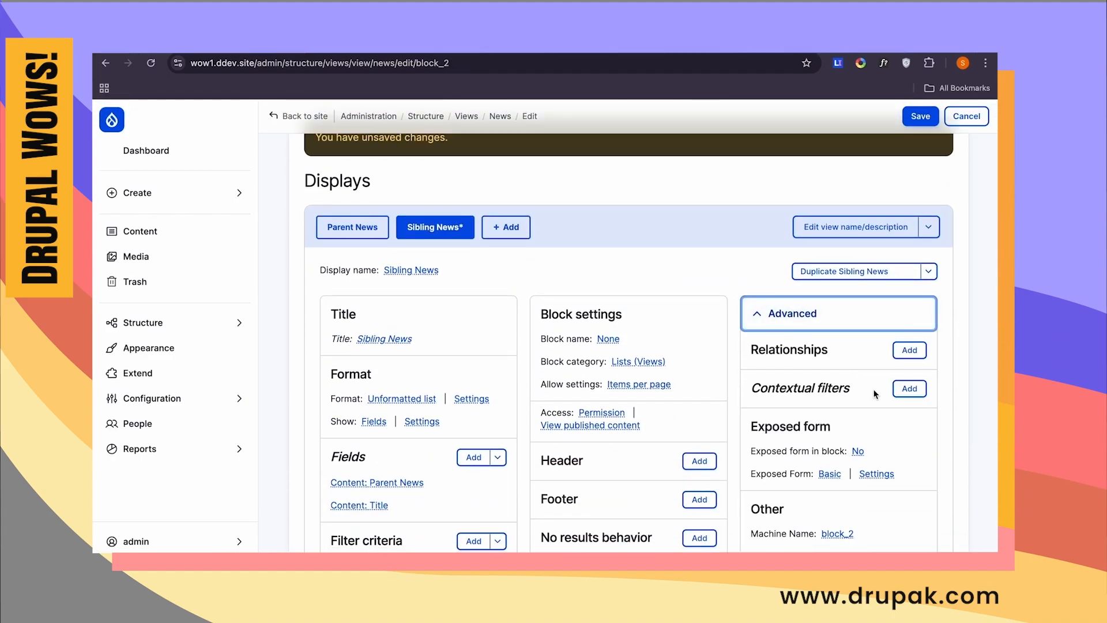
pyautogui.click(908, 392)
pyautogui.click(369, 201)
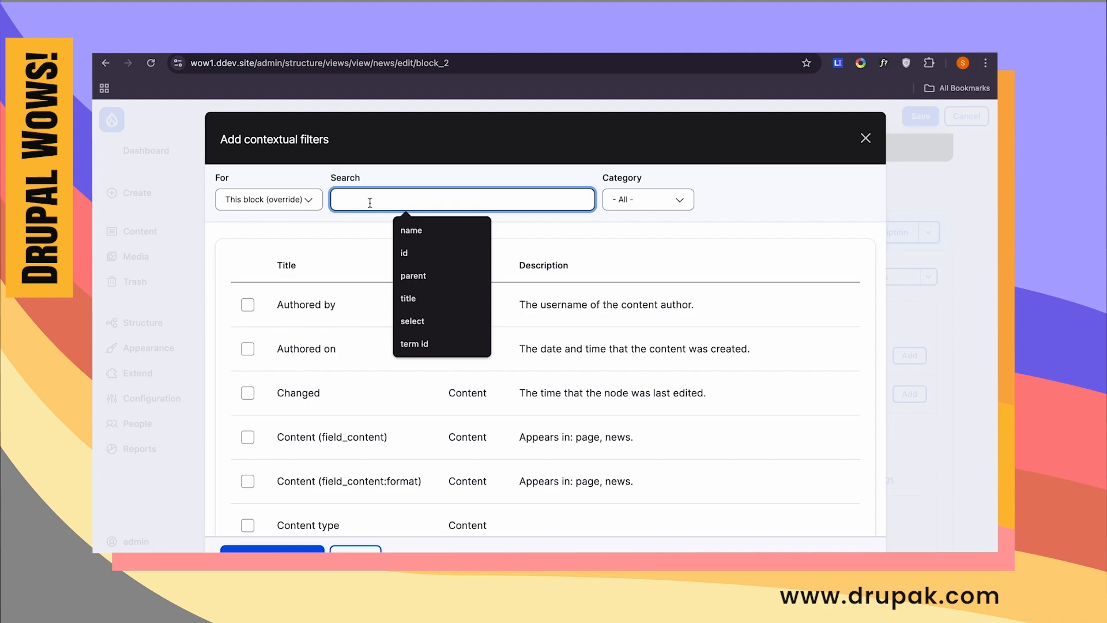
pyautogui.write('parent')
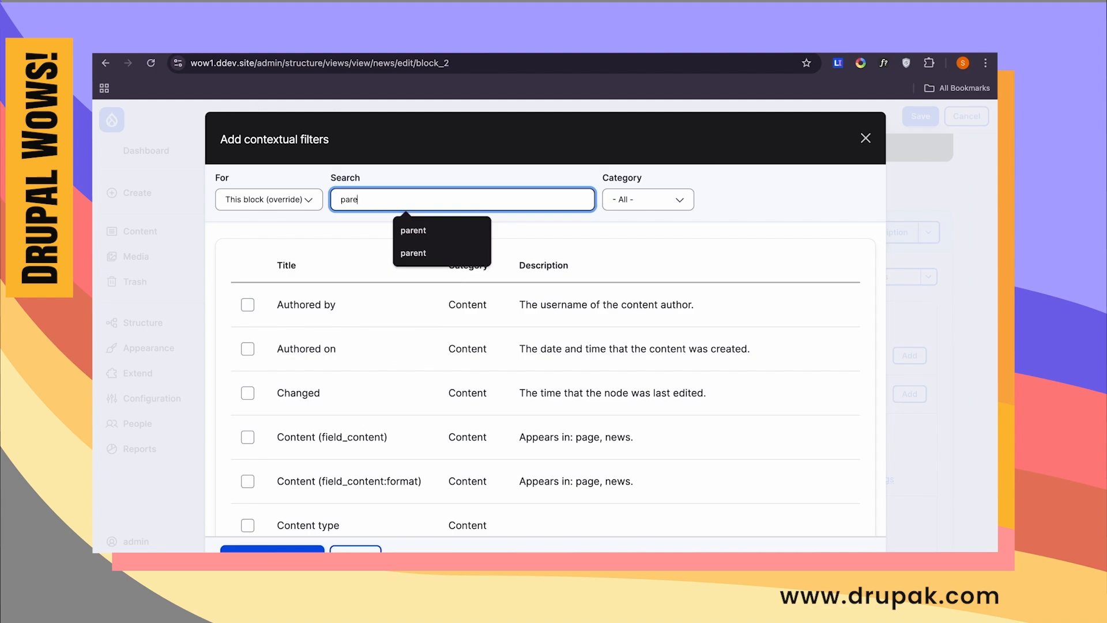
pyautogui.click(248, 306)
pyautogui.click(286, 426)
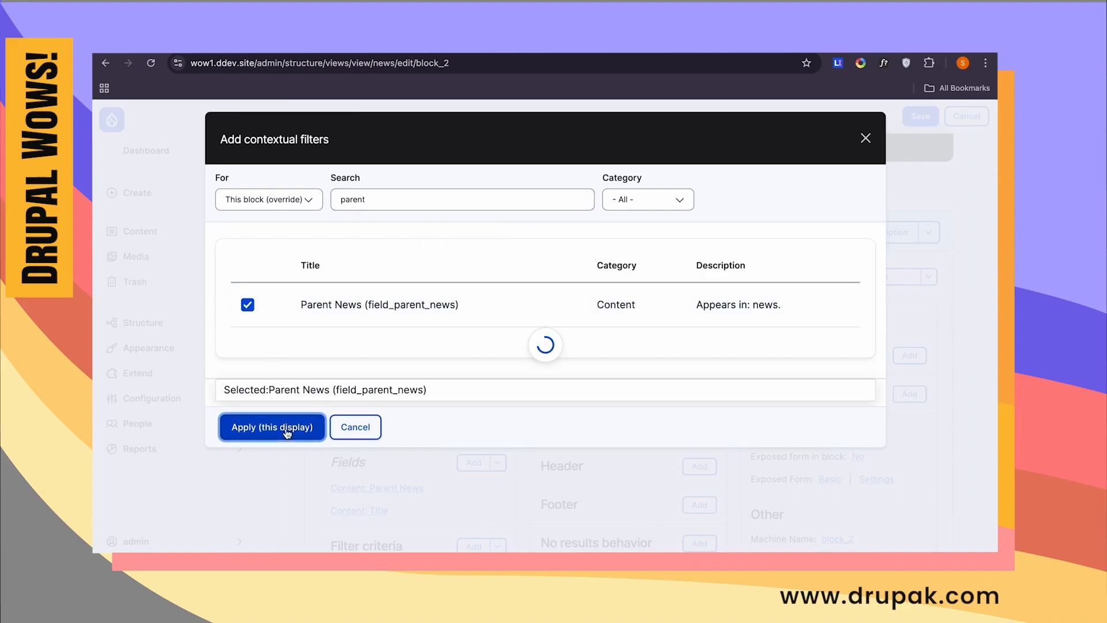
pyautogui.click(328, 376)
pyautogui.click(325, 421)
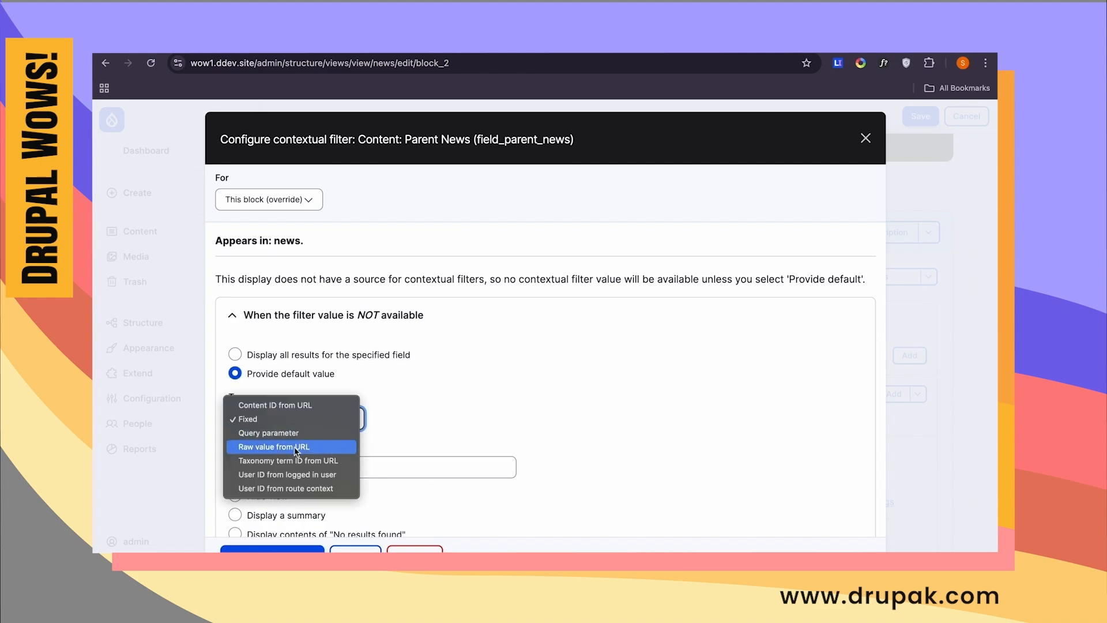
pyautogui.click(460, 373)
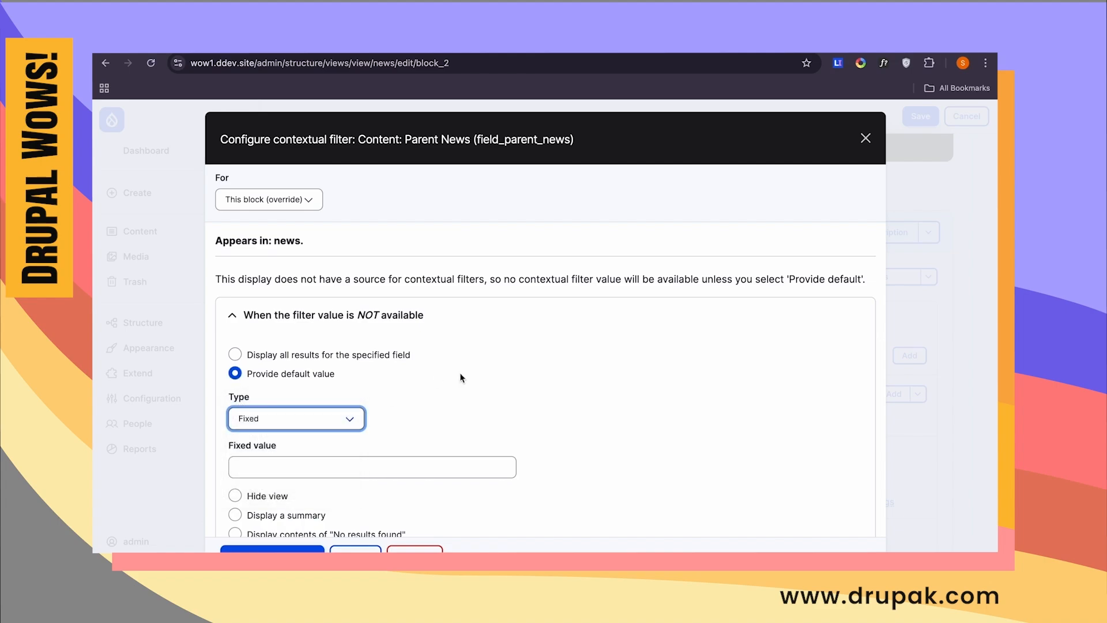
pyautogui.scroll(-1, 459, 378)
pyautogui.click(327, 362)
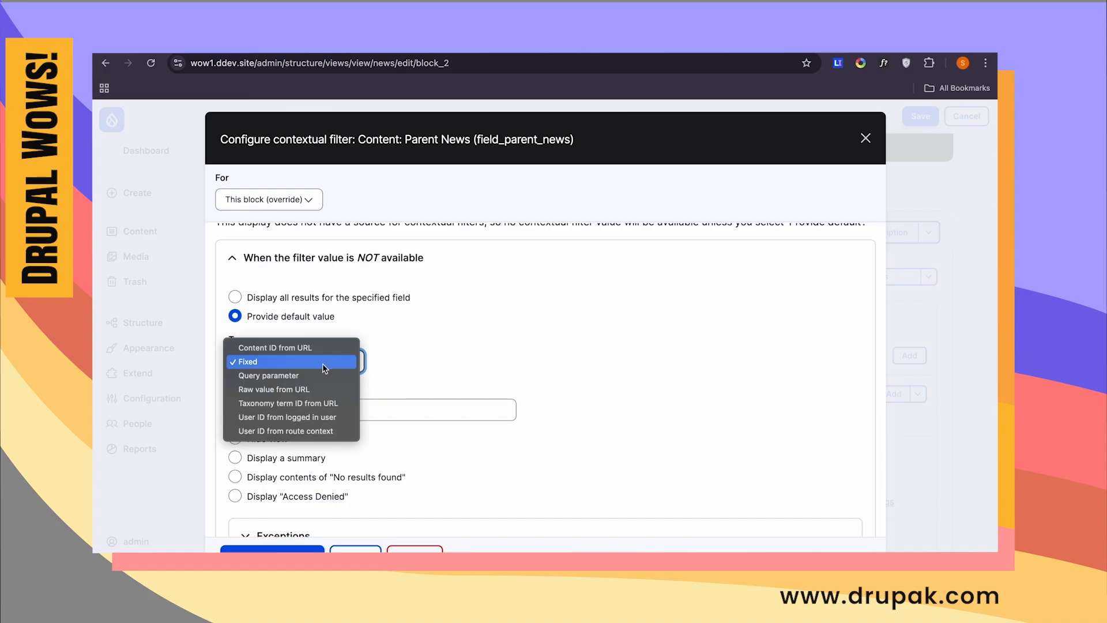
pyautogui.click(328, 363)
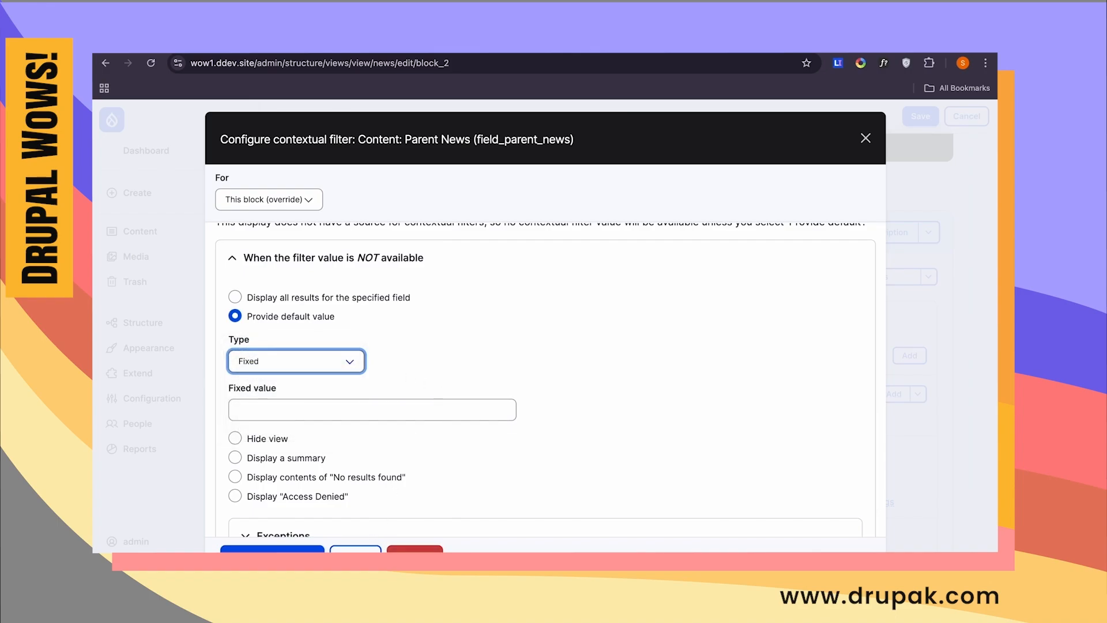
pyautogui.click(355, 549)
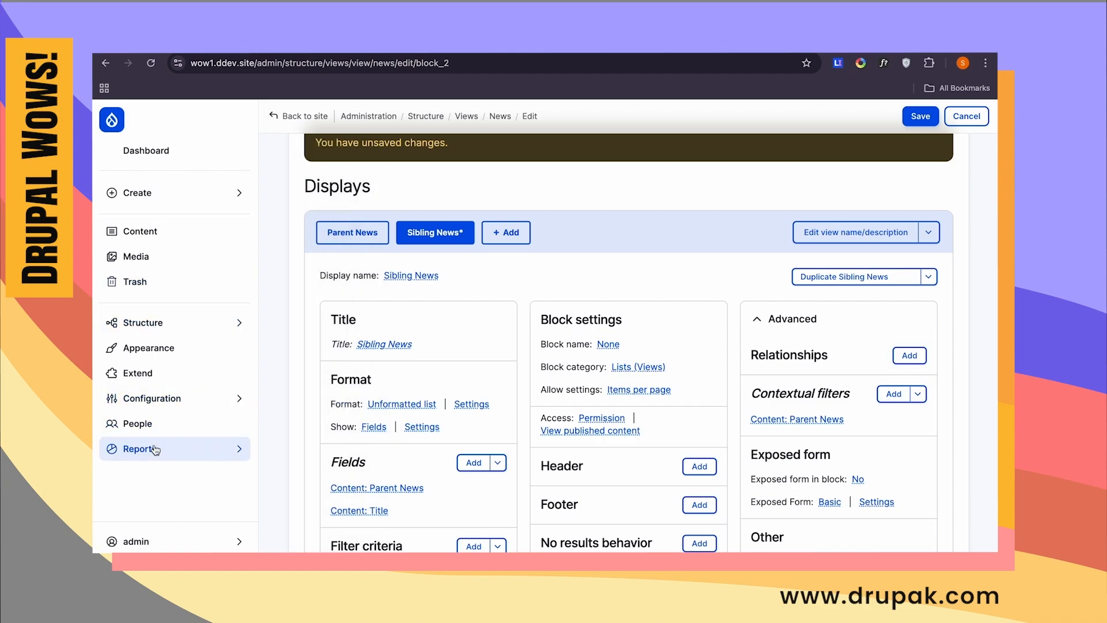
# - Search the site's module list for "token", "url" and "argument", and clear the filter
pyautogui.click(170, 373)
pyautogui.click(491, 345)
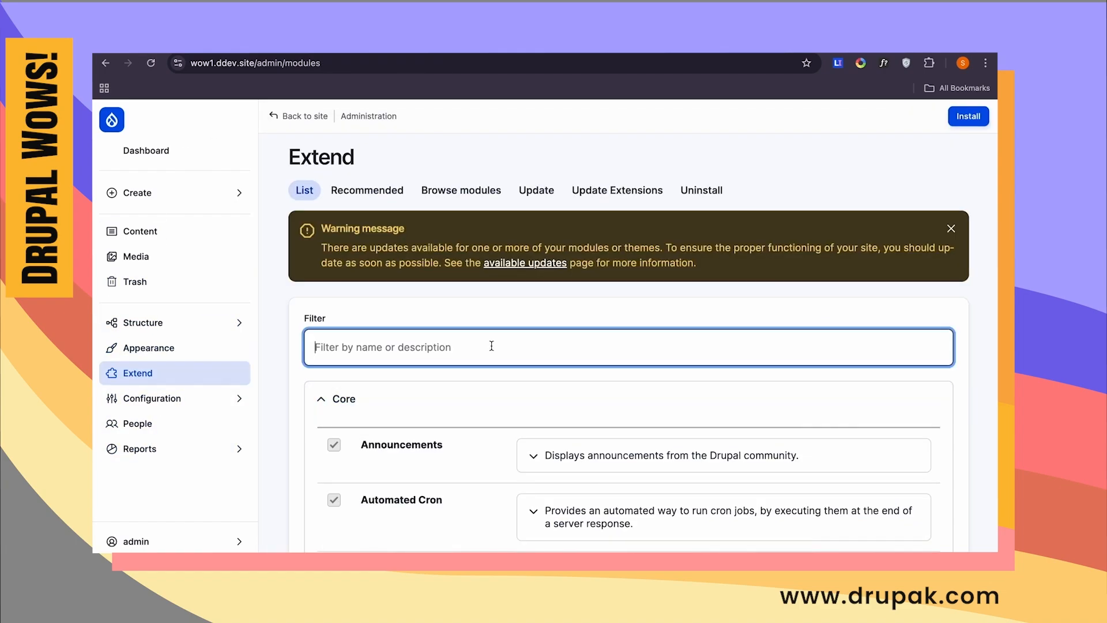
pyautogui.write('token')
pyautogui.scroll(-2, 491, 346)
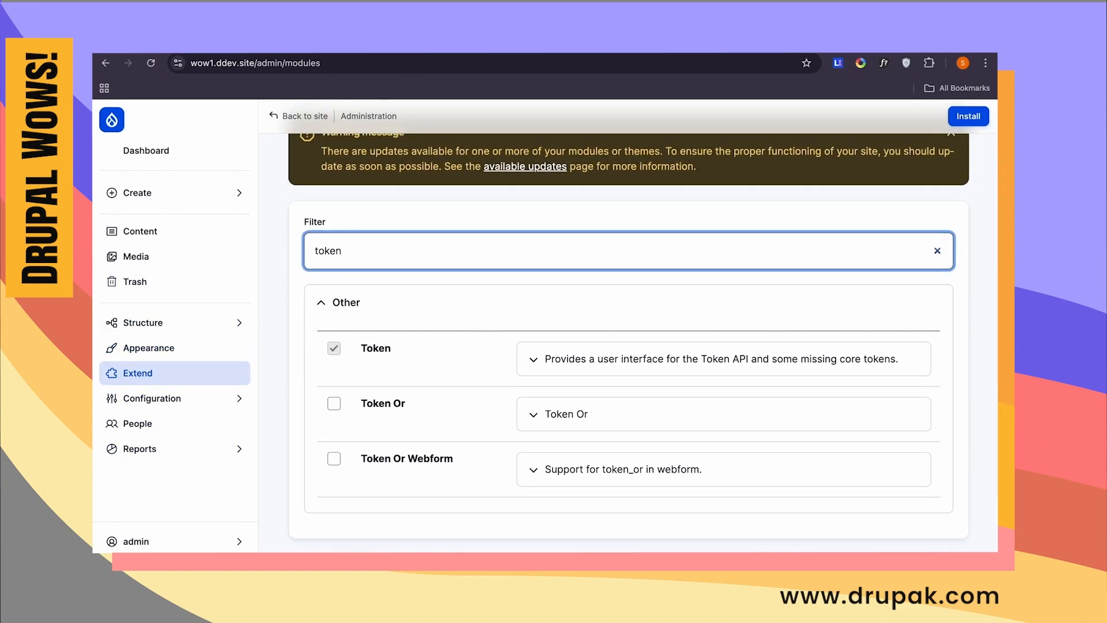
pyautogui.doubleClick(383, 261)
pyautogui.write('url')
pyautogui.press('BackSpace')
pyautogui.press('BackSpace')
pyautogui.press('BackSpace')
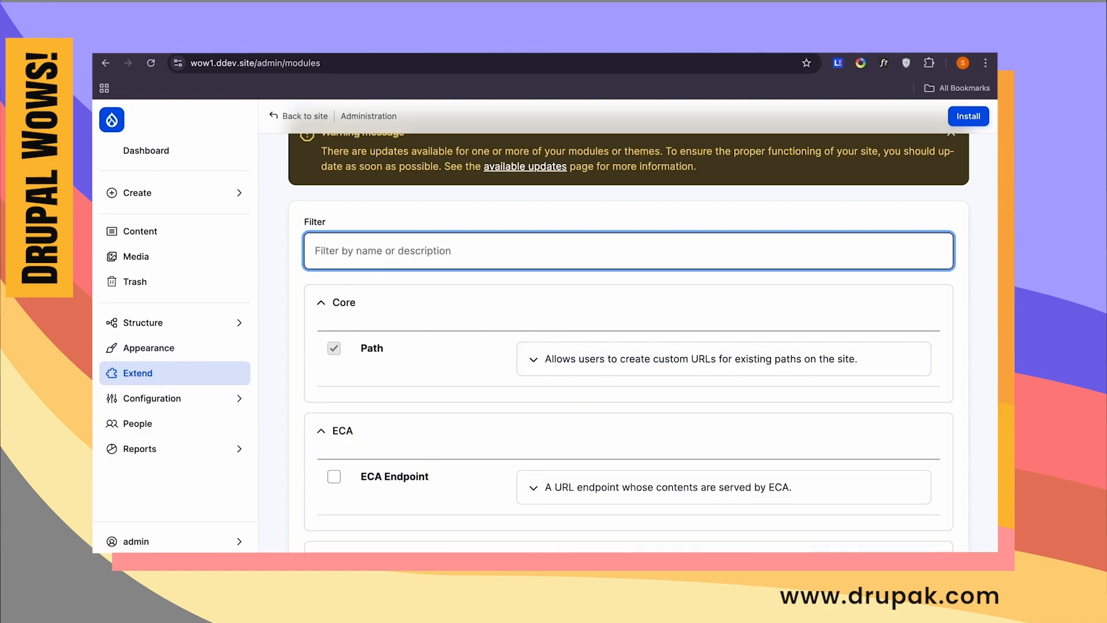
pyautogui.write('argument')
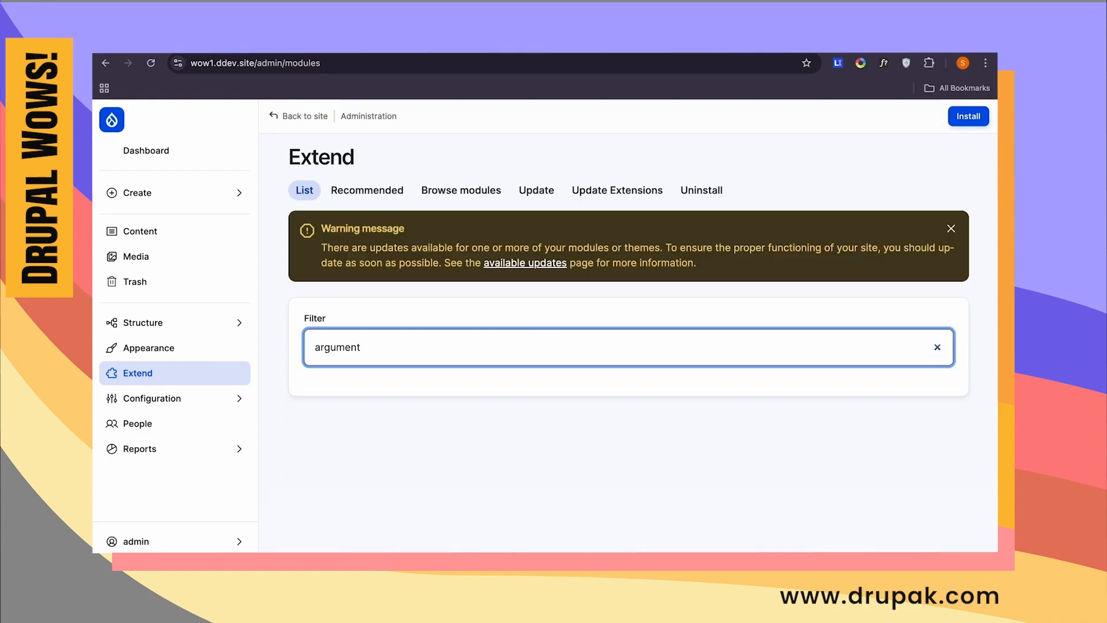
pyautogui.doubleClick(337, 348)
pyautogui.press('BackSpace')
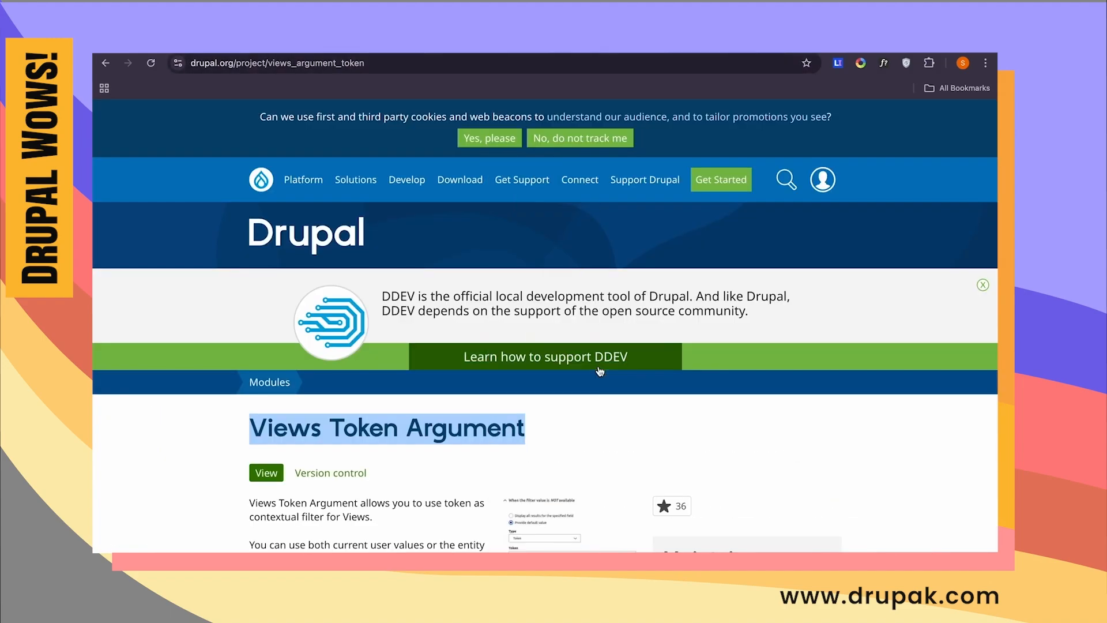
# - Get the Composer command from the Views Token Argument page and, in the terminal, enable the module with "ddev drush en views_argument_token -y"
pyautogui.scroll(-15, 599, 371)
pyautogui.click(616, 338)
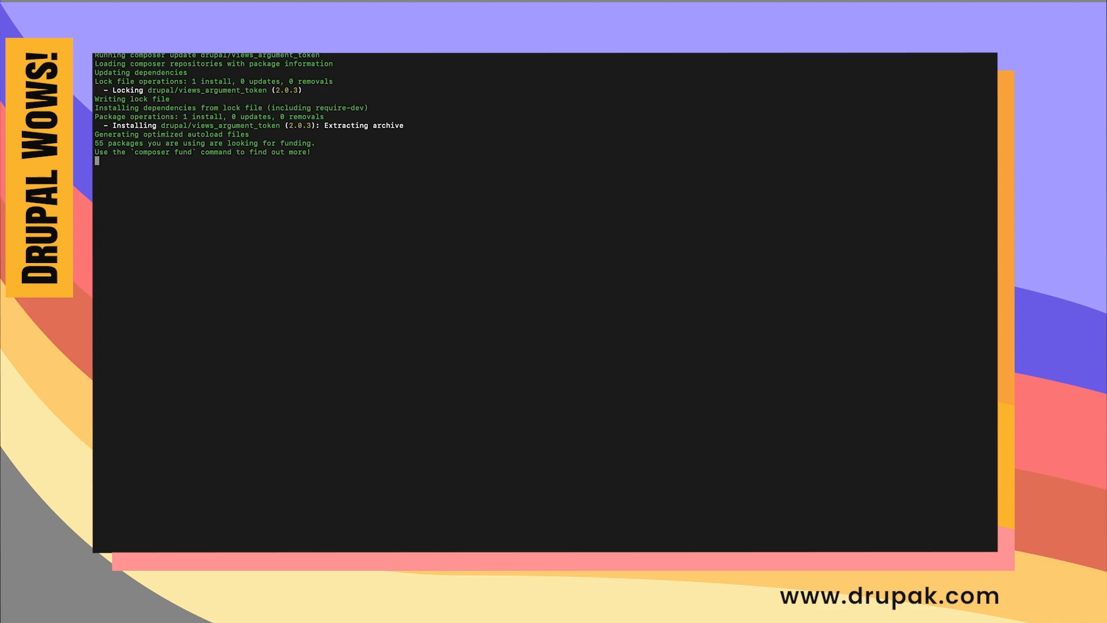
pyautogui.write('dd')
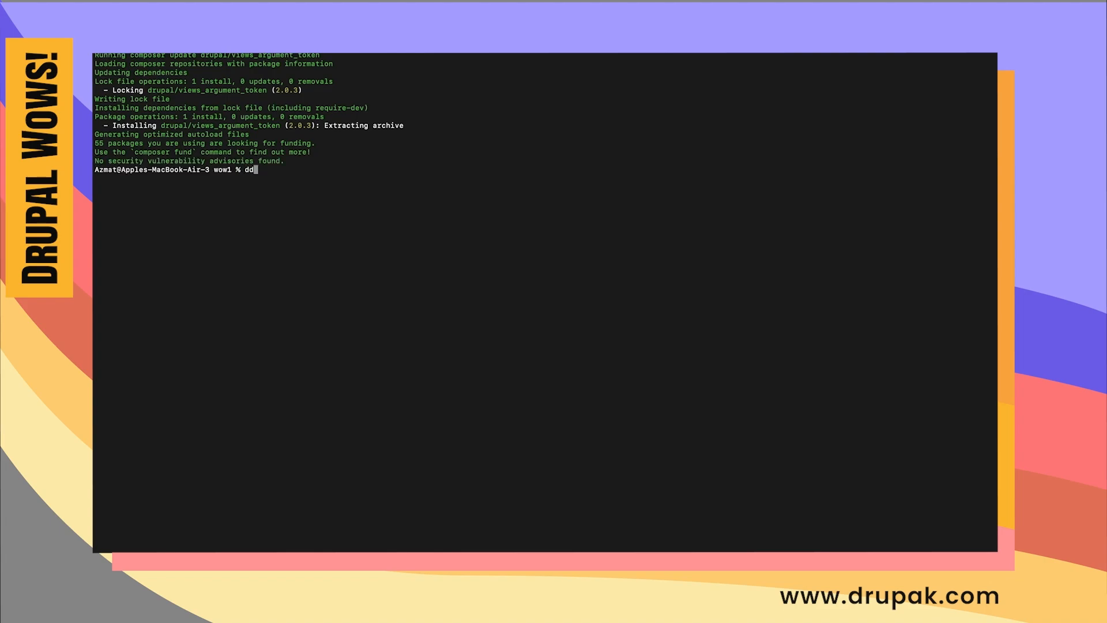
pyautogui.write('ev drush en views_argument_token -y')
pyautogui.press('Return')
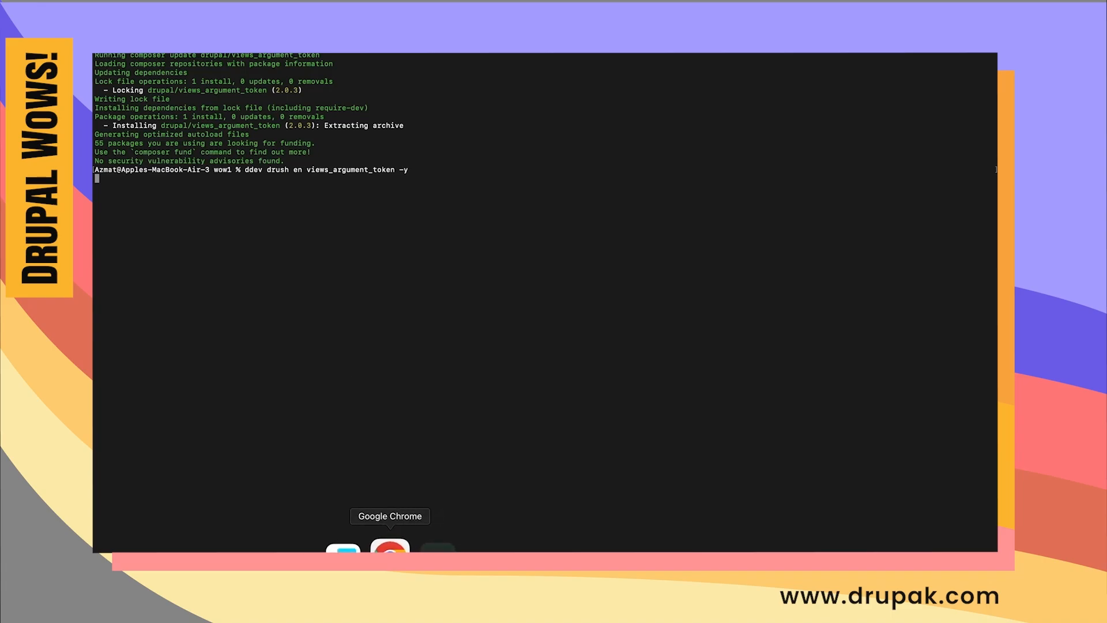
# - Switch back to Google Chrome and reopen the News view for editing at its Sibling News display
pyautogui.click(389, 548)
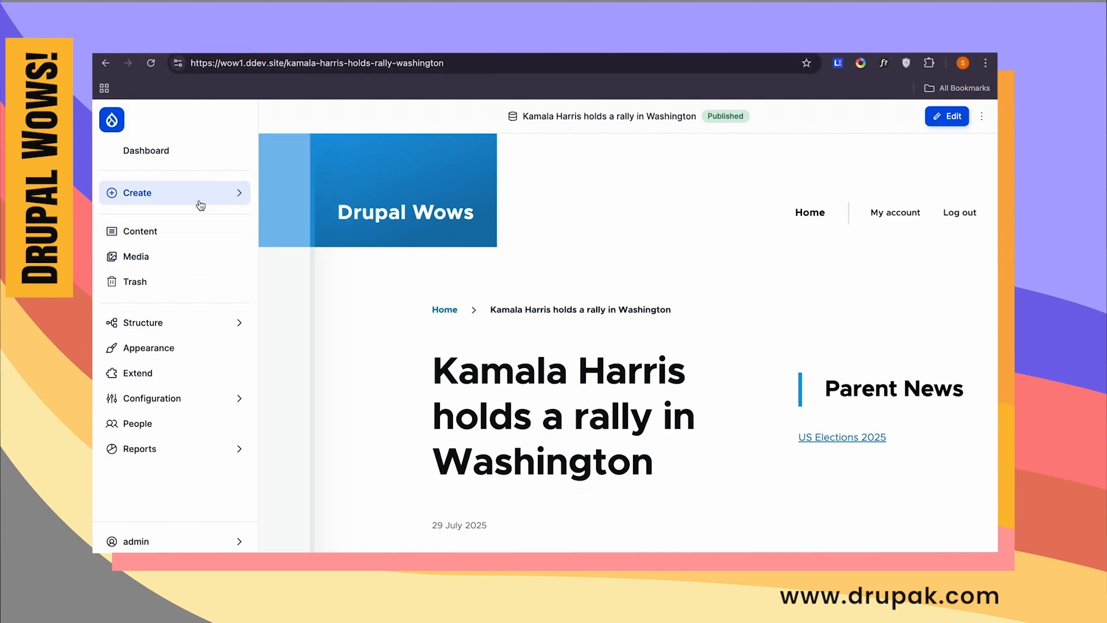
pyautogui.click(203, 323)
pyautogui.click(326, 387)
pyautogui.click(470, 249)
pyautogui.write('news')
pyautogui.click(913, 374)
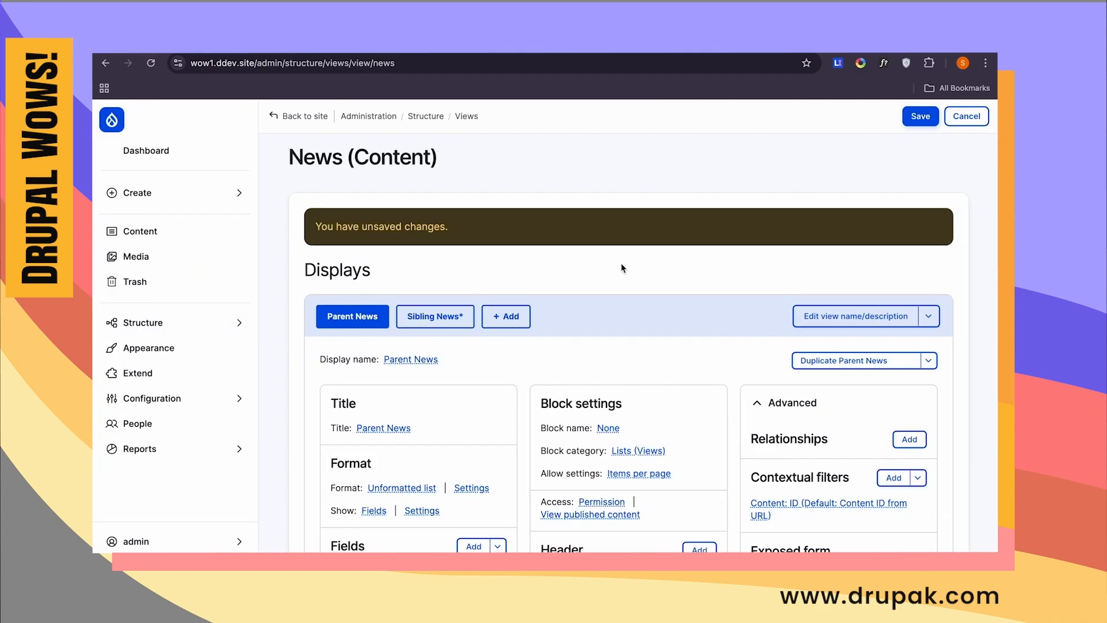
pyautogui.click(453, 315)
pyautogui.scroll(-4, 582, 275)
pyautogui.scroll(3, 582, 275)
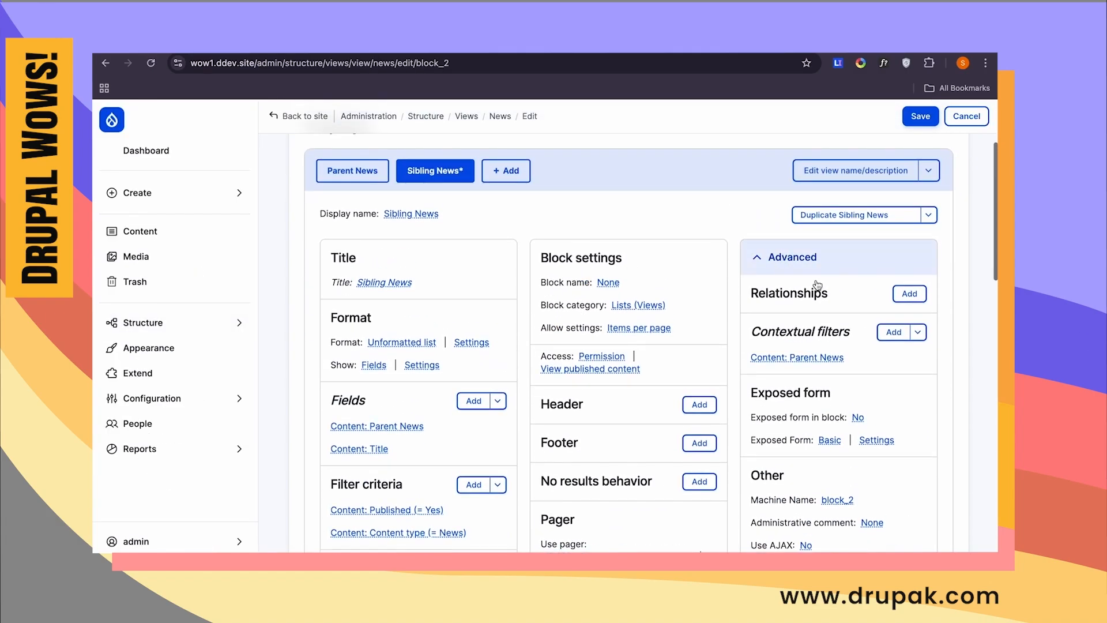
# - Set the Sibling News block's Parent News contextual filter to provide a default value of type Token
pyautogui.click(818, 357)
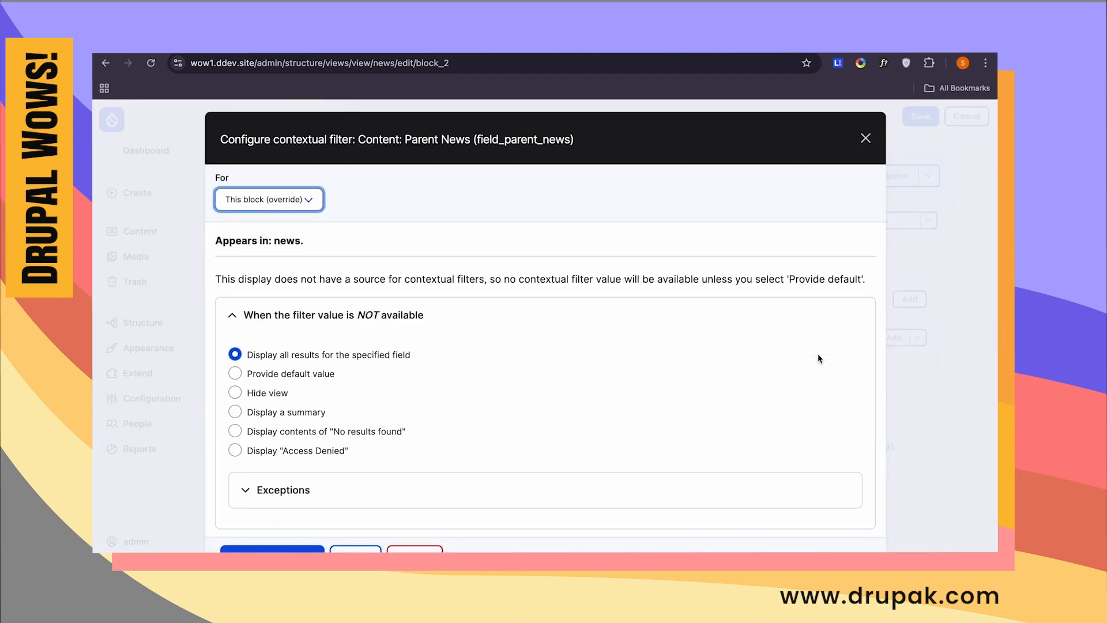
pyautogui.click(307, 373)
pyautogui.click(322, 411)
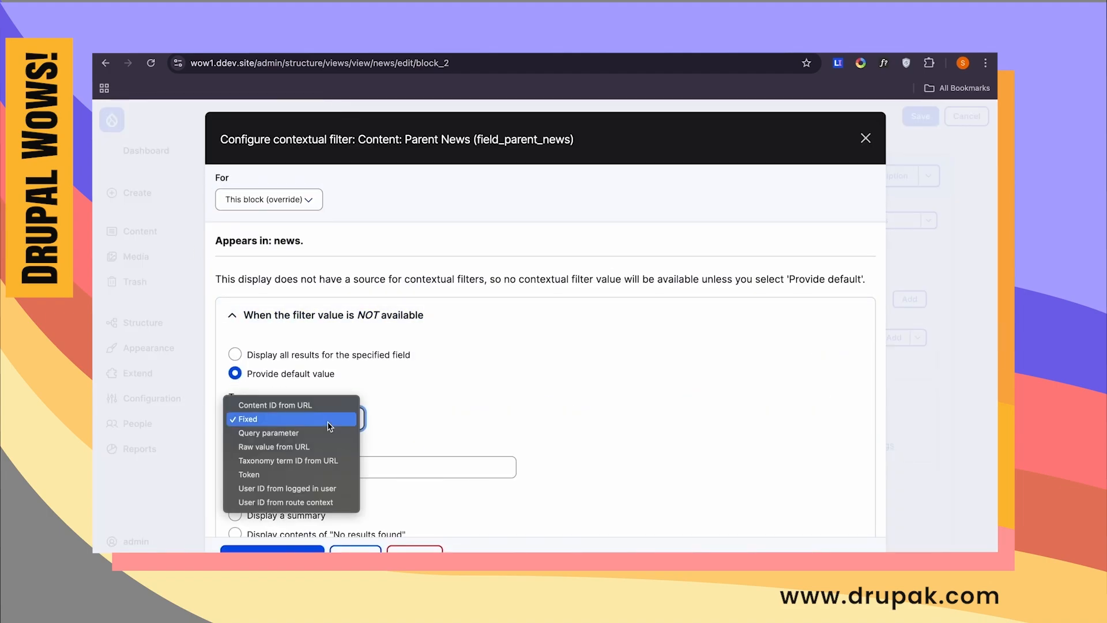
pyautogui.click(288, 474)
pyautogui.scroll(-3, 294, 463)
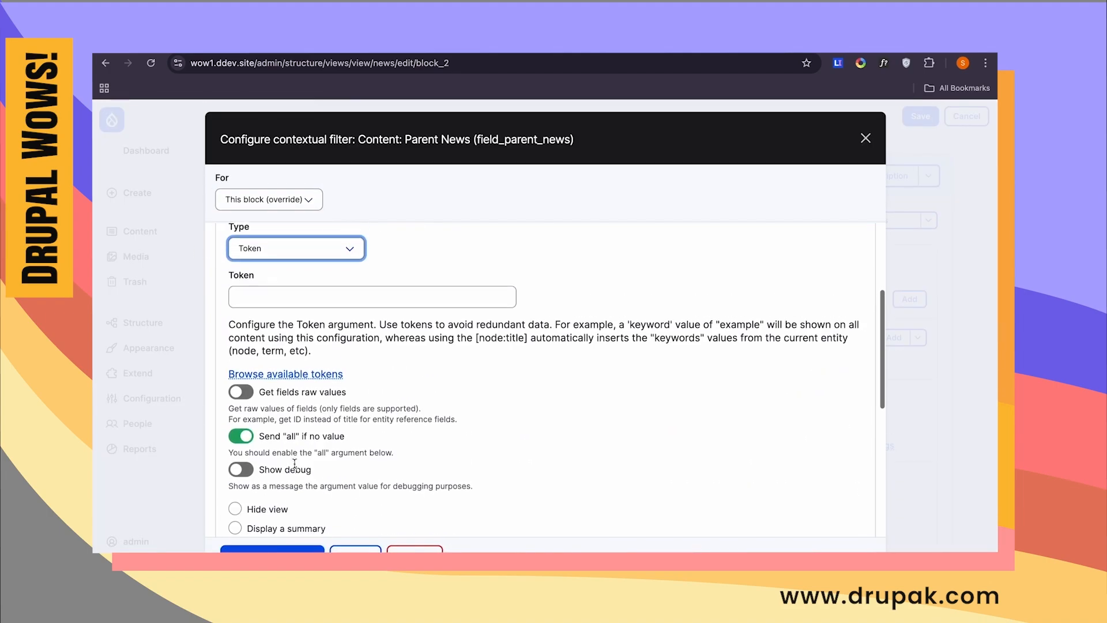
# - Browse the available tokens and look through the Nodes group for the Parent News field's token
pyautogui.click(316, 379)
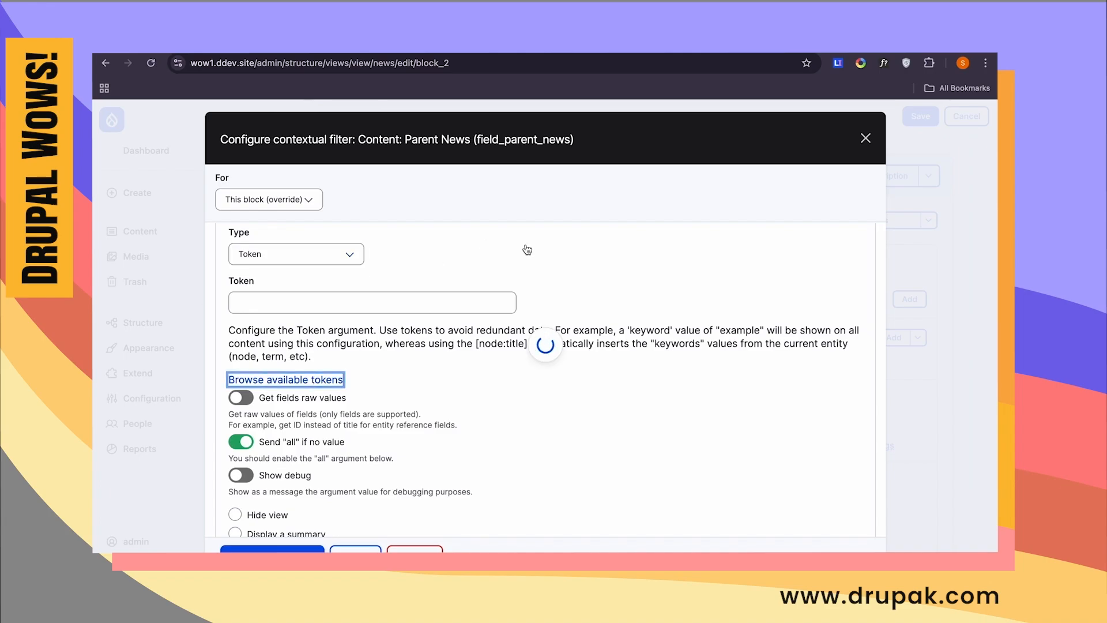
pyautogui.scroll(-4, 799, 421)
pyautogui.scroll(-5, 798, 417)
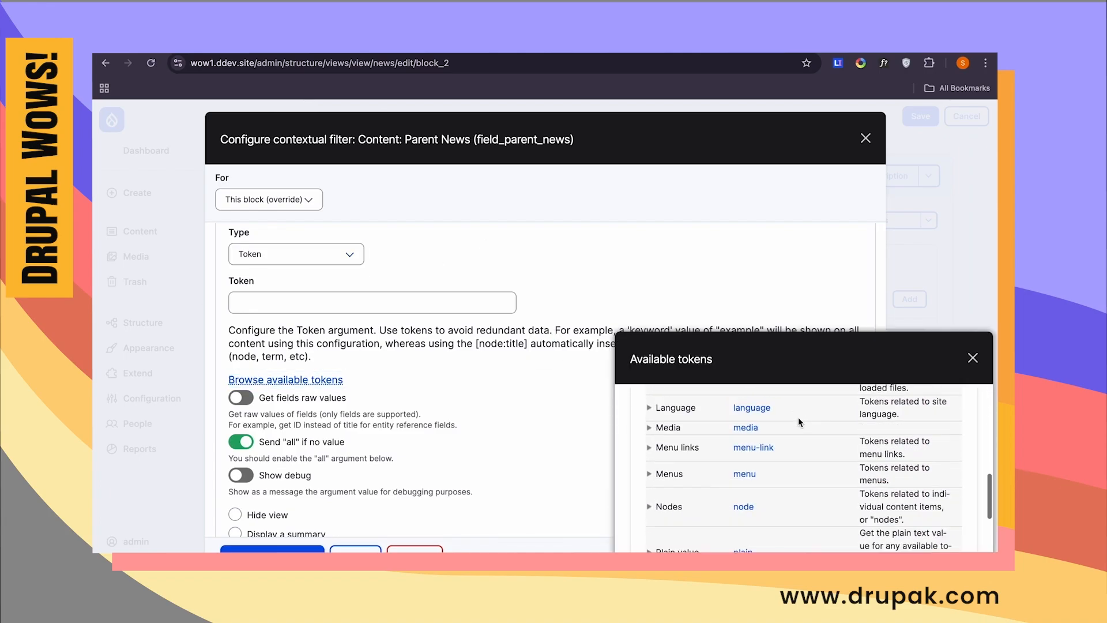
pyautogui.click(650, 464)
pyautogui.scroll(-1, 651, 476)
pyautogui.scroll(-3, 652, 476)
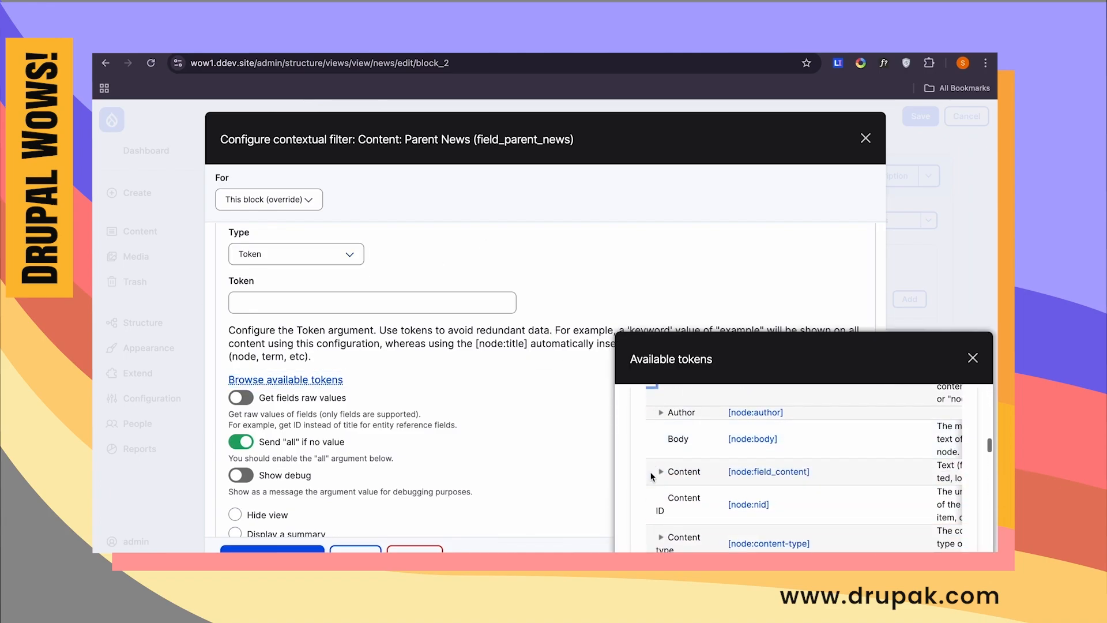
pyautogui.scroll(-8, 651, 476)
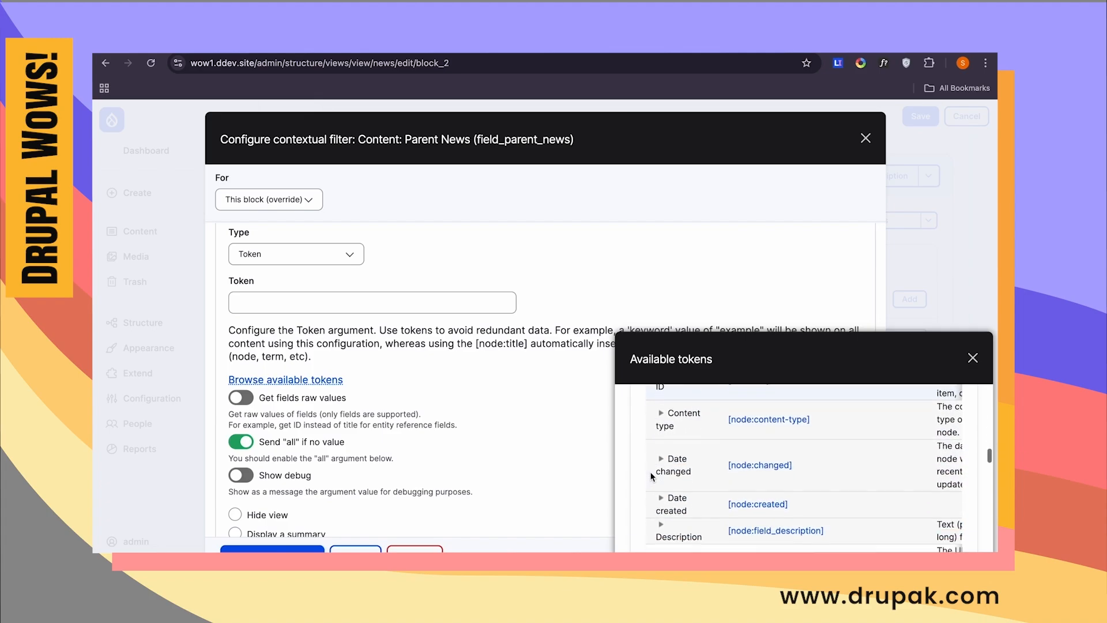
pyautogui.scroll(-7, 651, 476)
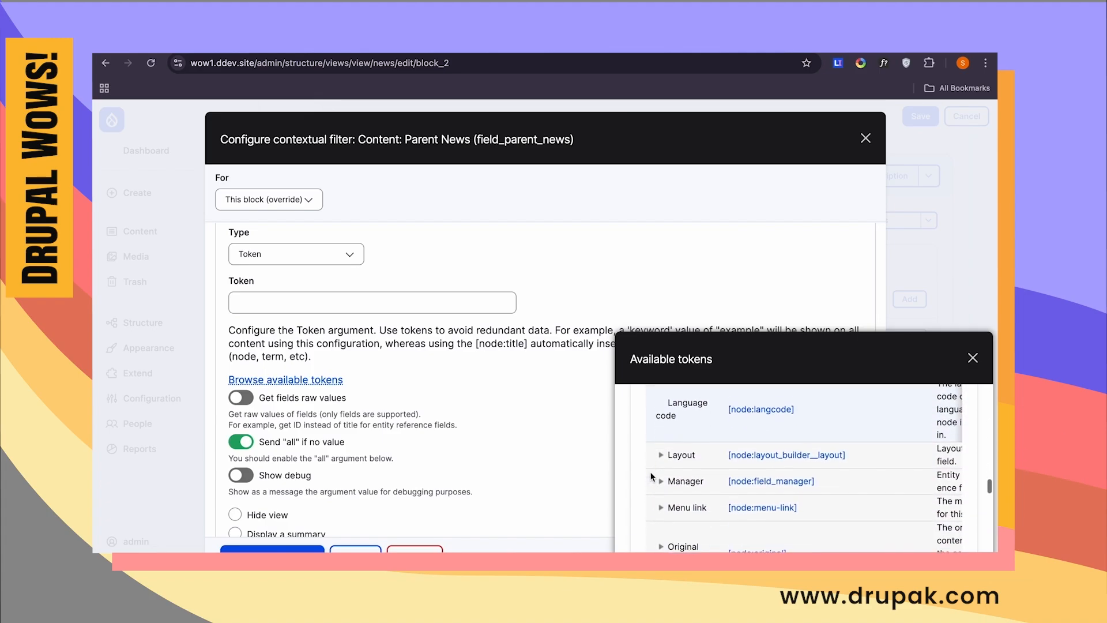
pyautogui.scroll(10, 736, 476)
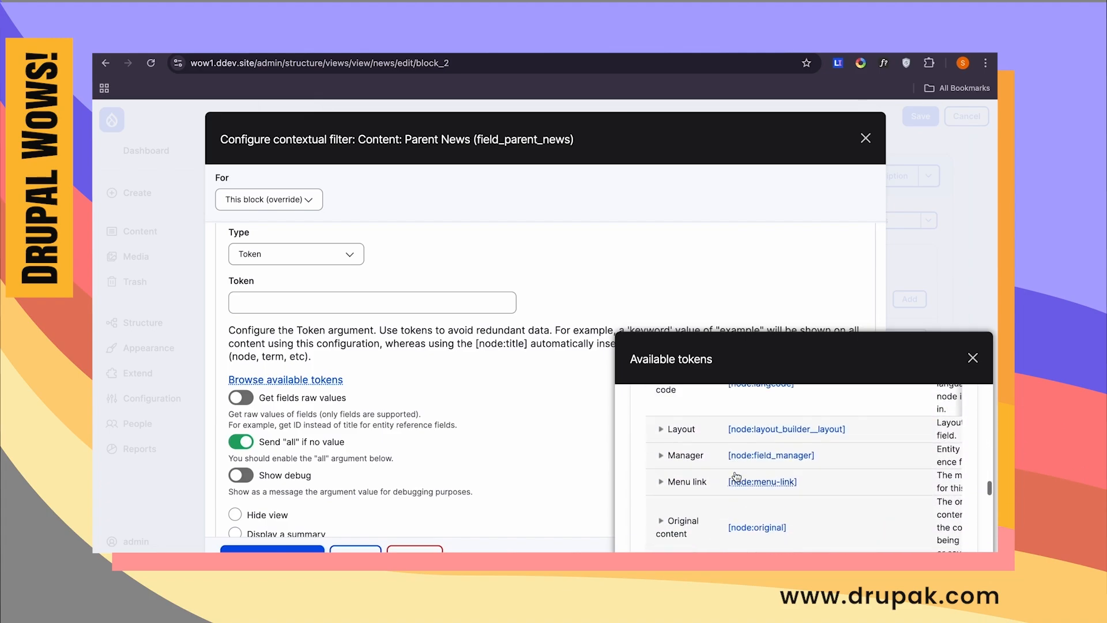
pyautogui.scroll(-5, 736, 476)
pyautogui.scroll(-3, 734, 474)
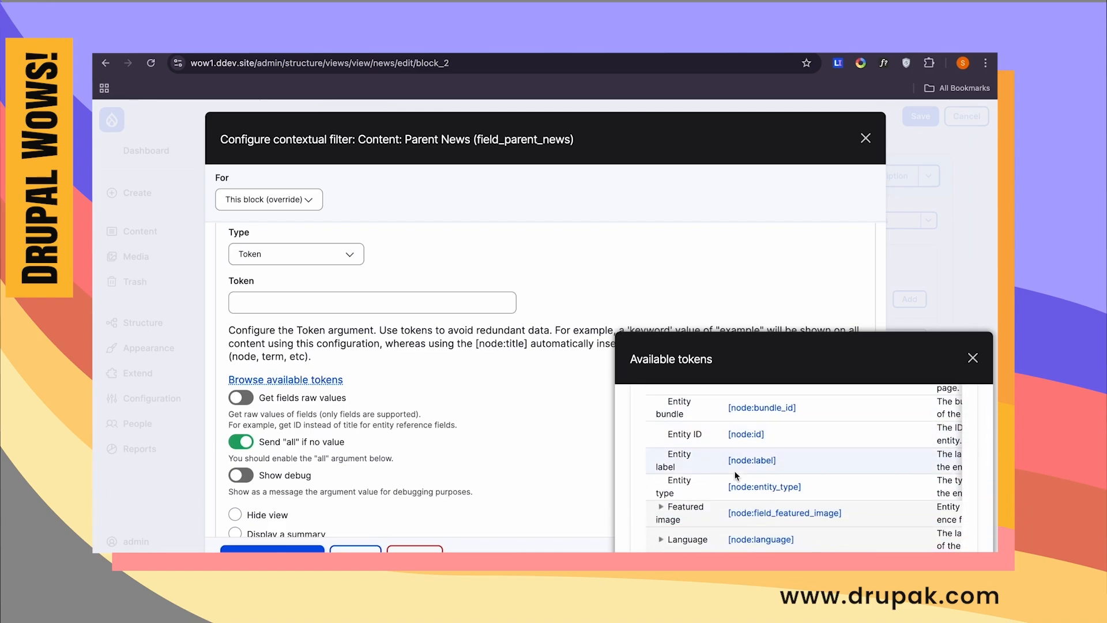
pyautogui.scroll(-5, 736, 476)
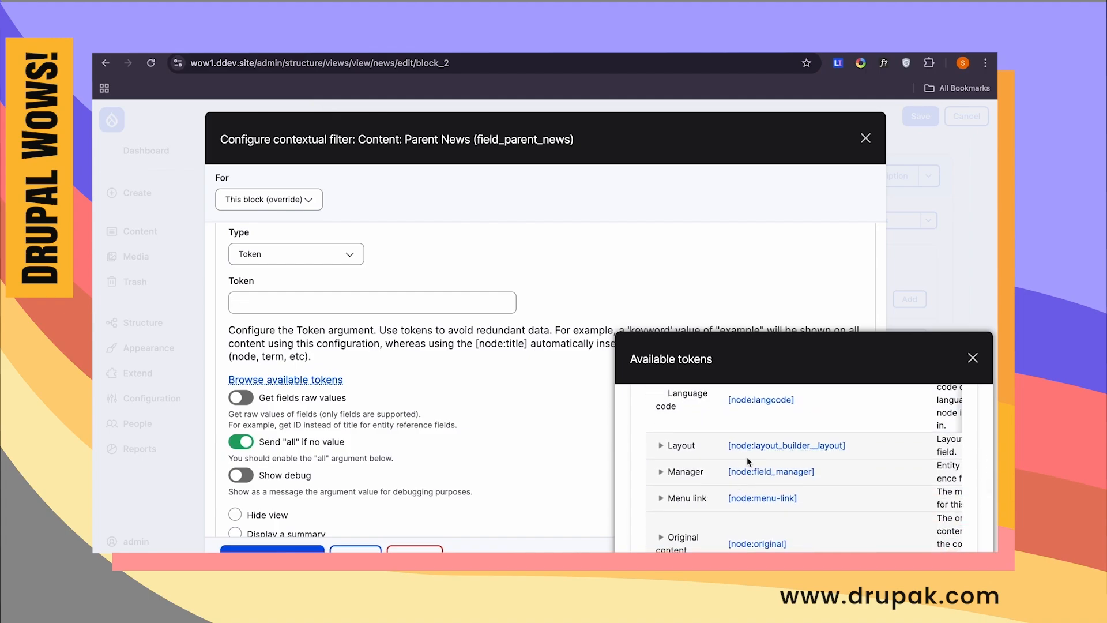
pyautogui.scroll(-2, 744, 470)
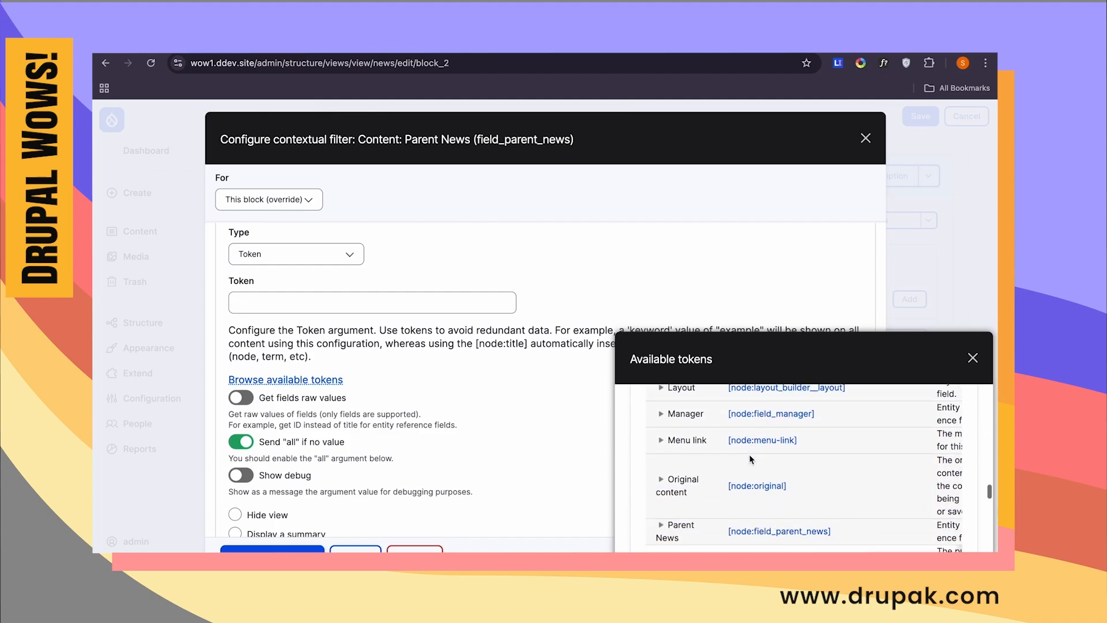
# - Insert the [node:field_parent_news] token as the Parent News contextual filter's default, close the token list and apply the filter
pyautogui.click(758, 530)
pyautogui.click(646, 140)
pyautogui.click(331, 301)
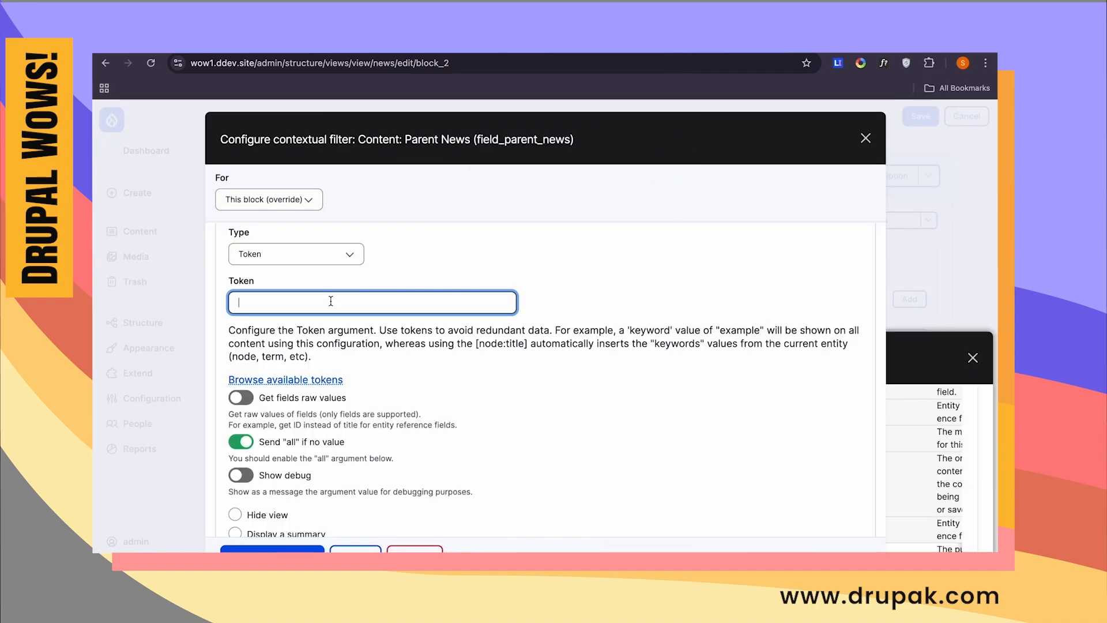
pyautogui.click(926, 374)
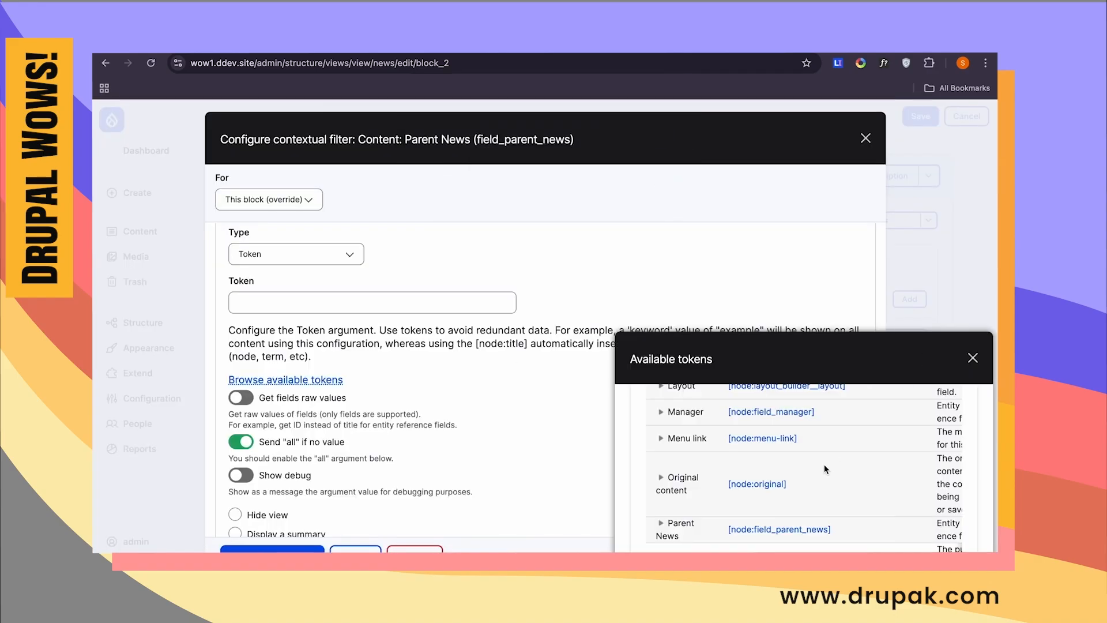
pyautogui.click(784, 532)
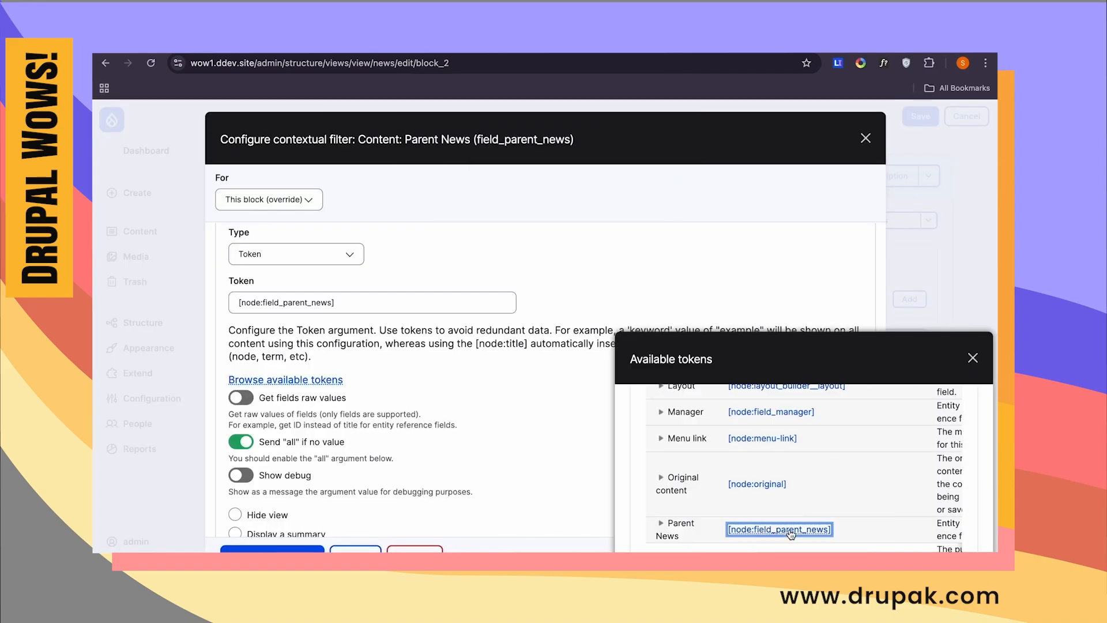
pyautogui.click(974, 359)
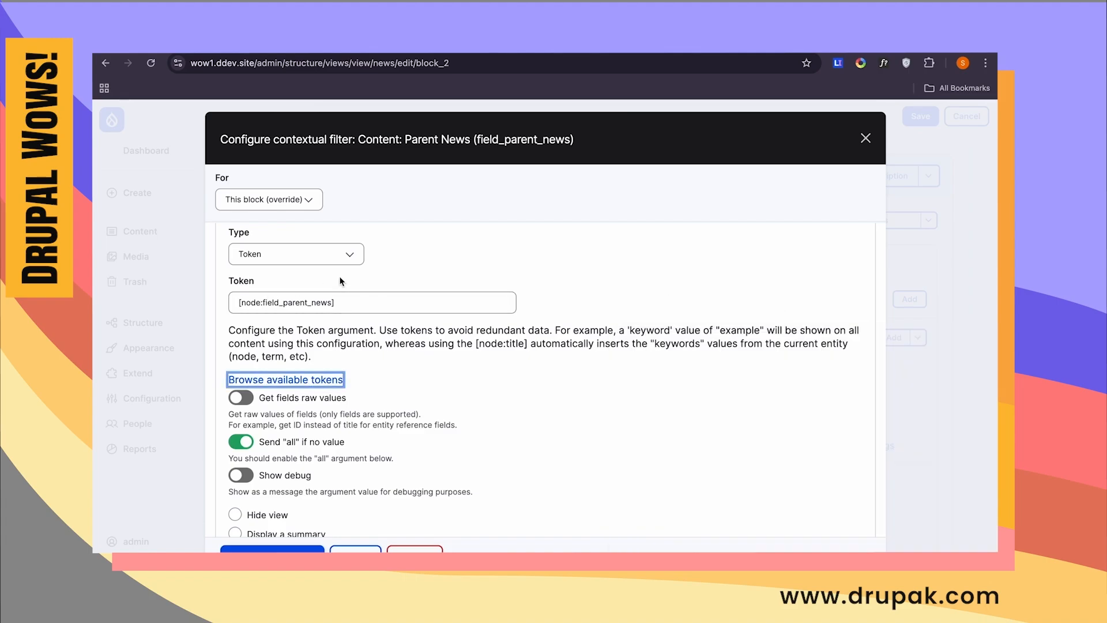
pyautogui.click(284, 302)
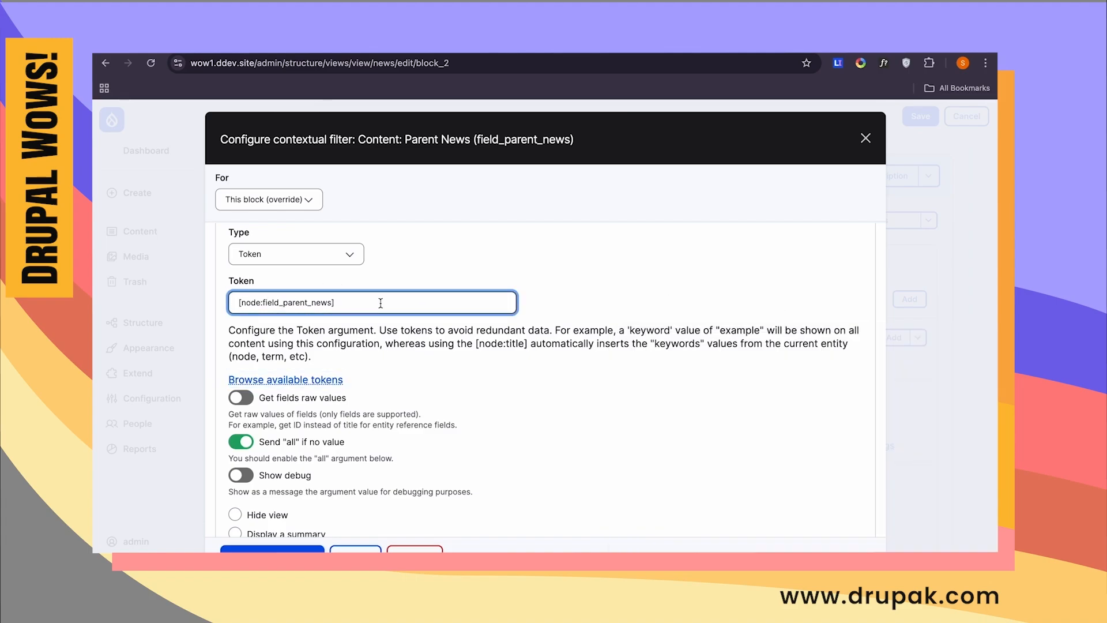
pyautogui.press('Return')
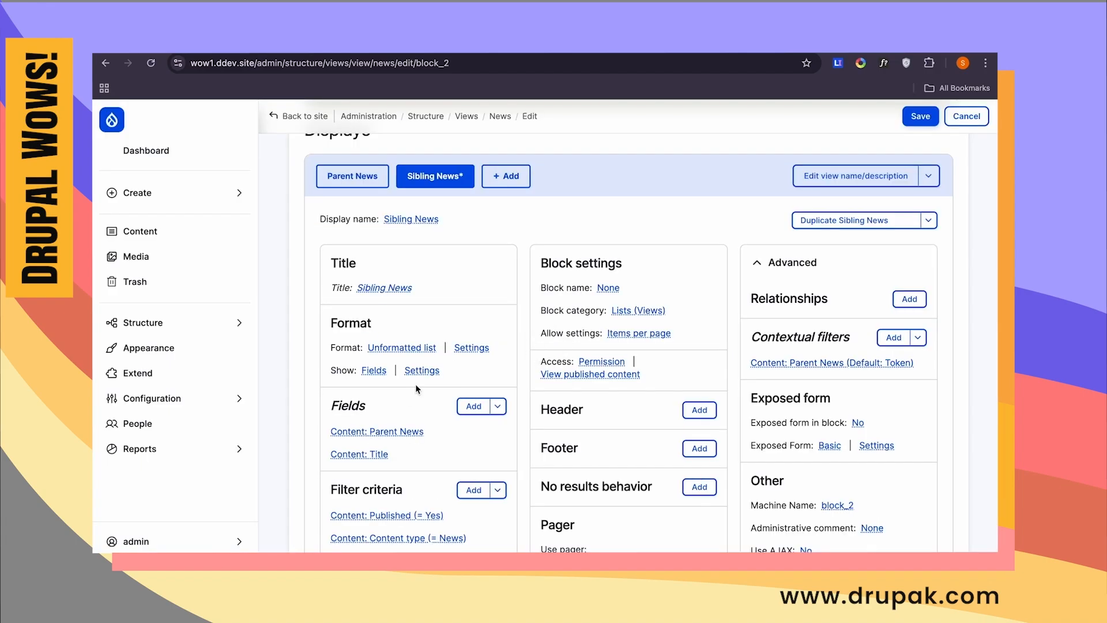
# - Preview the Sibling News display with the contextual filter value 28 and check the listed content
pyautogui.scroll(-10, 416, 388)
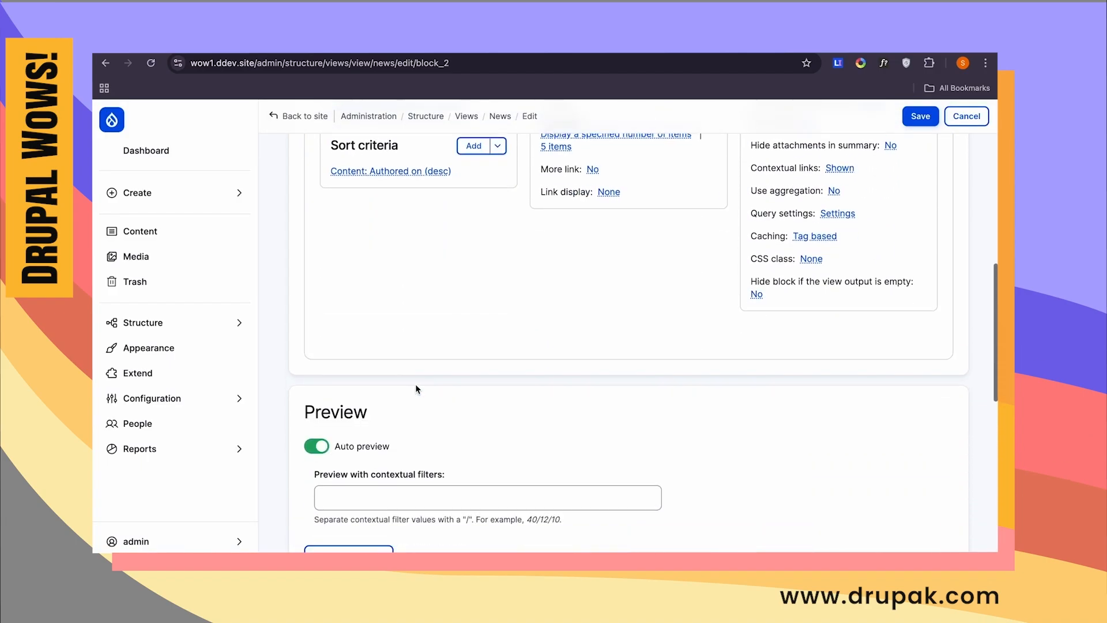
pyautogui.scroll(-3, 416, 389)
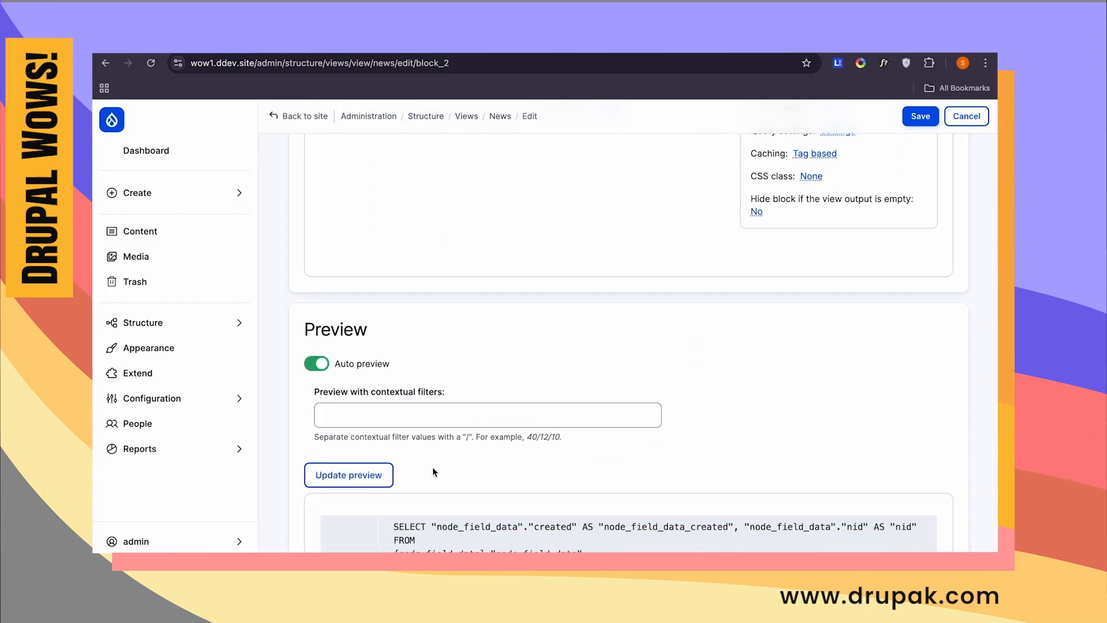
pyautogui.scroll(-10, 433, 468)
pyautogui.scroll(12, 433, 468)
pyautogui.click(418, 512)
pyautogui.write('28')
pyautogui.scroll(-1, 504, 485)
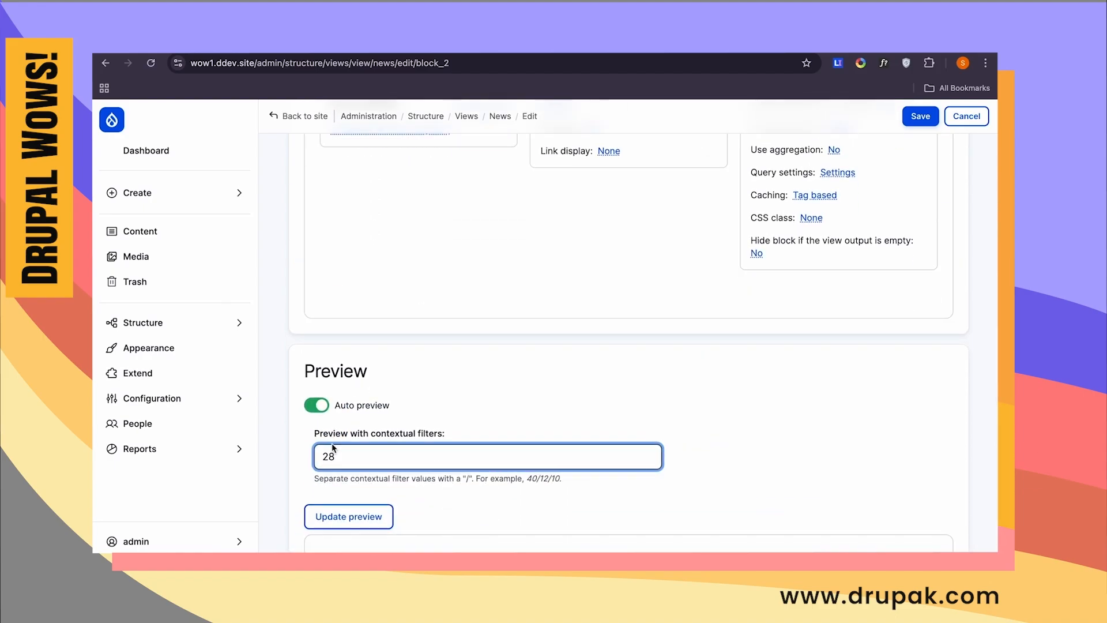
pyautogui.click(349, 516)
pyautogui.scroll(-5, 346, 461)
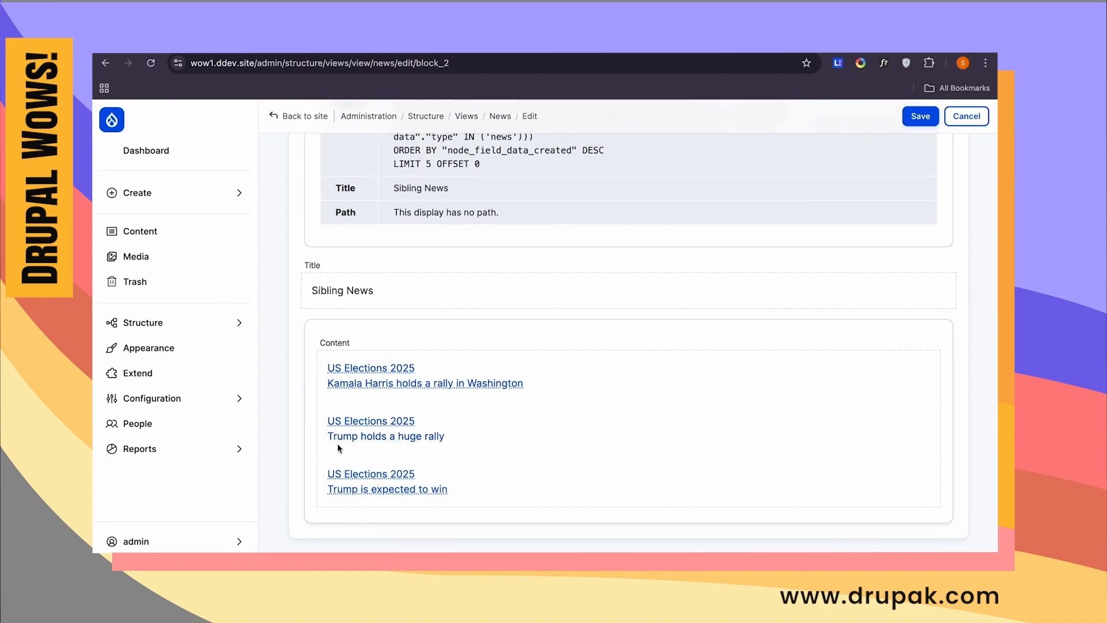
# - Look through the content list for another parent news item's ID and return to the News view
pyautogui.scroll(5, 464, 446)
pyautogui.click(140, 232)
pyautogui.scroll(-2, 541, 298)
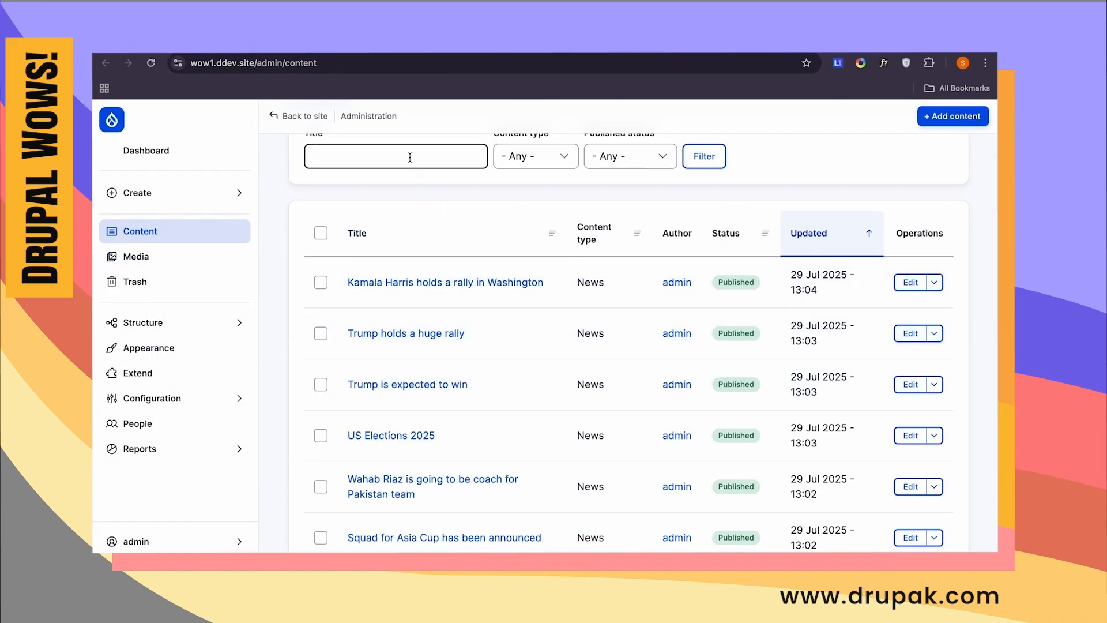
pyautogui.scroll(-3, 476, 289)
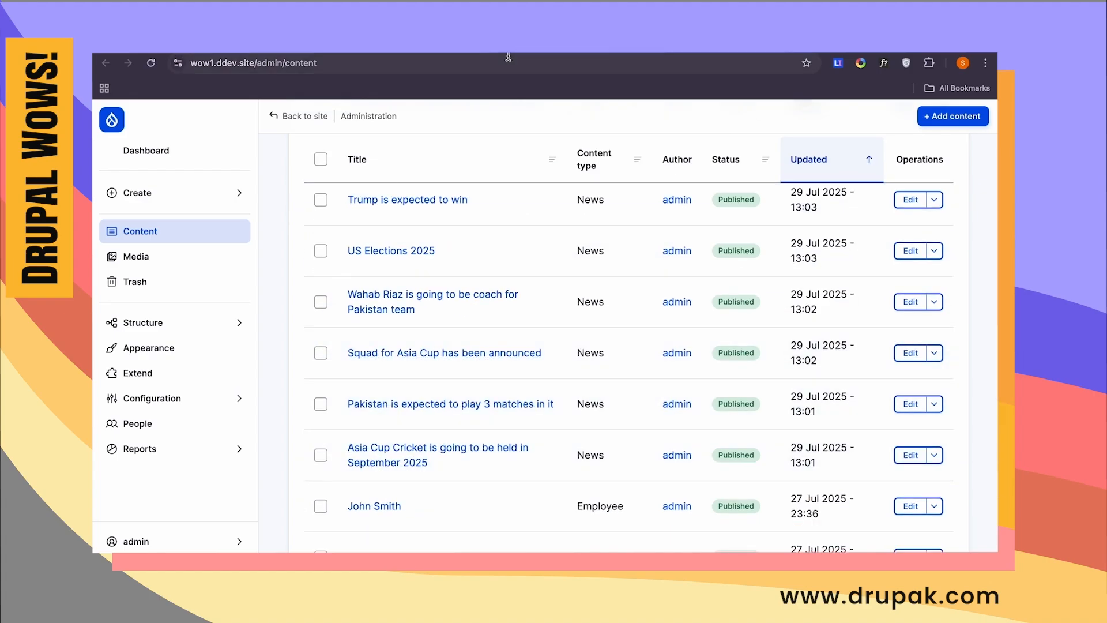
pyautogui.click(354, 55)
pyautogui.click(268, 58)
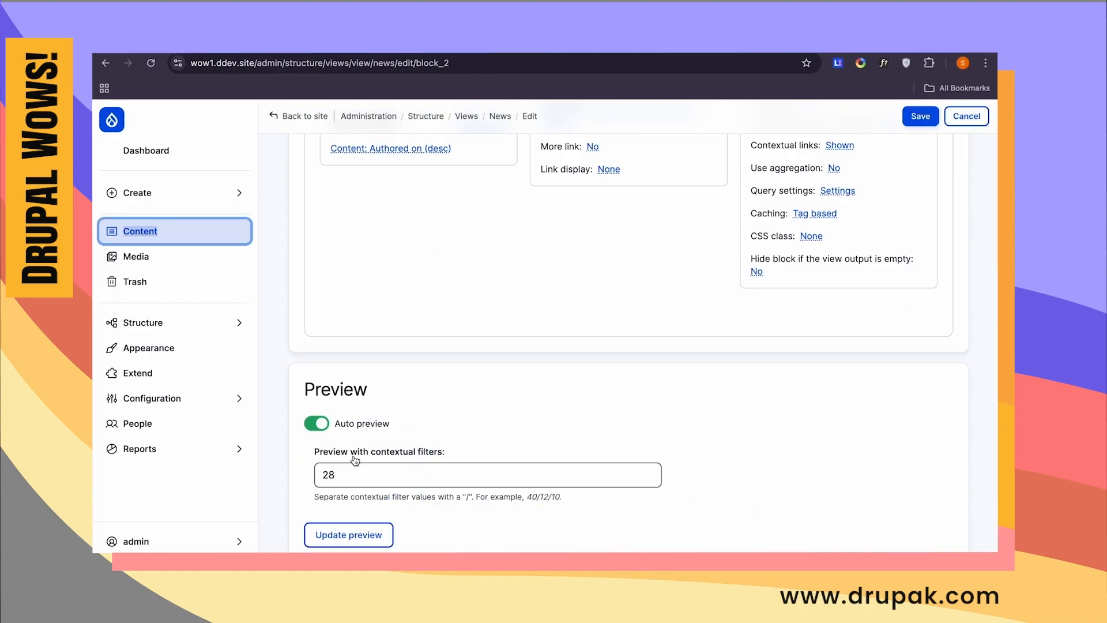
# - Change the preview's contextual filter value to 24 and update the Sibling News preview
pyautogui.click(346, 474)
pyautogui.press('BackSpace')
pyautogui.write('4')
pyautogui.click(339, 542)
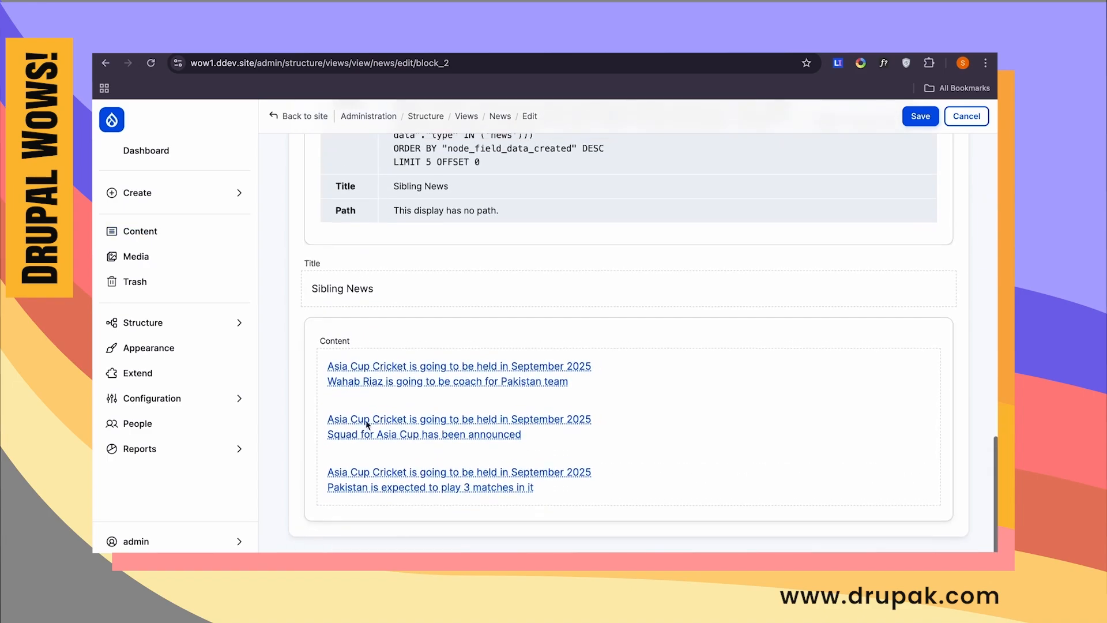
# - Remove the Parent News field from the Sibling News display, check the preview and save the News view
pyautogui.scroll(10, 635, 399)
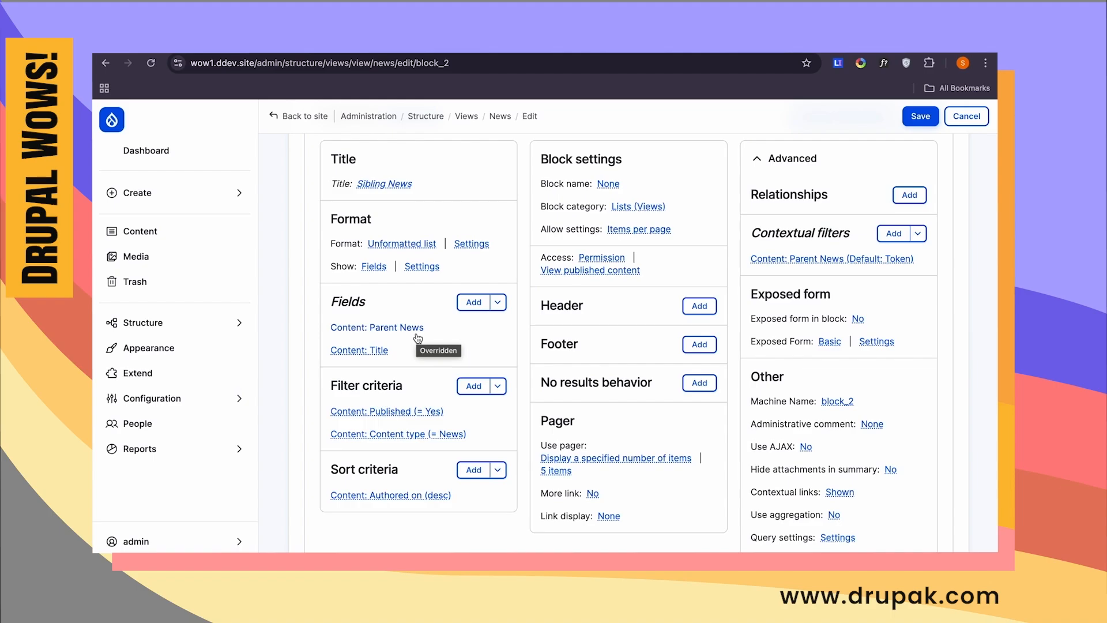
pyautogui.scroll(-10, 418, 338)
pyautogui.scroll(10, 416, 338)
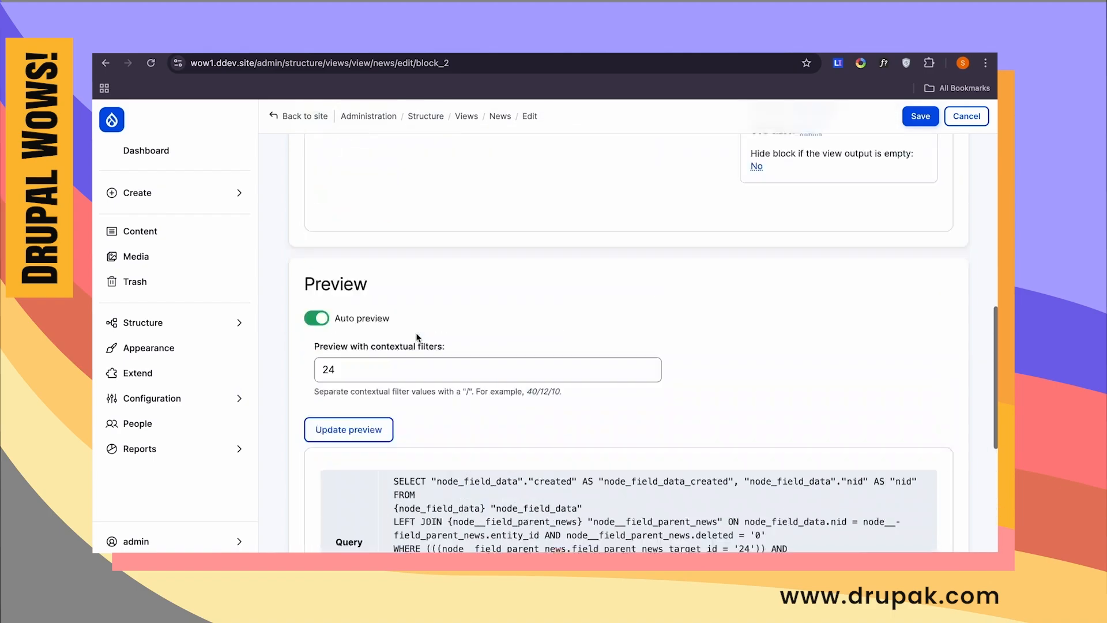
pyautogui.click(403, 275)
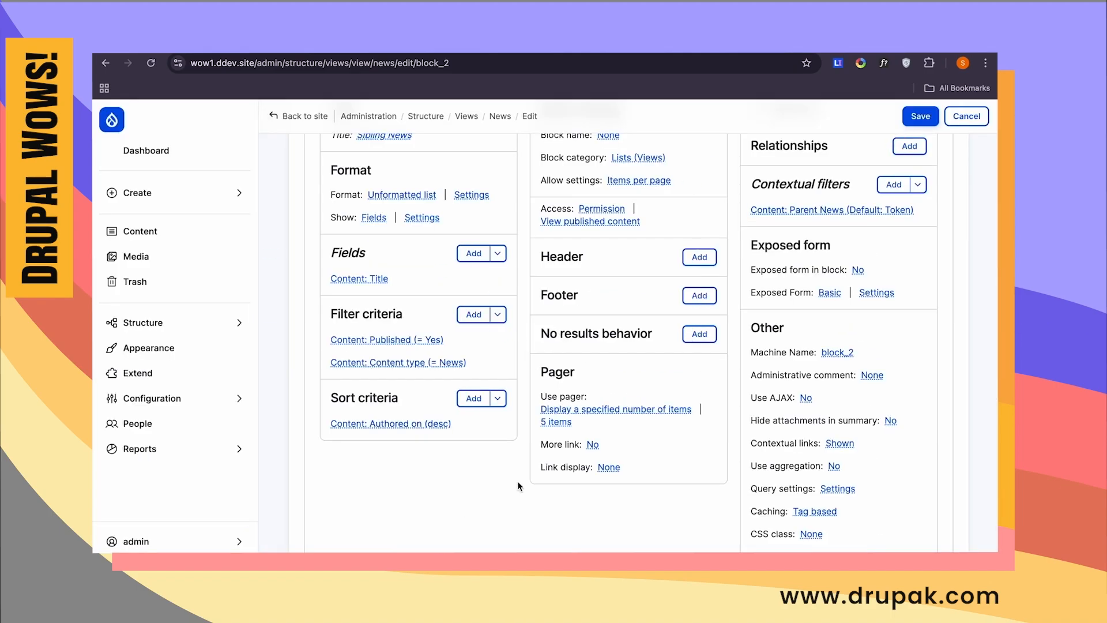
pyautogui.scroll(-15, 565, 403)
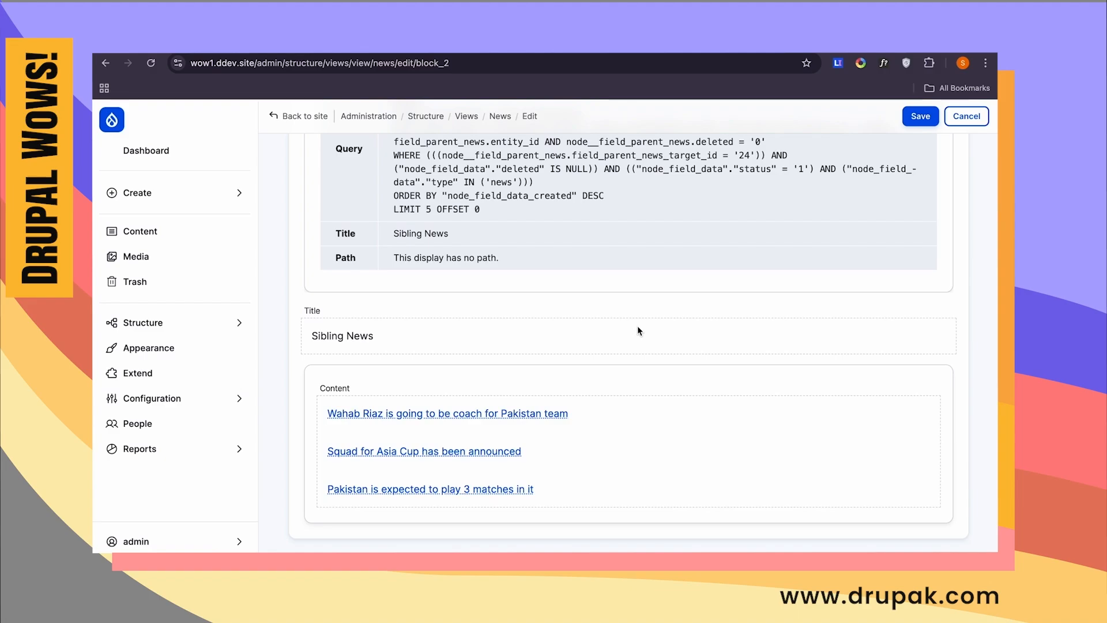
pyautogui.scroll(5, 637, 327)
pyautogui.click(919, 125)
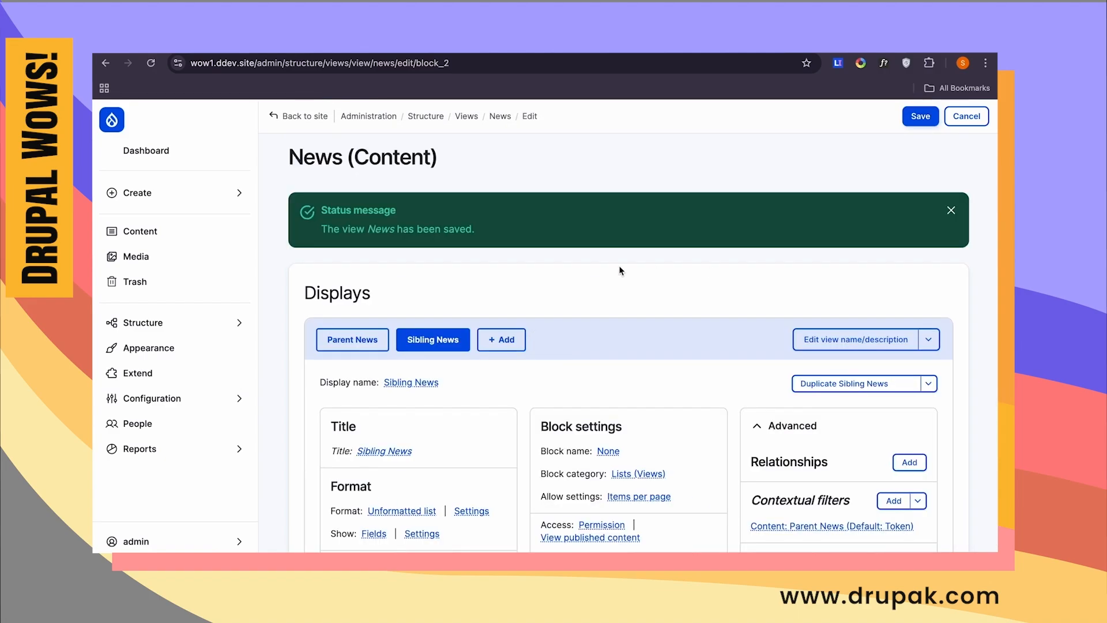
# - Open the block layout in a new tab and choose the News: Sibling News block for the Sidebar region
pyautogui.click(144, 322)
pyautogui.rightClick(321, 185)
pyautogui.click(338, 187)
pyautogui.click(641, 56)
pyautogui.scroll(-10, 678, 398)
pyautogui.scroll(-8, 676, 393)
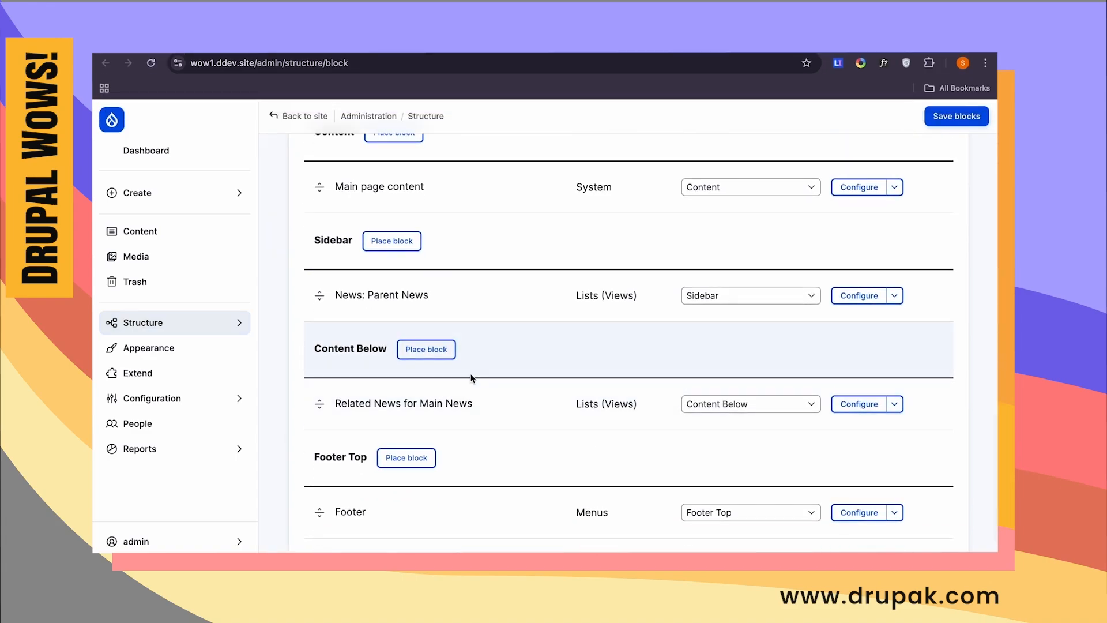
pyautogui.click(400, 247)
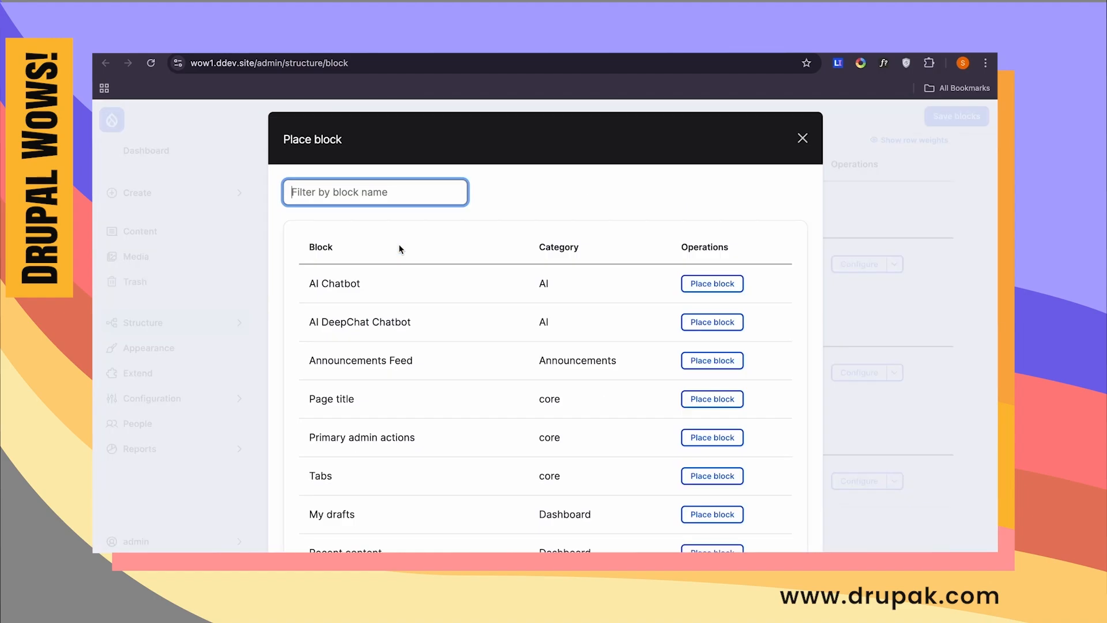
pyautogui.write('sib')
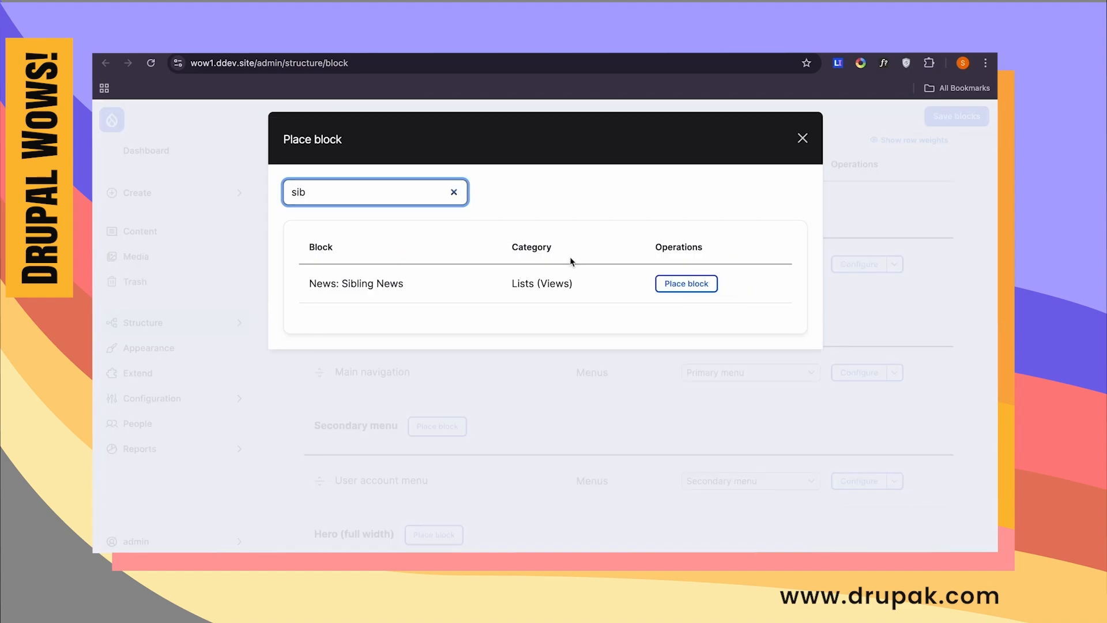
pyautogui.click(667, 285)
# - Restrict the Sibling News block to the News content type, then save the block and the block layout
pyautogui.scroll(-3, 388, 401)
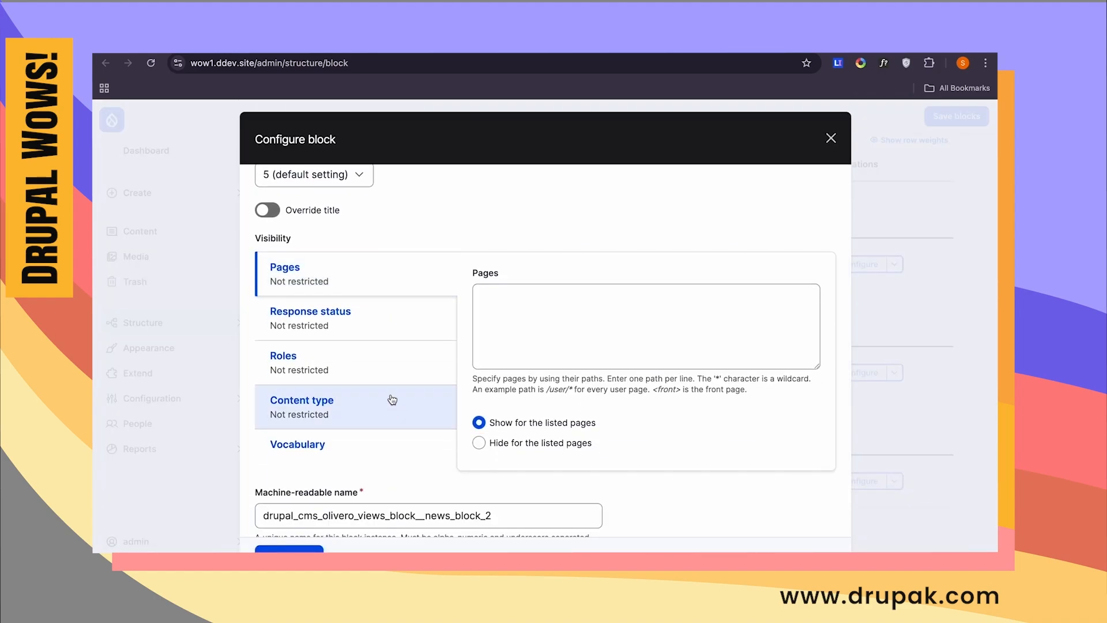
pyautogui.click(392, 402)
pyautogui.click(479, 311)
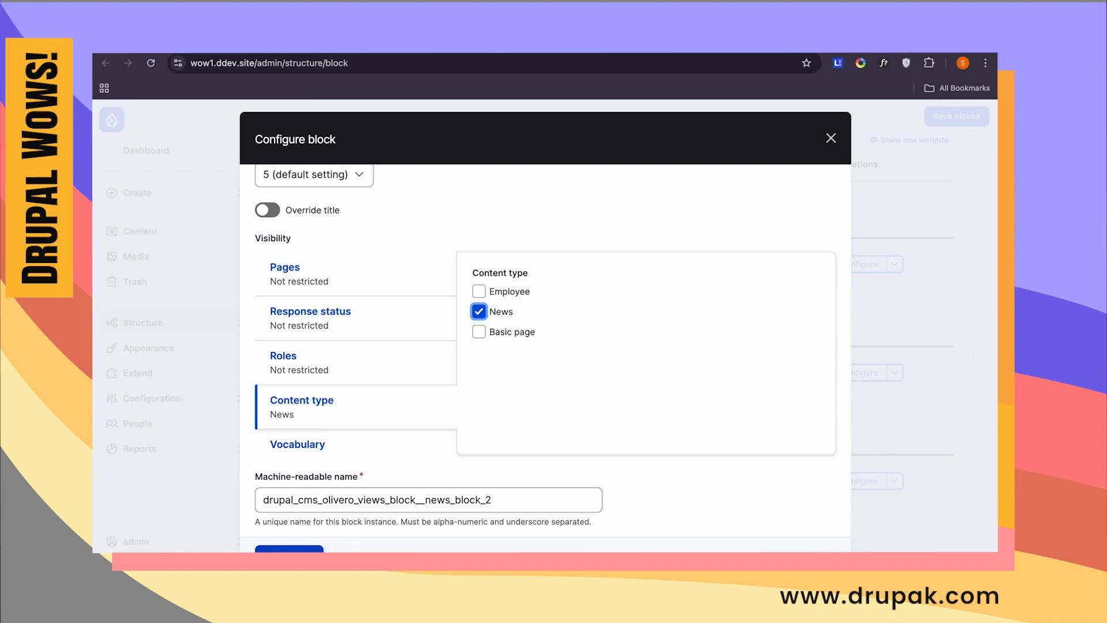
pyautogui.click(288, 549)
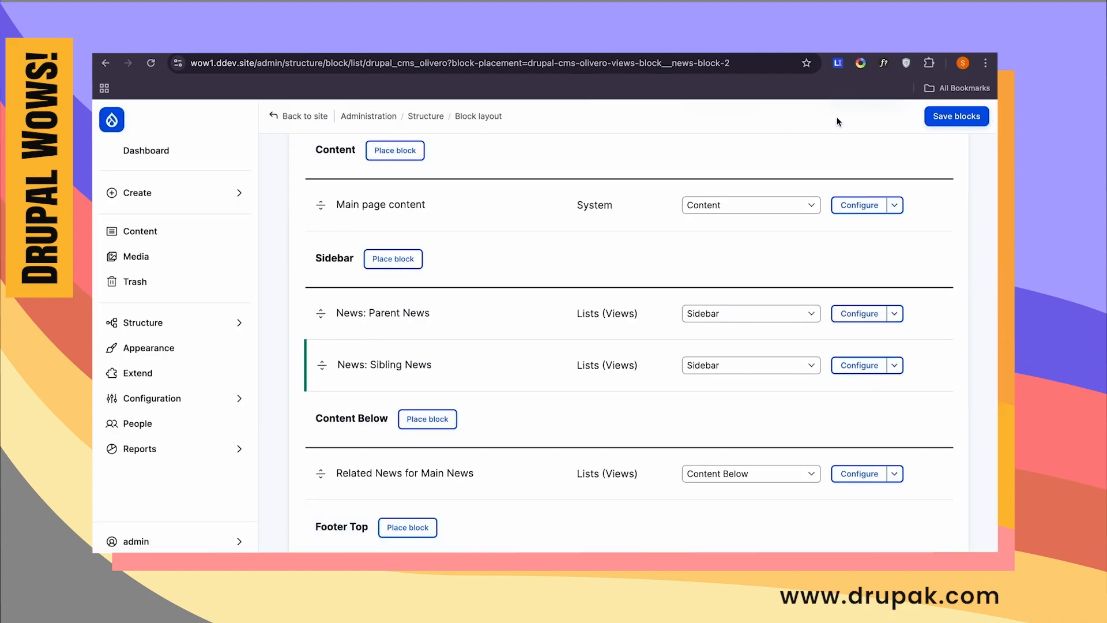
pyautogui.click(945, 124)
# - Open the "Kamala Harris holds a rally in Washington" news page and check its Parent, Sibling and Related News blocks
pyautogui.click(140, 230)
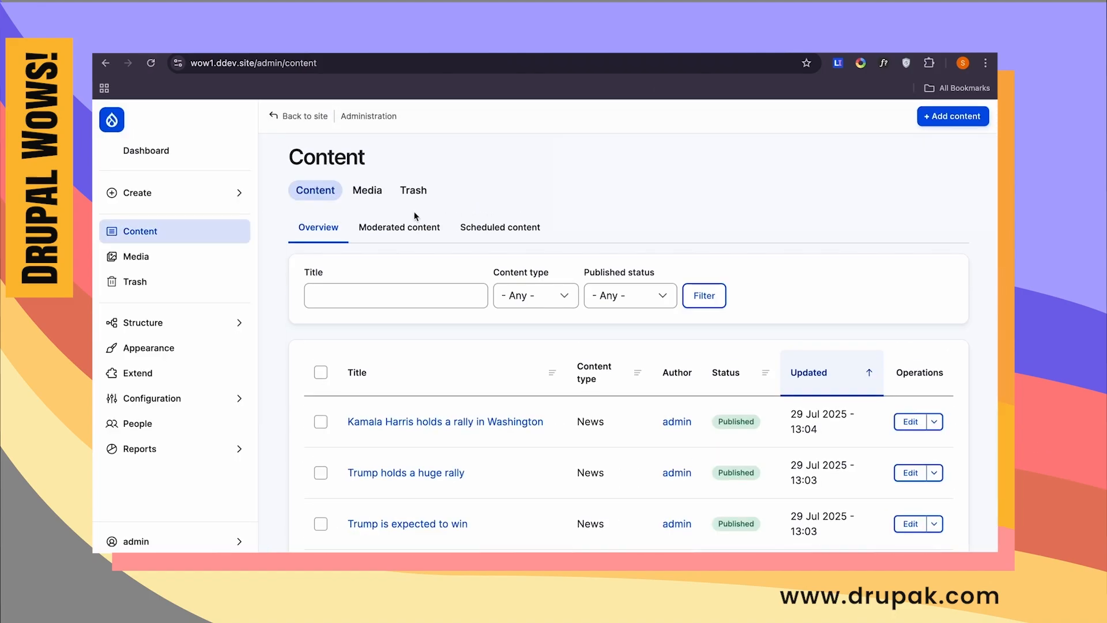
pyautogui.scroll(-2, 432, 418)
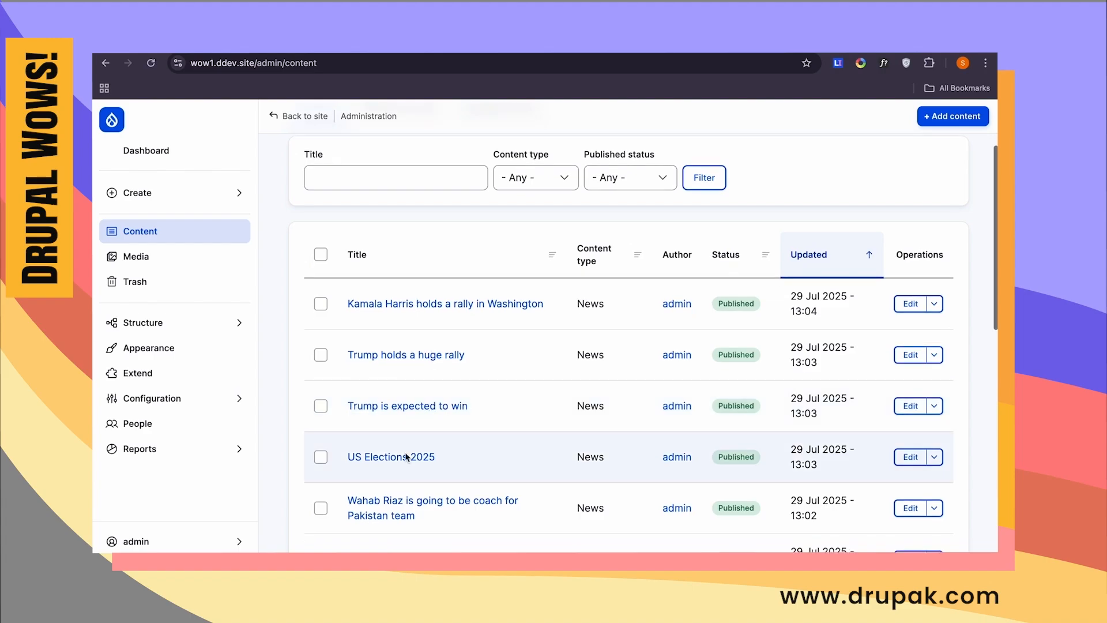
pyautogui.click(455, 304)
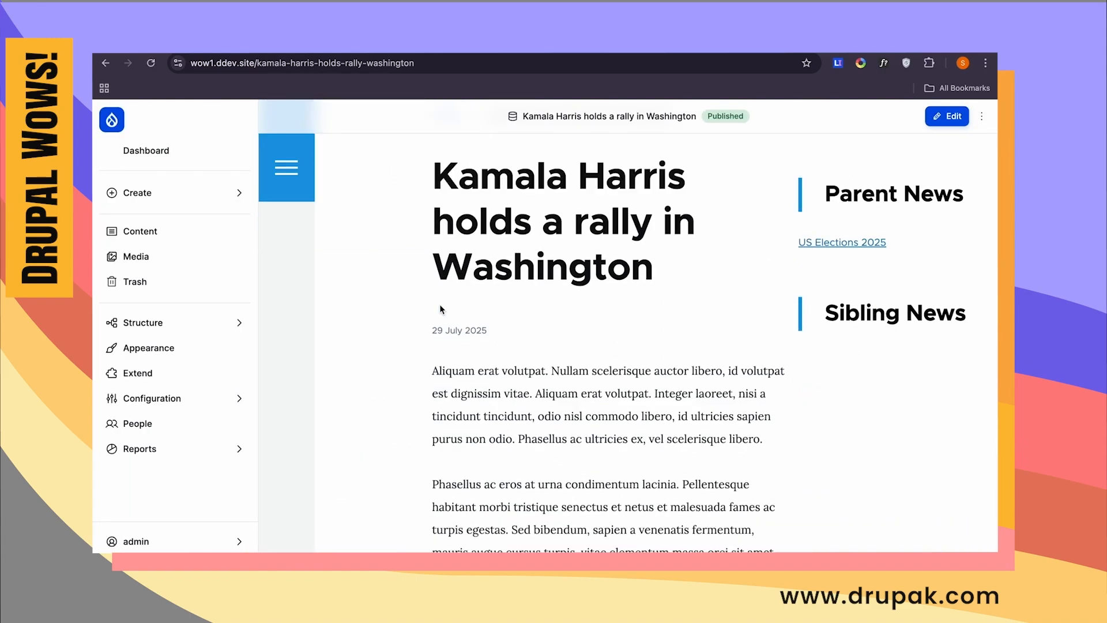
pyautogui.scroll(-15, 486, 338)
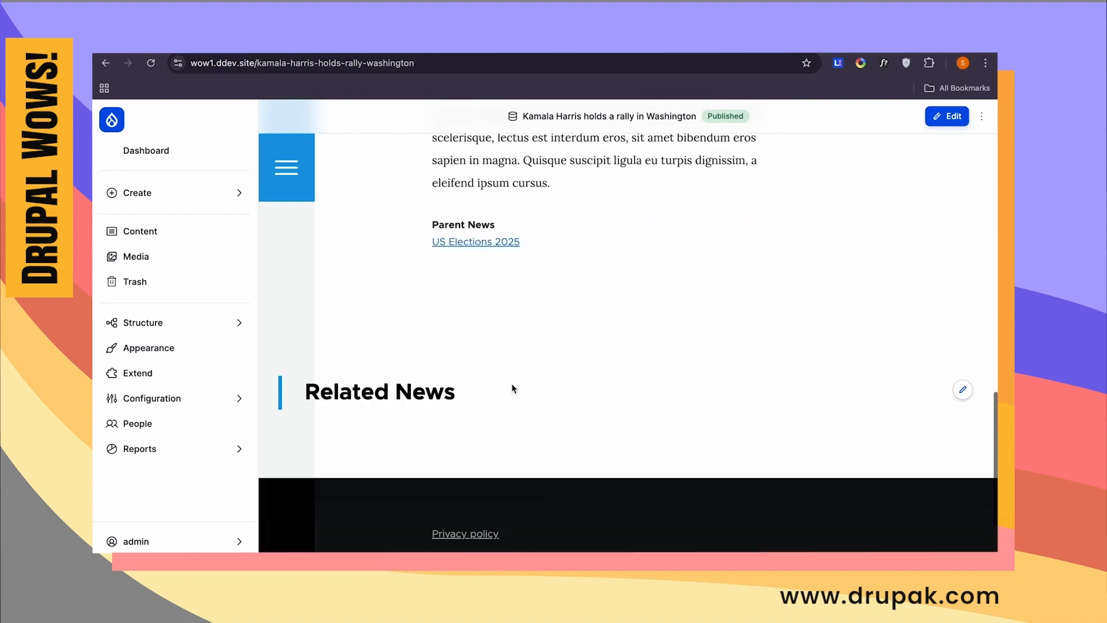
pyautogui.scroll(15, 456, 256)
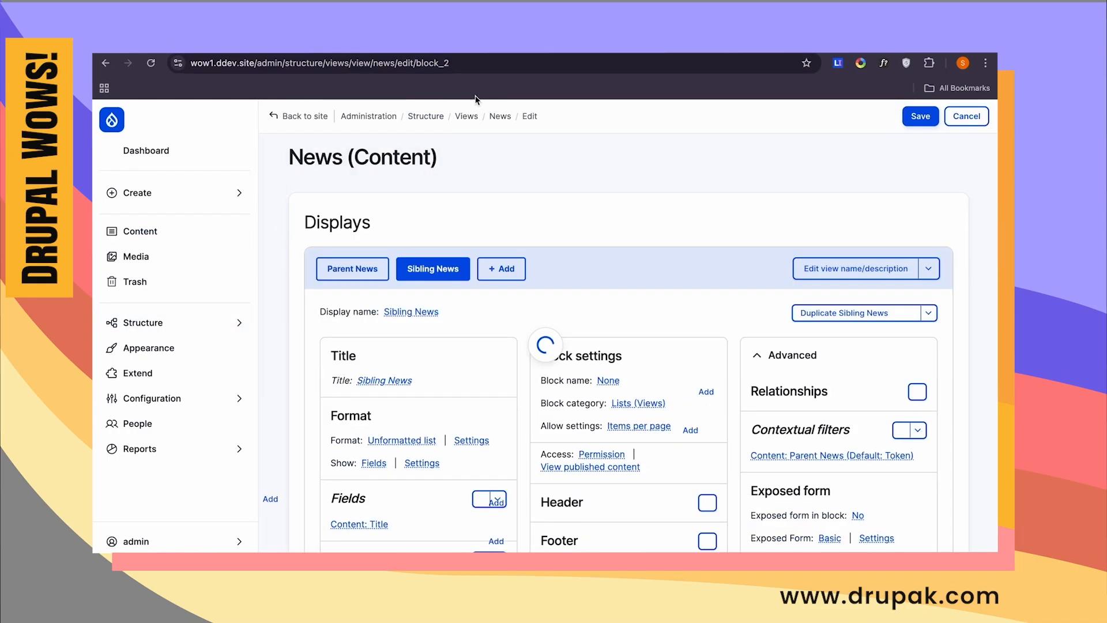
# - Reopen the Sibling News display's Parent News contextual filter and enable Get fields raw values for the [node:field_parent_news] token
pyautogui.scroll(-2, 800, 303)
pyautogui.click(790, 334)
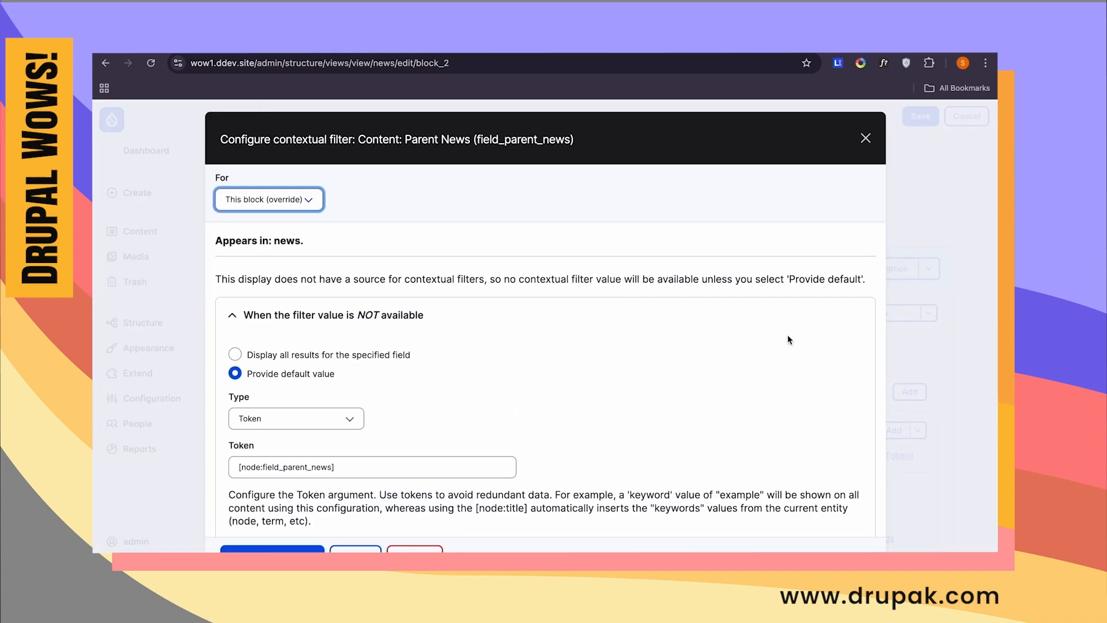
pyautogui.click(460, 312)
pyautogui.click(460, 310)
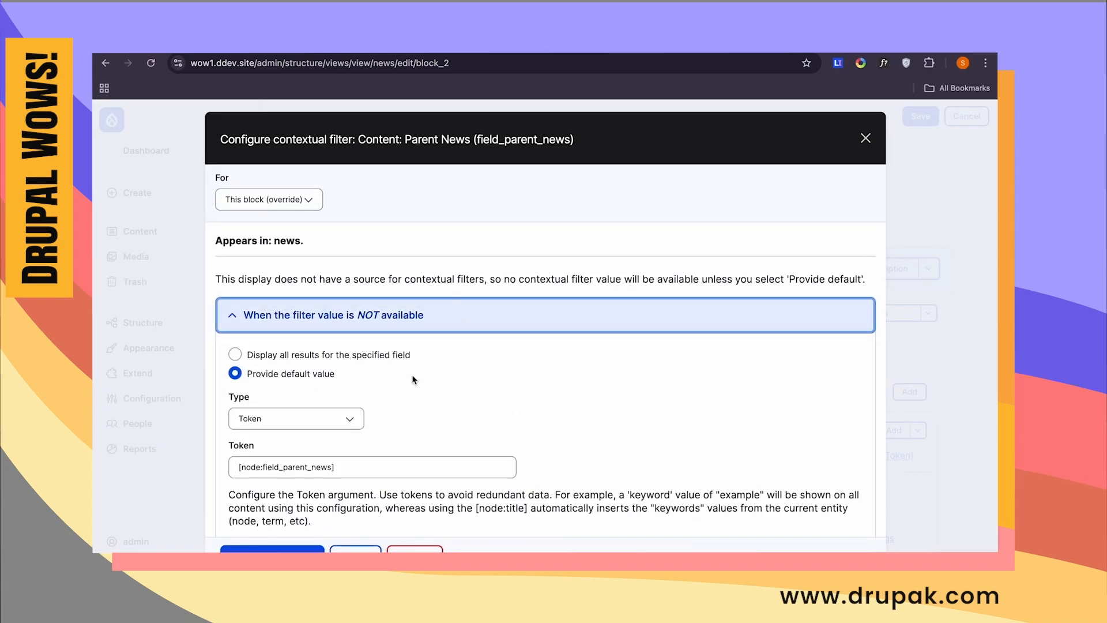
pyautogui.scroll(-1, 402, 408)
pyautogui.click(397, 439)
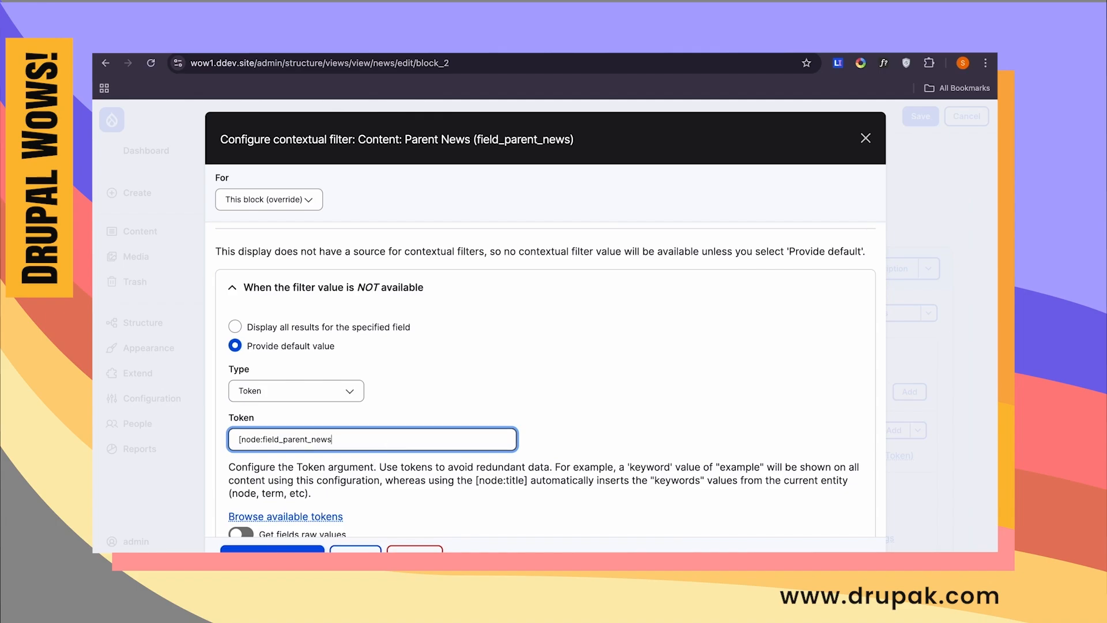
pyautogui.scroll(-2, 372, 440)
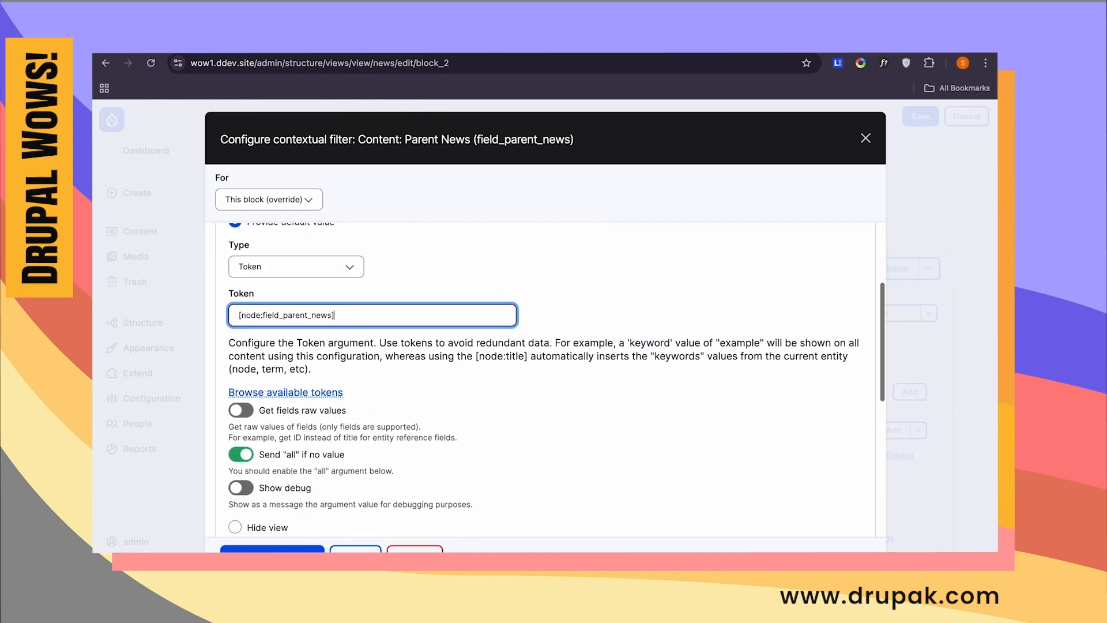
pyautogui.click(290, 412)
pyautogui.scroll(-1, 290, 415)
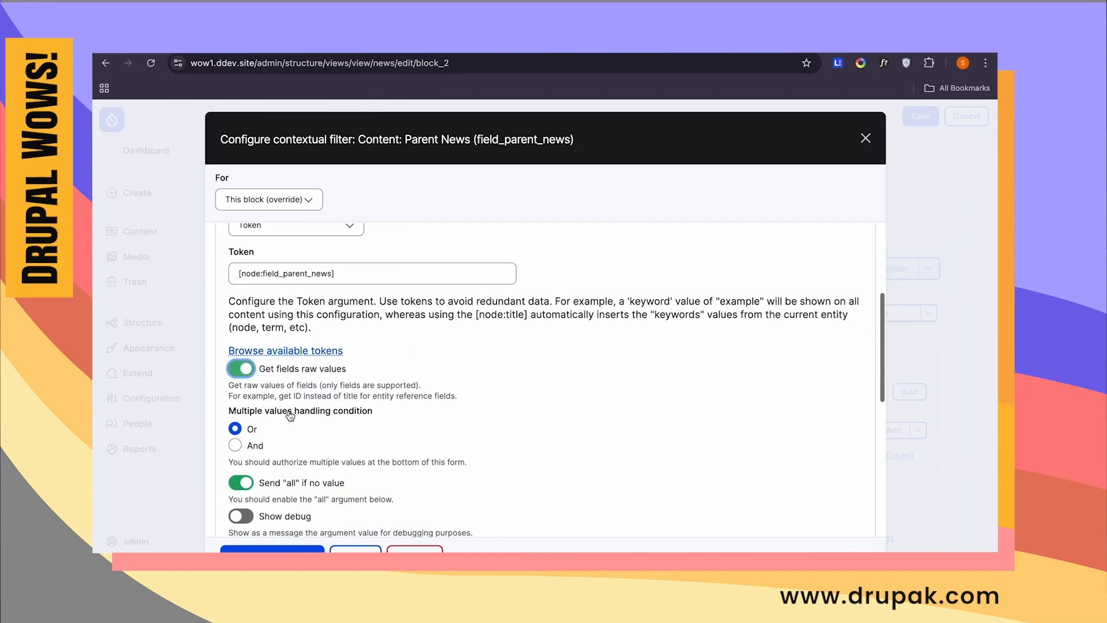
# - Apply the Sibling News display's Parent News contextual filter settings and save the News view
pyautogui.click(272, 548)
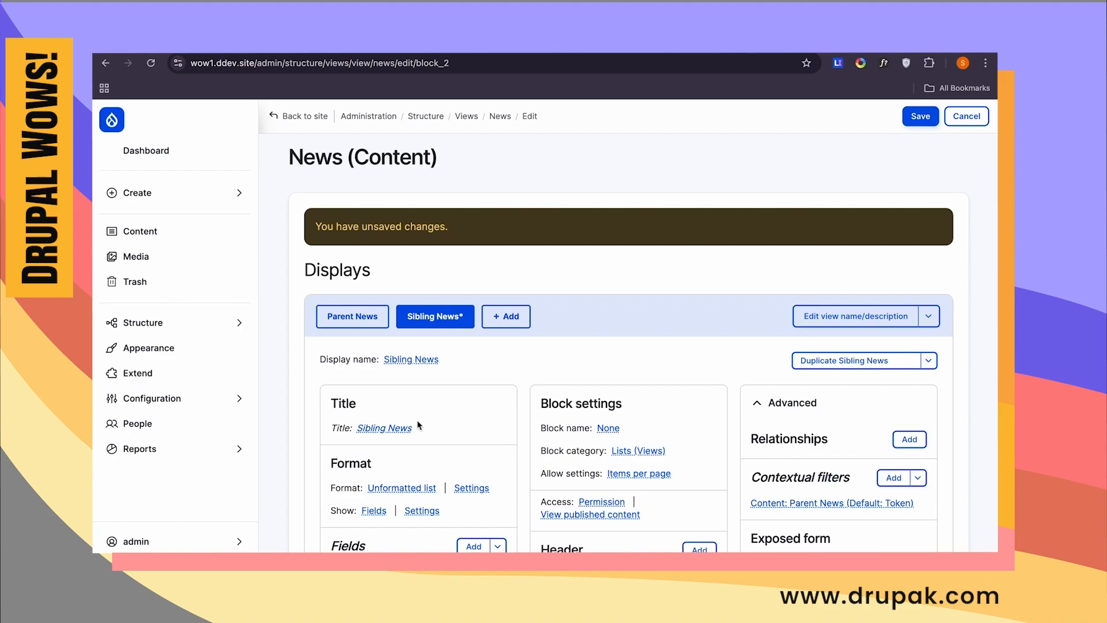
pyautogui.click(920, 116)
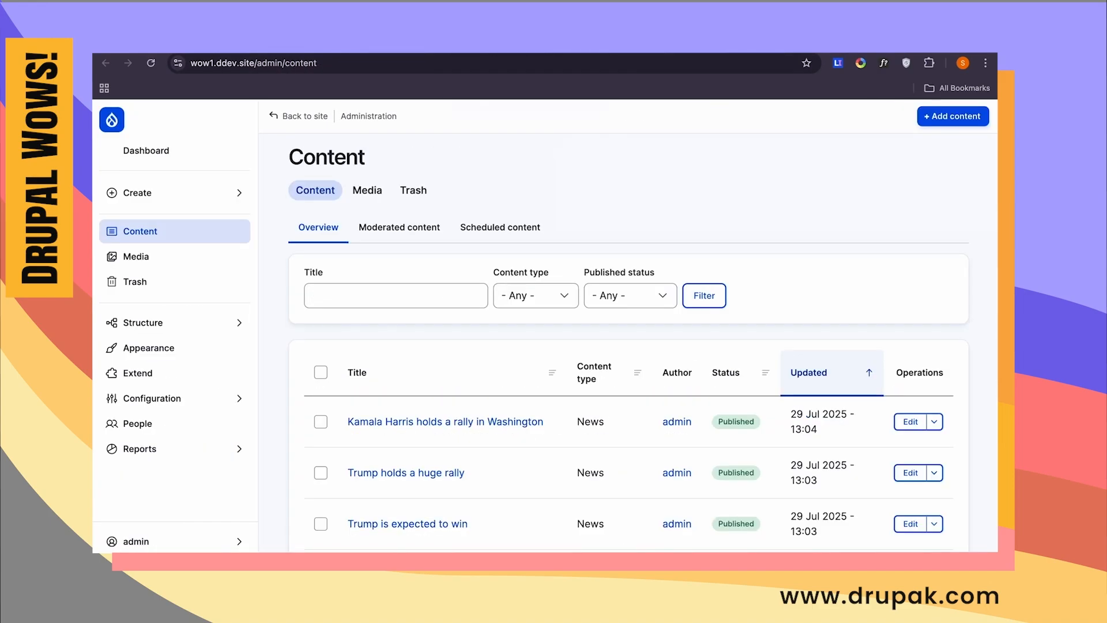
# - Open the "Kamala Harris holds a rally in Washington" news page from the content list and check its Sibling News block
pyautogui.click(471, 422)
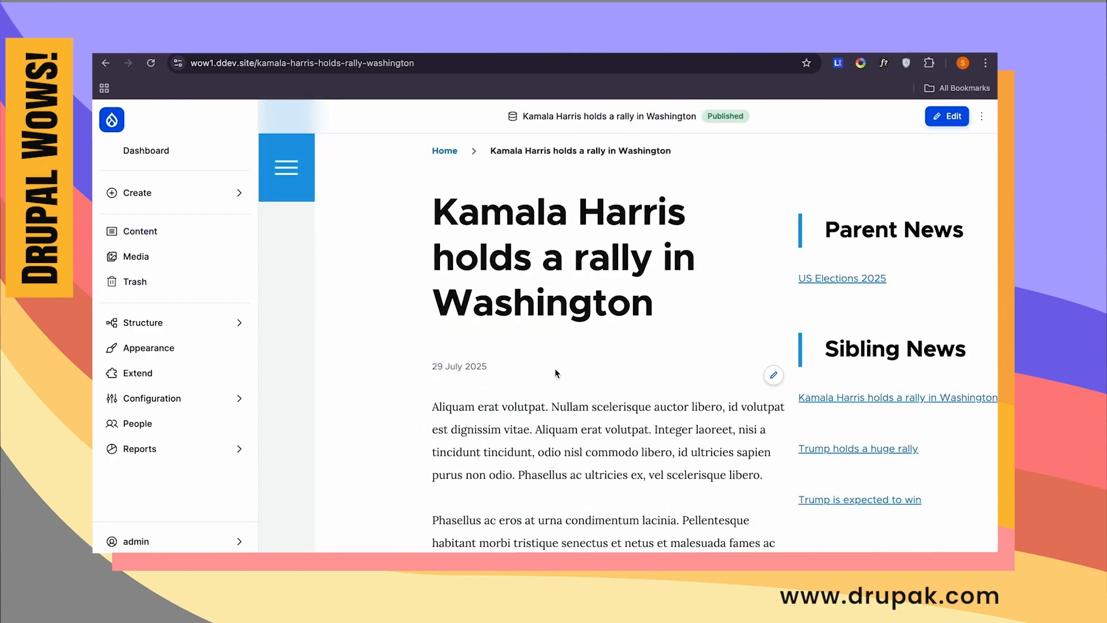
pyautogui.scroll(-15, 760, 364)
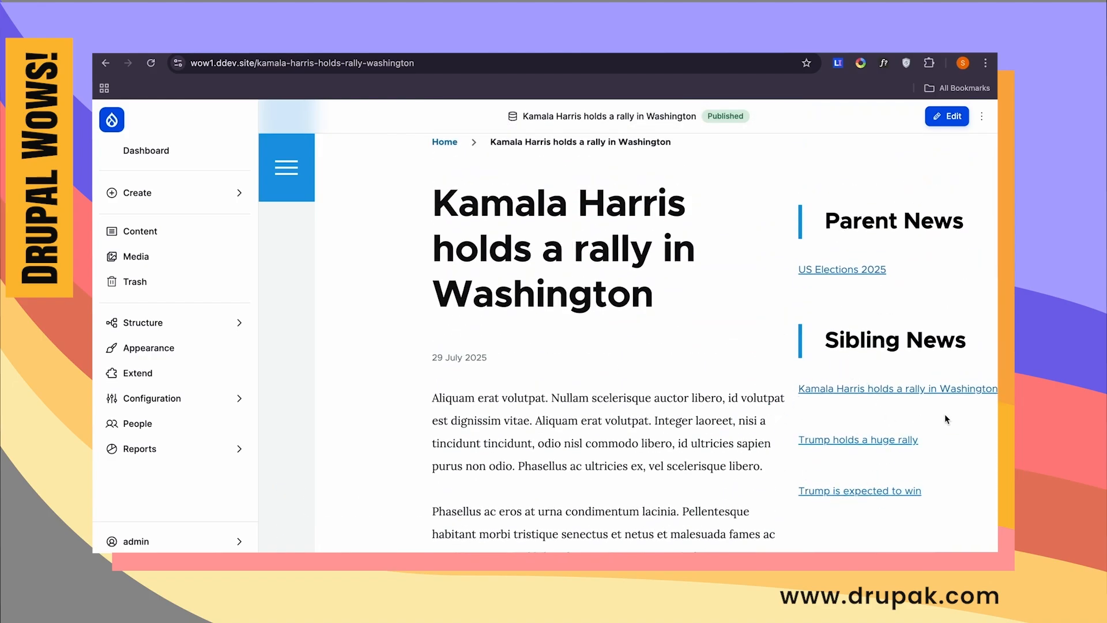
pyautogui.doubleClick(497, 211)
pyautogui.click(652, 307)
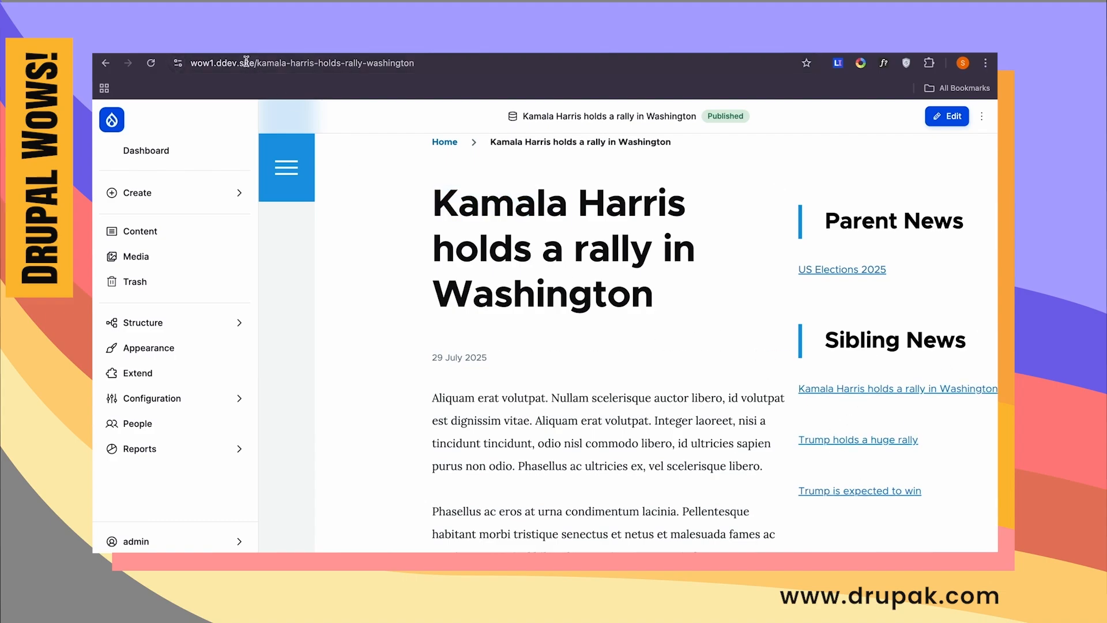
pyautogui.moveTo(259, 63); pyautogui.dragTo(444, 63)
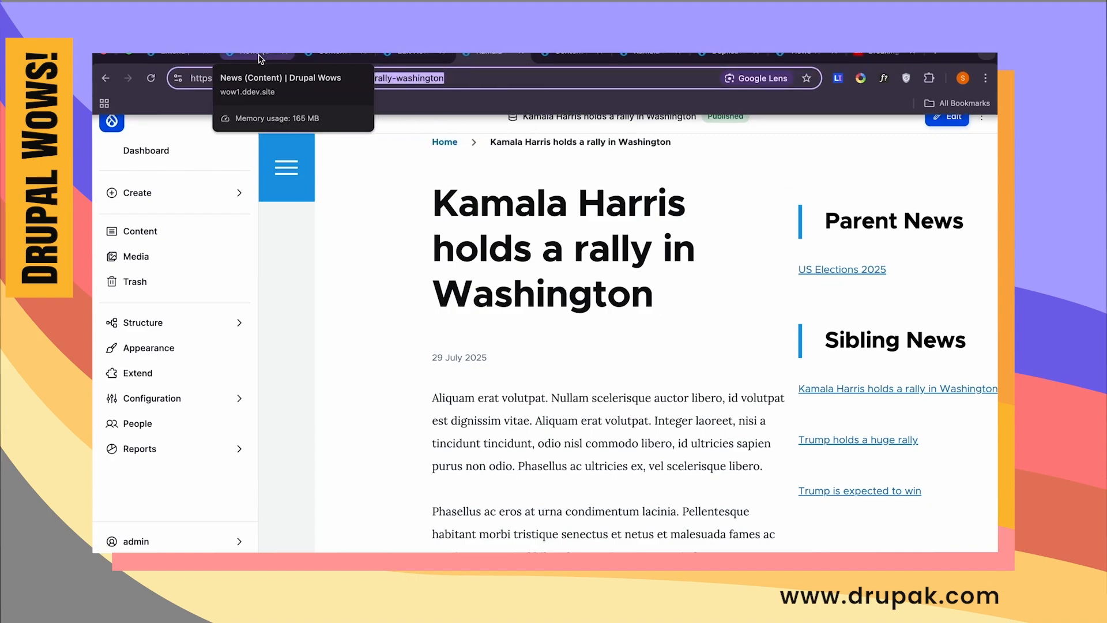
# - Return to the News view and set the Sibling News display's format to HTML List for this block only
pyautogui.click(261, 56)
pyautogui.click(364, 60)
pyautogui.press('Return')
pyautogui.scroll(-2, 610, 265)
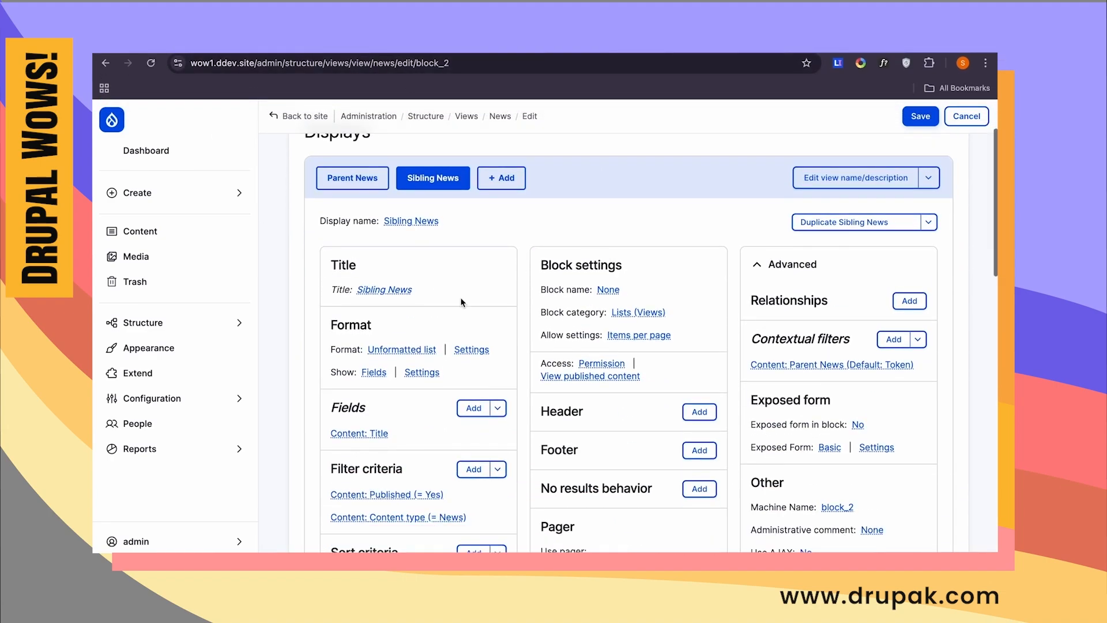
pyautogui.click(403, 349)
pyautogui.click(248, 330)
pyautogui.click(269, 253)
pyautogui.click(274, 271)
pyautogui.click(271, 509)
pyautogui.click(244, 549)
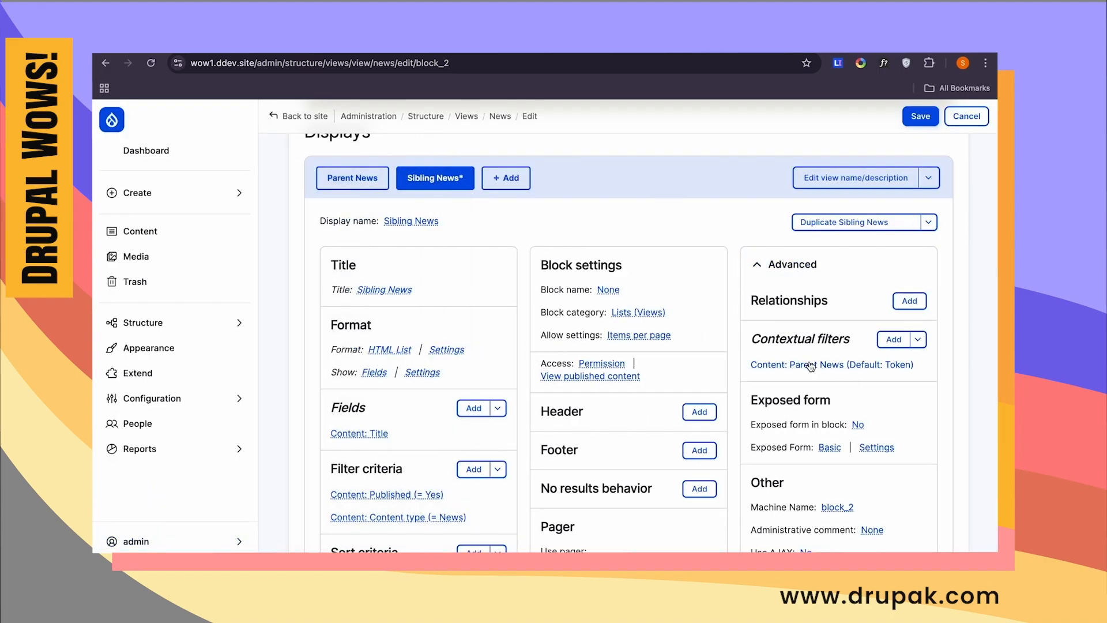
# - Add a Content: ID contextual filter to the Sibling News display with Content ID from URL as its default value
pyautogui.click(894, 339)
pyautogui.click(449, 205)
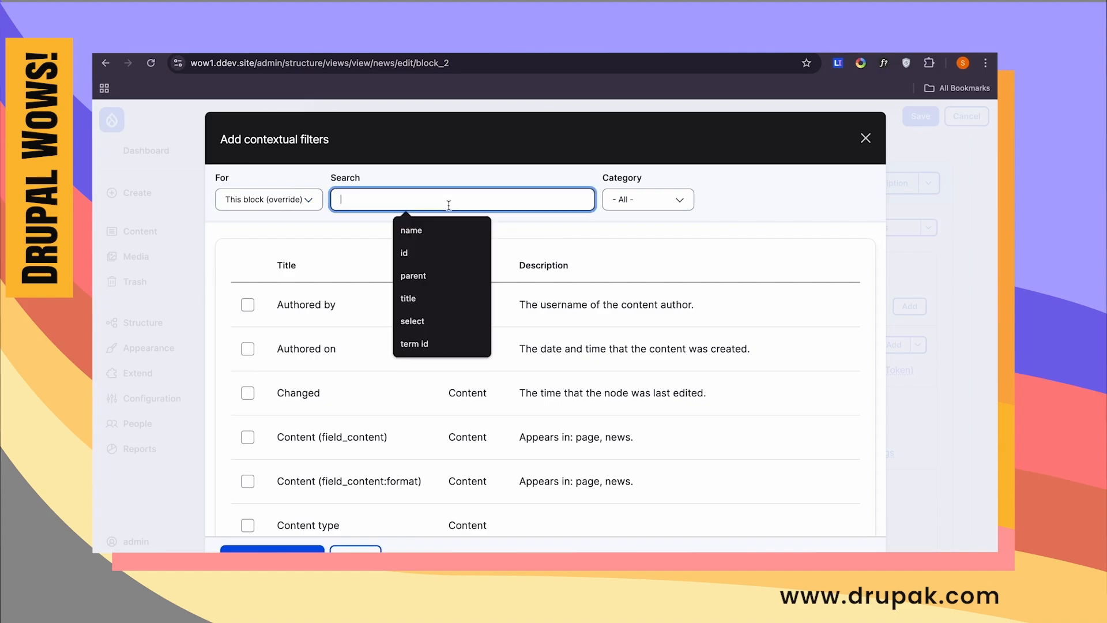
pyautogui.write('id')
pyautogui.click(247, 472)
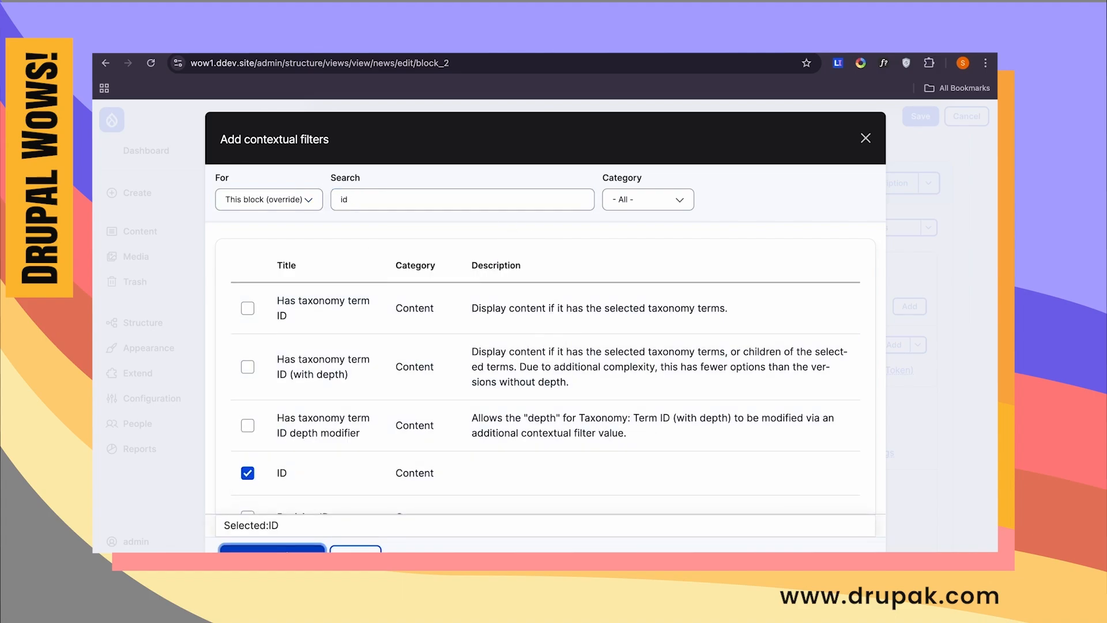
pyautogui.click(272, 549)
pyautogui.click(289, 336)
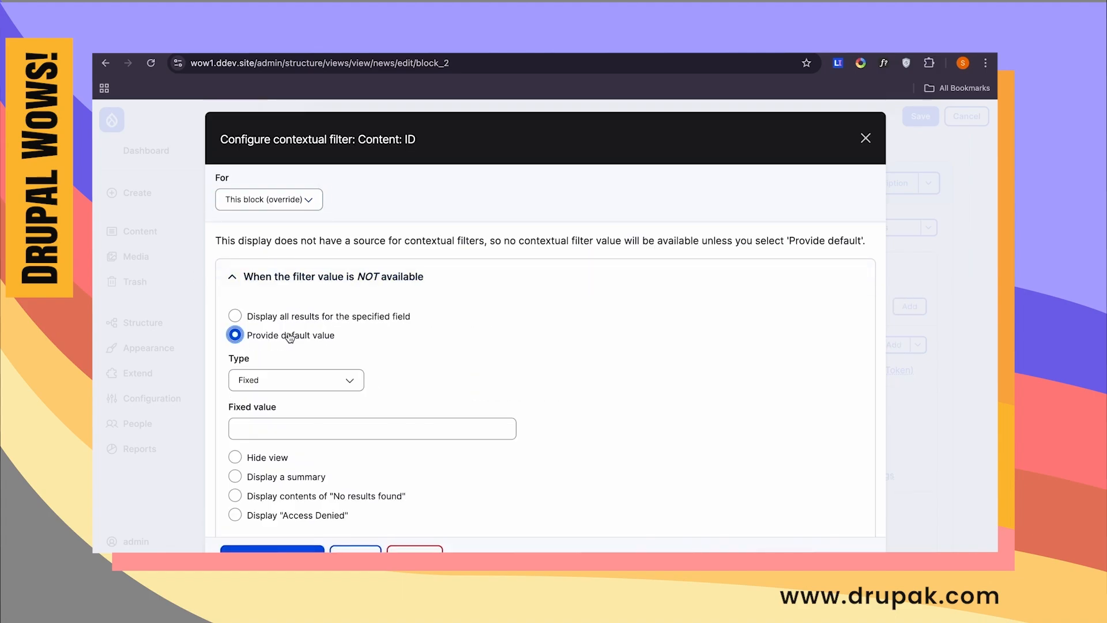
pyautogui.click(297, 383)
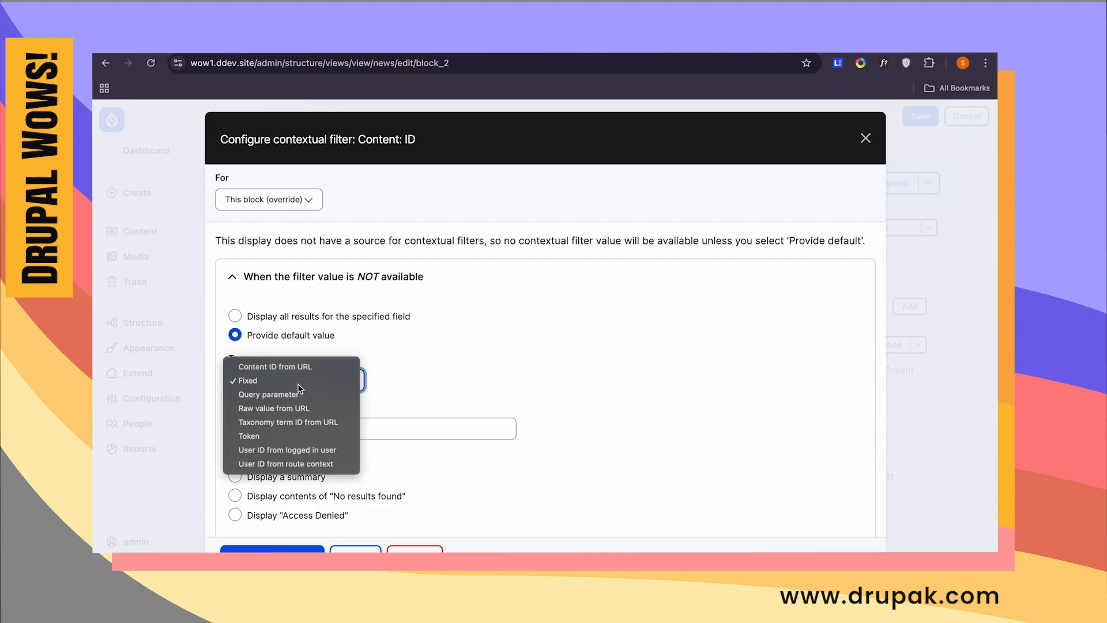
pyautogui.click(293, 367)
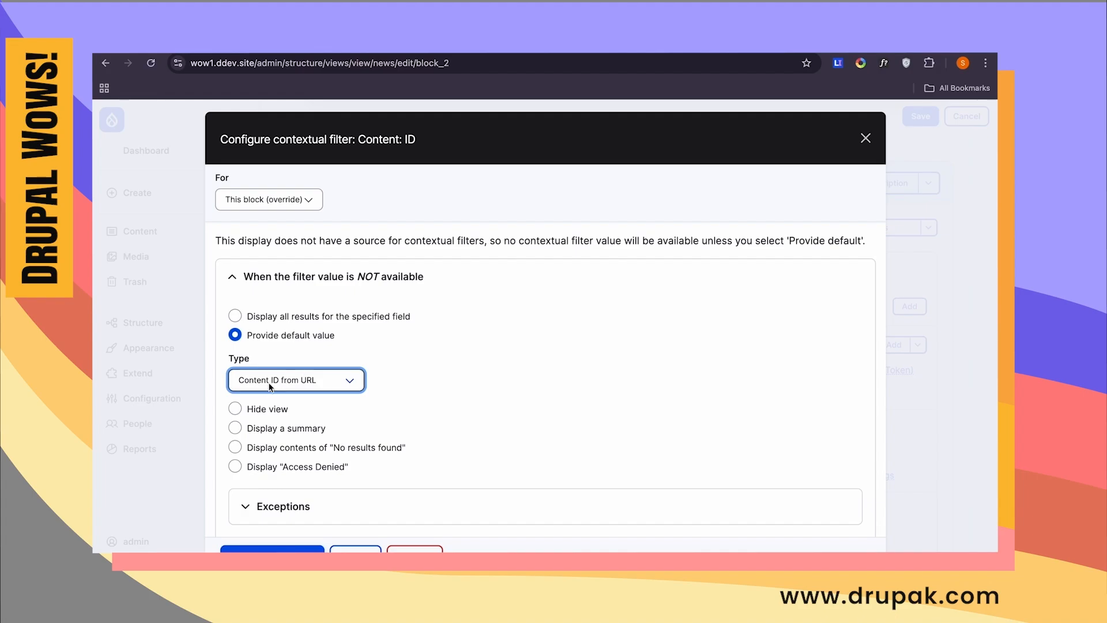
# - Enable Exclude on the Content: ID contextual filter, apply it, and save the News view
pyautogui.scroll(-4, 299, 374)
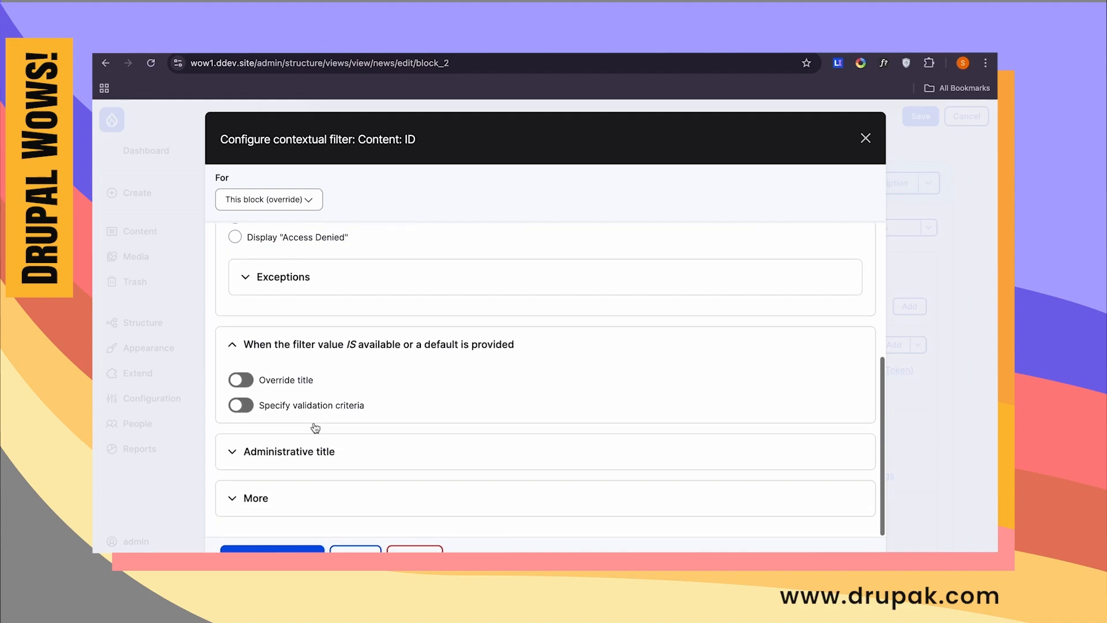
pyautogui.click(268, 502)
pyautogui.scroll(-2, 268, 509)
pyautogui.click(240, 484)
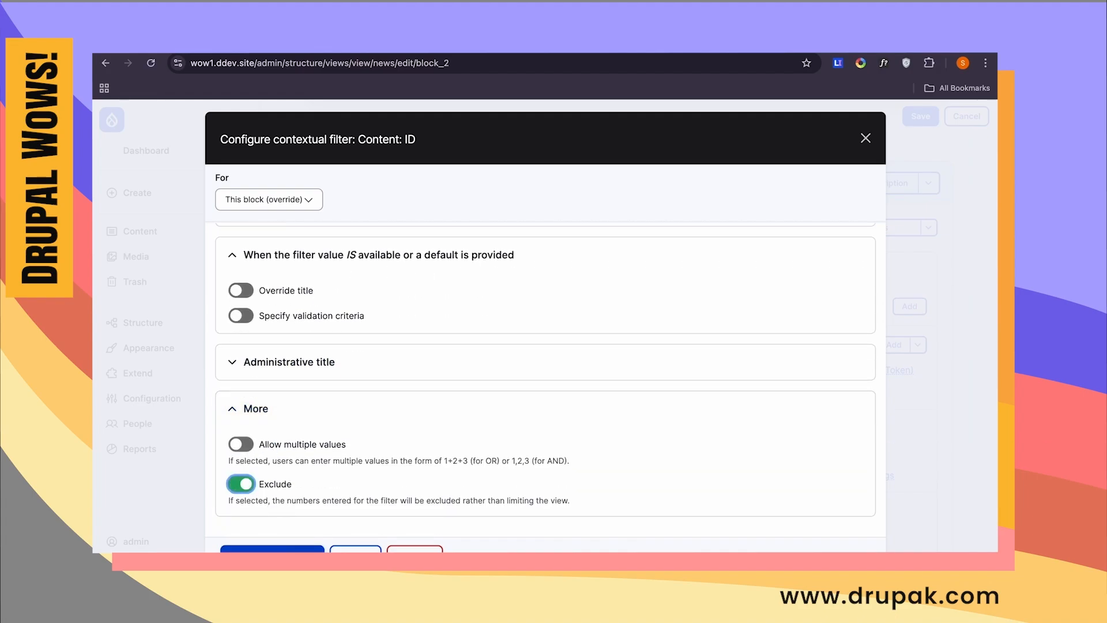
pyautogui.scroll(6, 354, 350)
pyautogui.scroll(-6, 301, 400)
pyautogui.click(295, 549)
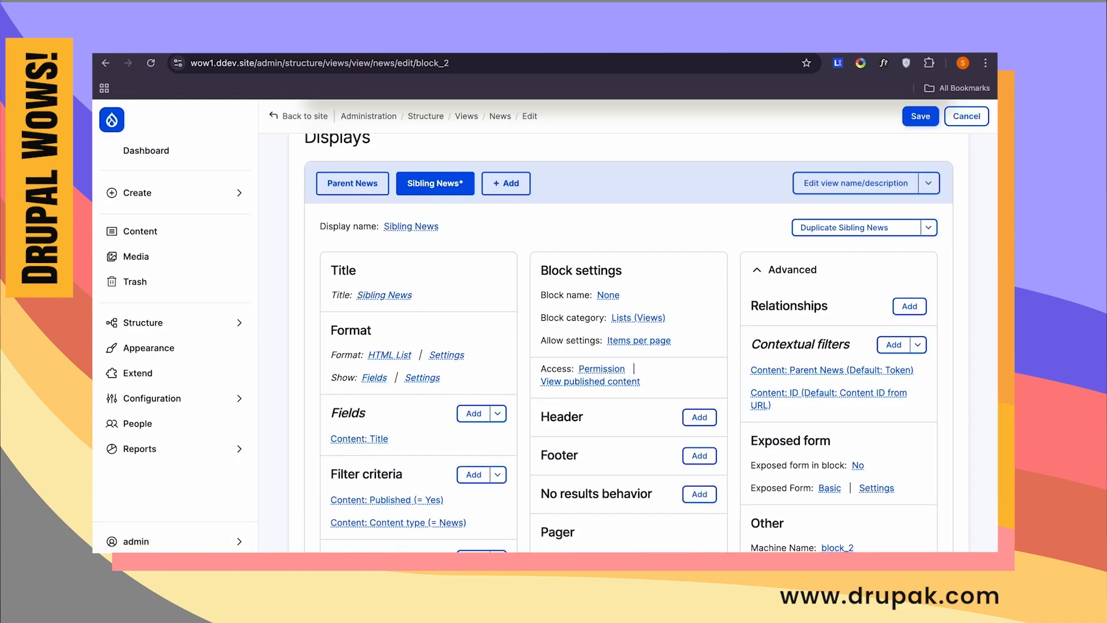
pyautogui.scroll(-10, 645, 247)
pyautogui.click(515, 428)
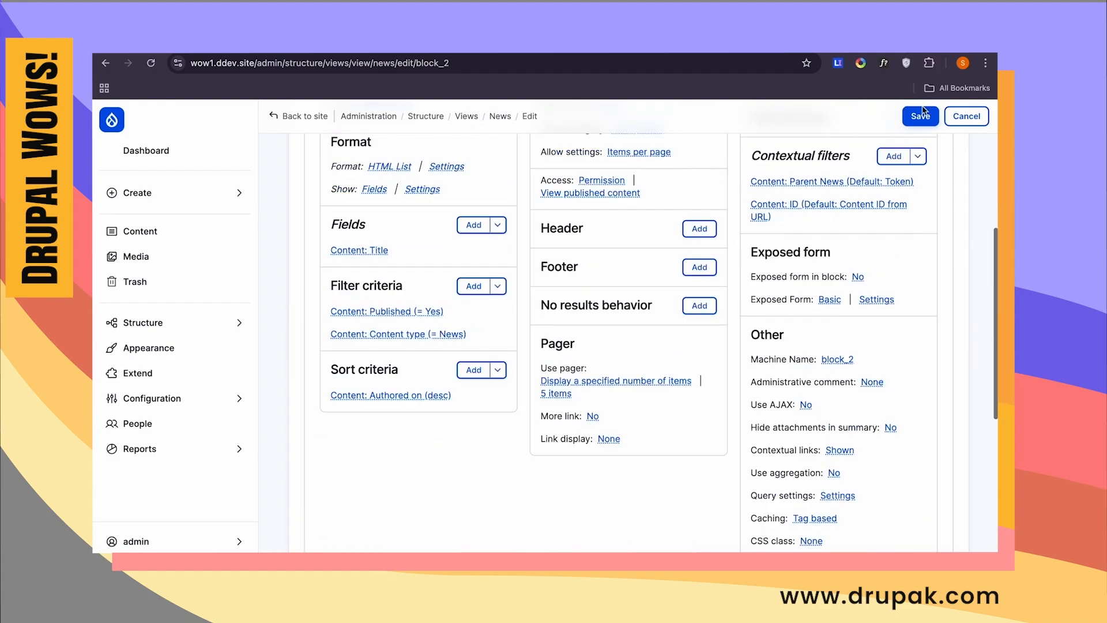
pyautogui.click(920, 116)
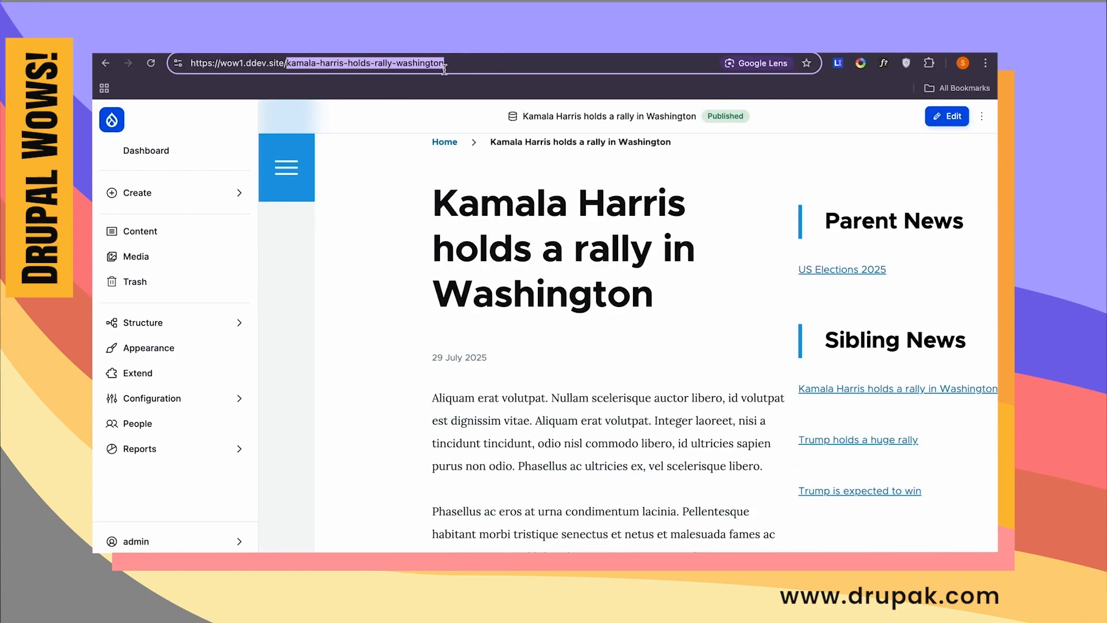
# - Reload the "Kamala Harris holds a rally in Washington" page and compare its title with the Sibling News list
pyautogui.press('Return')
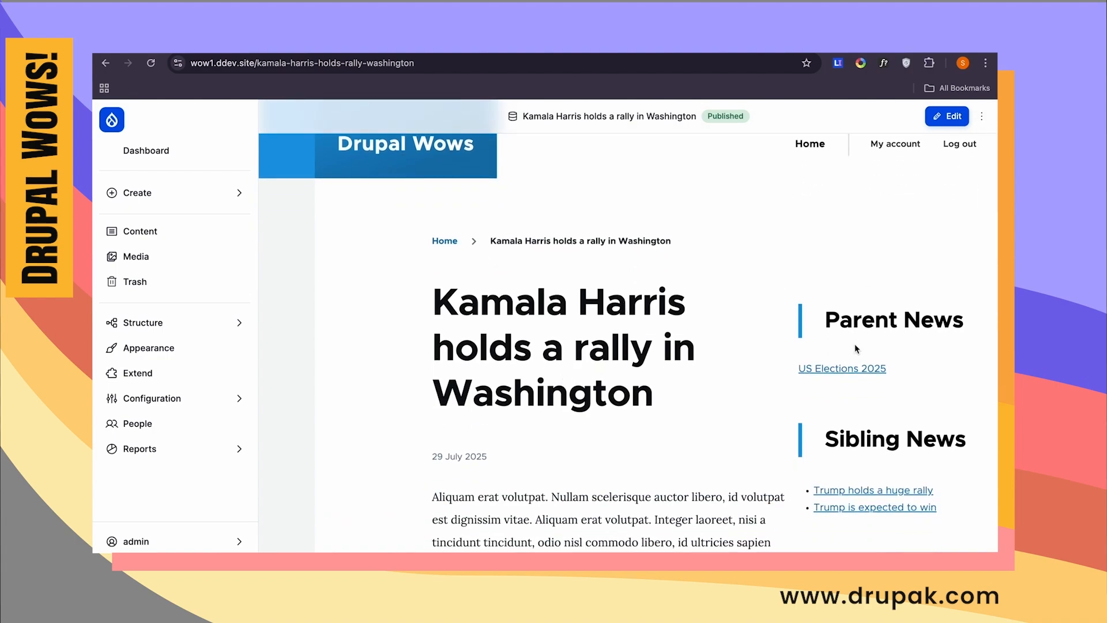
pyautogui.scroll(-2, 842, 381)
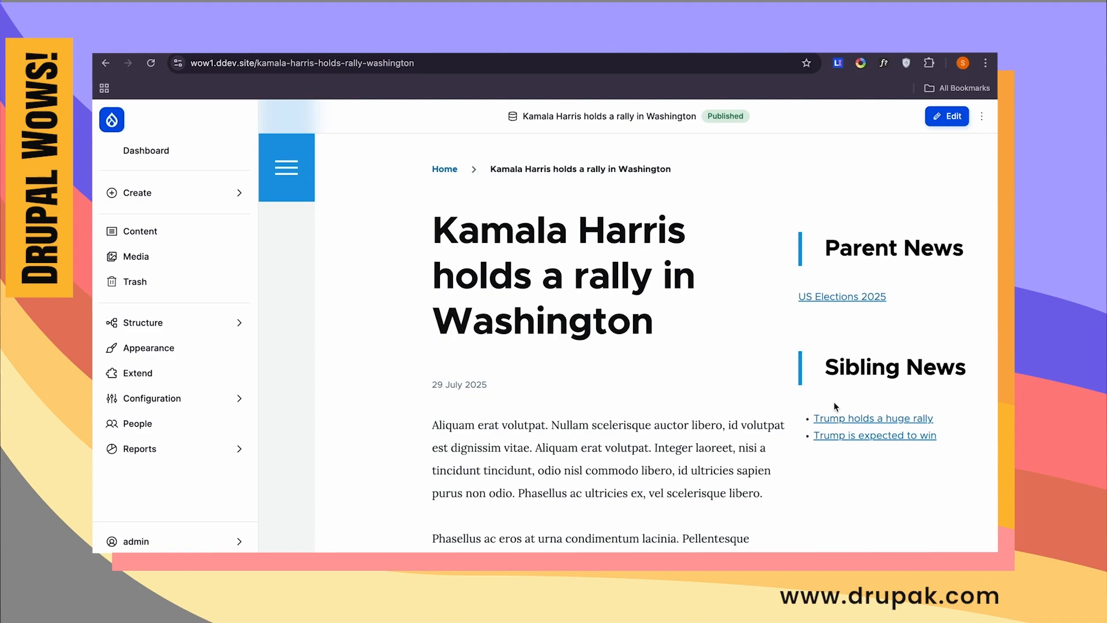
pyautogui.tripleClick(612, 266)
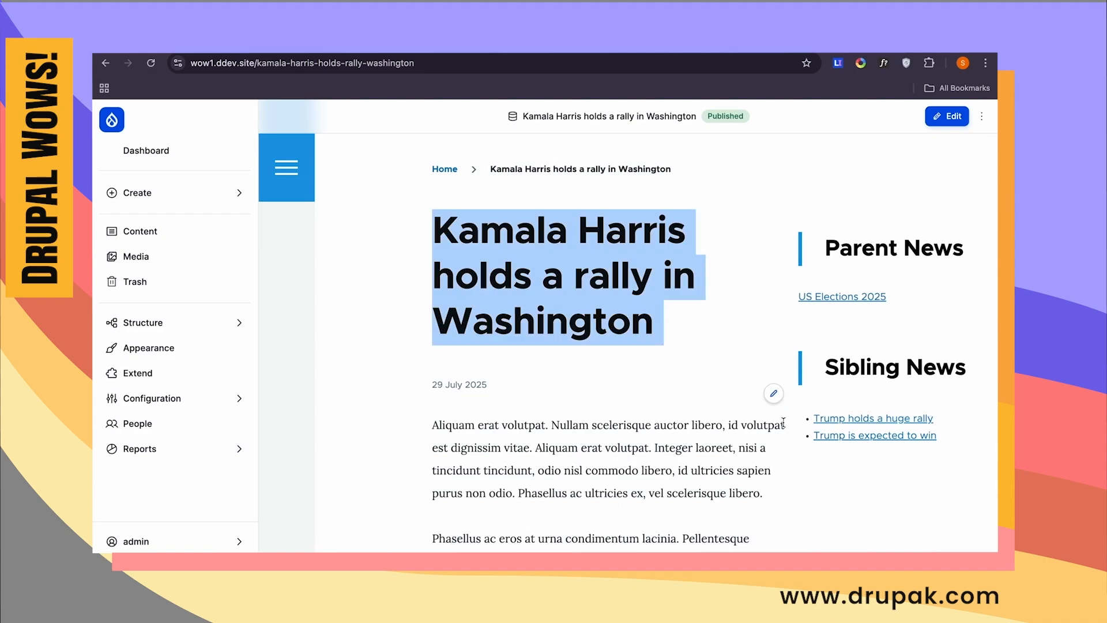
# - Open the sibling pages "Trump holds a huge rally" and "Trump is expected to win" and check their Sibling News blocks
pyautogui.click(831, 424)
pyautogui.scroll(-4, 832, 425)
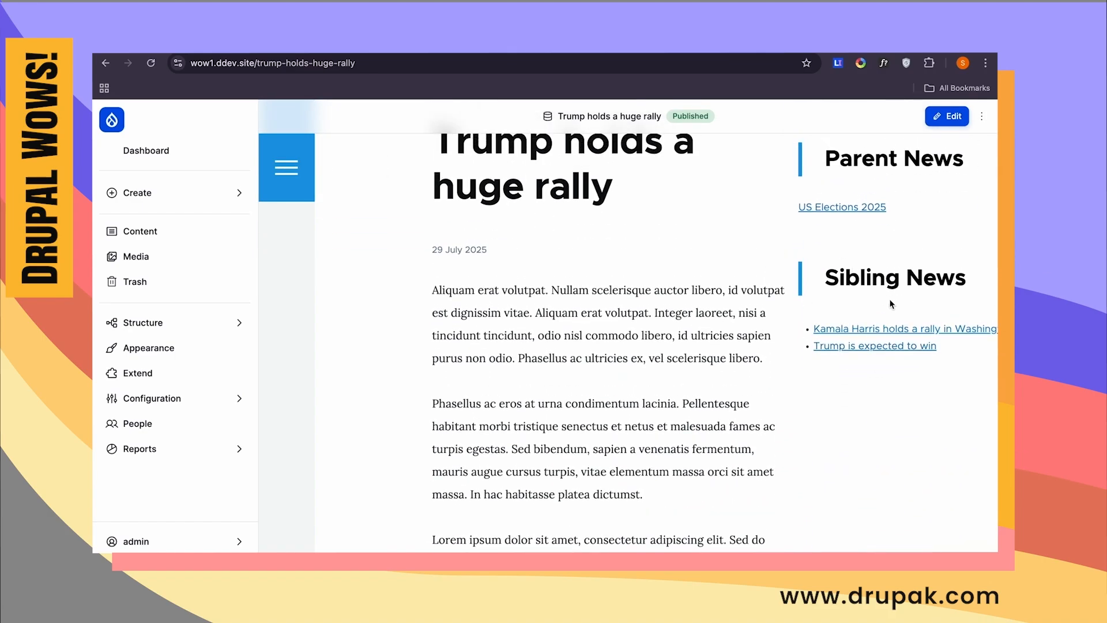
pyautogui.scroll(2, 623, 297)
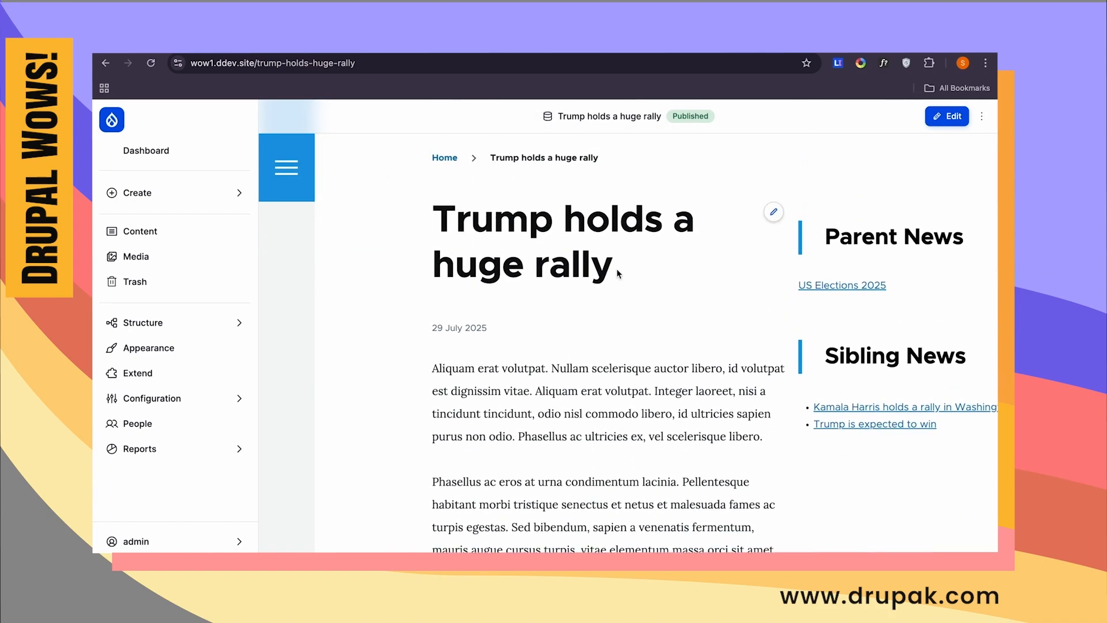
pyautogui.click(864, 426)
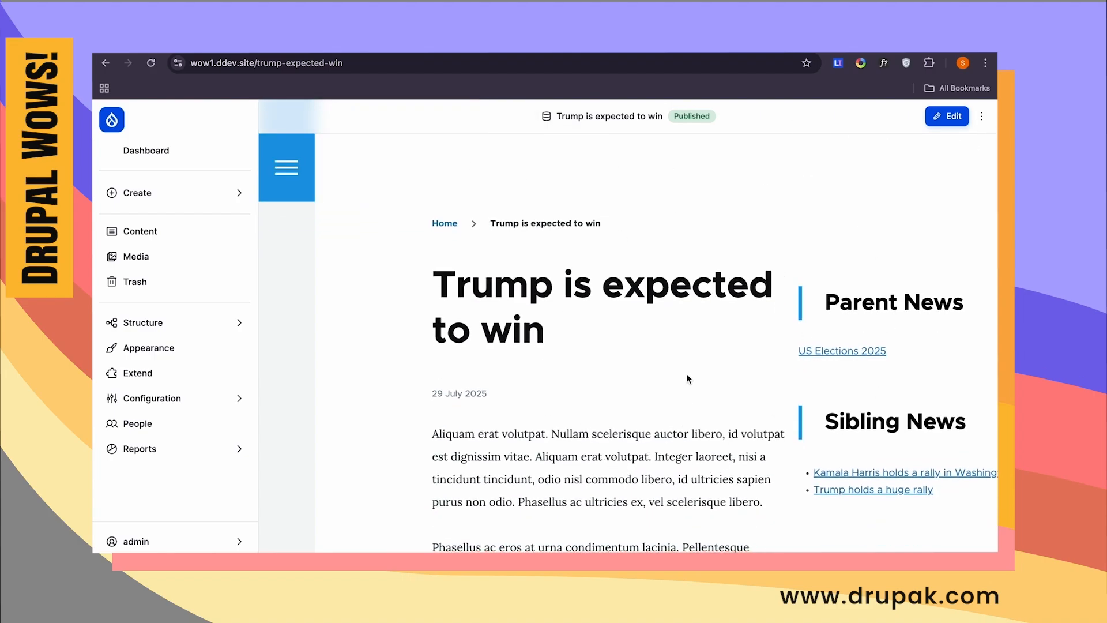
pyautogui.scroll(-1, 562, 387)
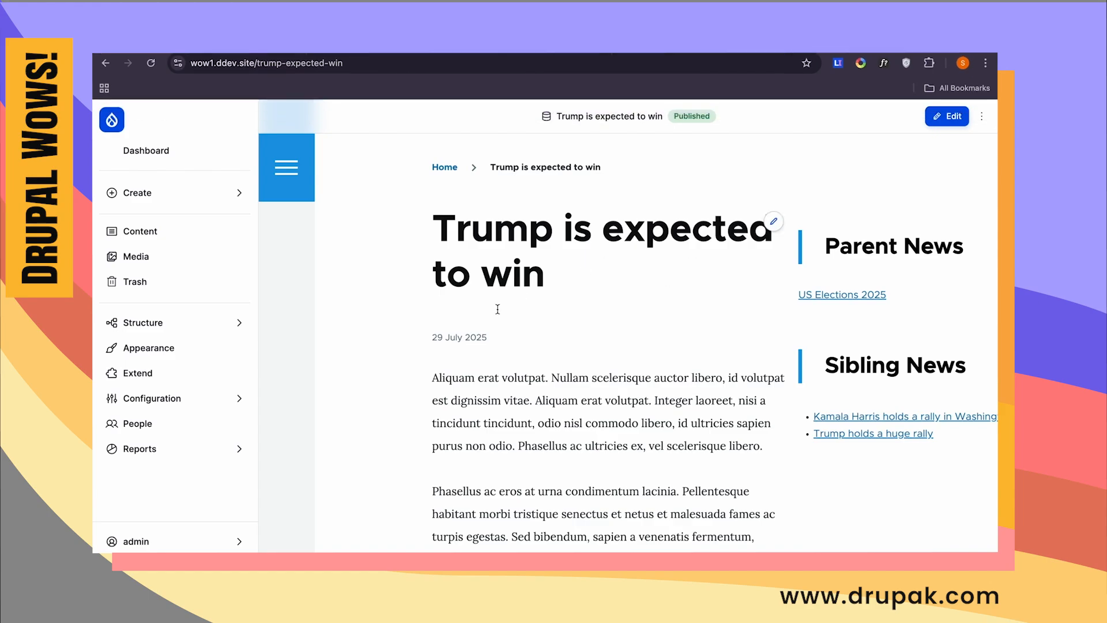
# - Open the parent page "US Elections 2025", review its news blocks, and go back to the Kamala Harris news page
pyautogui.click(840, 294)
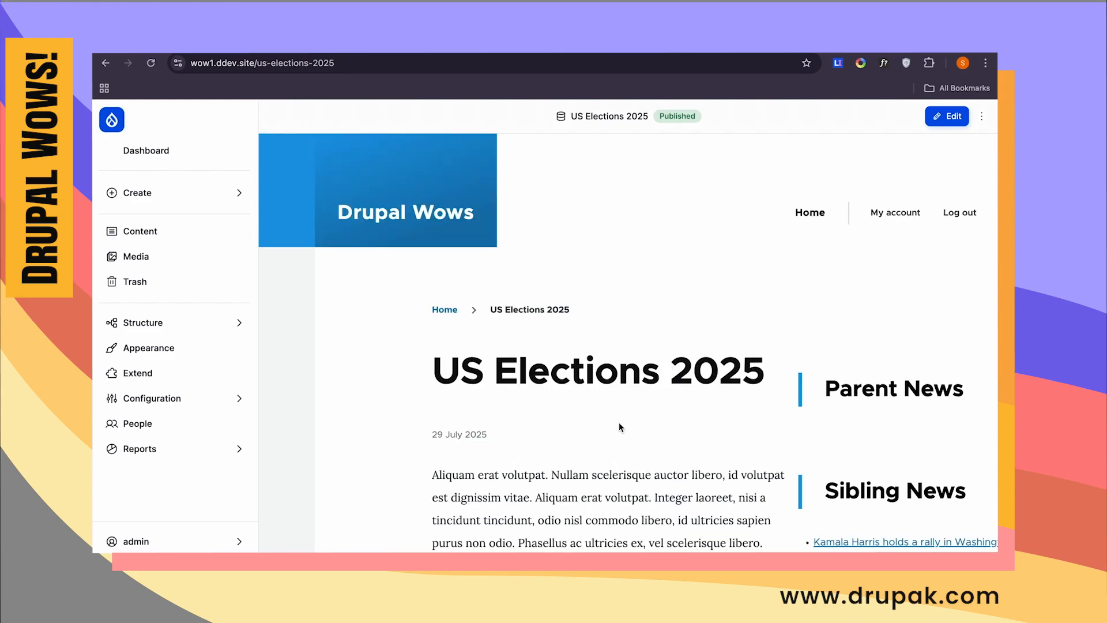
pyautogui.scroll(-10, 618, 422)
pyautogui.click(461, 424)
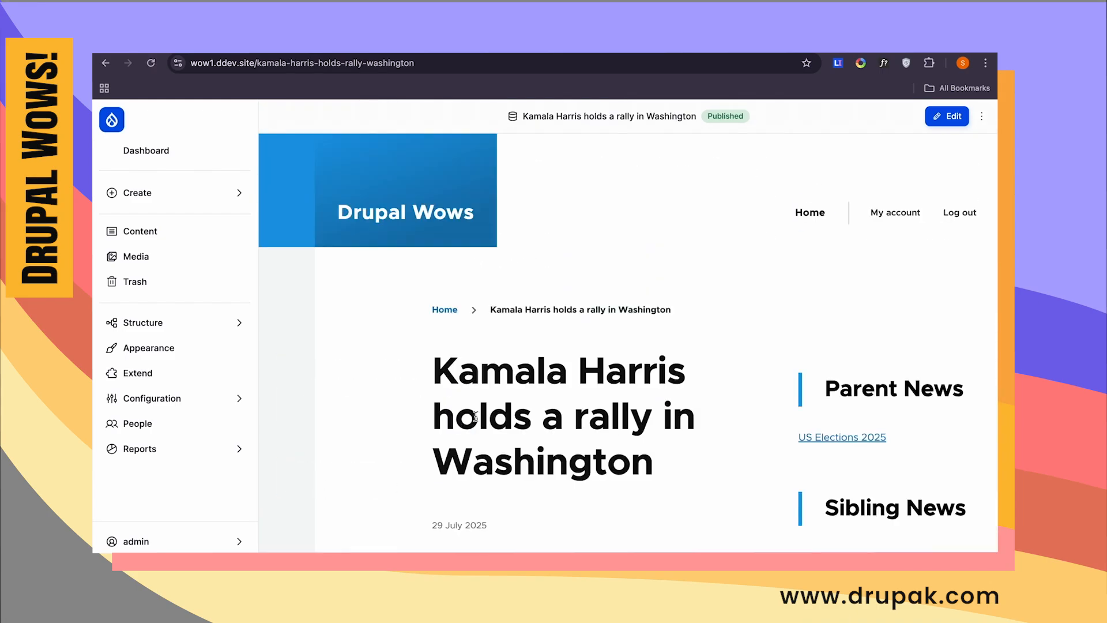
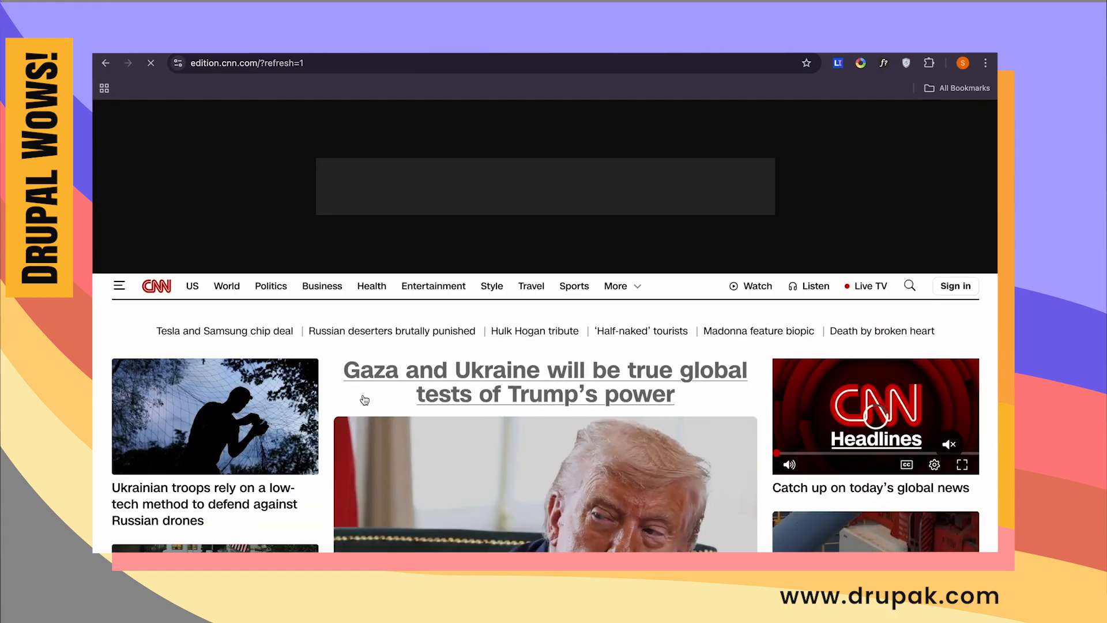
# - Look over the CNN homepage to see how its top stories are grouped and presented
pyautogui.scroll(-10, 369, 400)
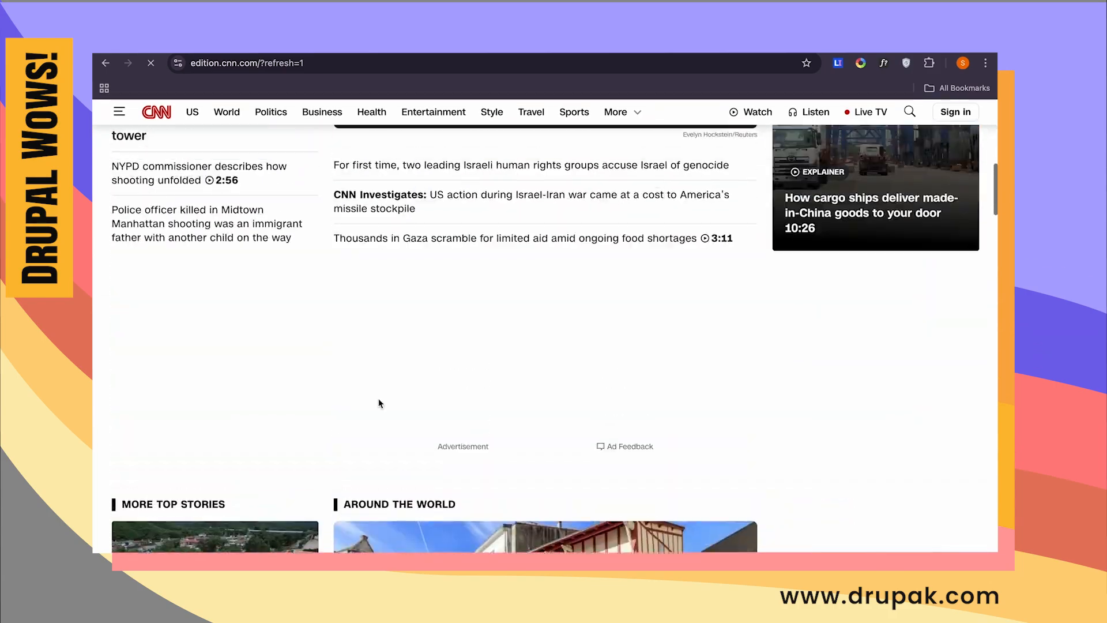
pyautogui.scroll(6, 594, 286)
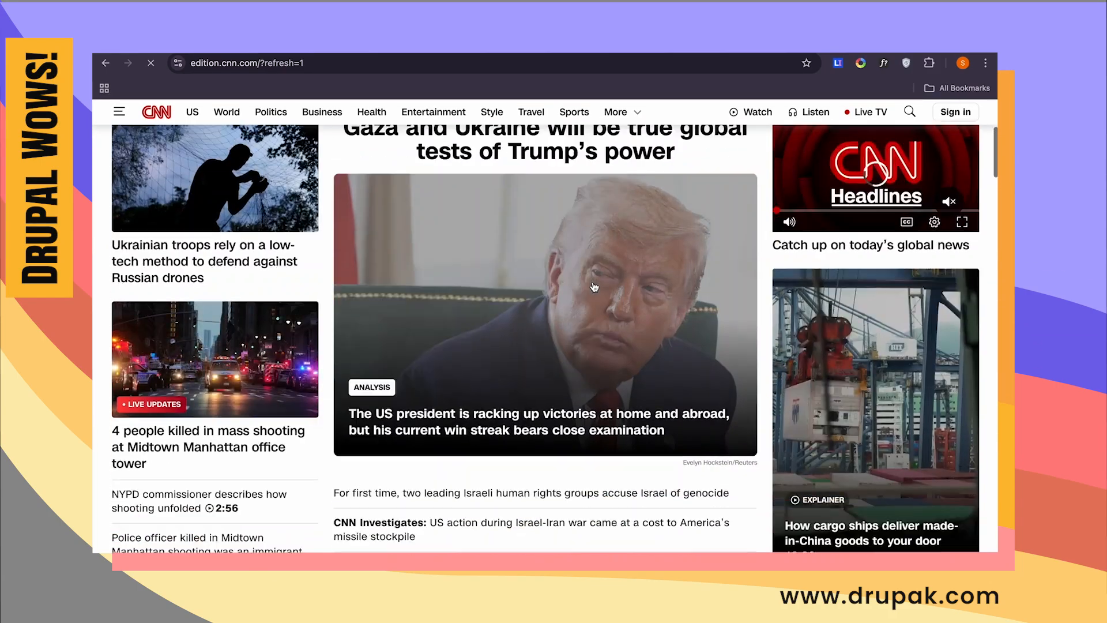
pyautogui.scroll(-3, 594, 287)
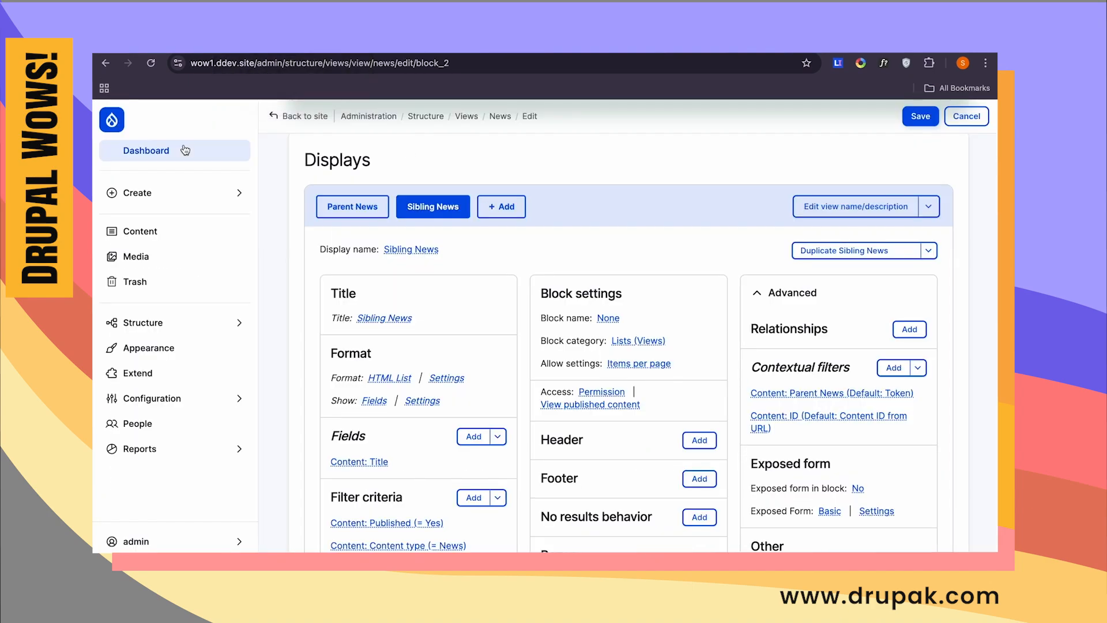
# - Create and save a new taxonomy vocabulary named "News Categories"
pyautogui.moveTo(173, 323)
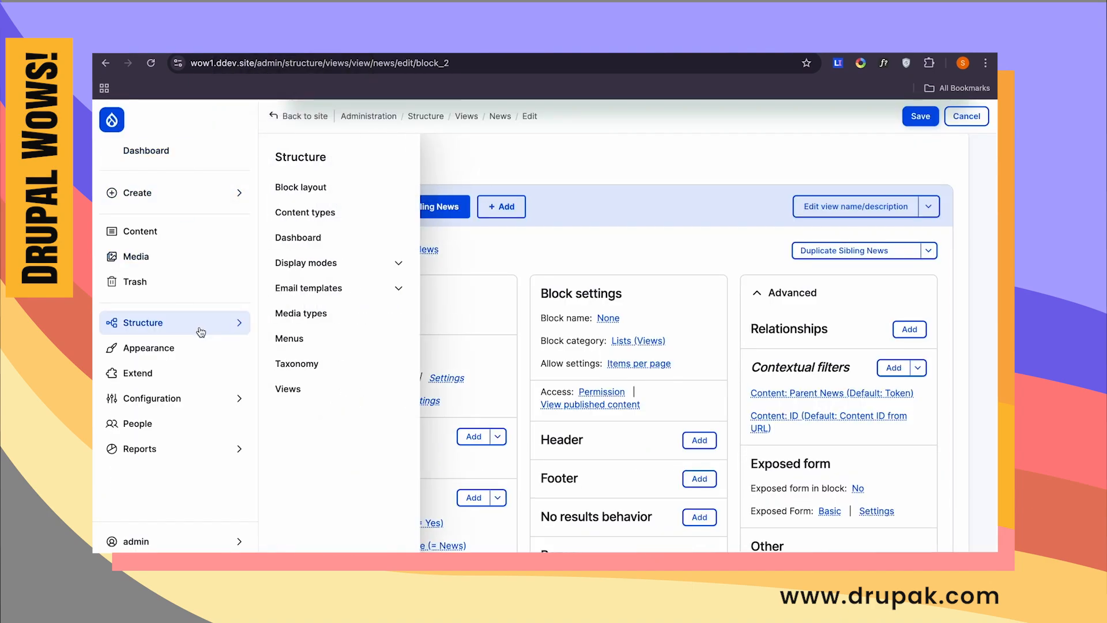
pyautogui.click(312, 364)
pyautogui.click(945, 116)
pyautogui.click(476, 240)
pyautogui.write('News Cate')
pyautogui.press('BackSpace')
pyautogui.press('BackSpace')
pyautogui.write('ategories')
pyautogui.click(972, 118)
# - Add the published term "Top News" to the News Categories vocabulary, save it, and go to the content overview
pyautogui.click(955, 115)
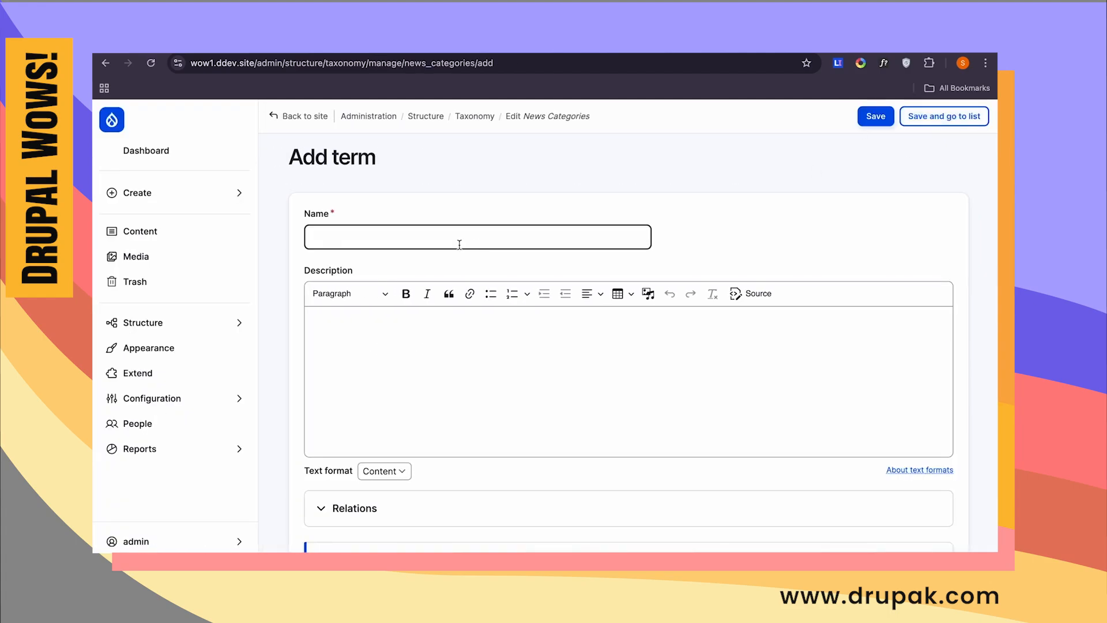
pyautogui.click(460, 240)
pyautogui.write('To')
pyautogui.click(393, 291)
pyautogui.scroll(-3, 628, 346)
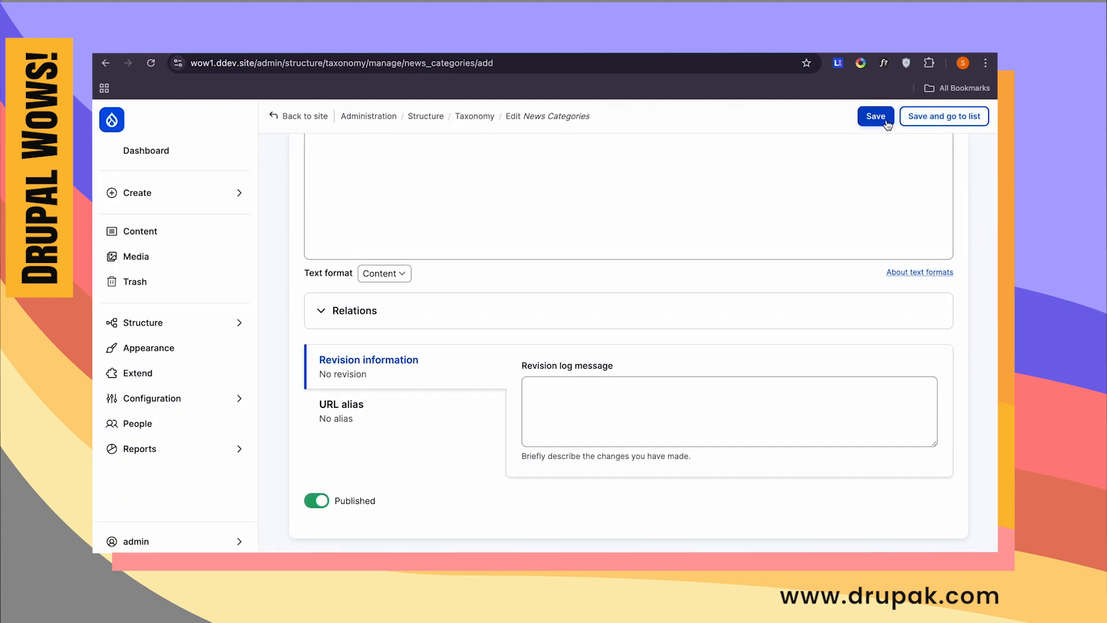
pyautogui.click(886, 122)
pyautogui.click(222, 233)
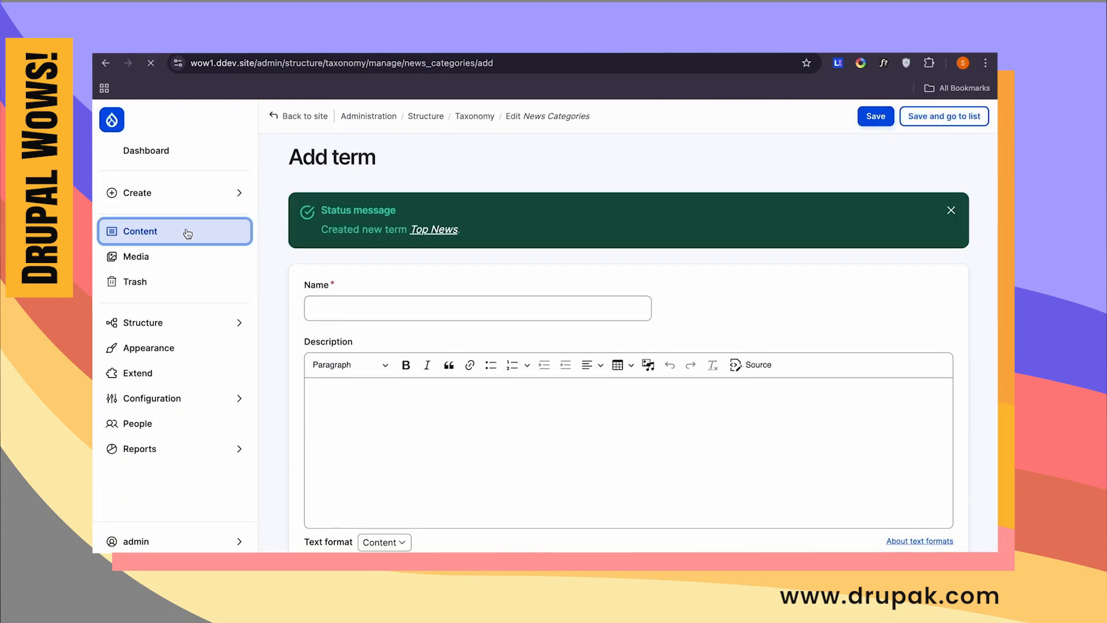
# - Open the "Asia Cup Cricket is going to be held in September 2025" news item for editing and check its available fields
pyautogui.scroll(-5, 546, 336)
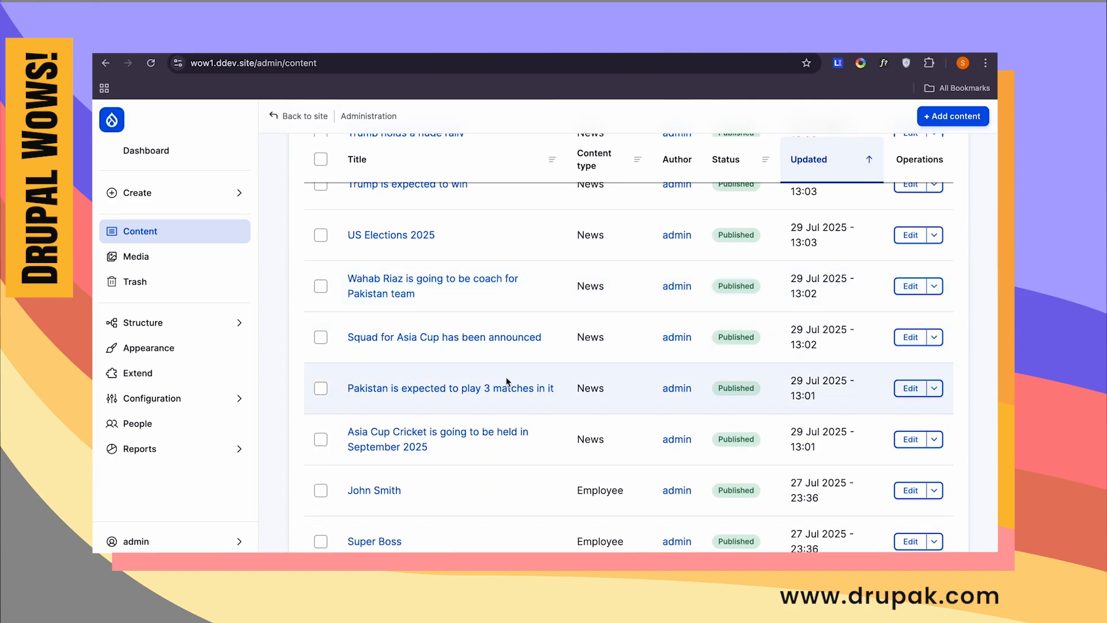
pyautogui.scroll(-1, 506, 380)
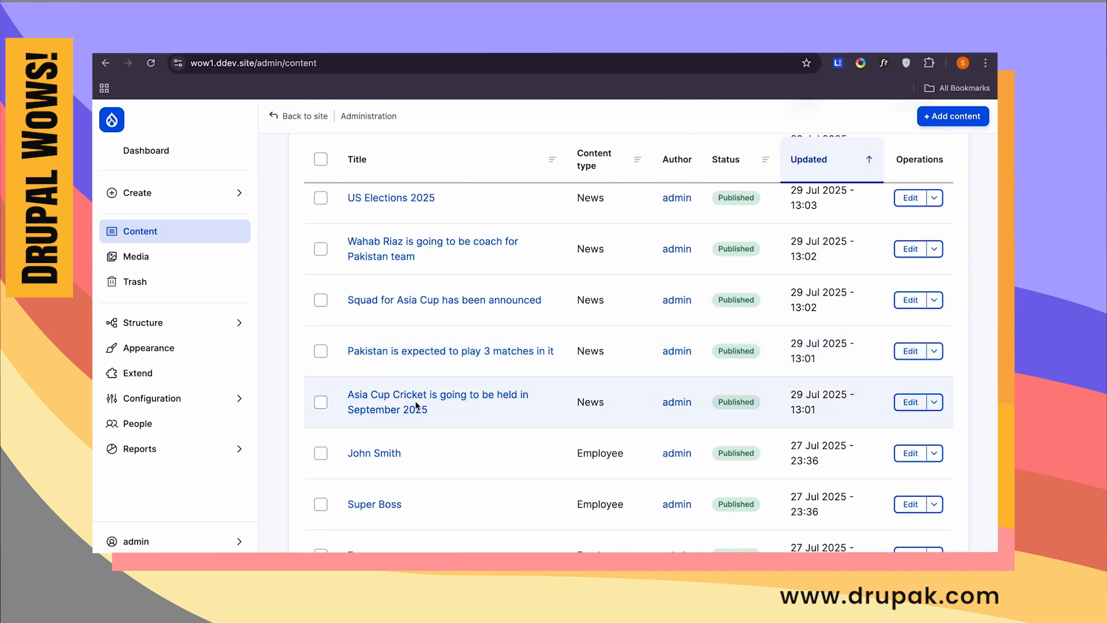
pyautogui.scroll(-5, 432, 533)
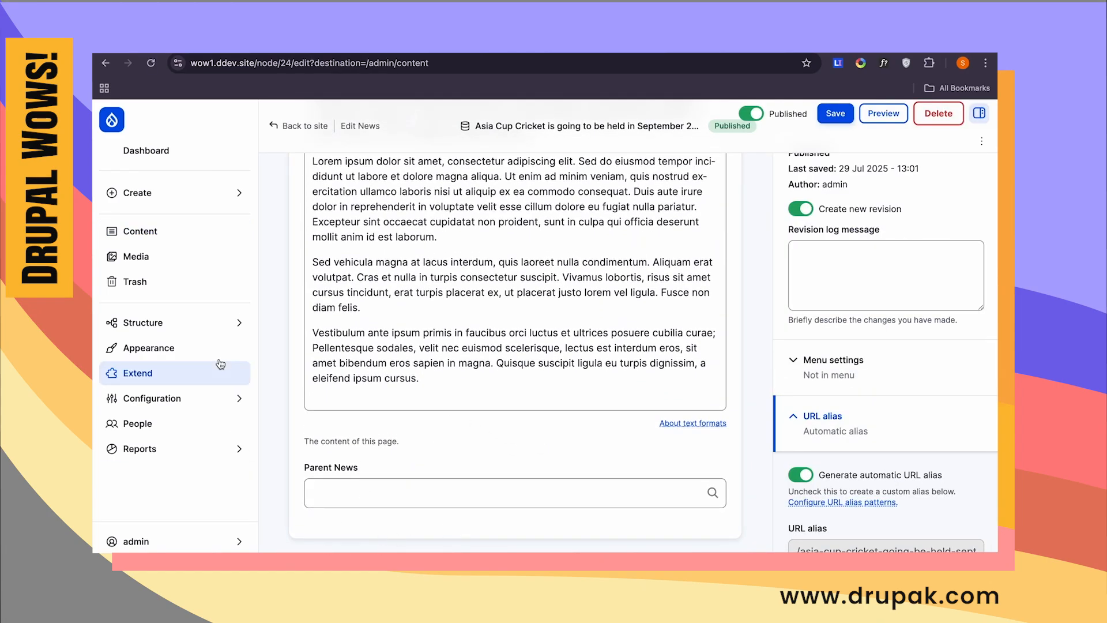
# - Start a new reference field labelled "Category" on the News content type
pyautogui.click(219, 322)
pyautogui.click(349, 217)
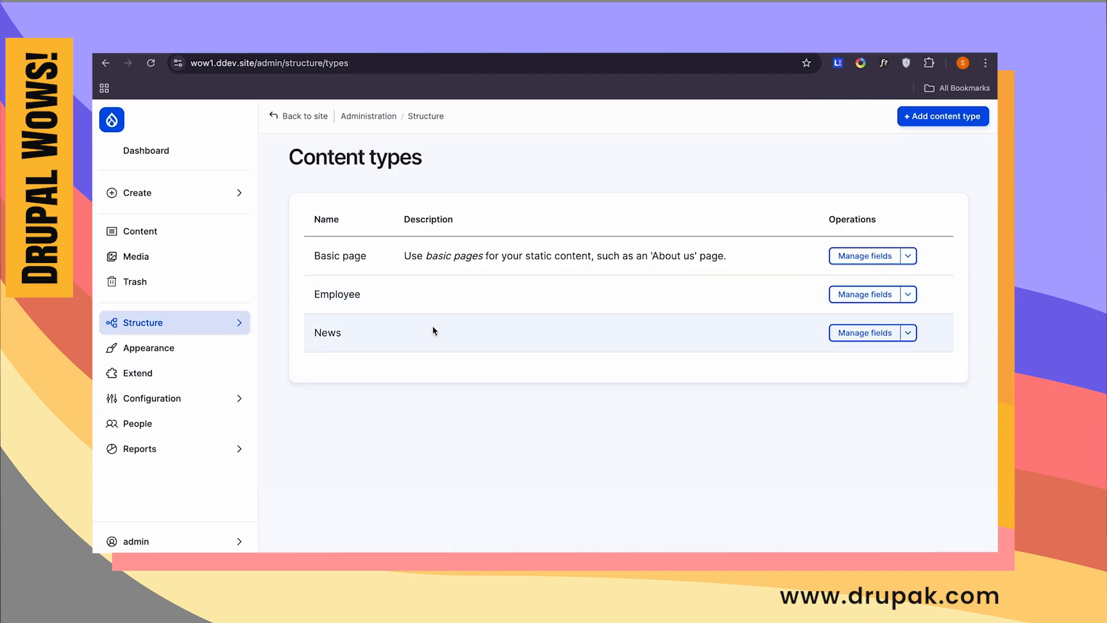
pyautogui.click(882, 330)
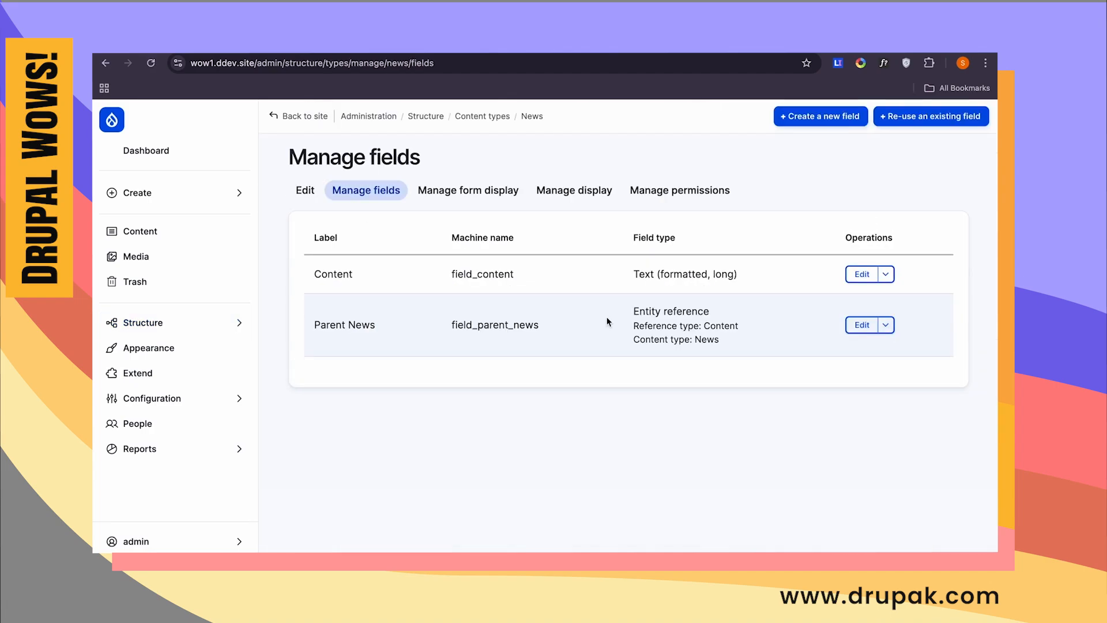
pyautogui.click(821, 116)
pyautogui.click(382, 340)
pyautogui.write('Category')
pyautogui.click(330, 255)
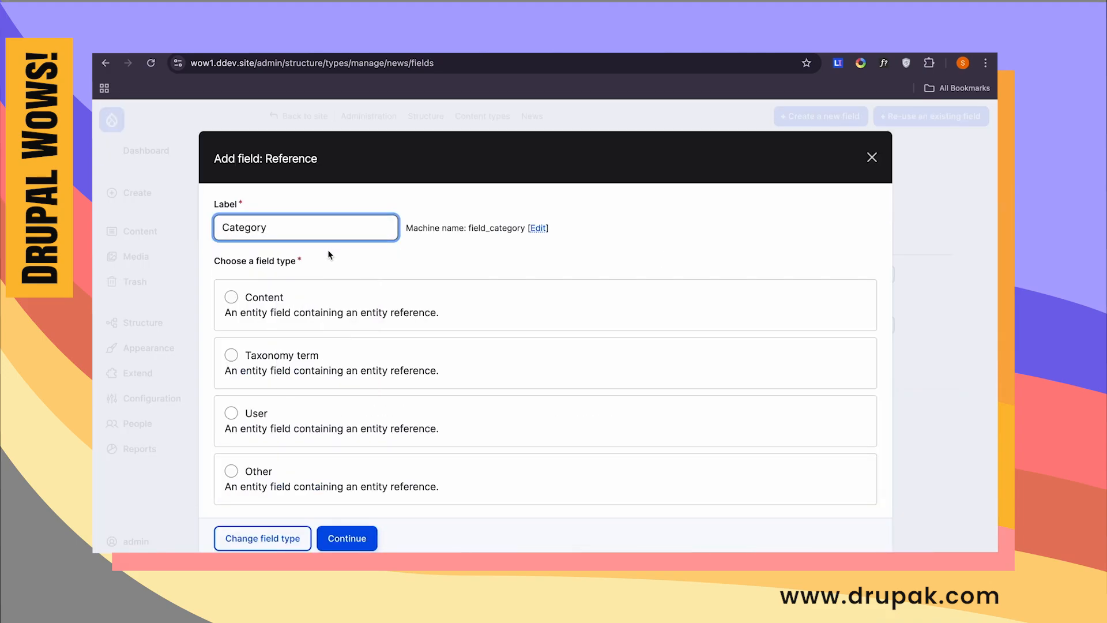
# - Make the Category field reference taxonomy terms from the News Categories vocabulary and save its settings
pyautogui.click(269, 356)
pyautogui.click(358, 533)
pyautogui.scroll(-10, 355, 394)
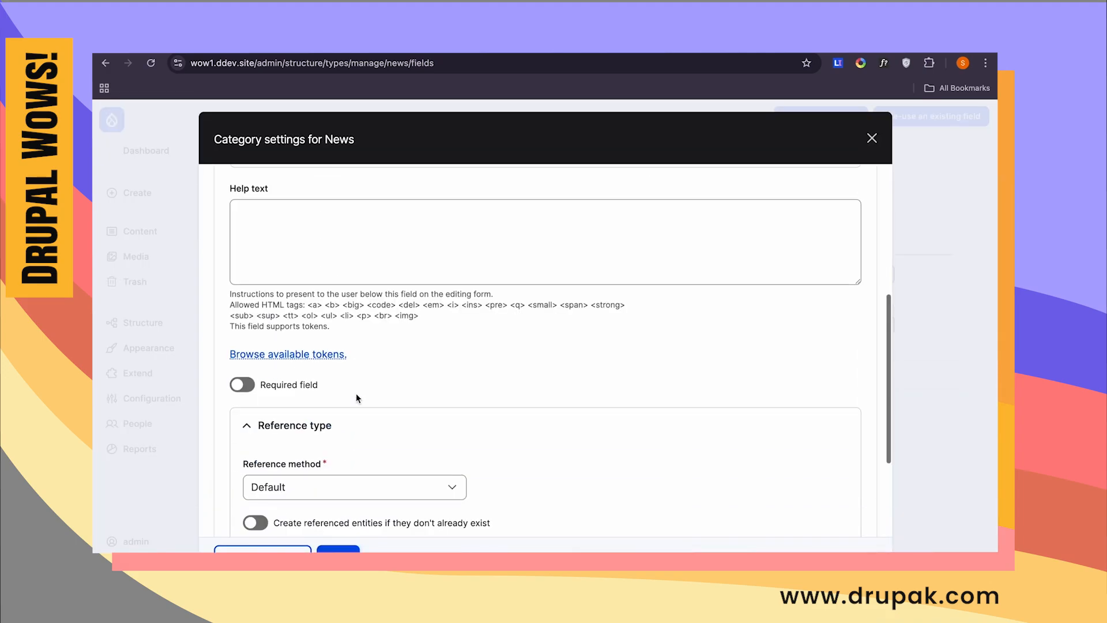
pyautogui.click(249, 412)
pyautogui.click(340, 548)
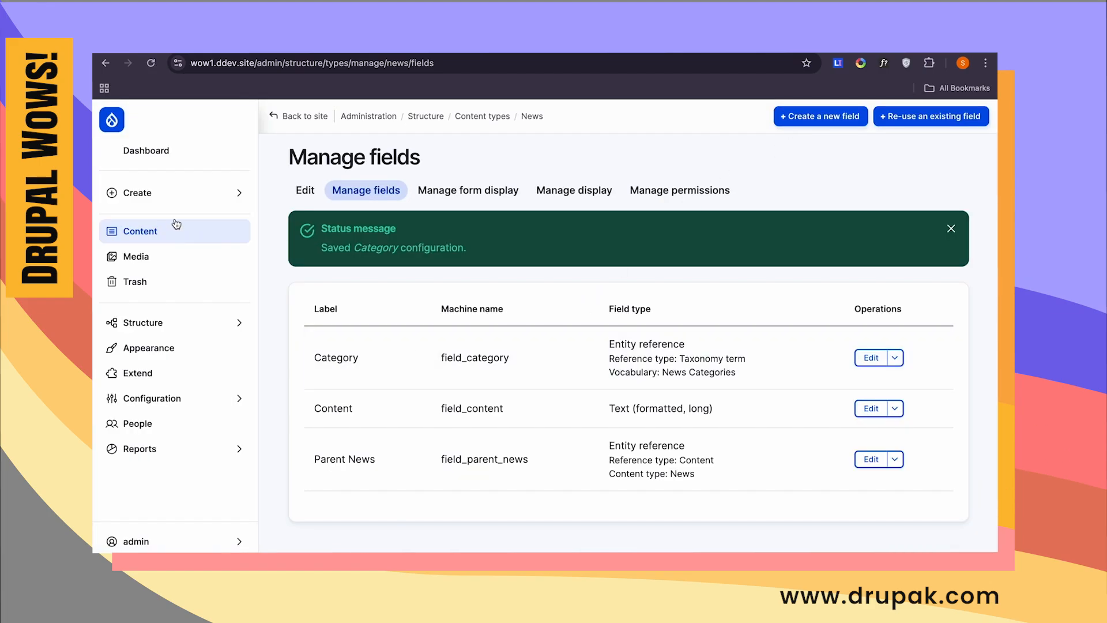
# - Assign the category "Top News" to the "Asia Cup Cricket is going to be held in September 2025" news item and save it
pyautogui.click(173, 230)
pyautogui.scroll(-5, 507, 322)
pyautogui.scroll(2, 507, 322)
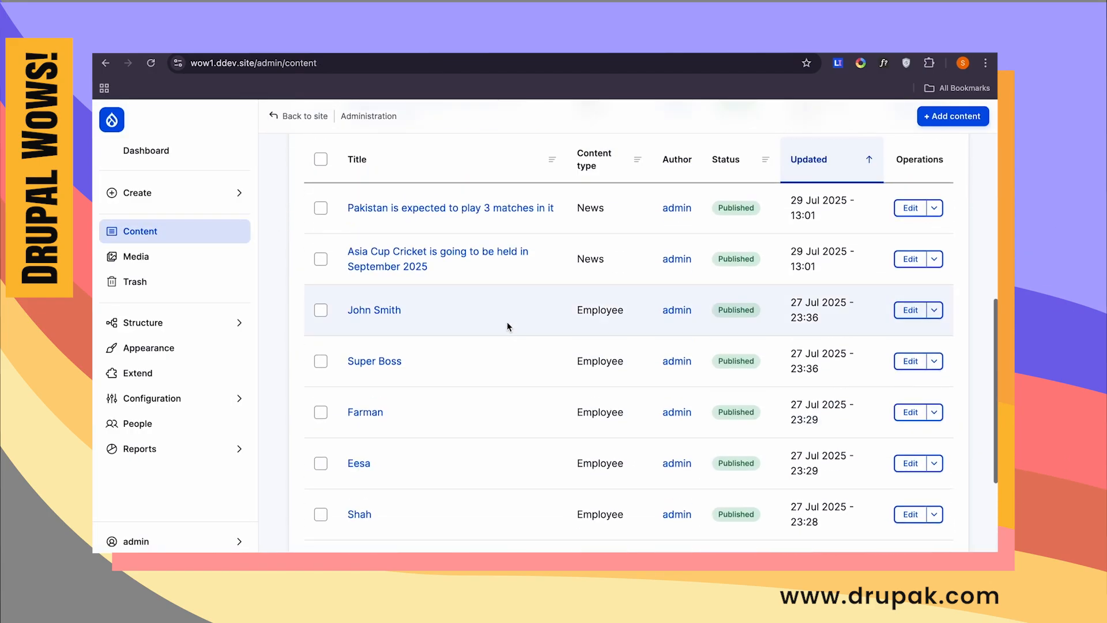
pyautogui.click(910, 259)
pyautogui.click(436, 490)
pyautogui.write('to')
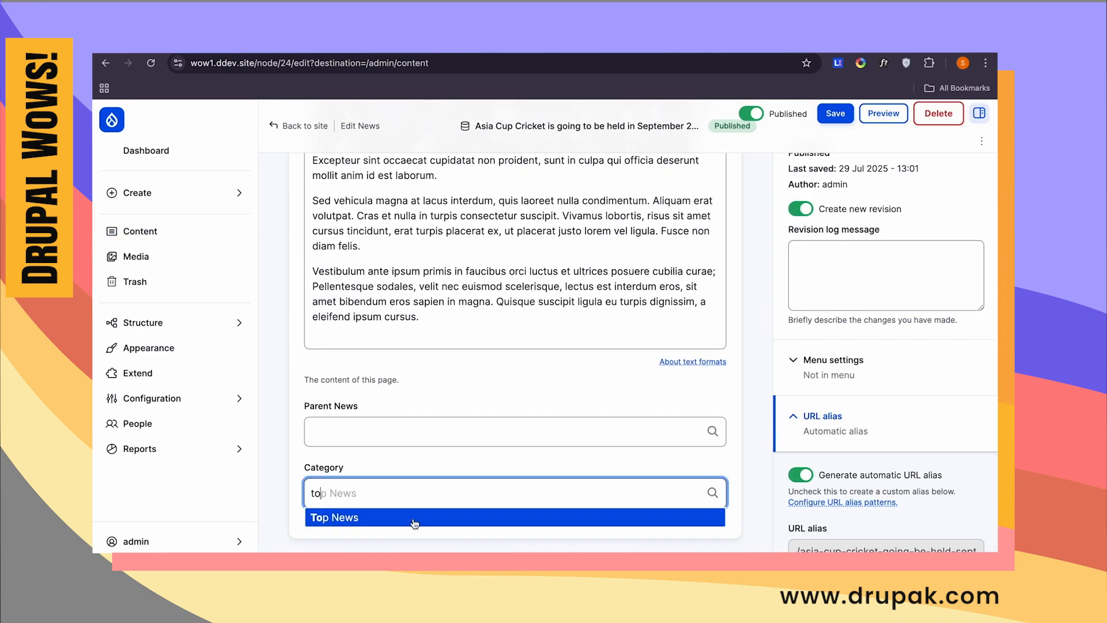
pyautogui.click(415, 517)
pyautogui.click(835, 113)
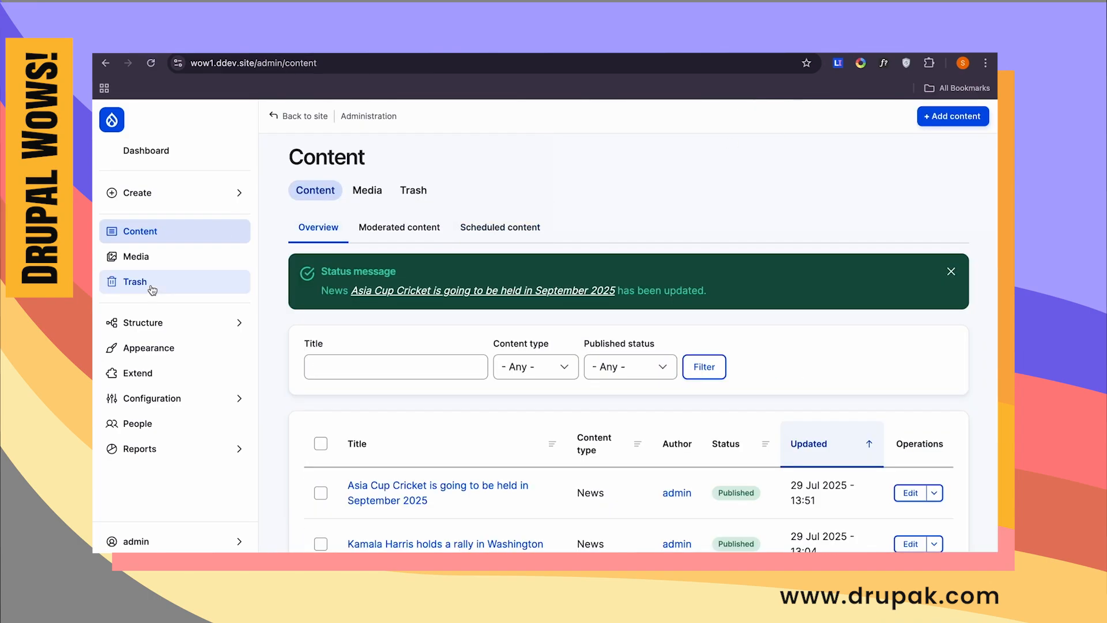
# - Create a view named "Top News" that shows content of type News, with a block display
pyautogui.click(192, 399)
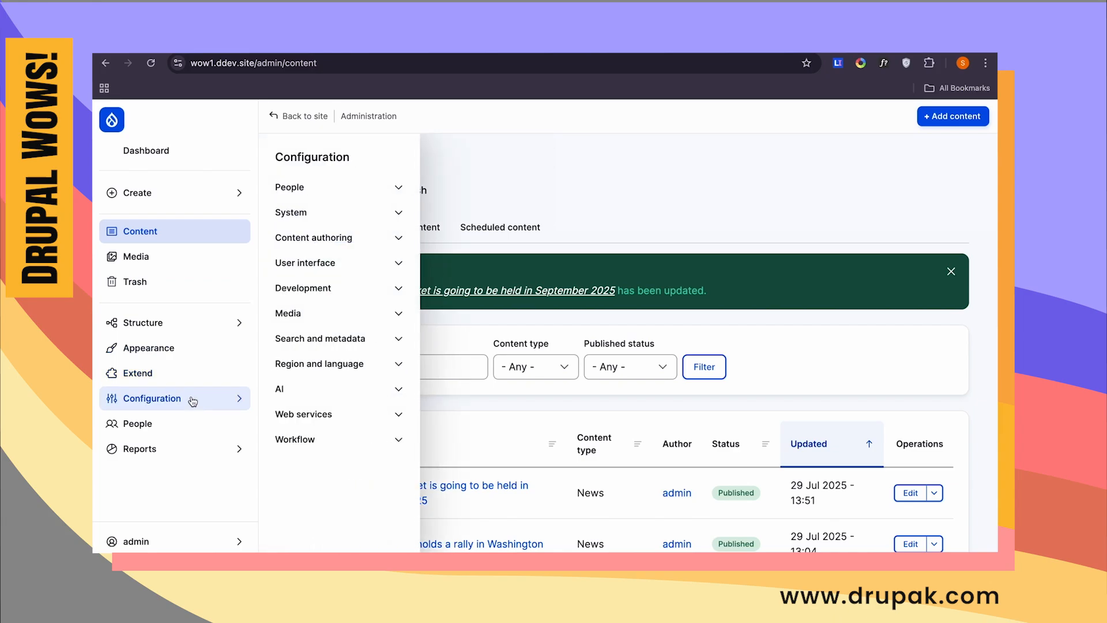
pyautogui.click(227, 326)
pyautogui.click(326, 388)
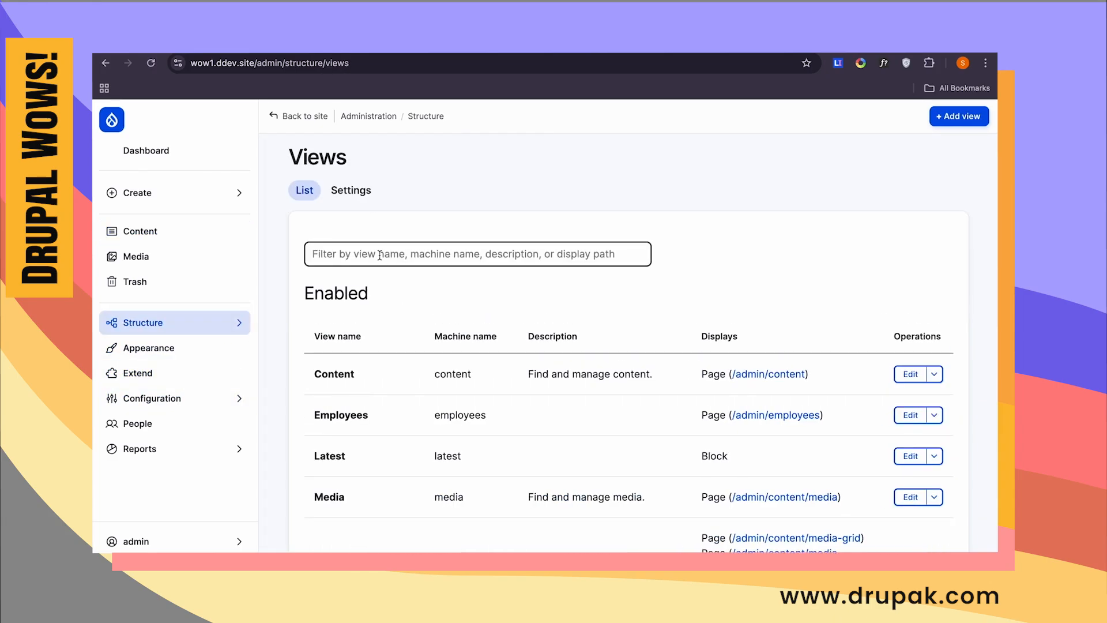
pyautogui.click(959, 116)
pyautogui.write('Top News')
pyautogui.click(637, 424)
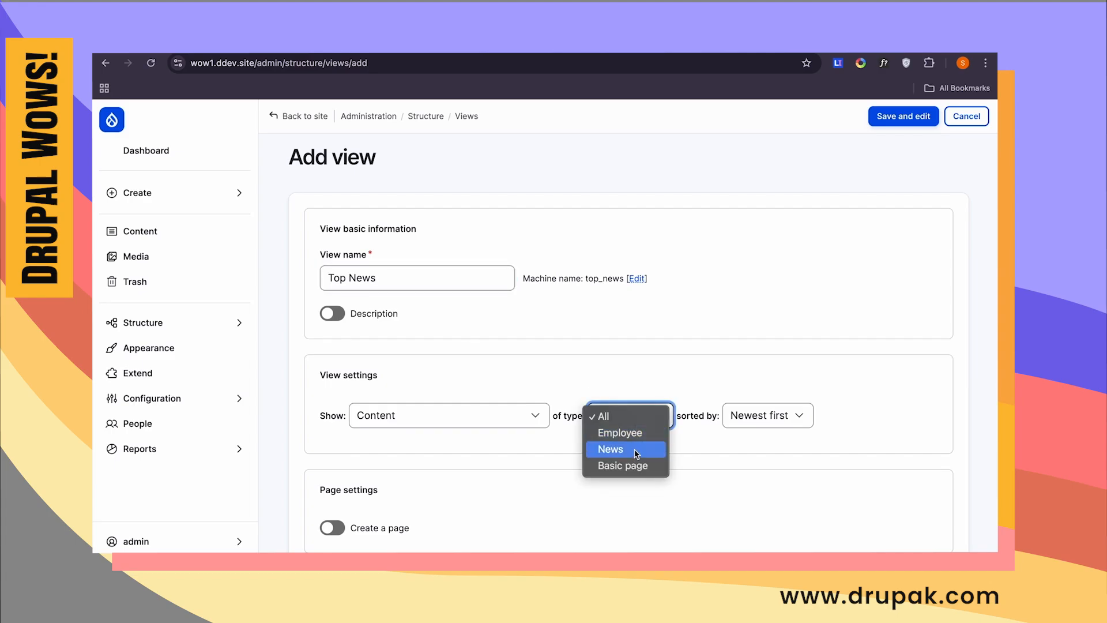
pyautogui.click(635, 453)
pyautogui.scroll(-3, 635, 452)
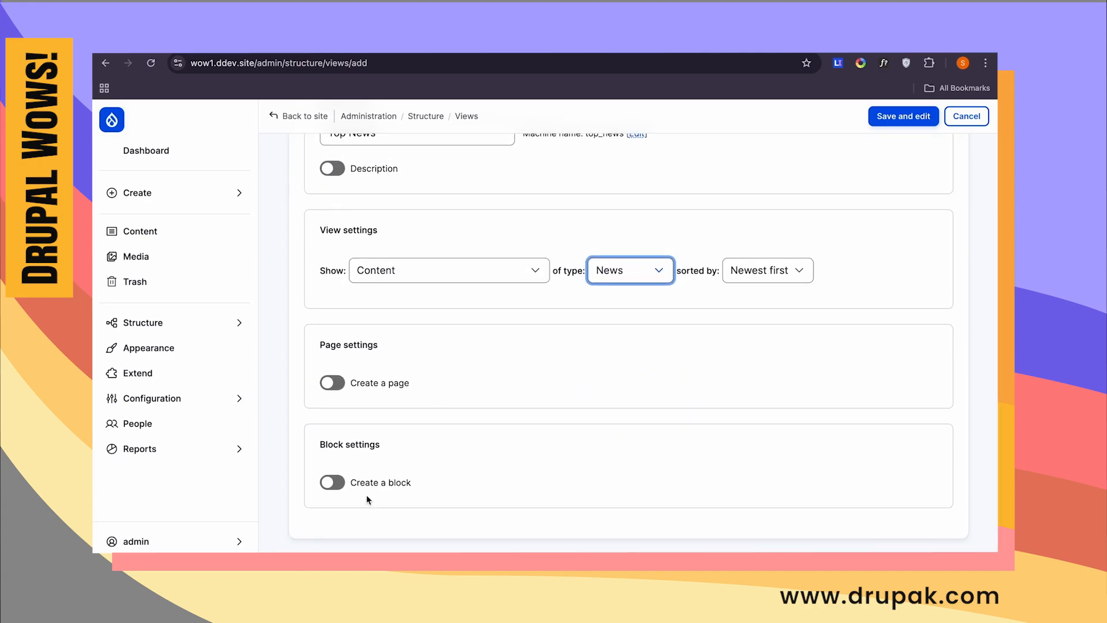
pyautogui.click(384, 482)
pyautogui.scroll(-5, 383, 482)
pyautogui.click(903, 116)
# - Add a Category filter to the Top News view, using a dropdown of News Categories terms with Top News selected
pyautogui.scroll(-5, 484, 459)
pyautogui.scroll(-2, 485, 460)
pyautogui.scroll(2, 485, 460)
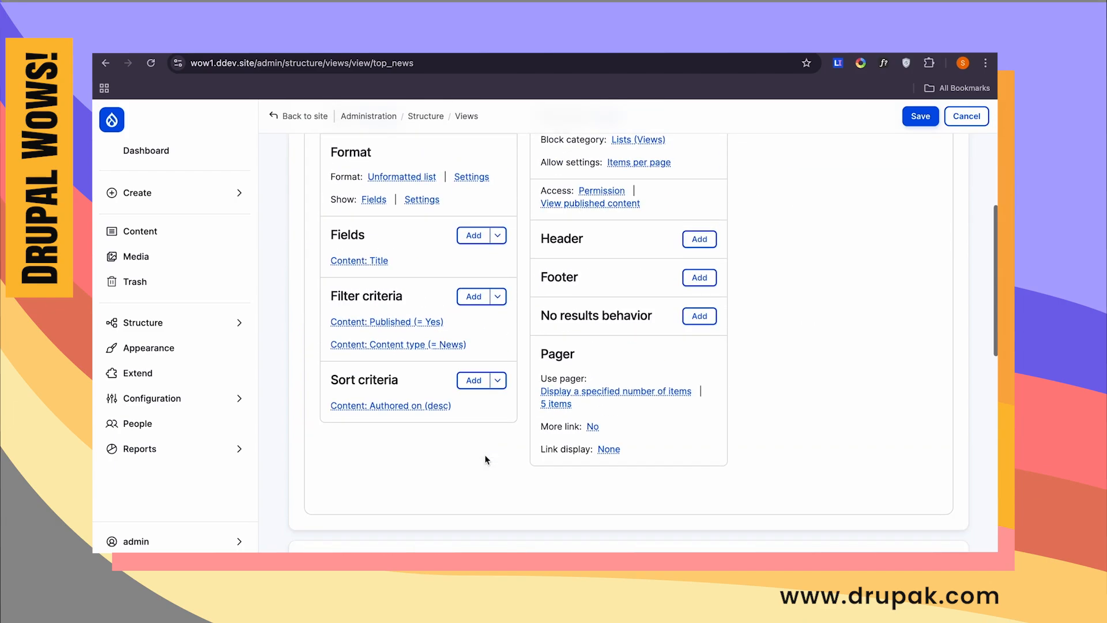
pyautogui.click(470, 294)
pyautogui.write('cateo')
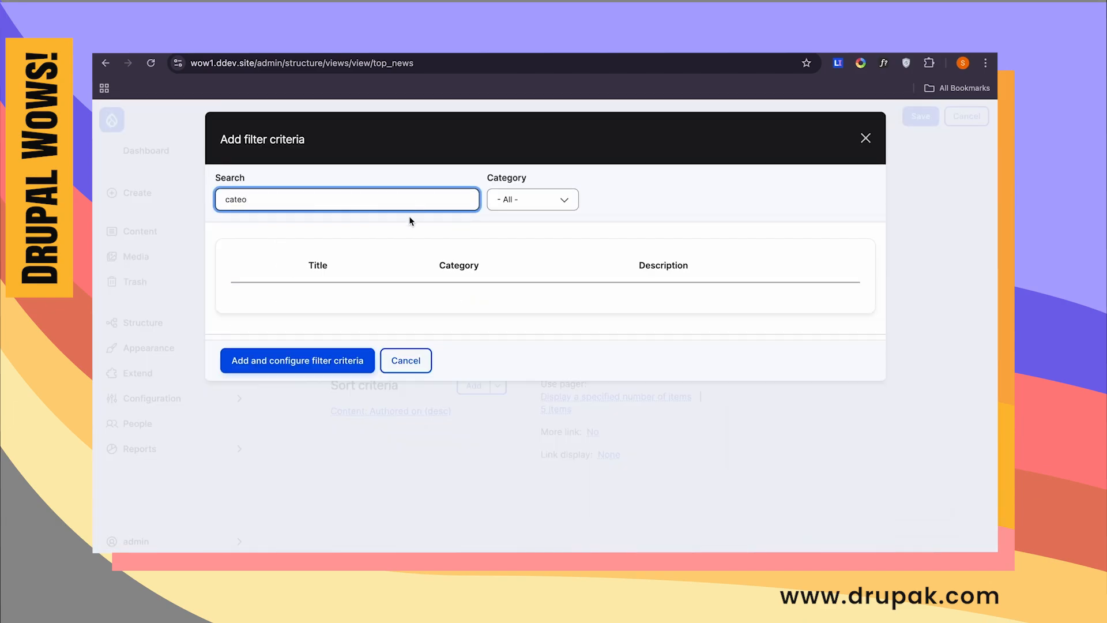
pyautogui.press('BackSpace')
pyautogui.click(247, 304)
pyautogui.click(324, 512)
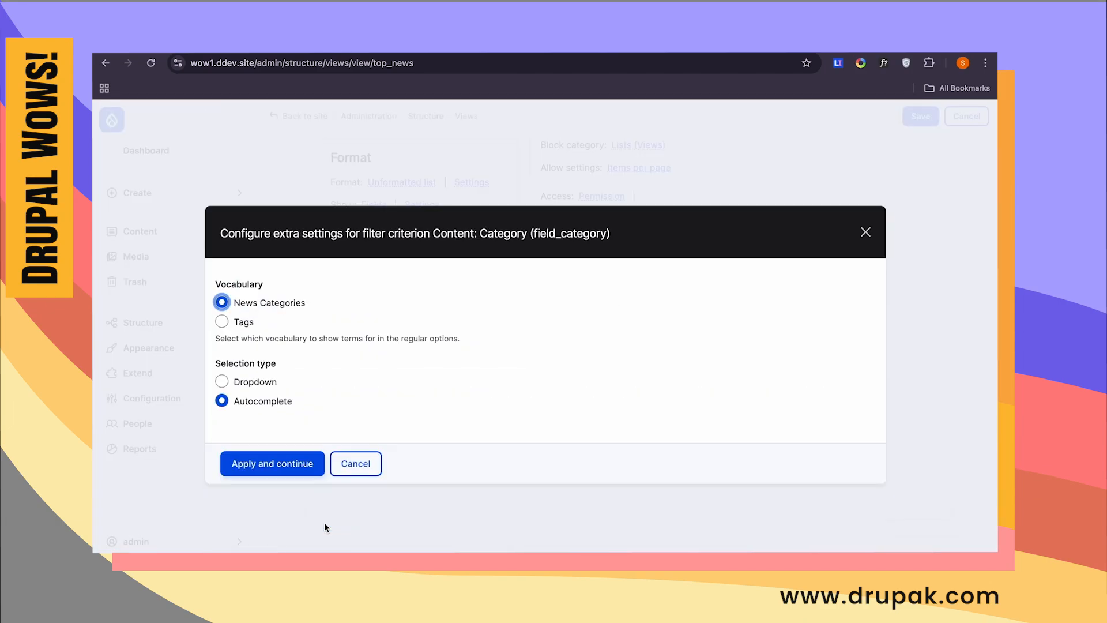
pyautogui.click(270, 389)
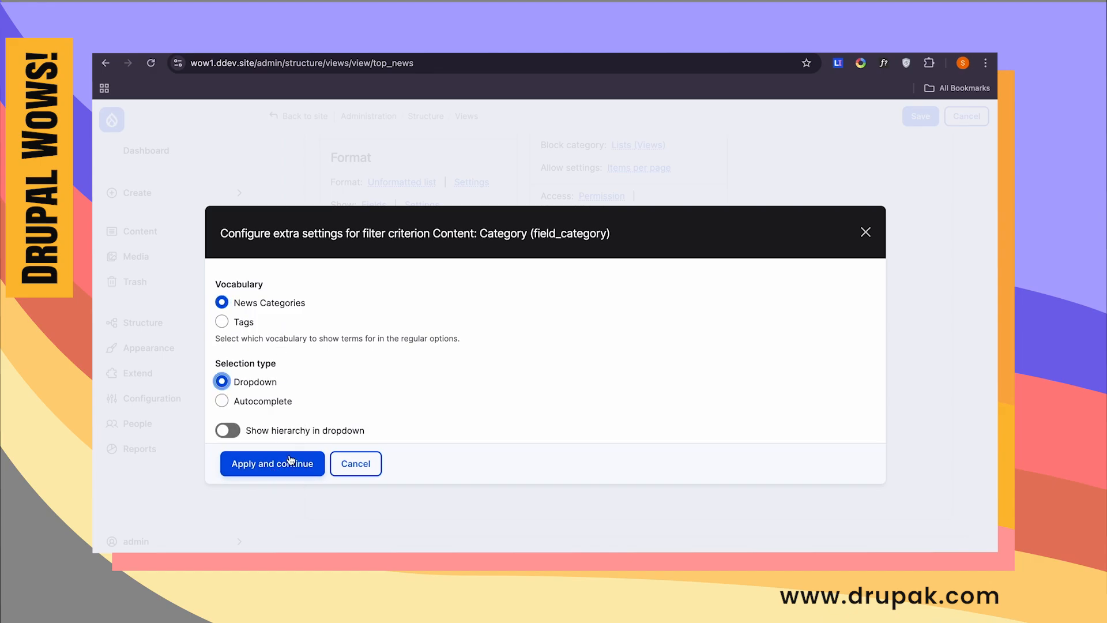
pyautogui.click(291, 461)
pyautogui.click(445, 296)
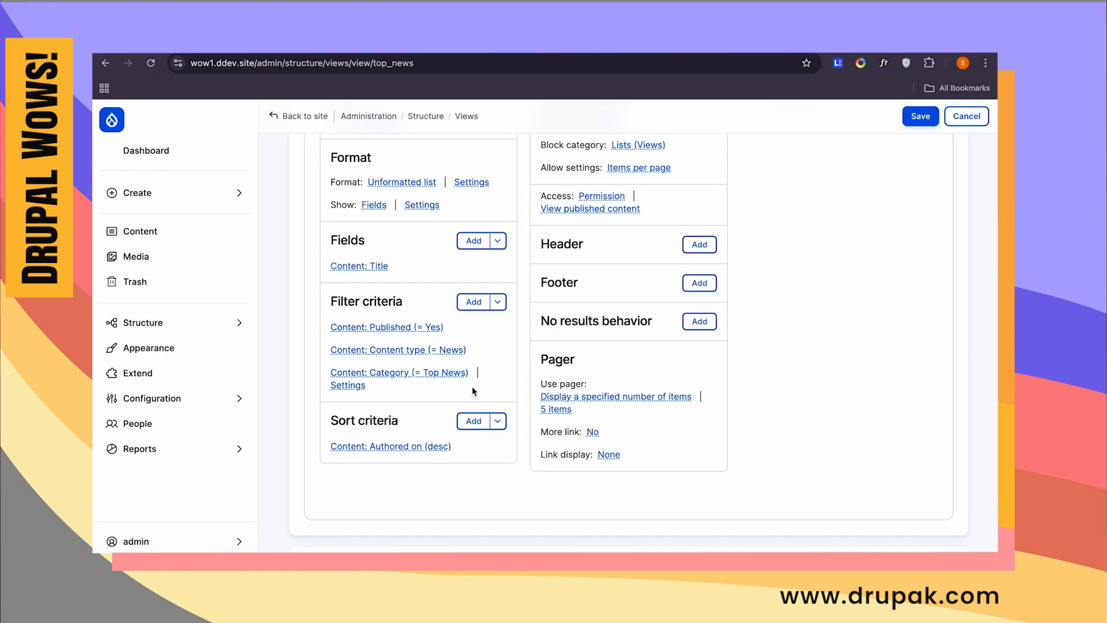
# - Check the preview of the Top News view and save the view
pyautogui.scroll(-10, 500, 370)
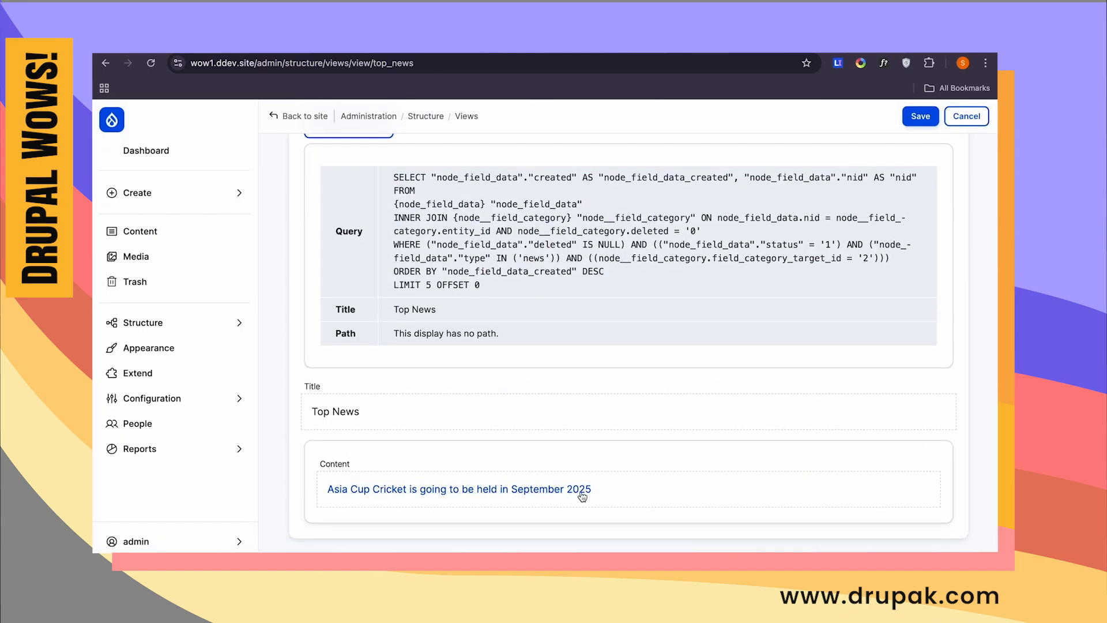
pyautogui.scroll(10, 576, 494)
pyautogui.click(921, 115)
# - Add the relationship "Content using field_parent_news" to the Top News view without making it required
pyautogui.scroll(-5, 515, 352)
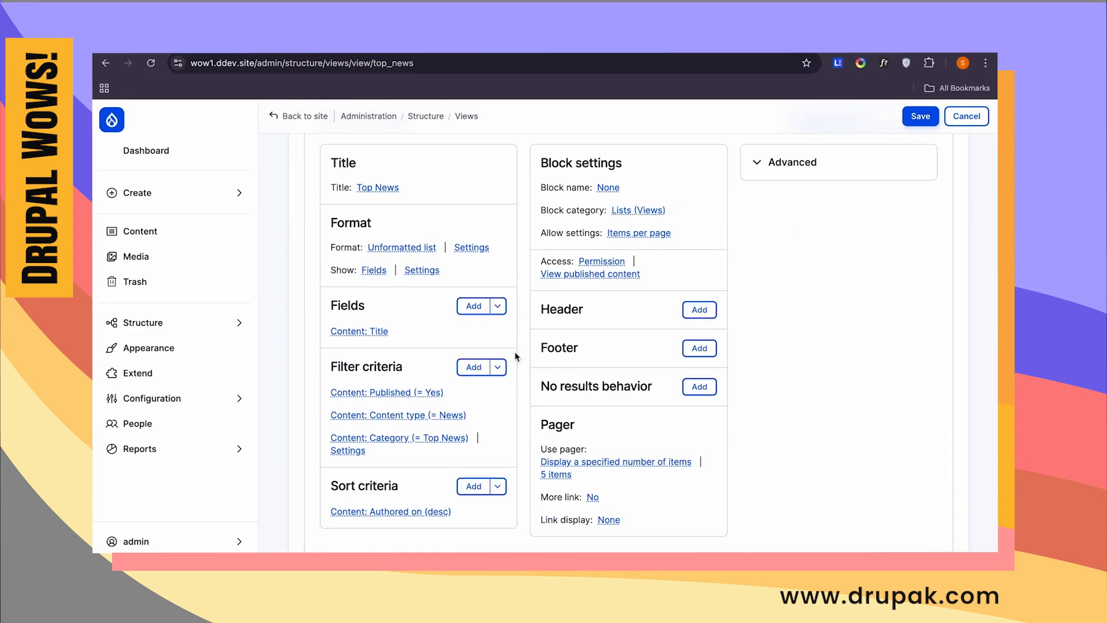
pyautogui.click(798, 164)
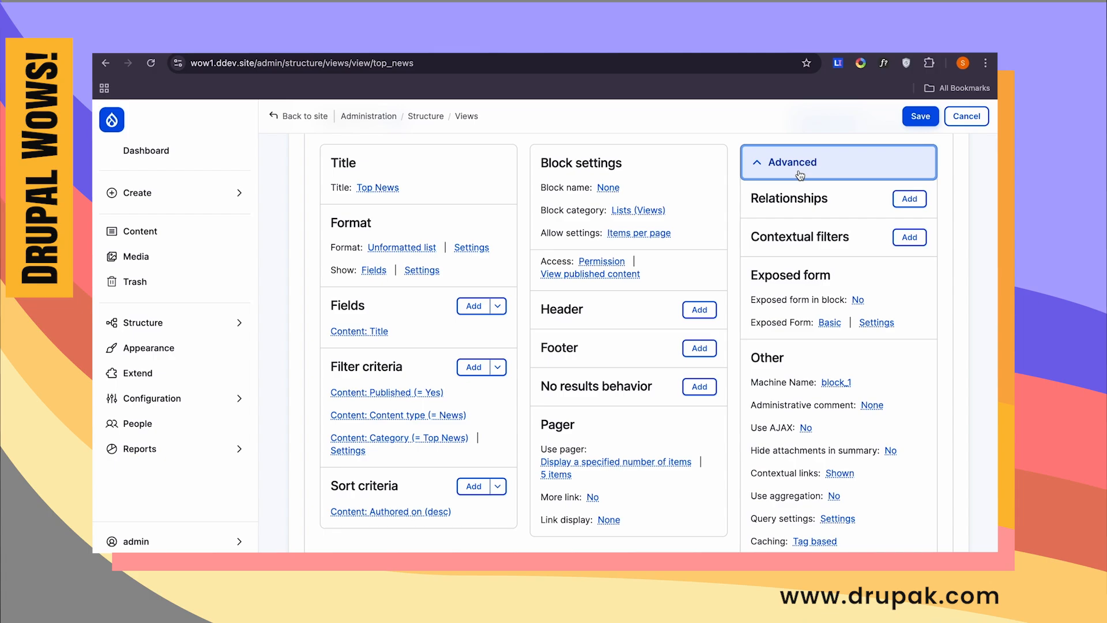
pyautogui.click(909, 199)
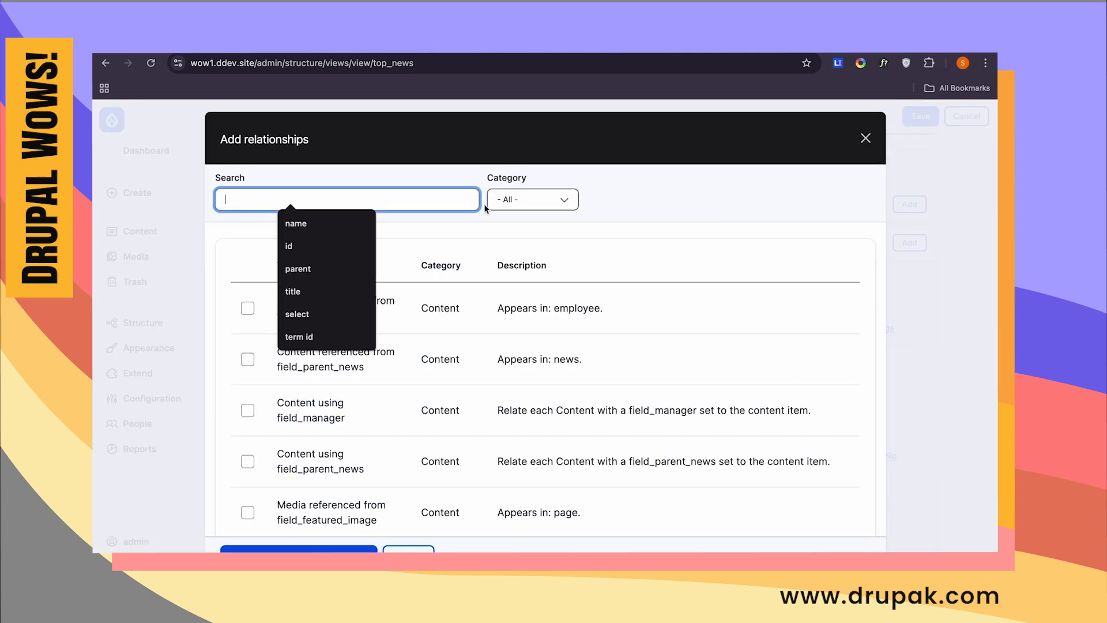
pyautogui.write('parent')
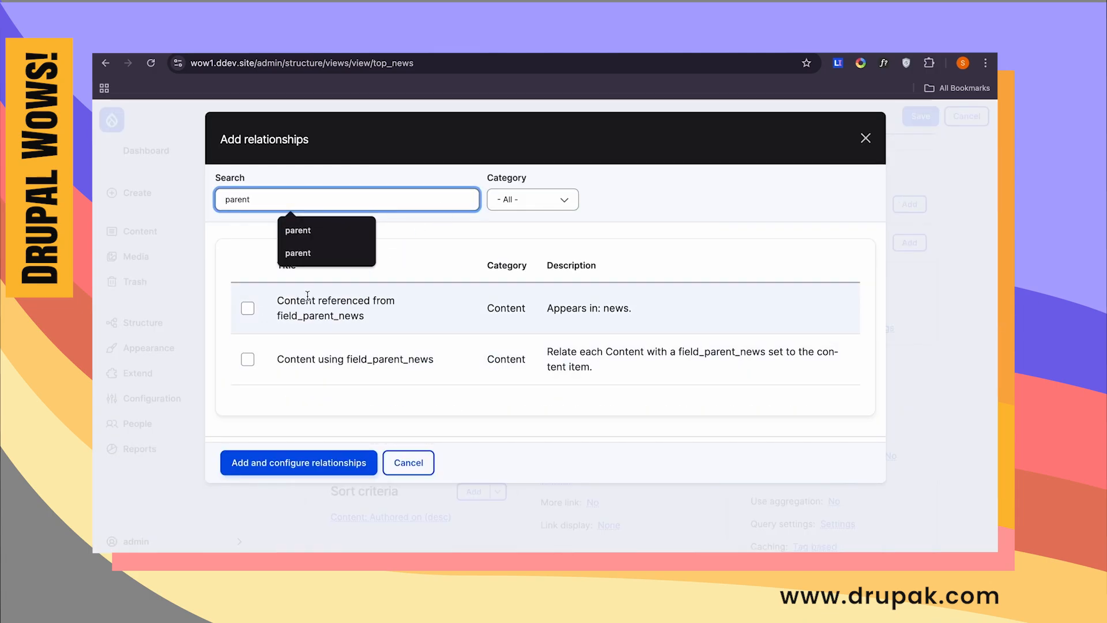
pyautogui.click(490, 245)
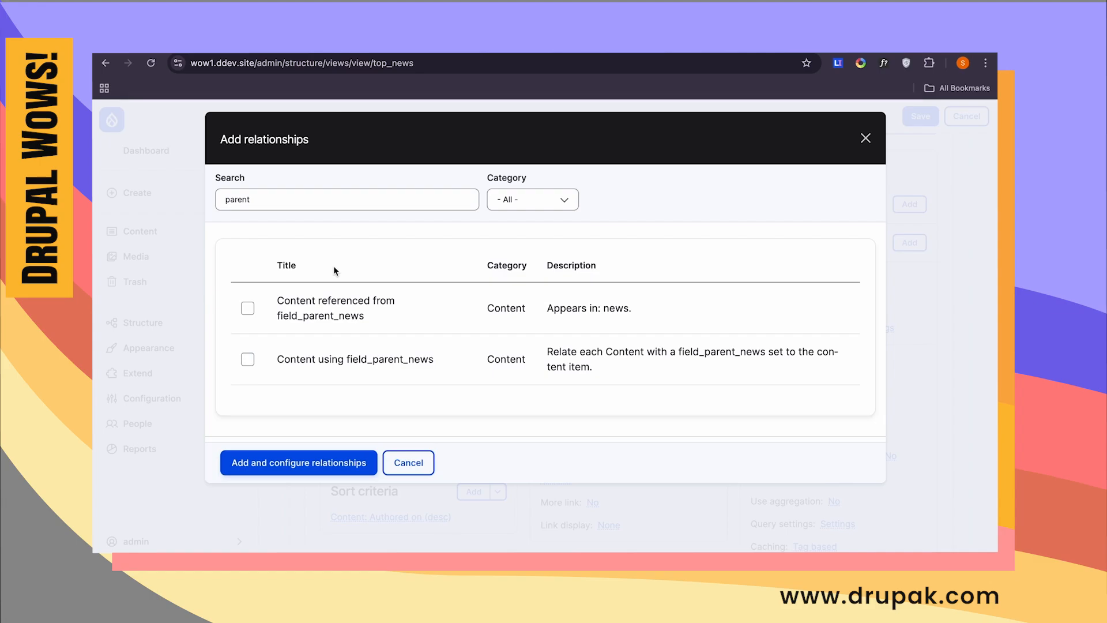
pyautogui.click(247, 359)
pyautogui.click(320, 480)
pyautogui.click(243, 448)
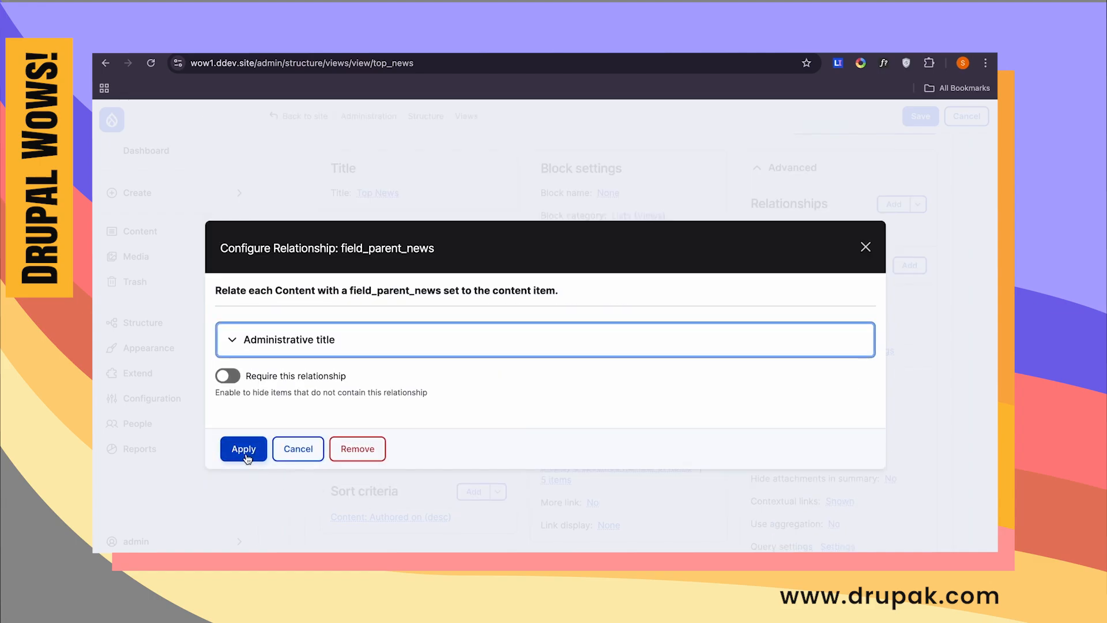
# - Compare the Top News preview results with the view's fields, filters and relationship settings
pyautogui.scroll(-10, 497, 486)
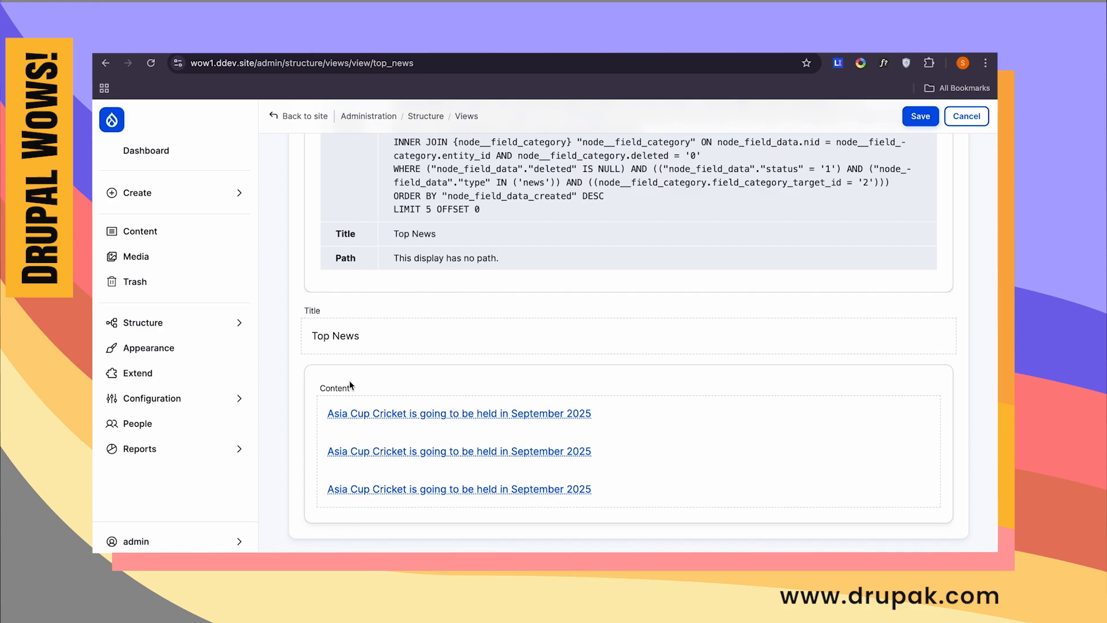
pyautogui.scroll(10, 424, 370)
pyautogui.scroll(2, 398, 241)
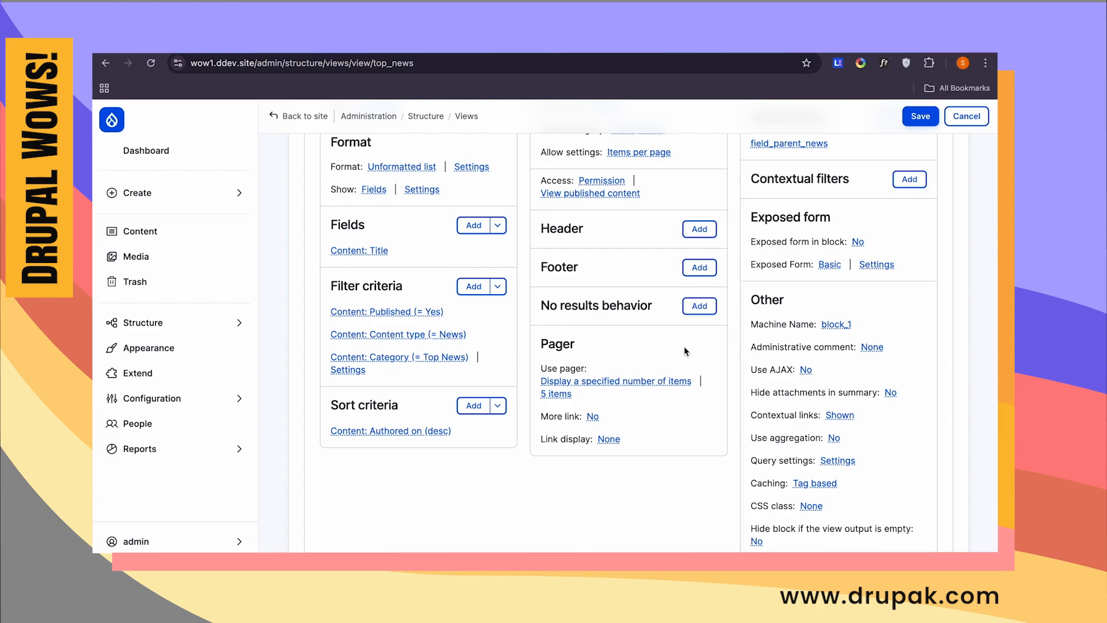
pyautogui.scroll(-5, 552, 490)
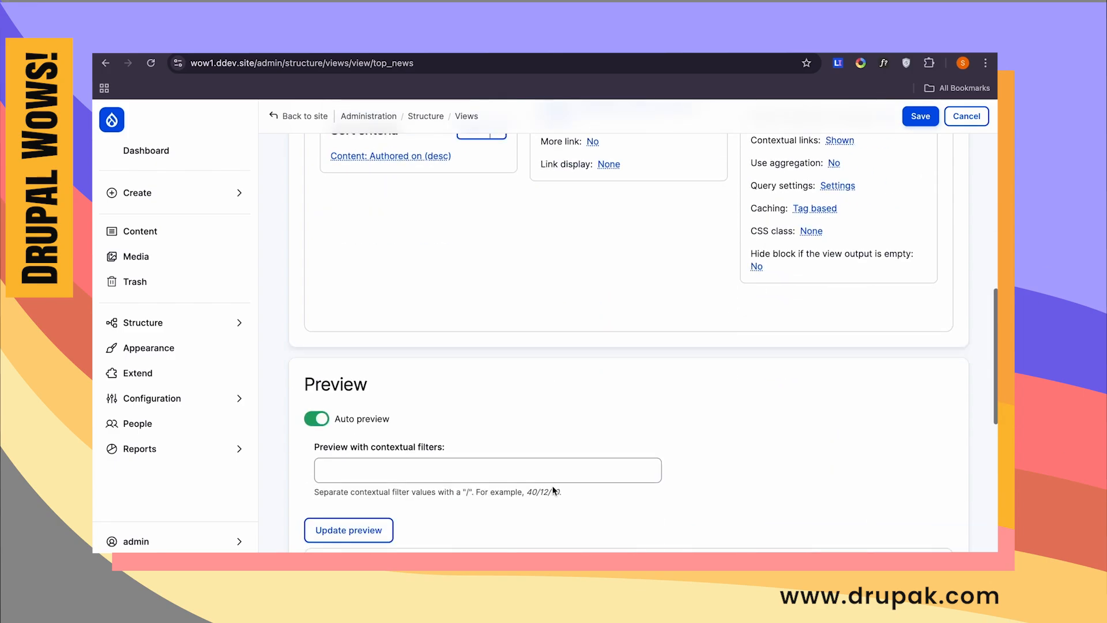
pyautogui.scroll(-5, 553, 490)
pyautogui.scroll(-4, 553, 490)
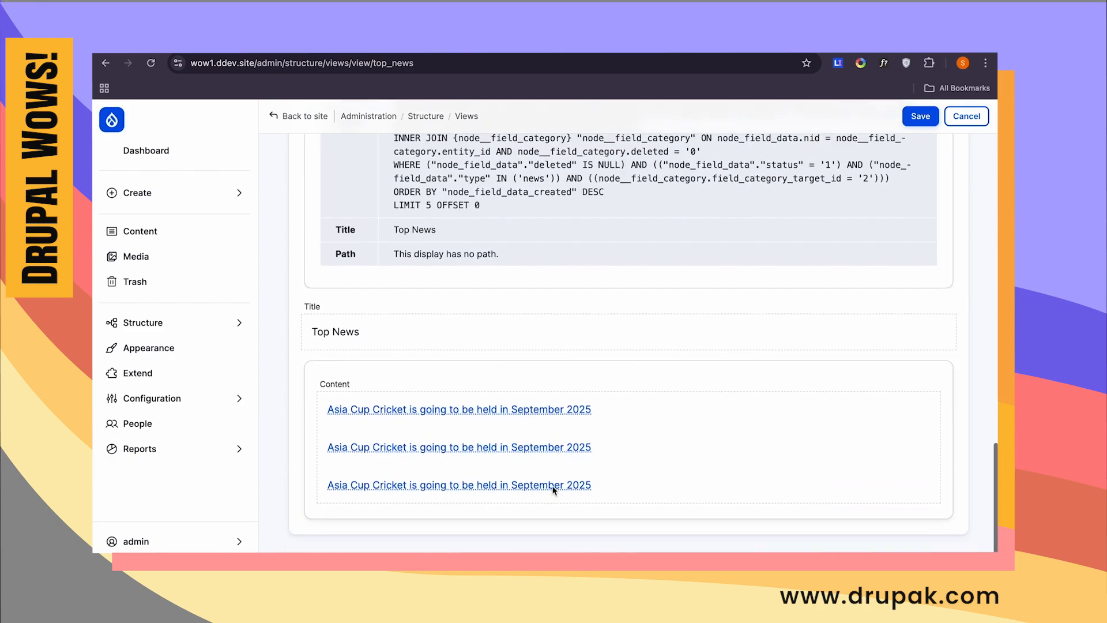
pyautogui.scroll(12, 552, 490)
pyautogui.scroll(-12, 552, 490)
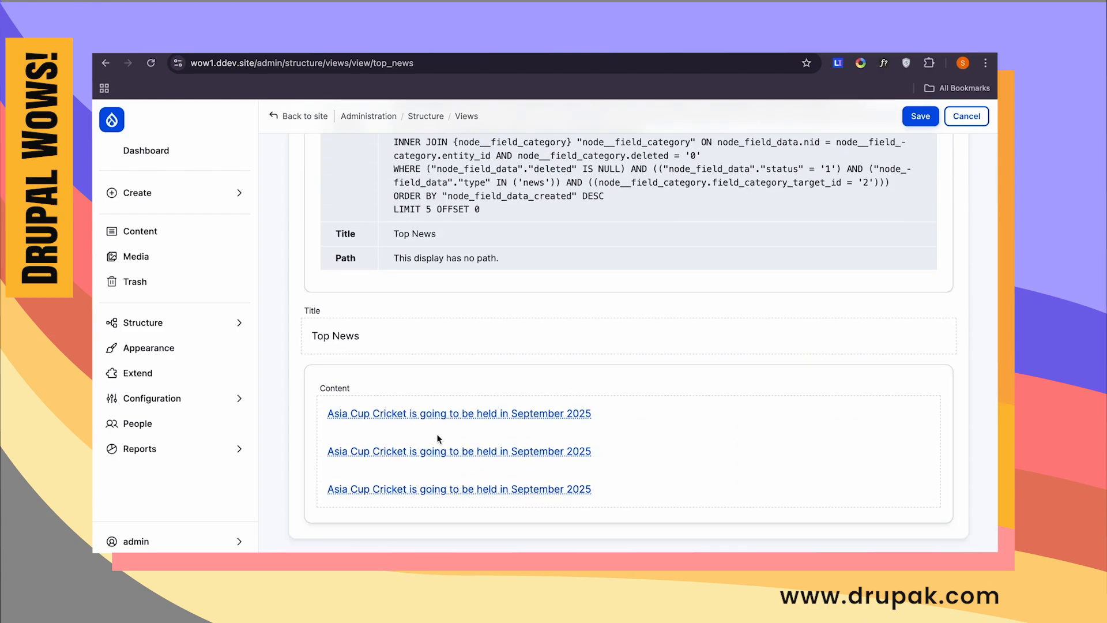
pyautogui.scroll(12, 529, 328)
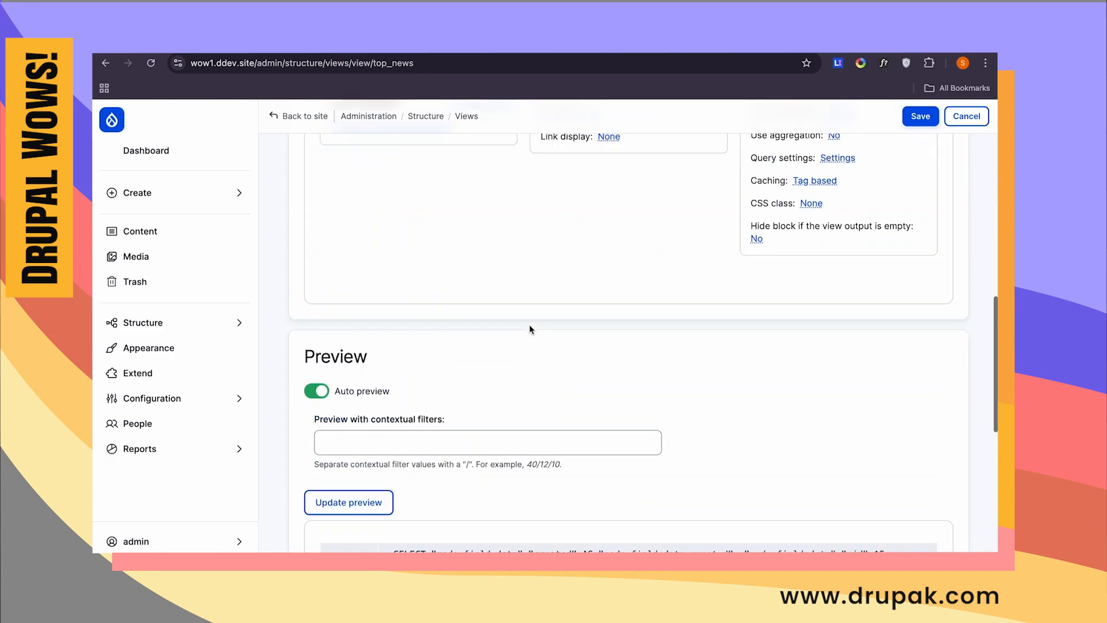
# - Add the Parent News field to the Top News view without a relationship, as a label linked to the referenced entity
pyautogui.click(473, 297)
pyautogui.click(420, 203)
pyautogui.write('parent')
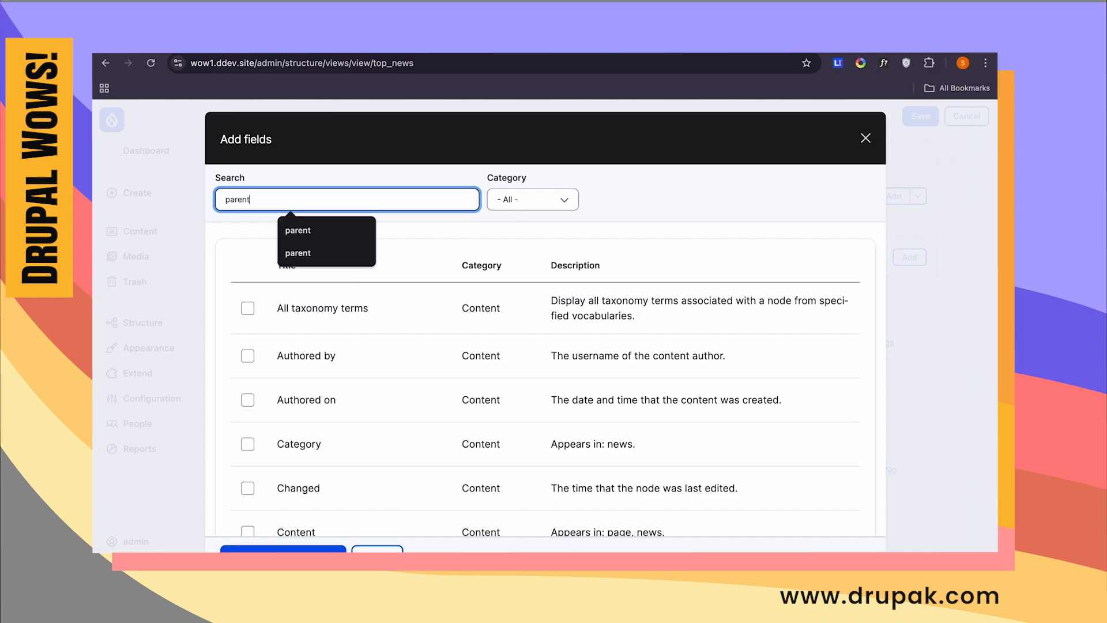
pyautogui.click(353, 307)
pyautogui.click(283, 404)
pyautogui.click(240, 548)
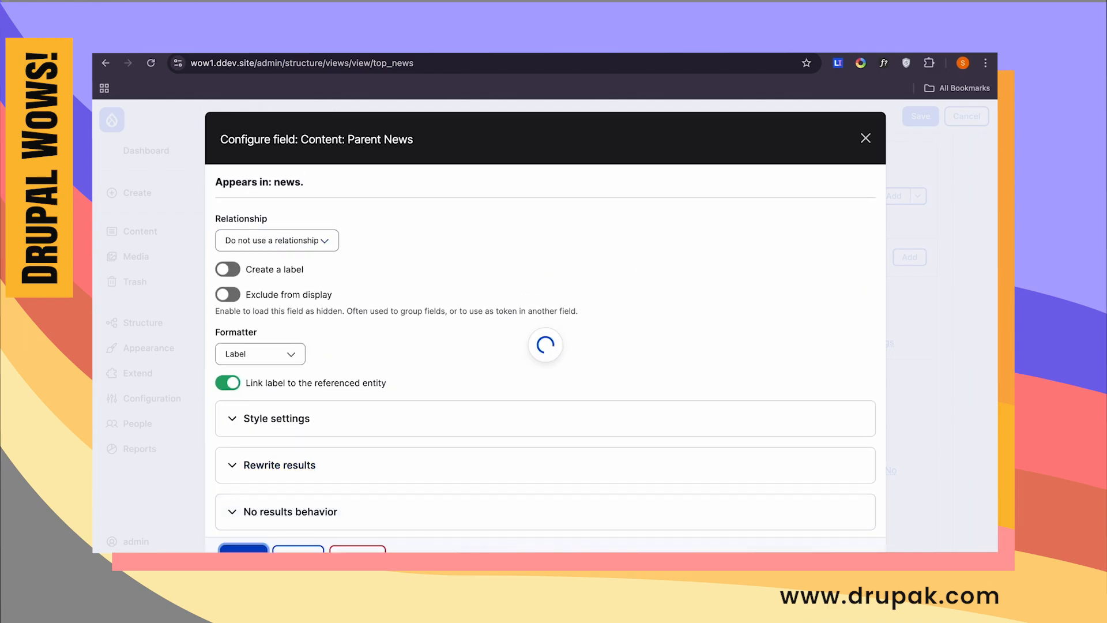
# - Try the field_parent_news relationship on the Parent News field of the Top News view
pyautogui.click(392, 462)
pyautogui.click(277, 240)
pyautogui.click(271, 255)
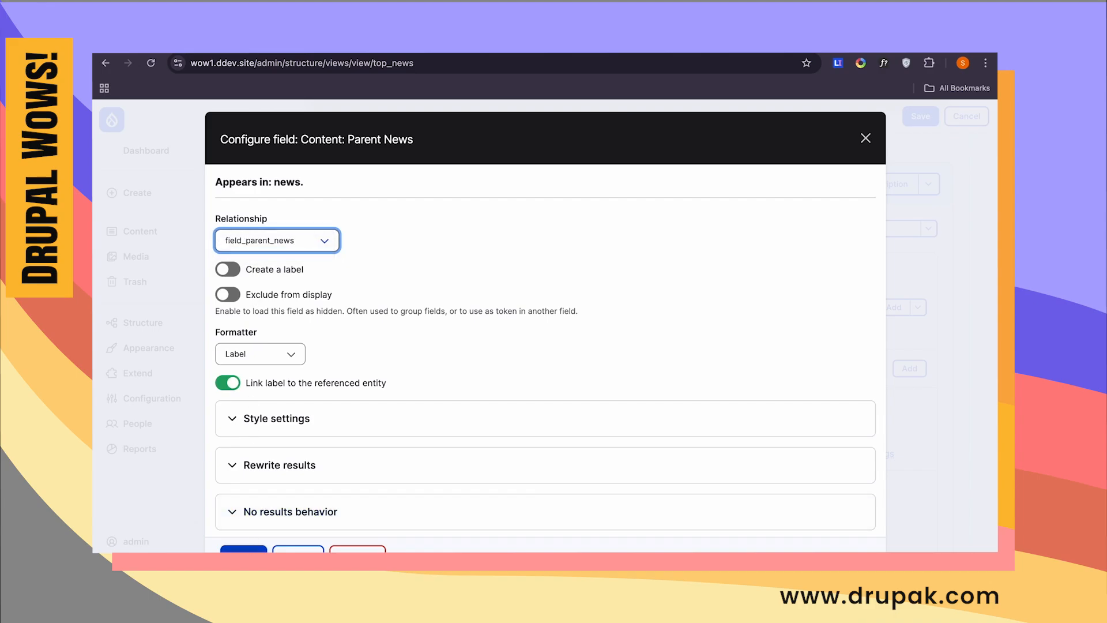
pyautogui.click(240, 548)
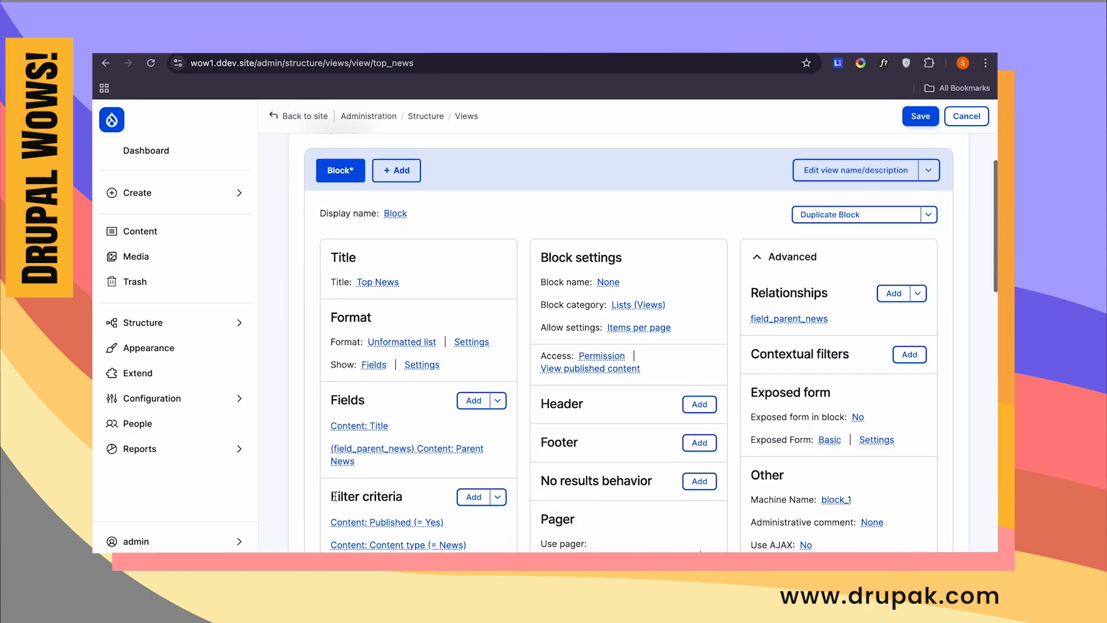
# - Set the Parent News field back to not using a relationship
pyautogui.click(372, 456)
pyautogui.click(288, 231)
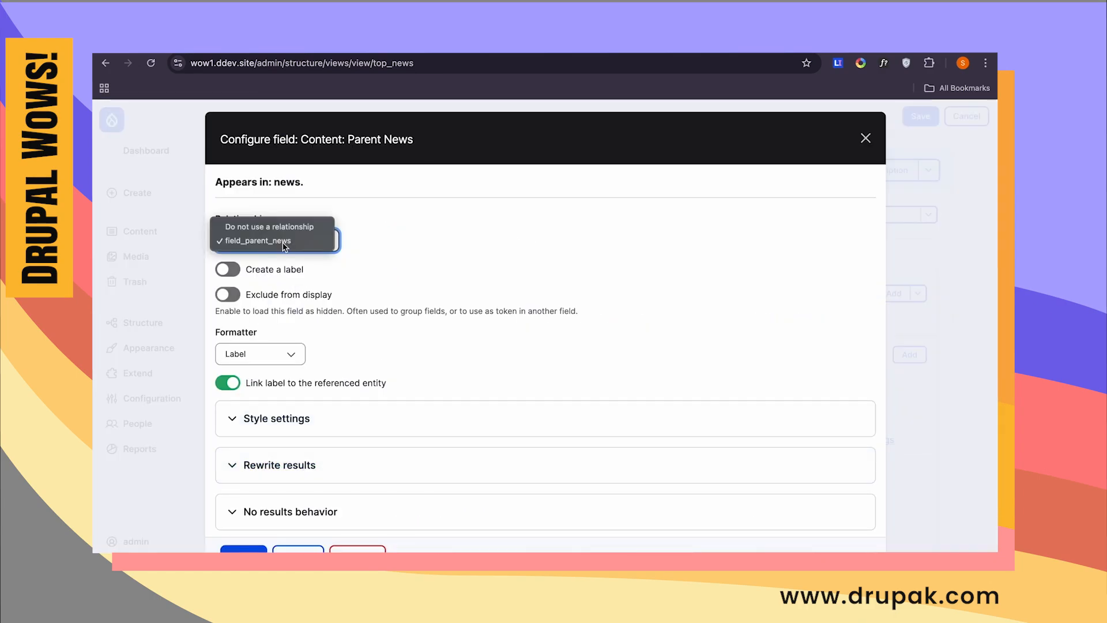
pyautogui.click(289, 226)
pyautogui.click(243, 548)
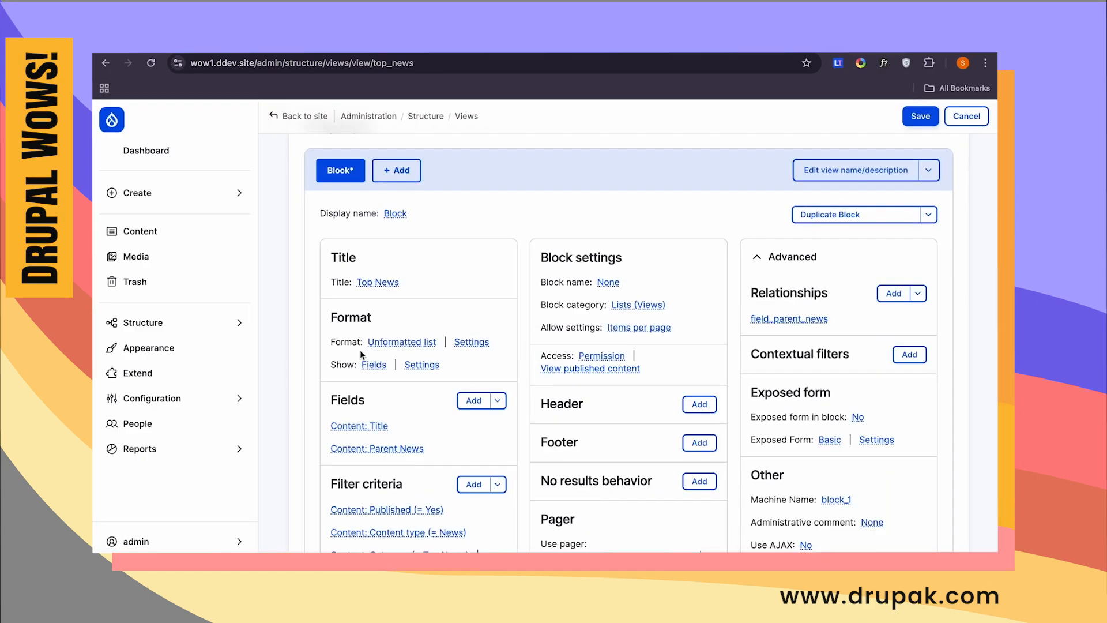
# - Set the Title field of the Top News view to use the field_parent_news relationship
pyautogui.click(360, 427)
pyautogui.click(277, 213)
pyautogui.click(271, 230)
pyautogui.click(243, 548)
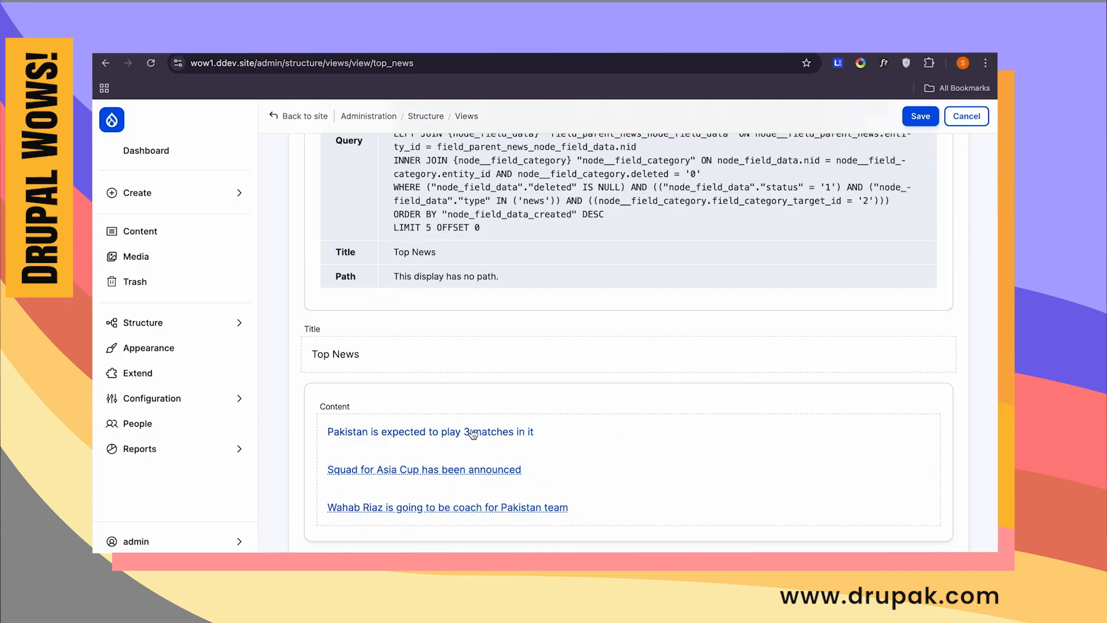
# - Set the Parent News field's relationship to field_parent_news, matching the Title field
pyautogui.scroll(10, 573, 424)
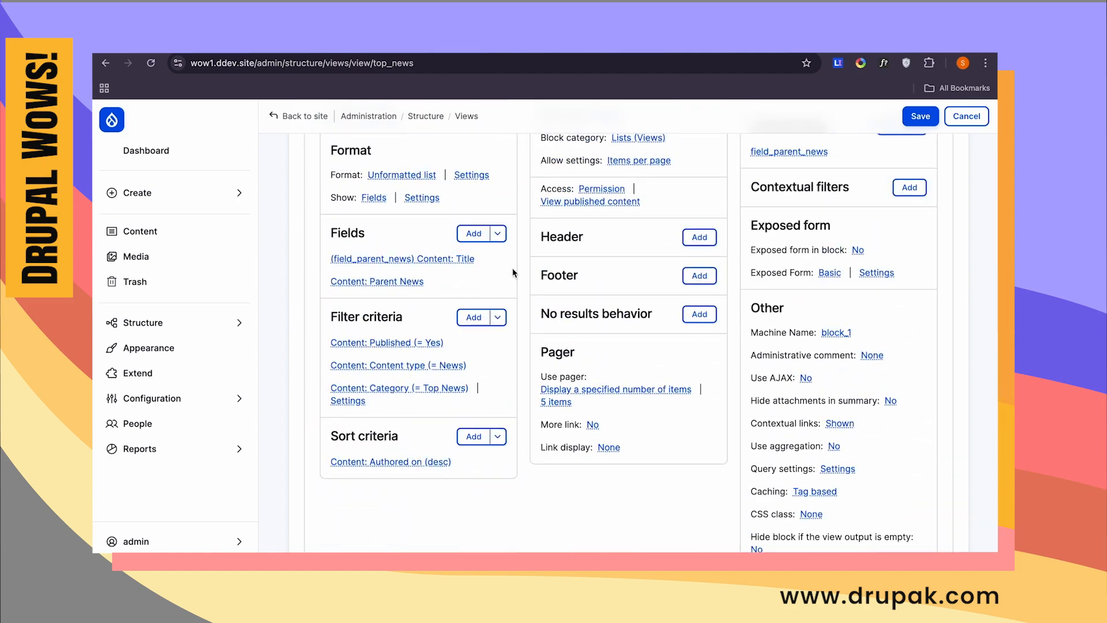
pyautogui.click(413, 282)
pyautogui.click(292, 249)
pyautogui.click(271, 250)
pyautogui.click(243, 549)
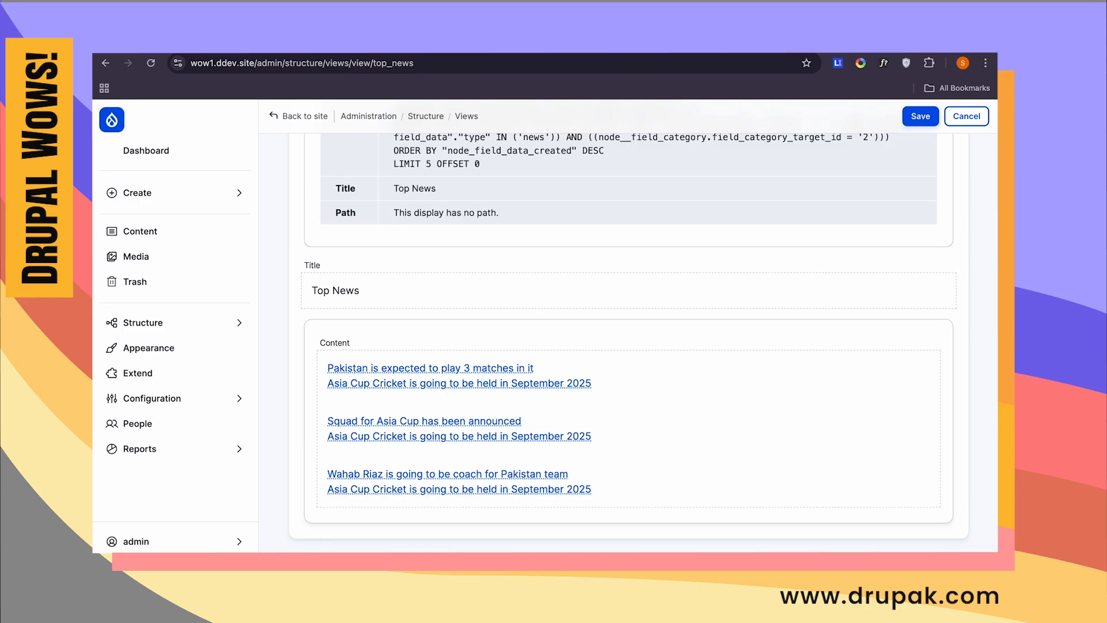
# - Change the Top News block's format to HTML List, keep the default style options, and check the preview
pyautogui.scroll(10, 696, 407)
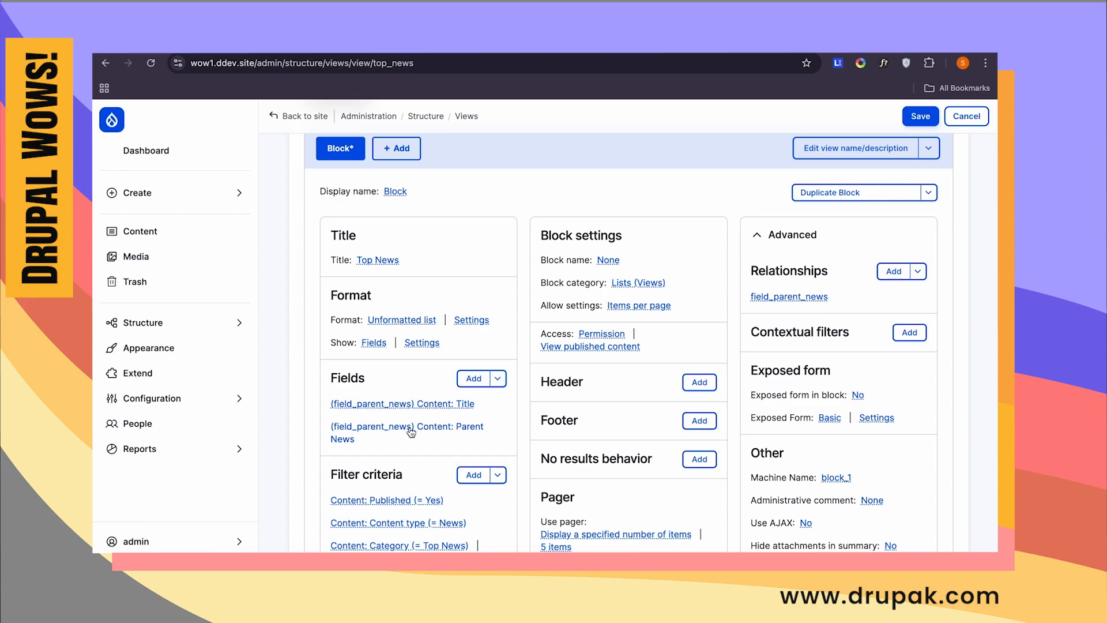
pyautogui.scroll(-15, 411, 431)
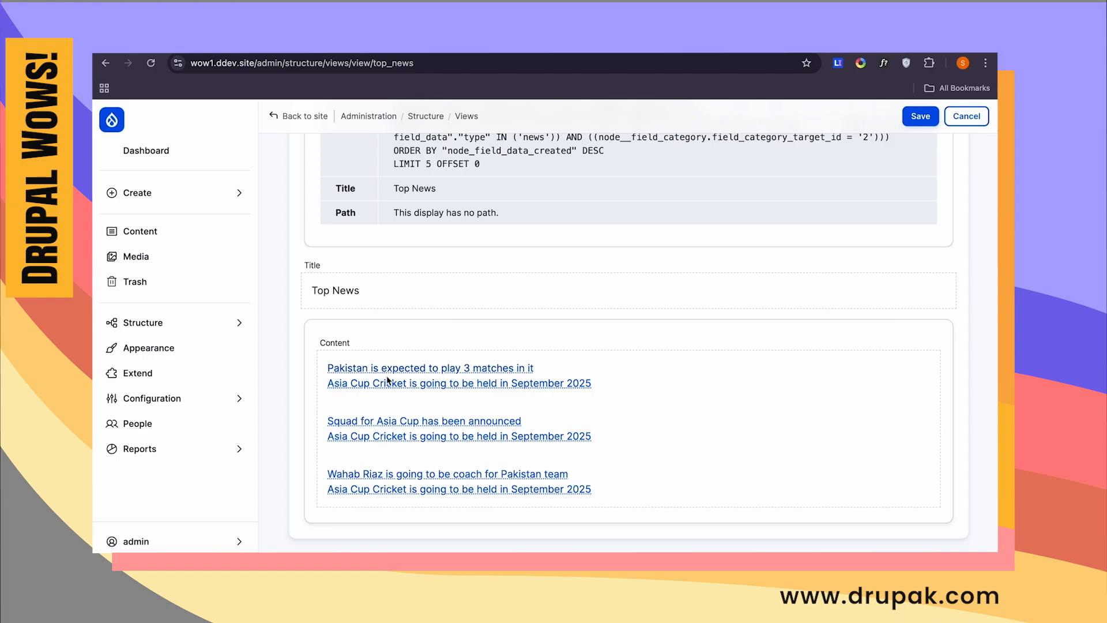
pyautogui.scroll(15, 392, 415)
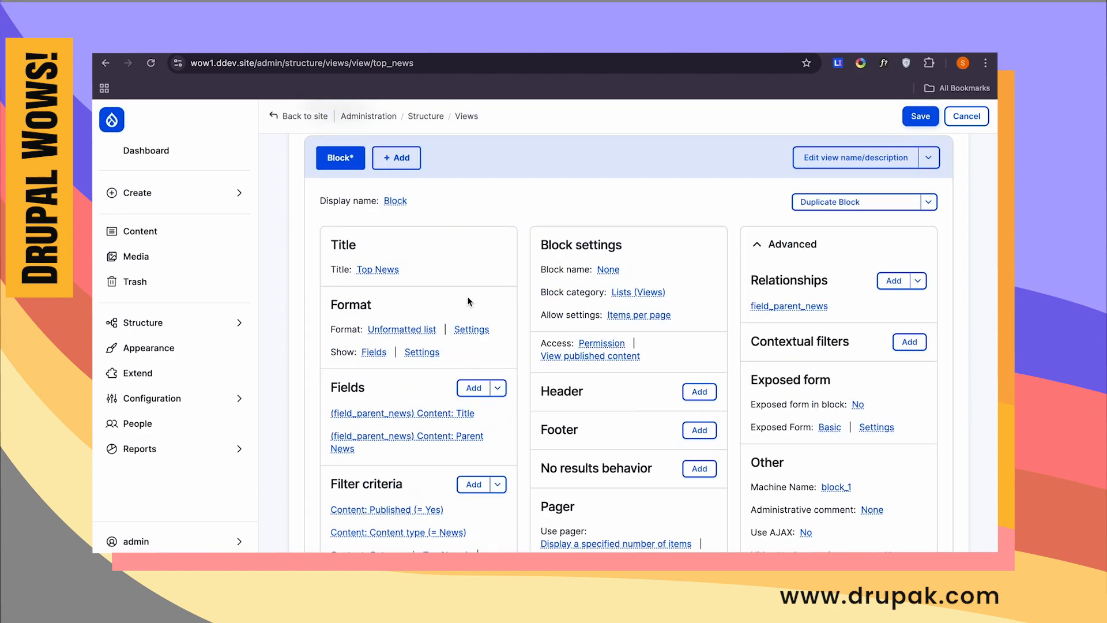
pyautogui.click(412, 330)
pyautogui.click(269, 300)
pyautogui.click(248, 480)
pyautogui.scroll(-15, 531, 480)
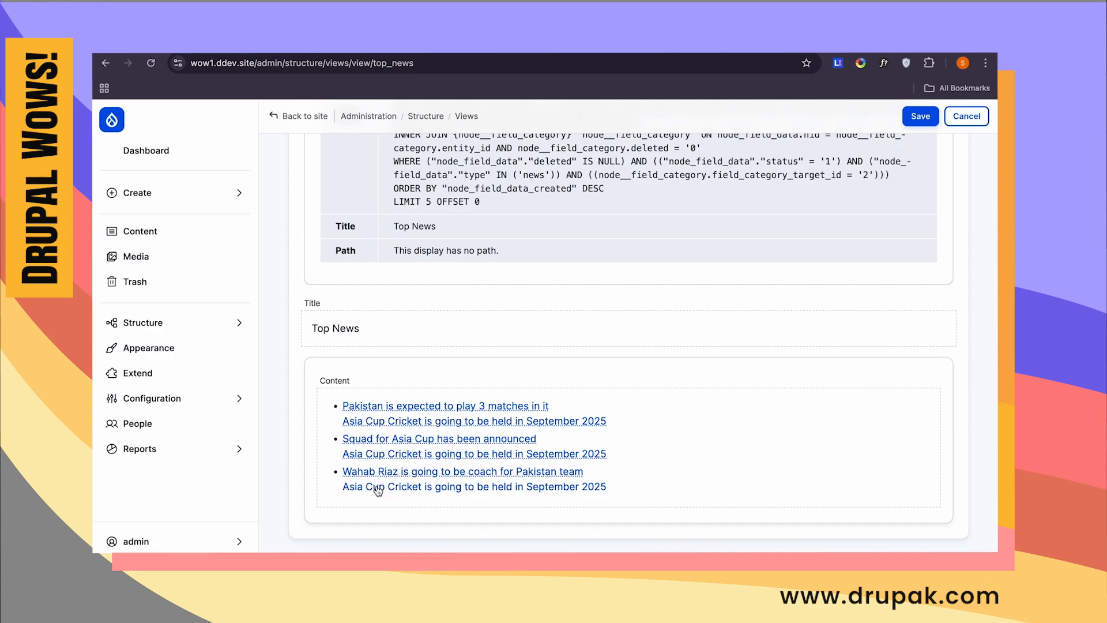
# - Group the HTML list by (field_parent_news) Content: Parent News as the first grouping field, and check the preview
pyautogui.scroll(11, 620, 424)
pyautogui.scroll(-3, 622, 426)
pyautogui.scroll(10, 620, 420)
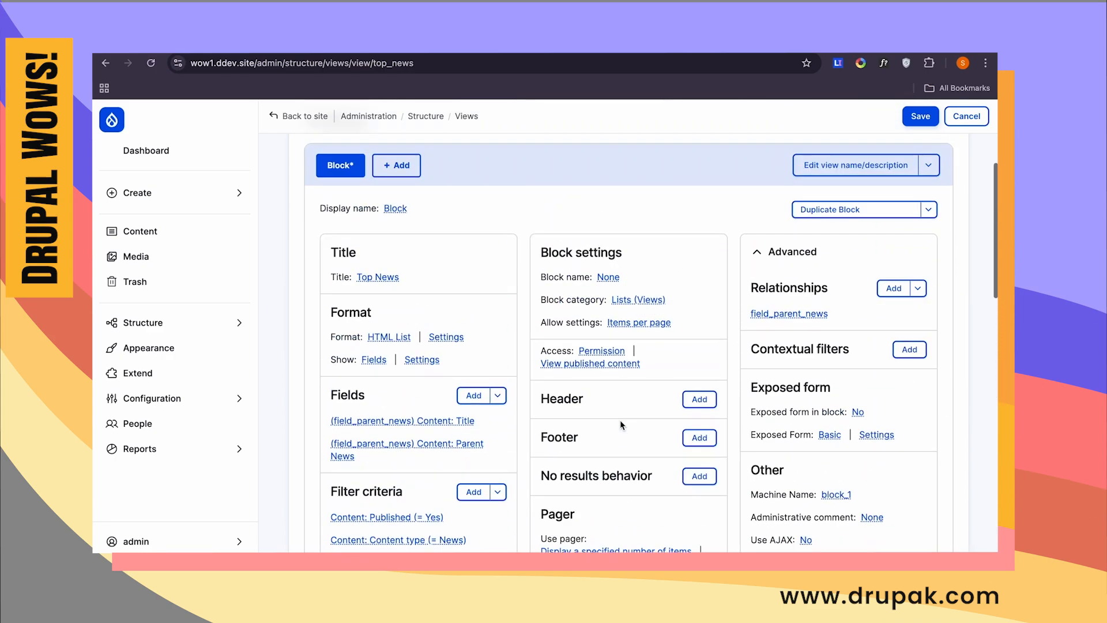
pyautogui.click(441, 345)
pyautogui.click(346, 212)
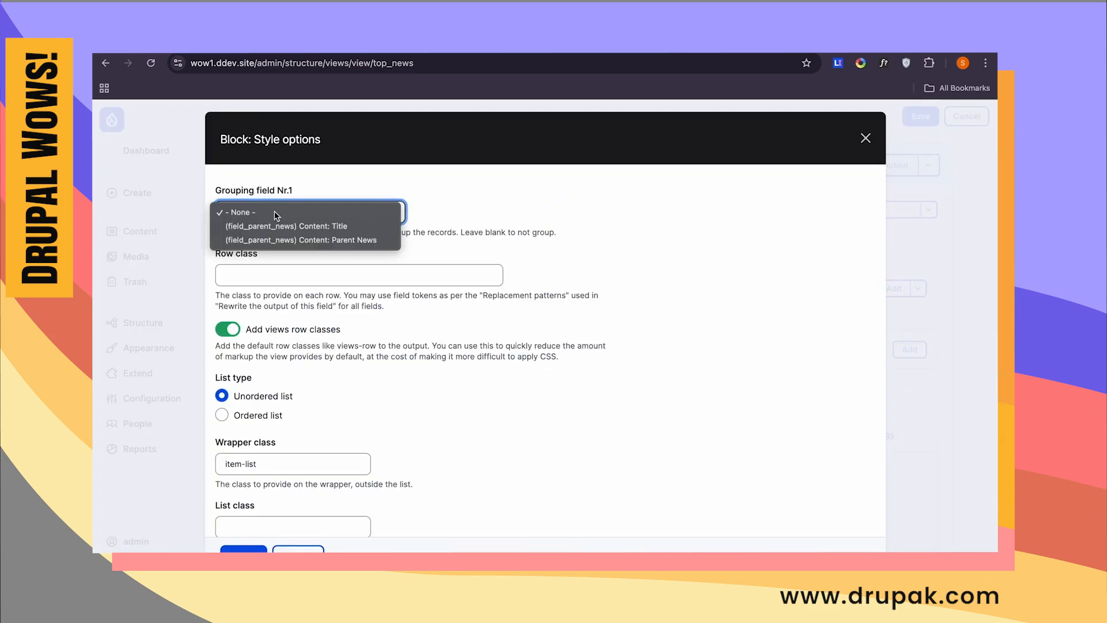
pyautogui.click(277, 237)
pyautogui.click(243, 548)
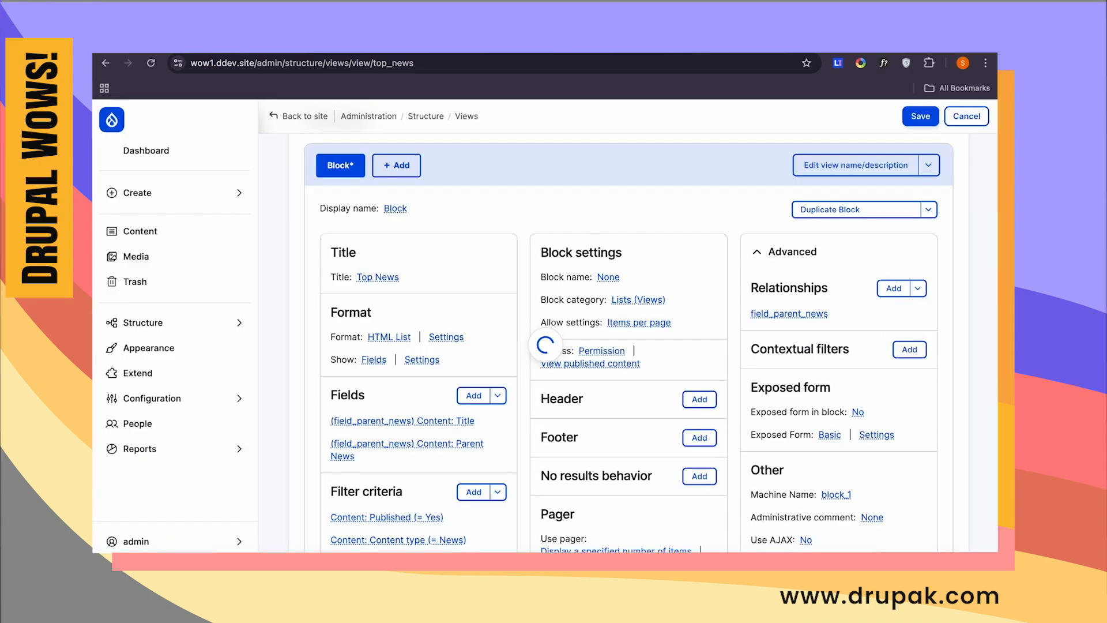
pyautogui.scroll(-12, 335, 384)
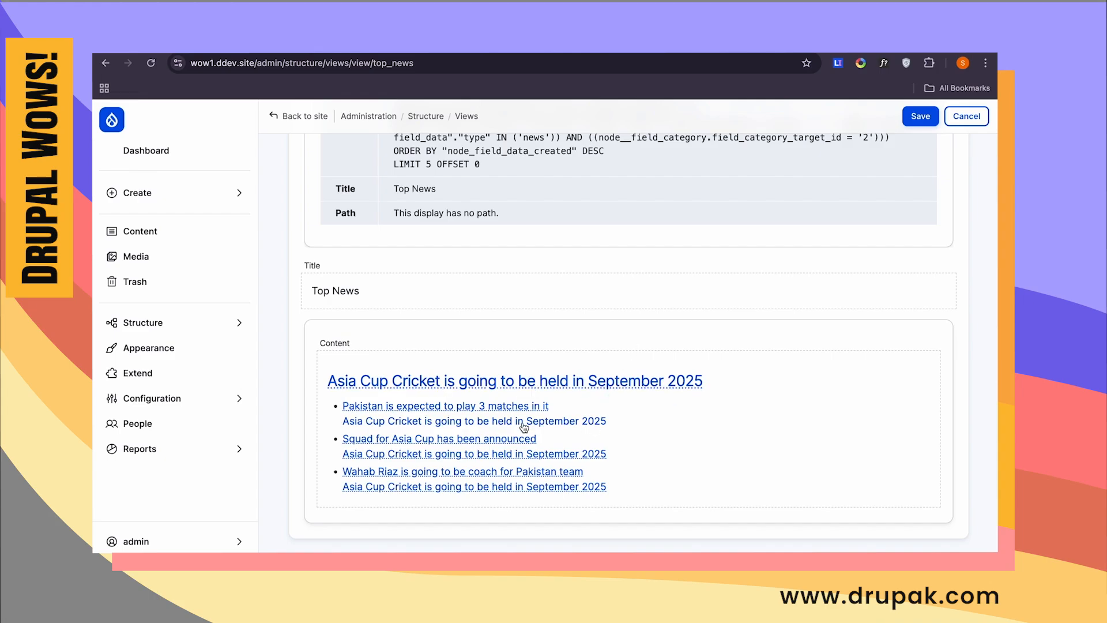
# - Exclude the Parent News field from display and save the Top News view
pyautogui.scroll(2, 618, 283)
pyautogui.scroll(10, 617, 279)
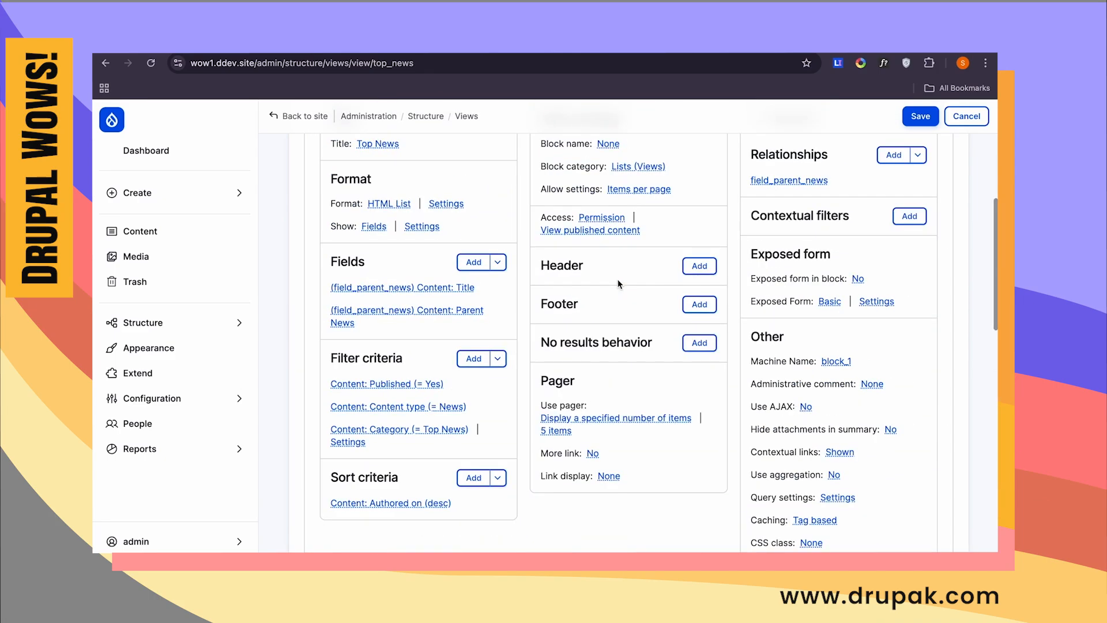
pyautogui.click(450, 314)
pyautogui.click(228, 294)
pyautogui.click(244, 549)
pyautogui.scroll(-10, 331, 427)
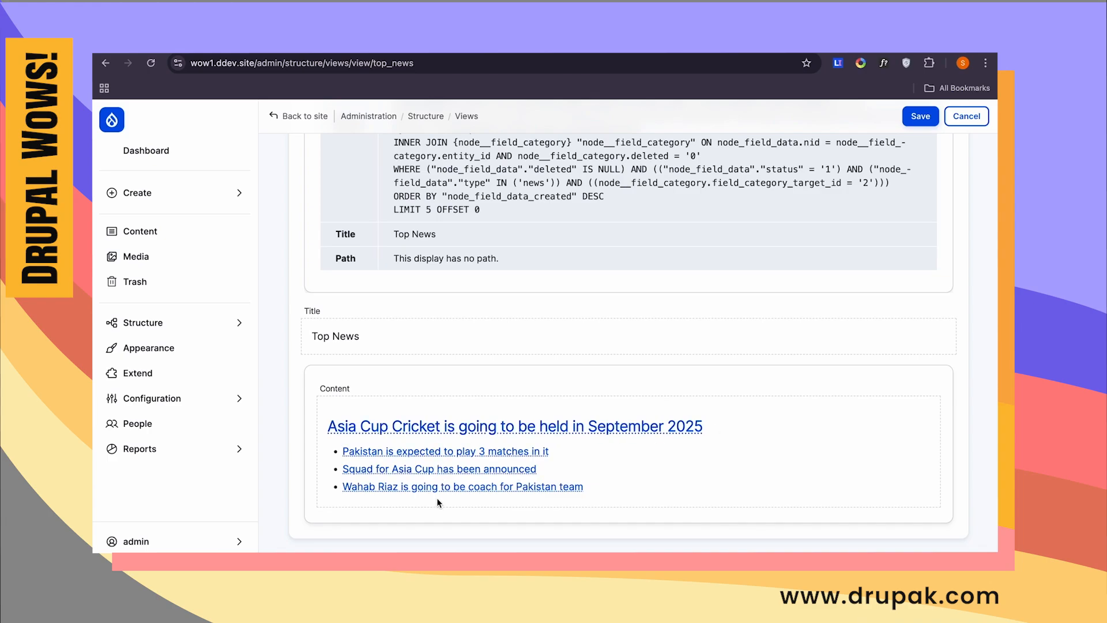
pyautogui.click(920, 116)
pyautogui.scroll(-15, 639, 415)
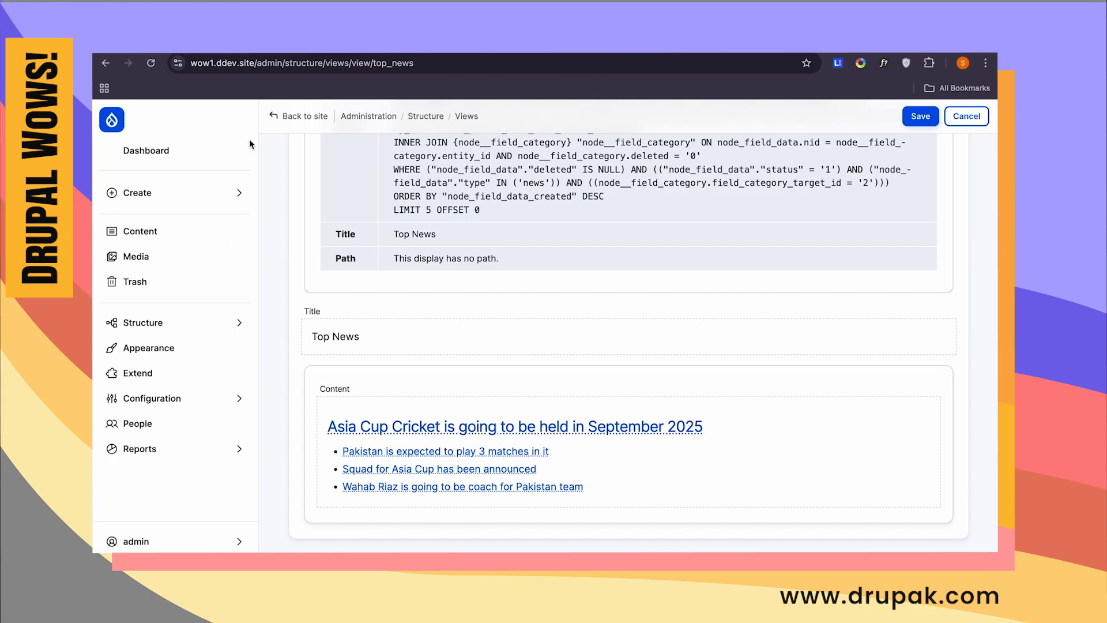
# - In the site's block layout, search for "top" and choose the Top News block for placement
pyautogui.click(220, 193)
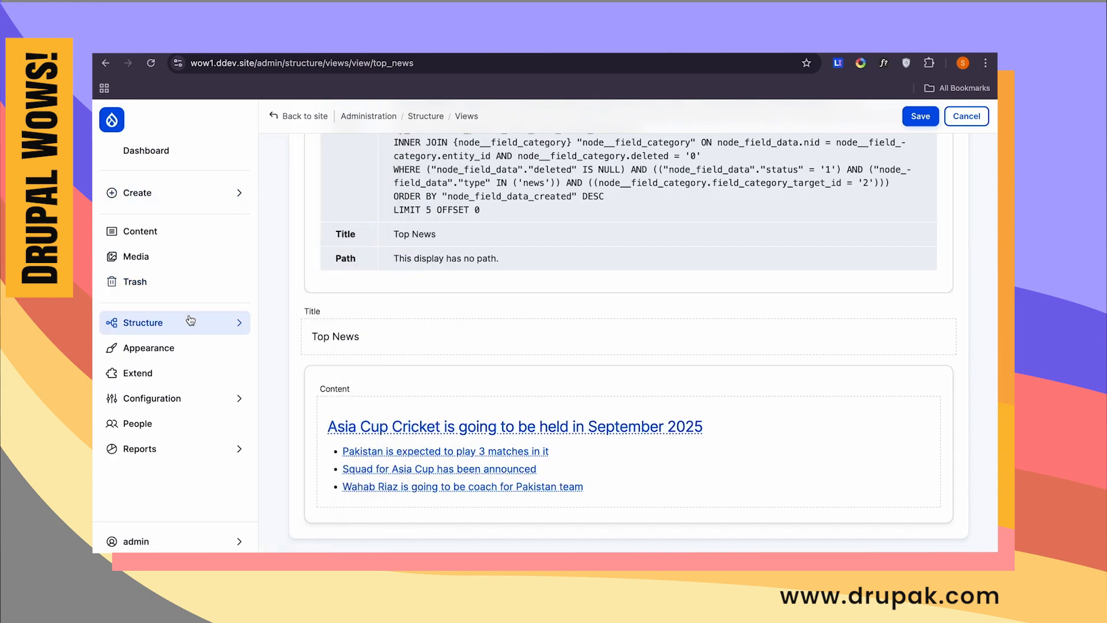
pyautogui.click(188, 321)
pyautogui.click(304, 186)
pyautogui.scroll(-9, 457, 324)
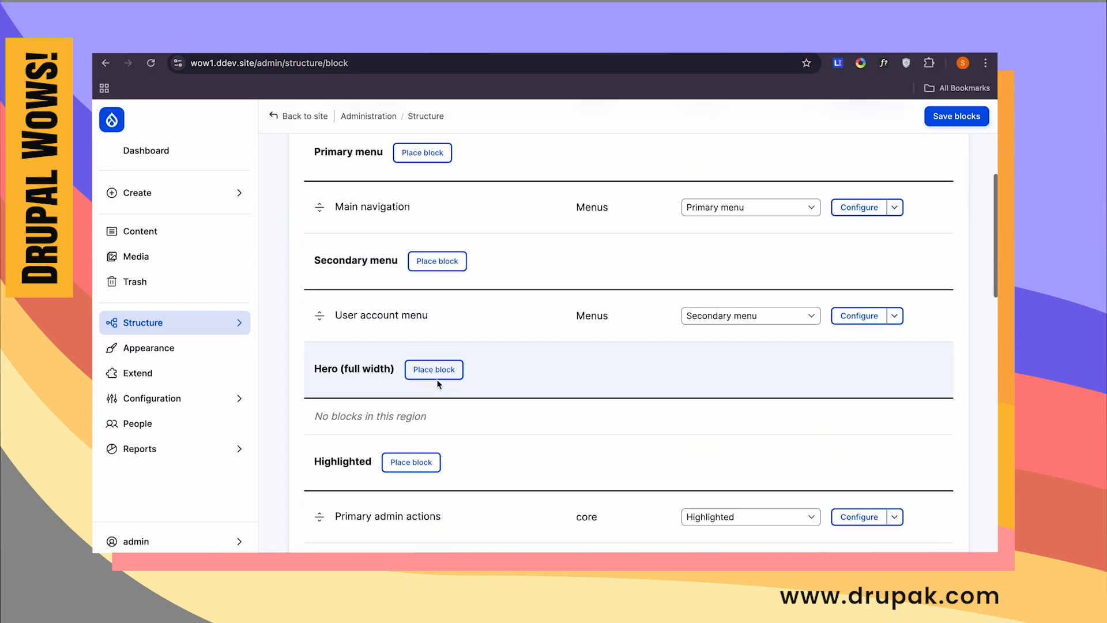
pyautogui.scroll(1, 437, 381)
pyautogui.click(462, 180)
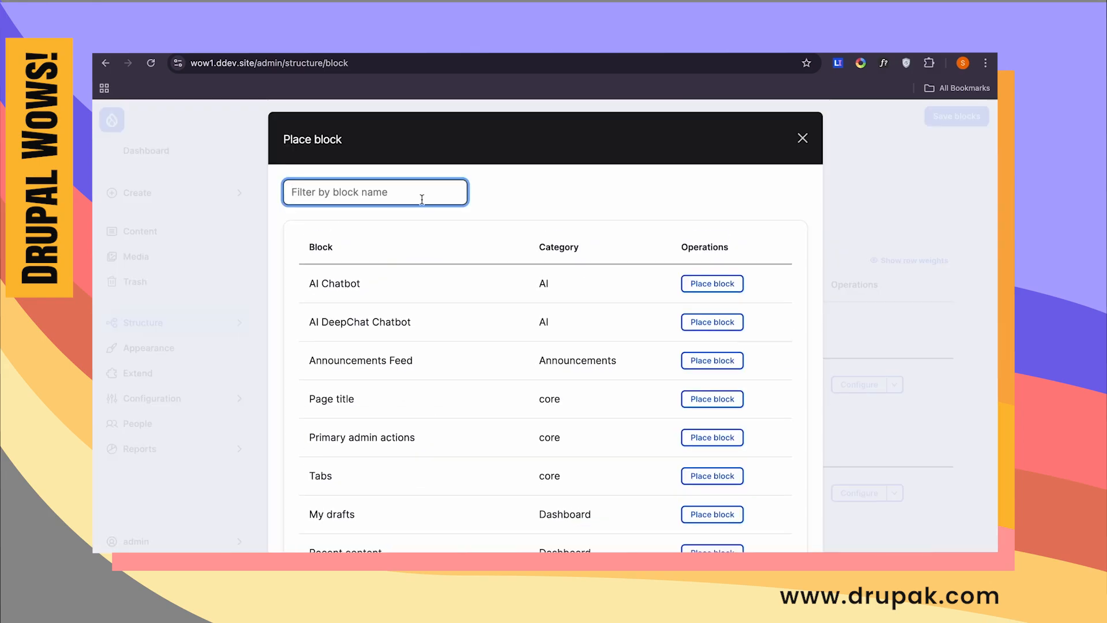
pyautogui.write('top')
pyautogui.click(655, 282)
# - Restrict the Top News block to the <front> page, save the block layout, and open the home page
pyautogui.scroll(-1, 403, 381)
pyautogui.click(555, 384)
pyautogui.write('<front>')
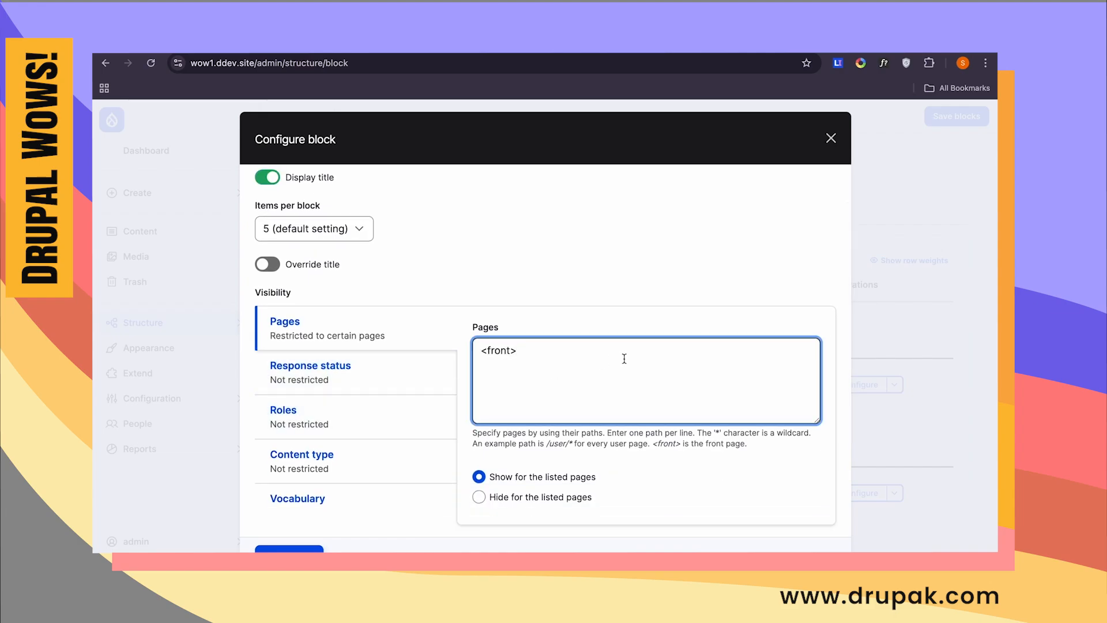
pyautogui.click(312, 548)
pyautogui.click(957, 116)
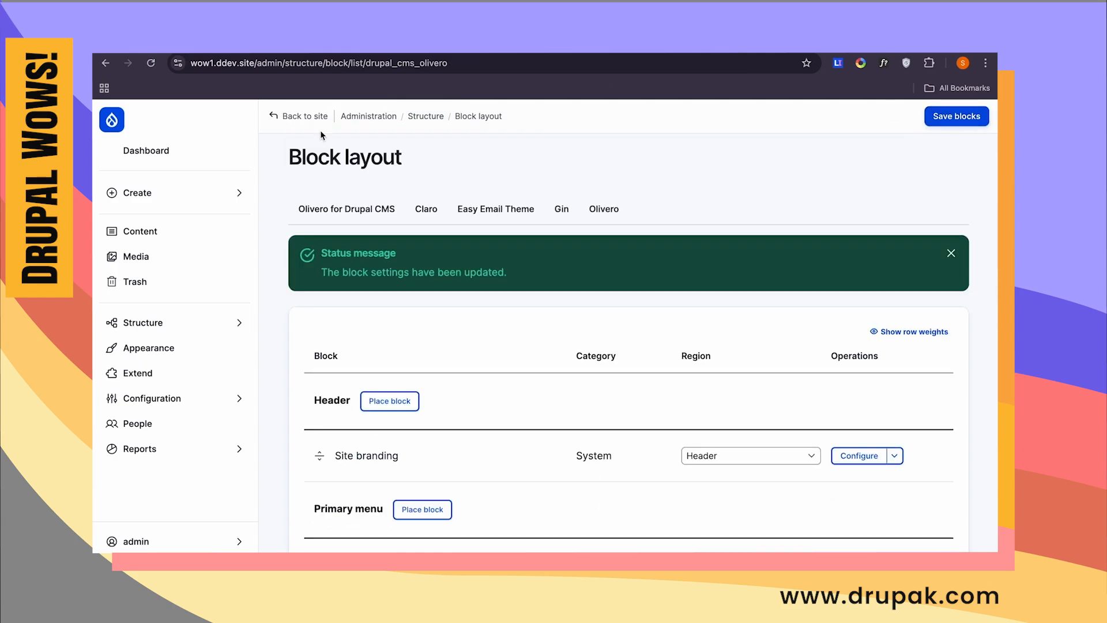
pyautogui.click(113, 120)
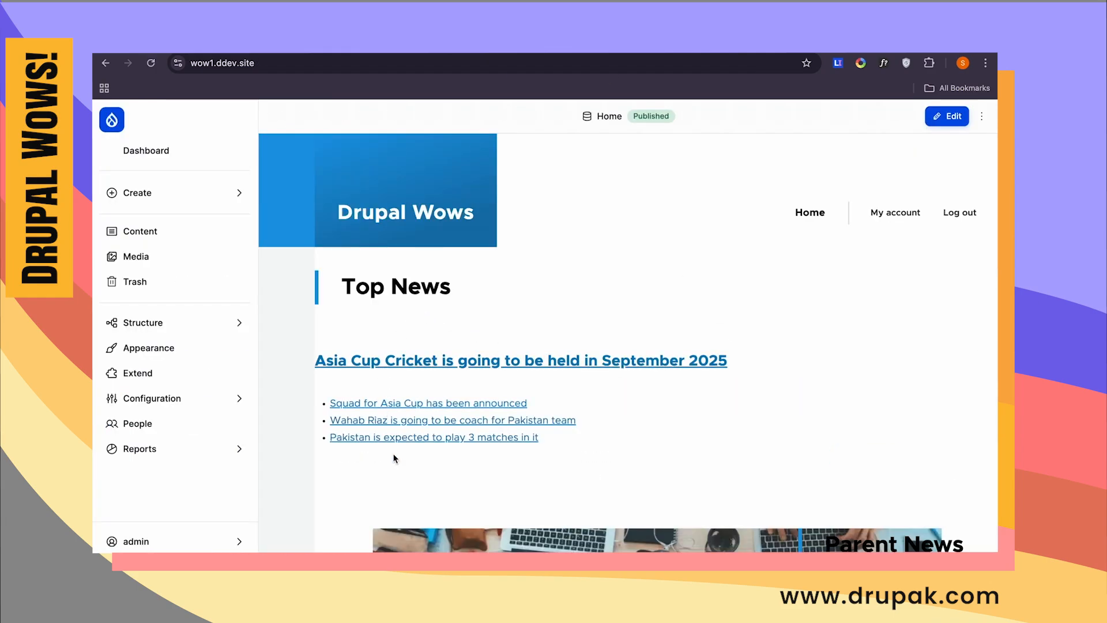
# - Assign the Top News category to the US Elections 2025 news item and save it
pyautogui.click(186, 232)
pyautogui.scroll(-3, 506, 357)
pyautogui.rightClick(507, 355)
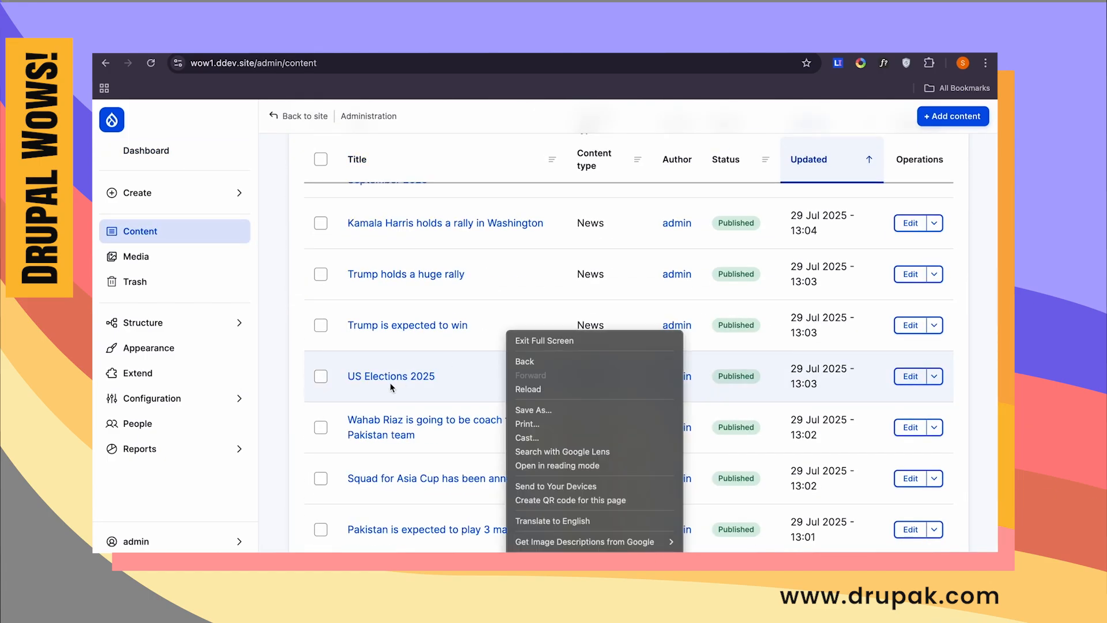
pyautogui.click(901, 376)
pyautogui.click(908, 376)
pyautogui.scroll(-5, 582, 405)
pyautogui.click(502, 487)
pyautogui.write('to')
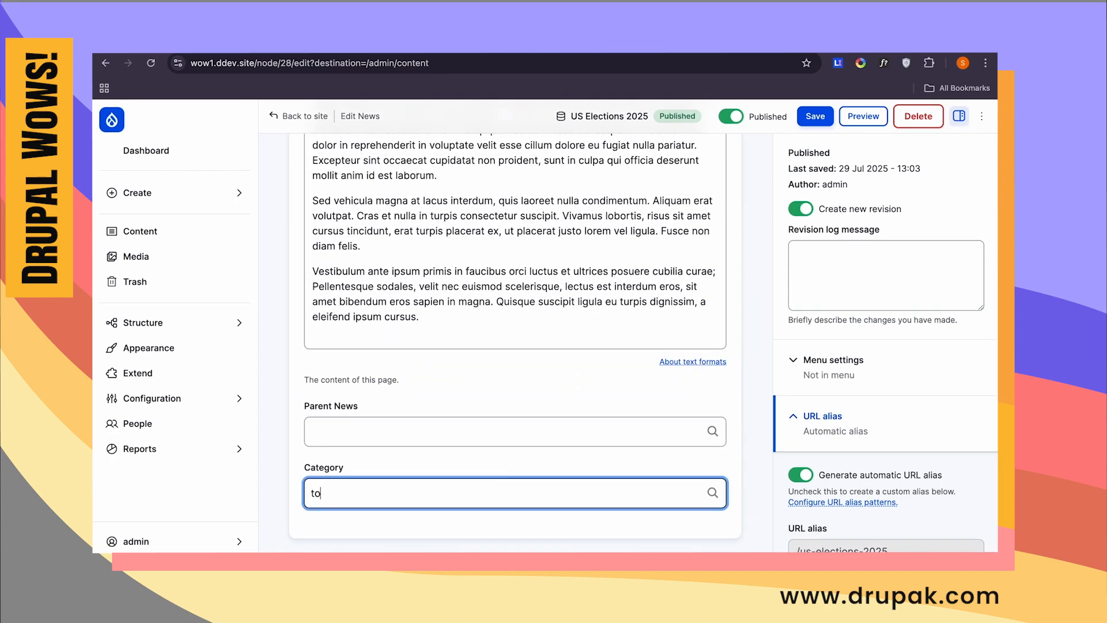
pyautogui.click(484, 518)
pyautogui.click(814, 113)
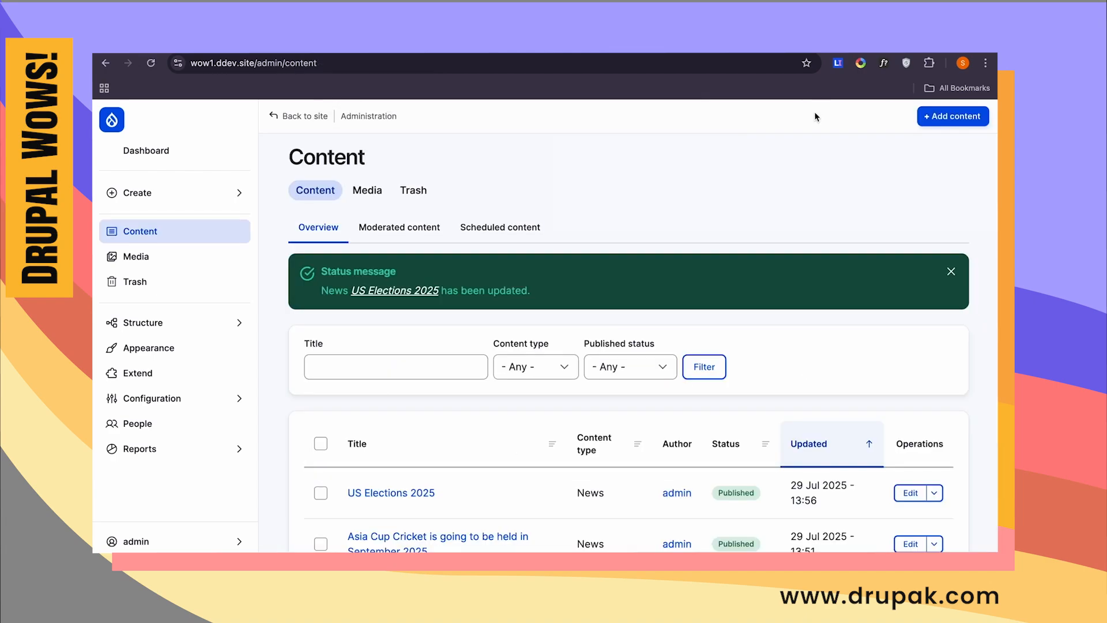
# - Set the Top News view to display 20 items, save it, and check the block on the home page
pyautogui.click(111, 120)
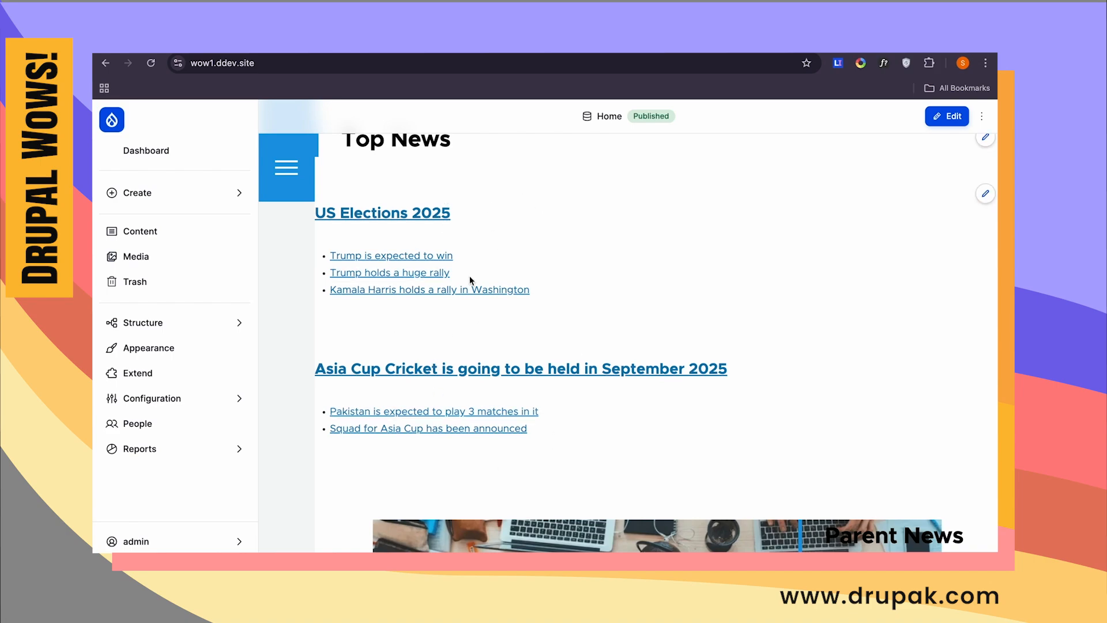
pyautogui.click(985, 193)
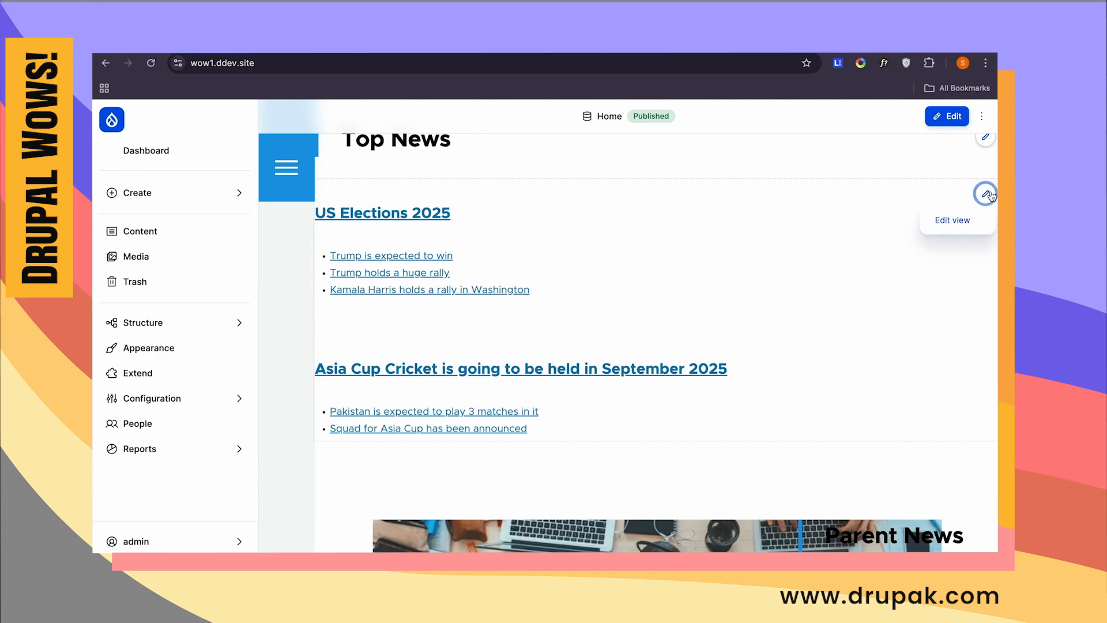
pyautogui.click(949, 220)
pyautogui.click(556, 479)
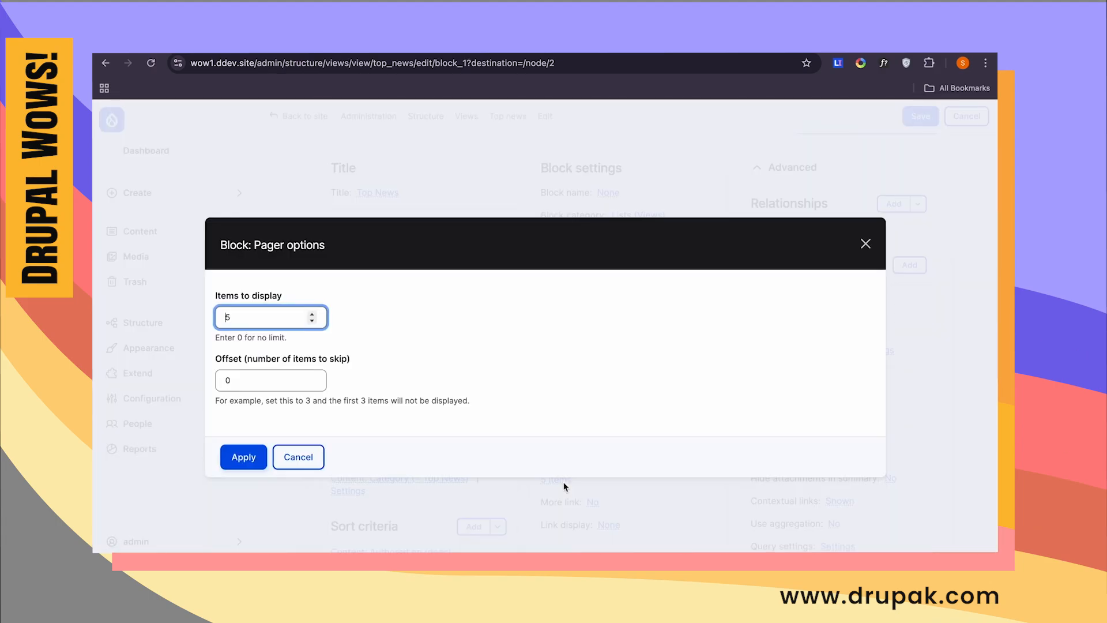
pyautogui.write('20')
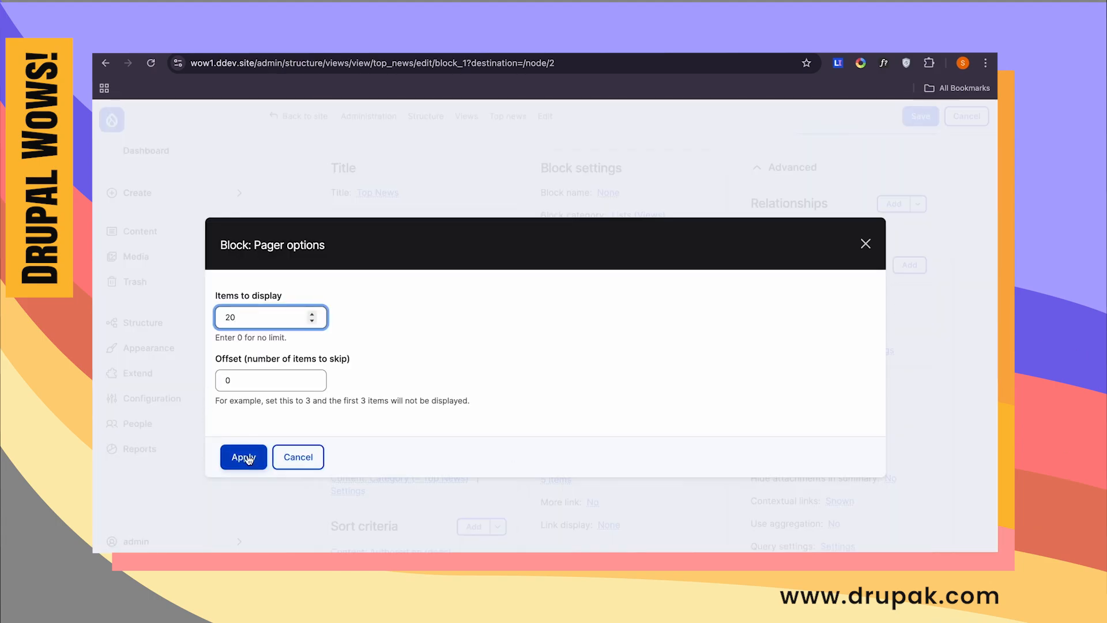
pyautogui.click(242, 456)
pyautogui.click(921, 116)
pyautogui.scroll(-4, 507, 349)
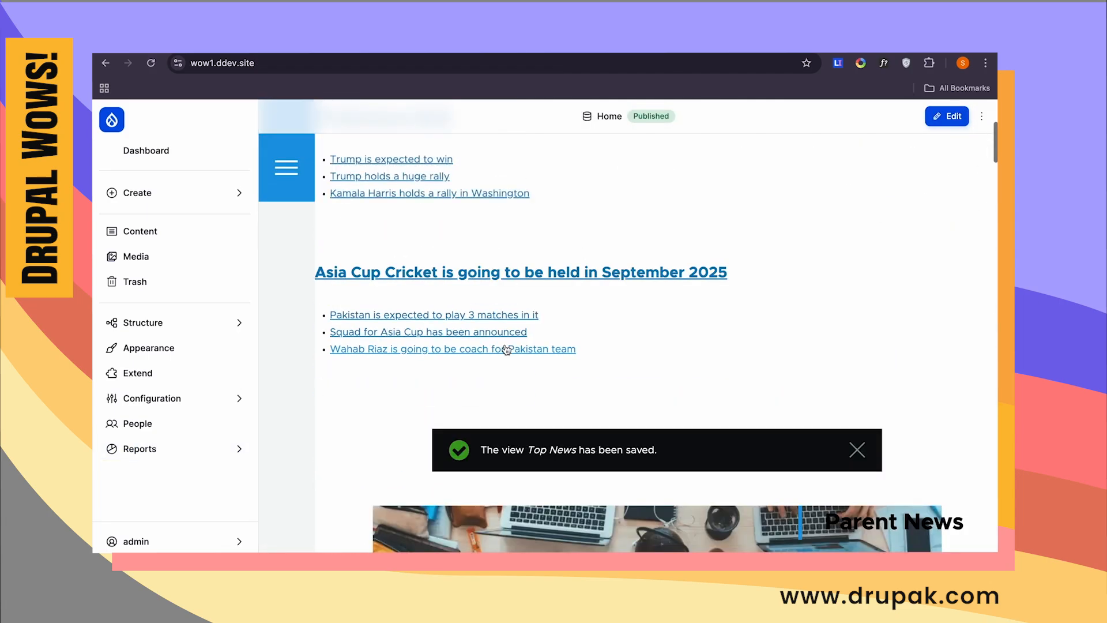
pyautogui.scroll(2, 507, 349)
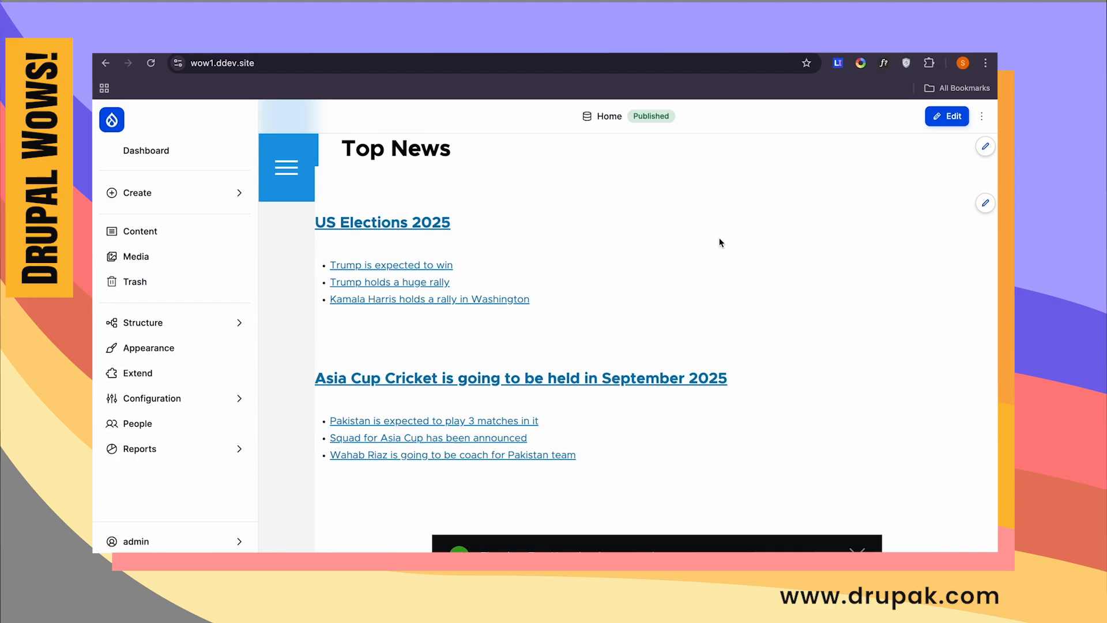
pyautogui.scroll(3, 787, 263)
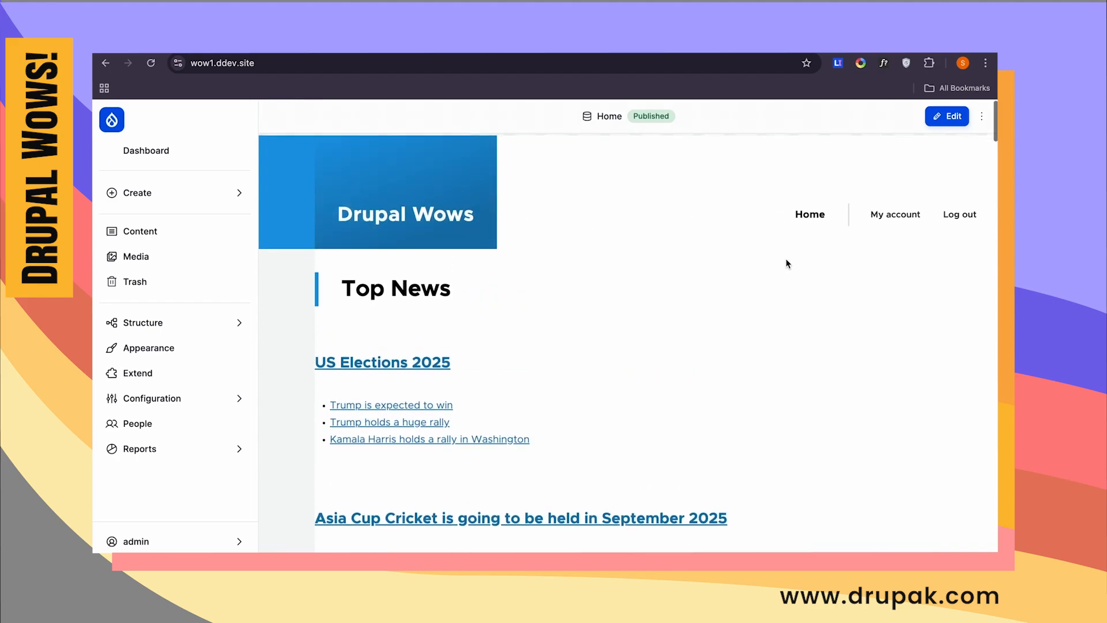
pyautogui.moveTo(576, 55)
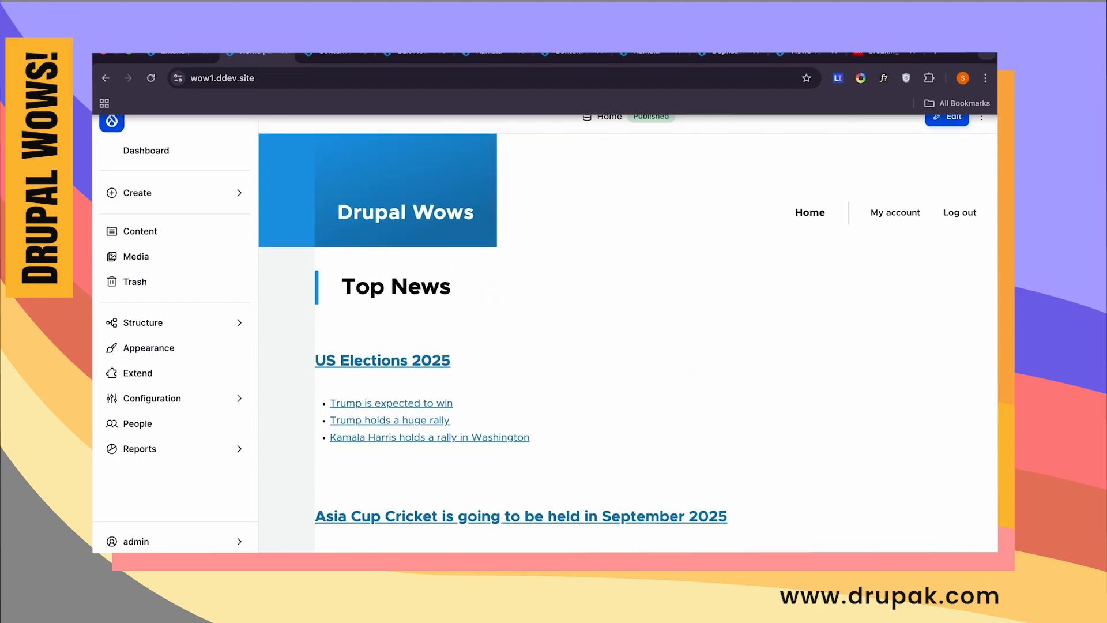